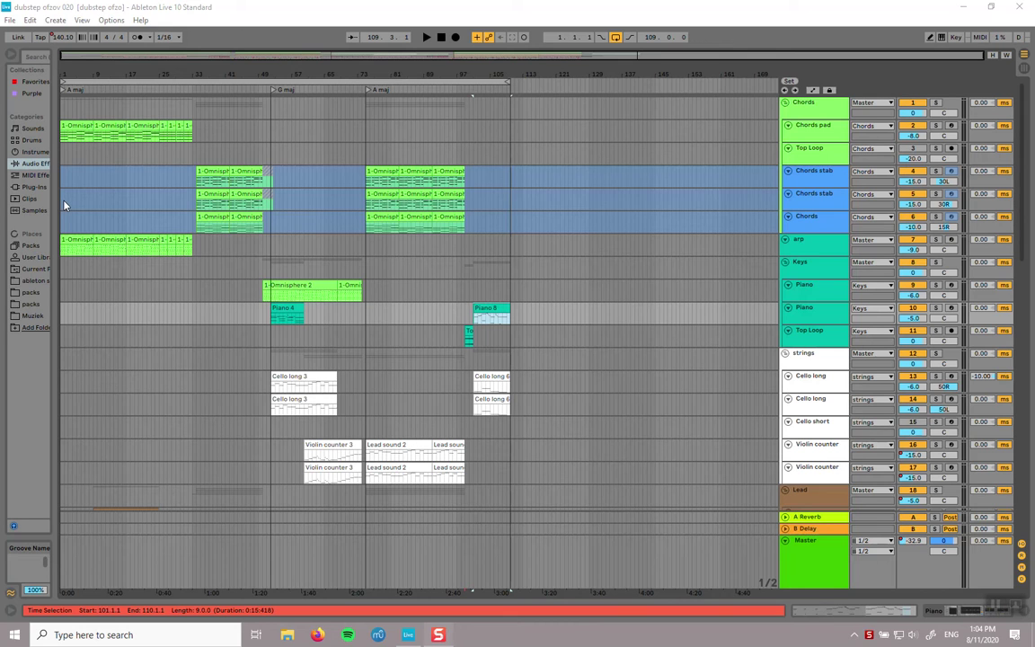
Step: Play the arrangement from bar 2 and examine the clips of the chord, keys, strings, lead, bass and FX tracks
{"action": "left_click", "coordinate": [64, 206]}
{"action": "key", "text": "space"}
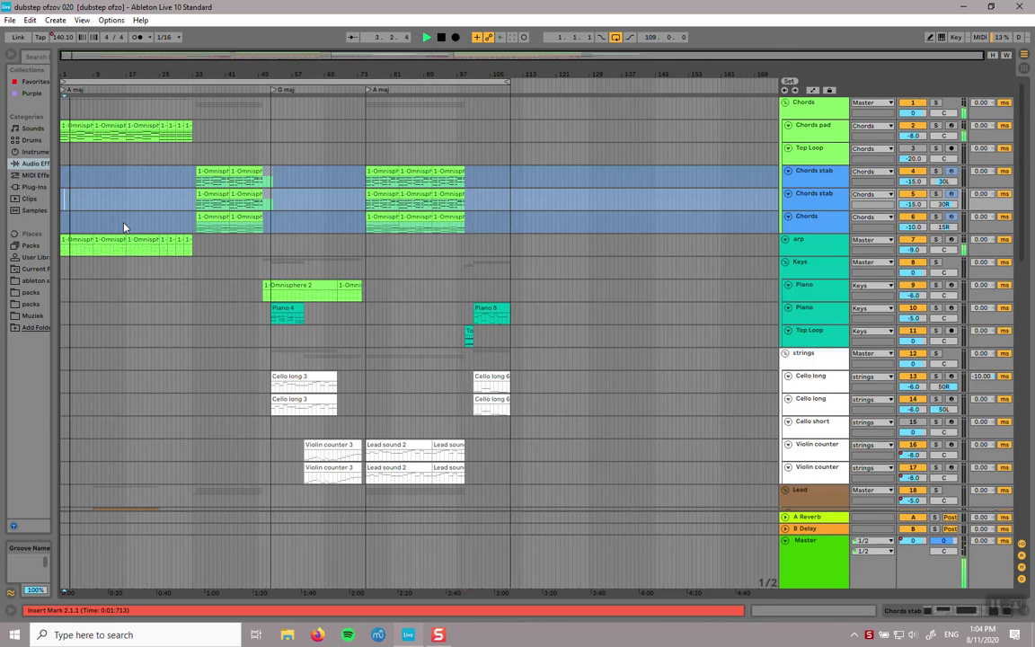
{"action": "key", "text": "XF86AudioLowerVolume"}
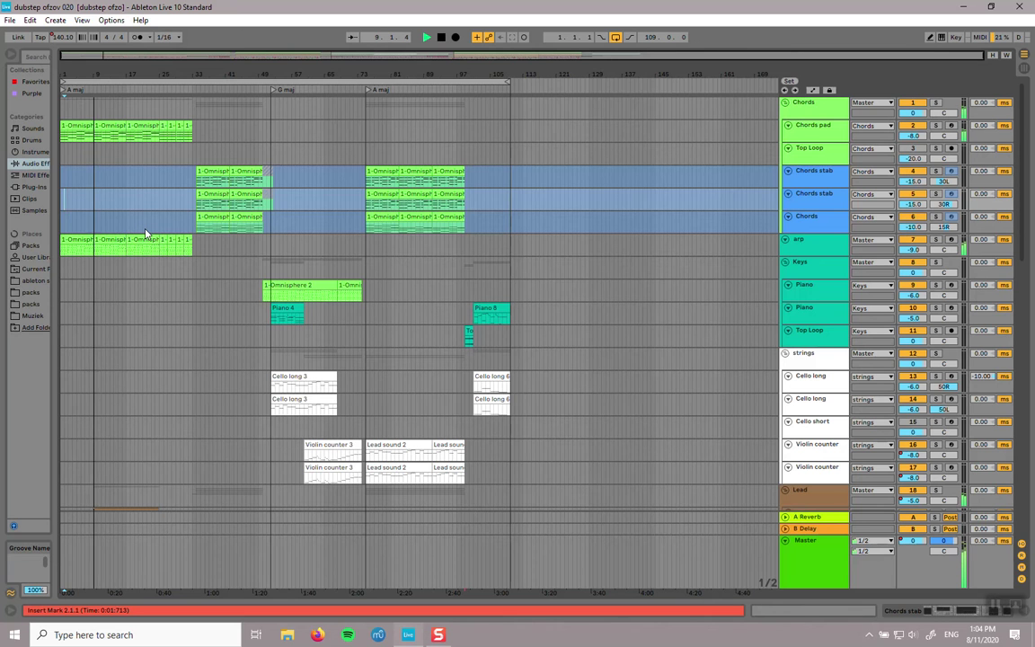
{"action": "scroll", "coordinate": [146, 233], "scroll_direction": "down", "scroll_amount": 5}
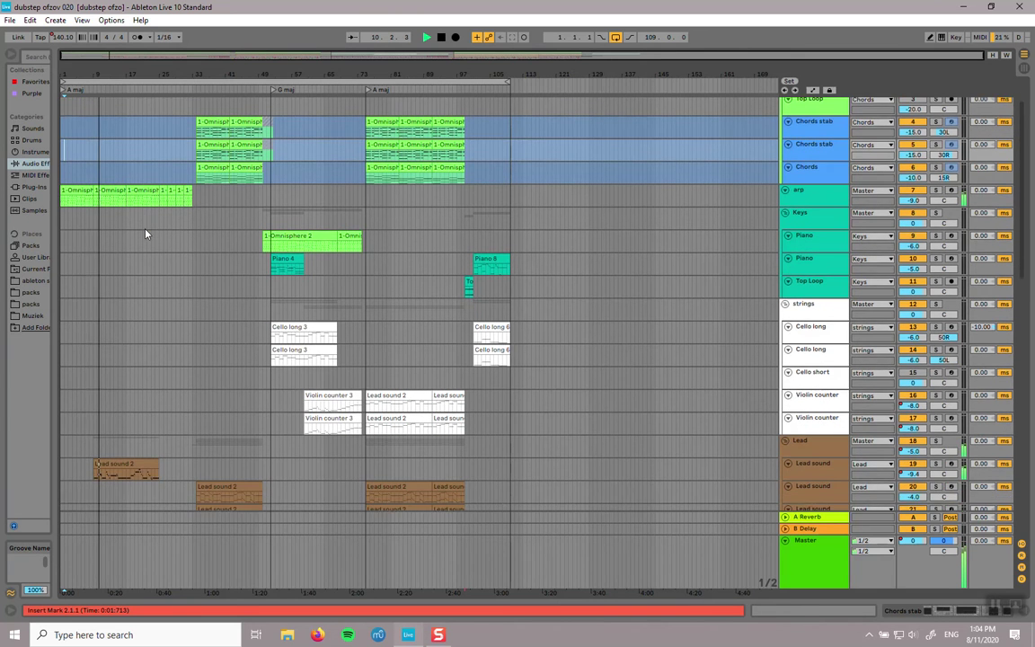
{"action": "scroll", "coordinate": [146, 233], "scroll_direction": "down", "scroll_amount": 4}
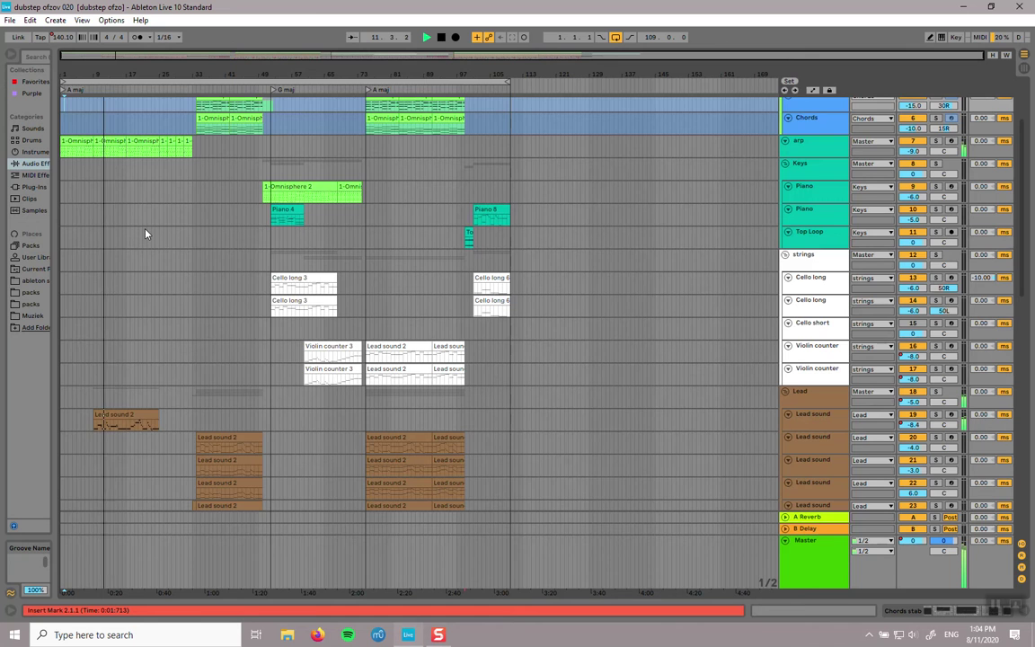
{"action": "scroll", "coordinate": [145, 233], "scroll_direction": "down", "scroll_amount": 3}
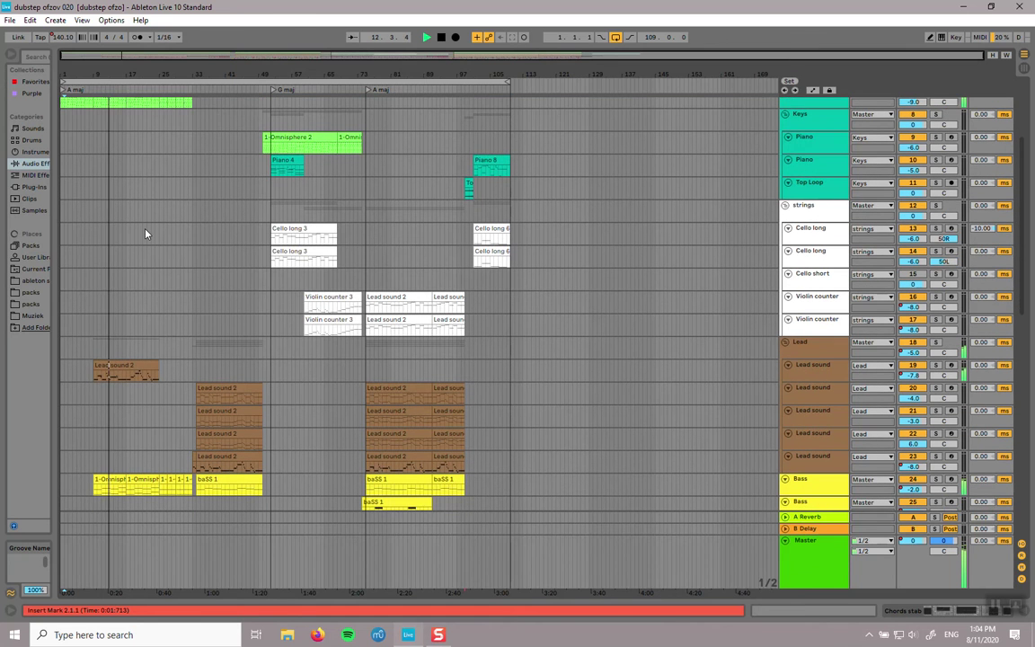
{"action": "scroll", "coordinate": [146, 234], "scroll_direction": "down", "scroll_amount": 1}
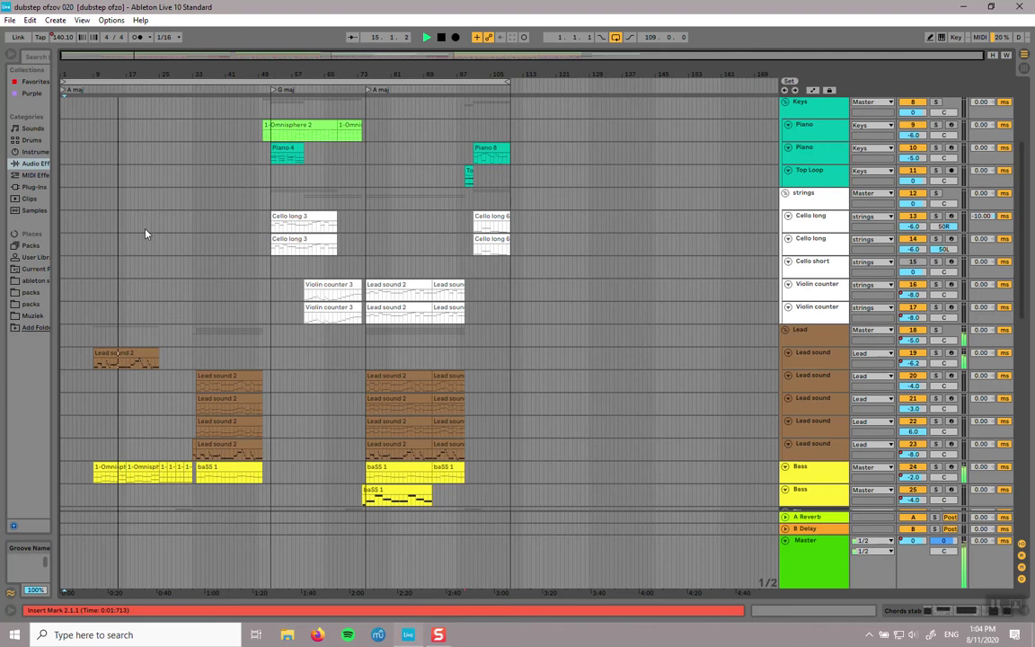
{"action": "scroll", "coordinate": [146, 233], "scroll_direction": "down", "scroll_amount": 1}
{"action": "scroll", "coordinate": [145, 233], "scroll_direction": "down", "scroll_amount": 6}
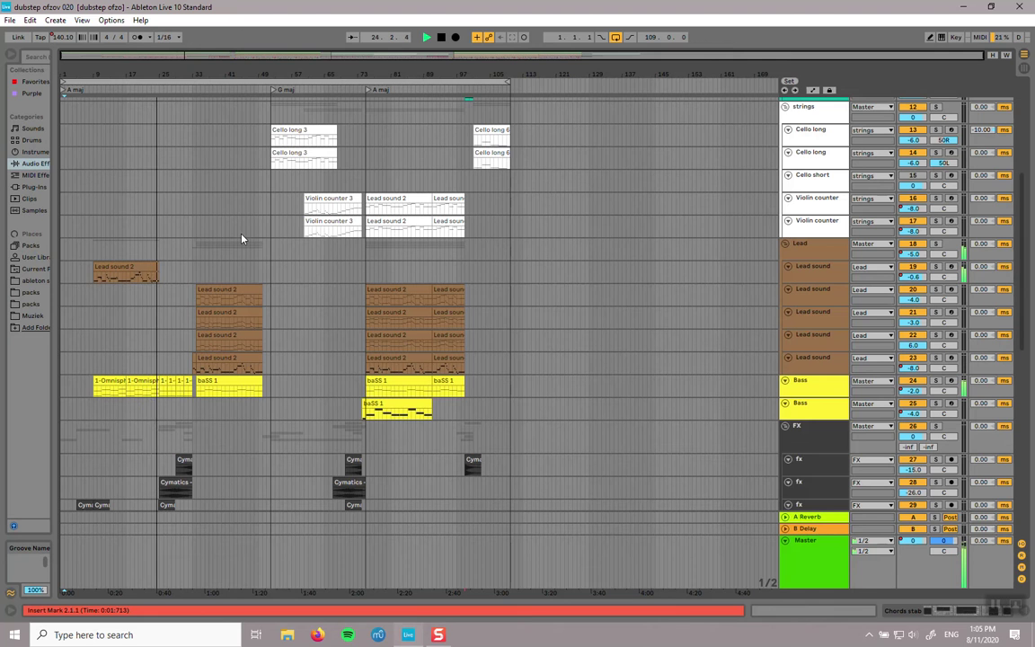
{"action": "scroll", "coordinate": [241, 238], "scroll_direction": "down", "scroll_amount": 4}
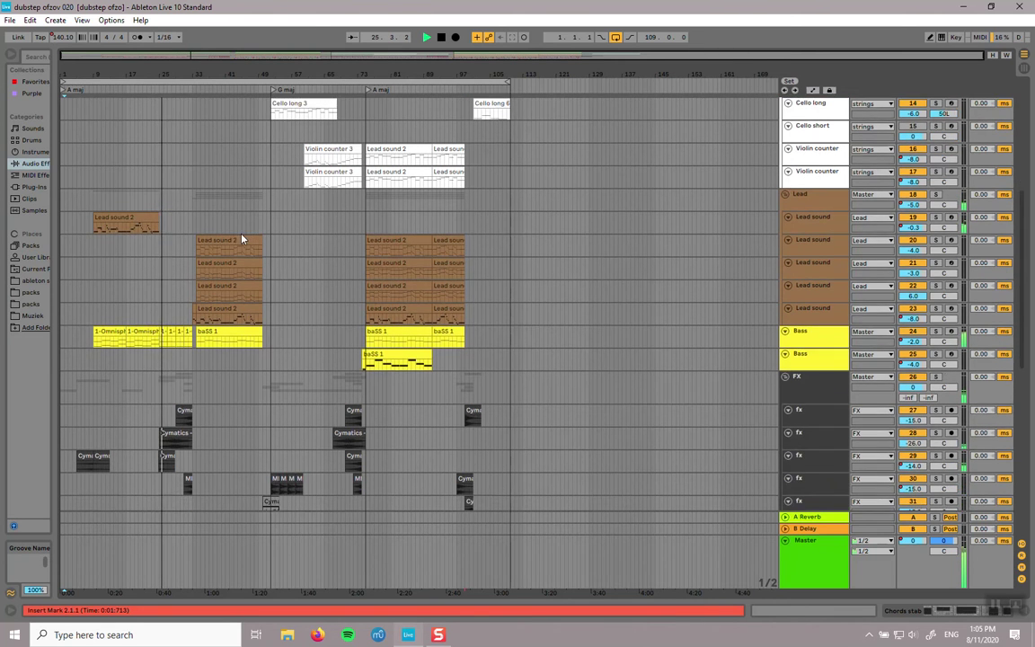
{"action": "scroll", "coordinate": [289, 250], "scroll_direction": "down", "scroll_amount": 2}
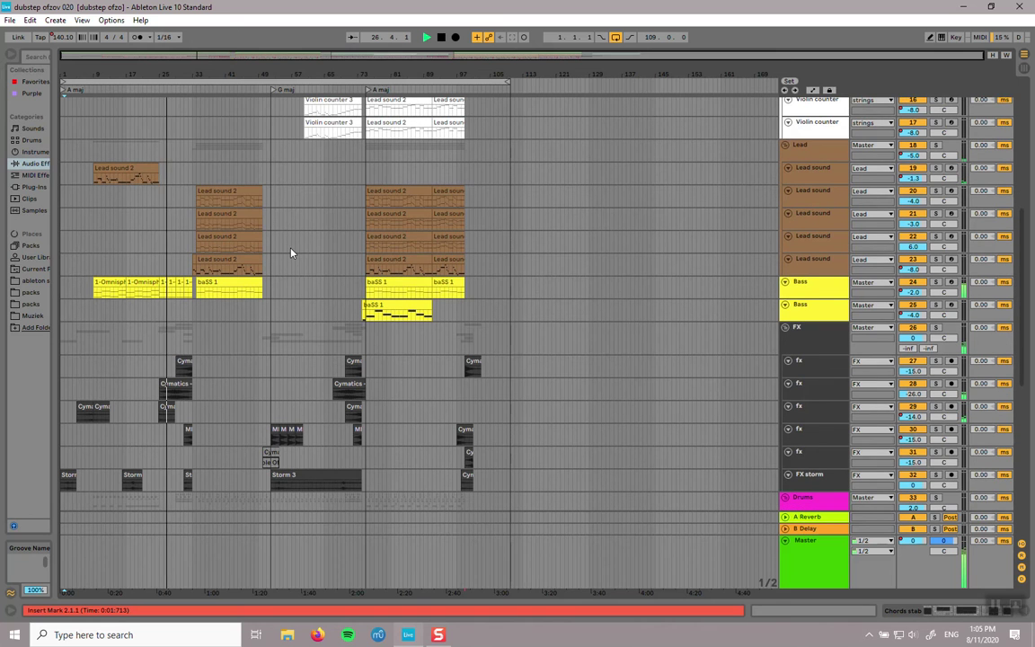
{"action": "scroll", "coordinate": [290, 252], "scroll_direction": "down", "scroll_amount": 1}
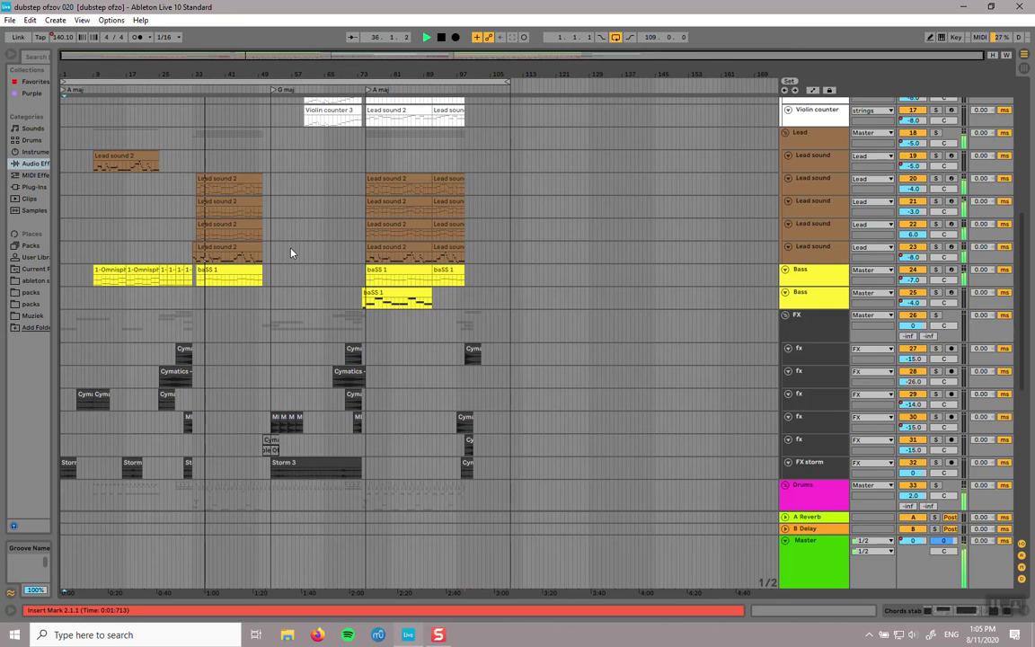
{"action": "scroll", "coordinate": [291, 253], "scroll_direction": "up", "scroll_amount": 4}
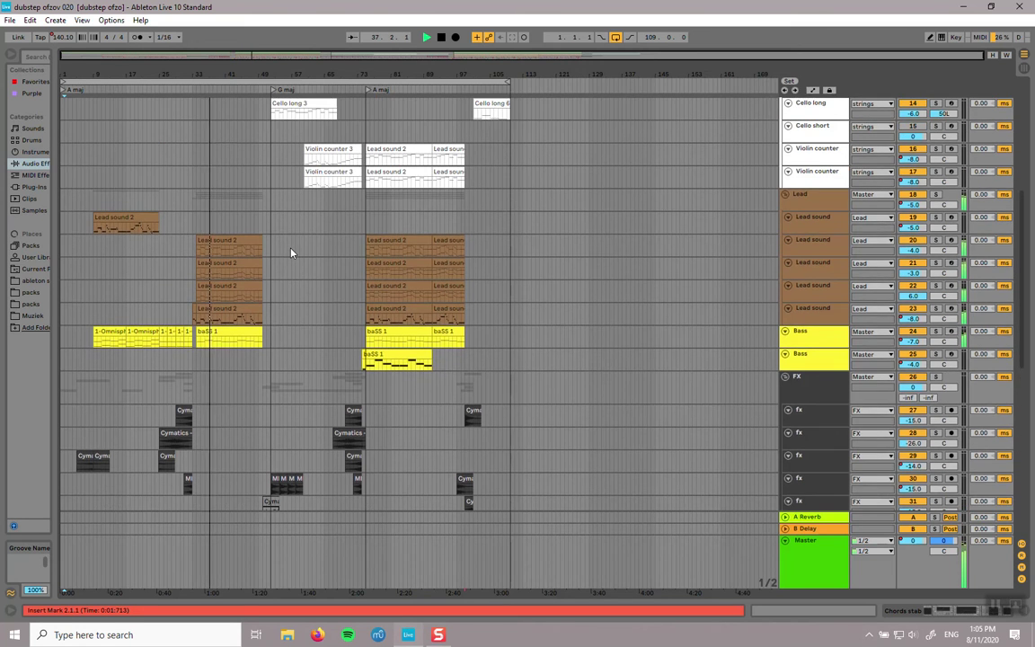
{"action": "scroll", "coordinate": [290, 252], "scroll_direction": "up", "scroll_amount": 6}
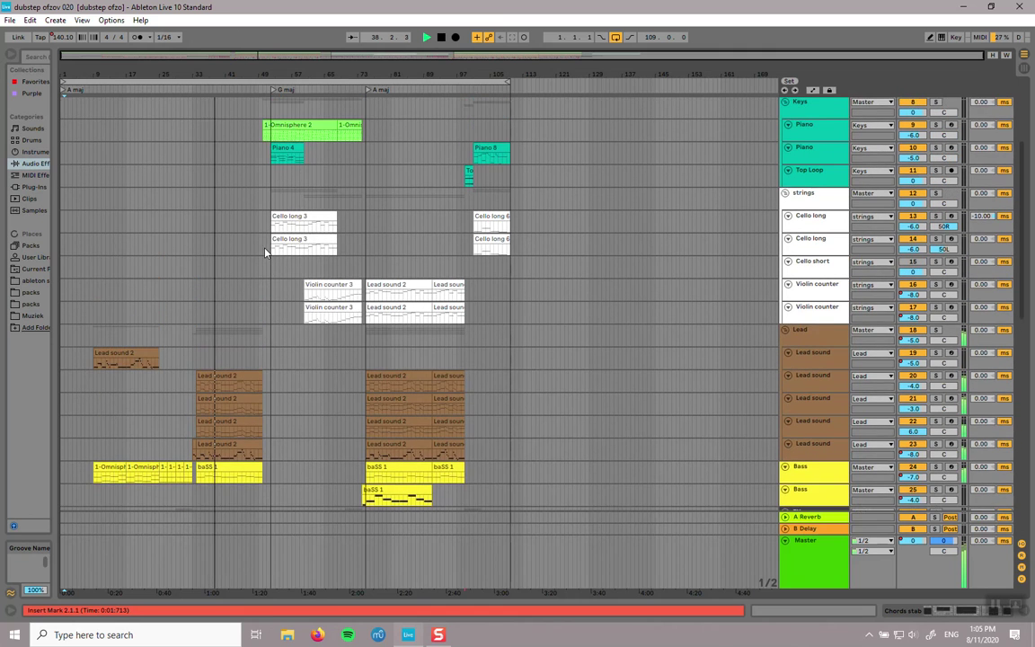
{"action": "scroll", "coordinate": [266, 253], "scroll_direction": "up", "scroll_amount": 7}
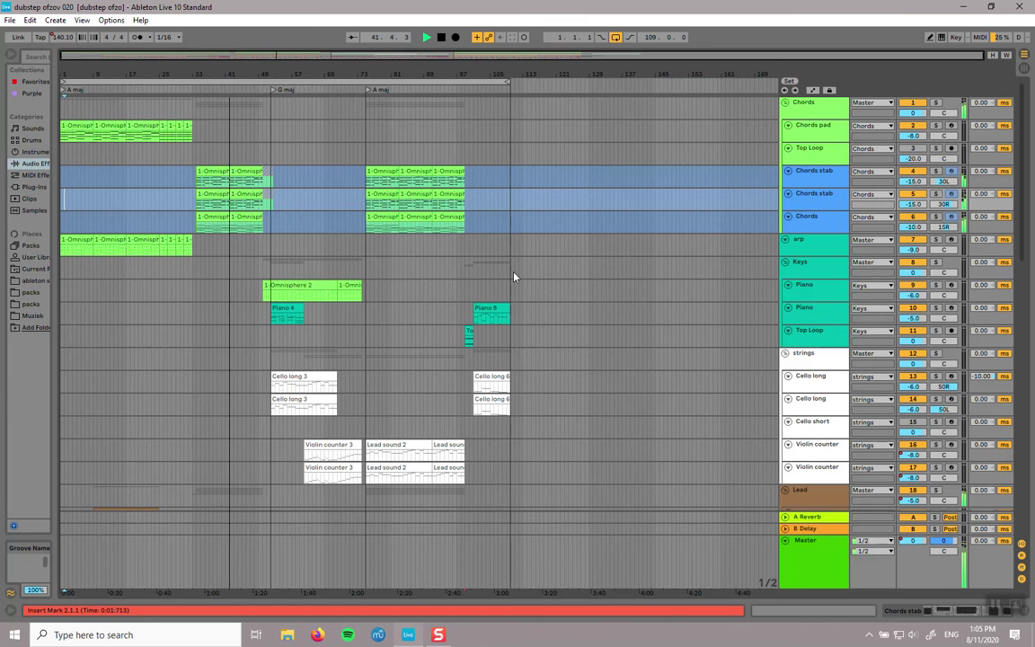
{"action": "scroll", "coordinate": [514, 276], "scroll_direction": "down", "scroll_amount": 1}
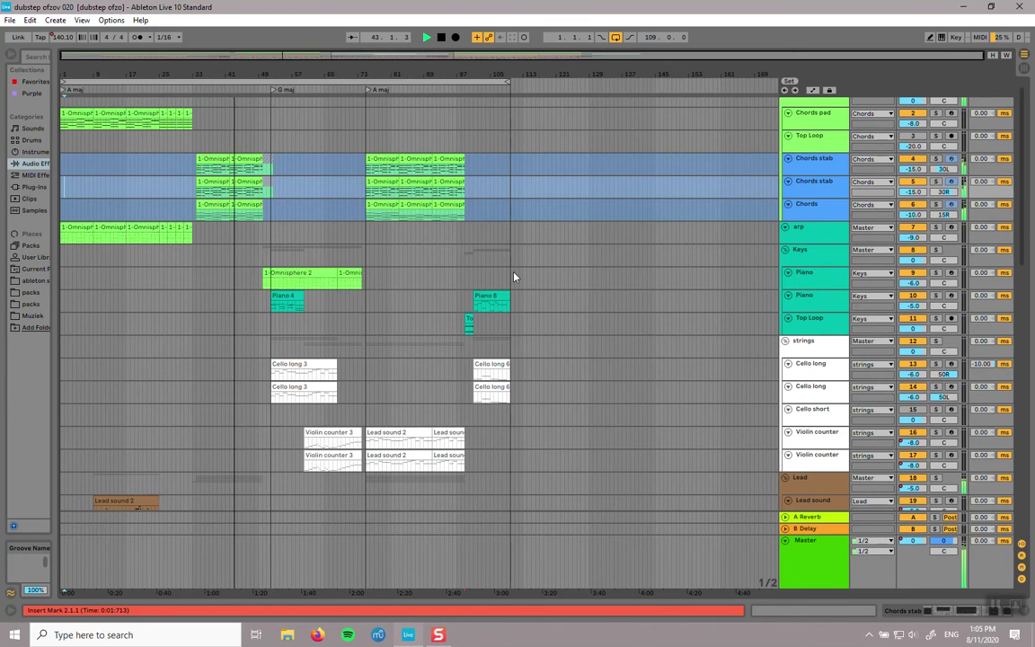
{"action": "scroll", "coordinate": [514, 276], "scroll_direction": "down", "scroll_amount": 2}
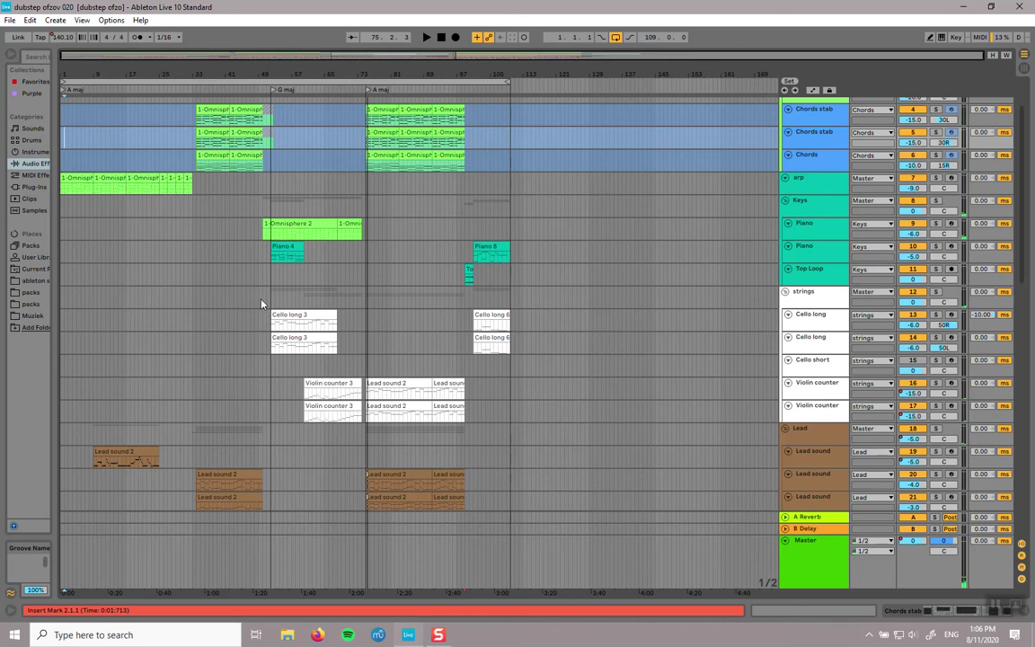
Step: Play the ending from bar 98 and examine the arrangement's track layout
{"action": "left_click", "coordinate": [467, 252]}
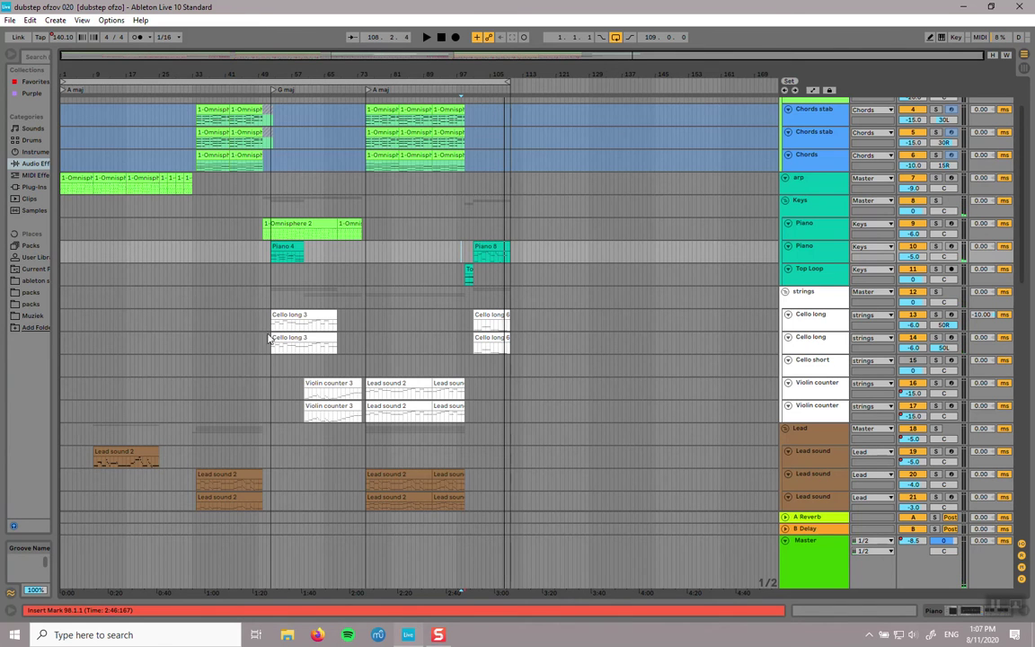
{"action": "scroll", "coordinate": [166, 316], "scroll_direction": "down", "scroll_amount": 1}
{"action": "scroll", "coordinate": [164, 318], "scroll_direction": "up", "scroll_amount": 3}
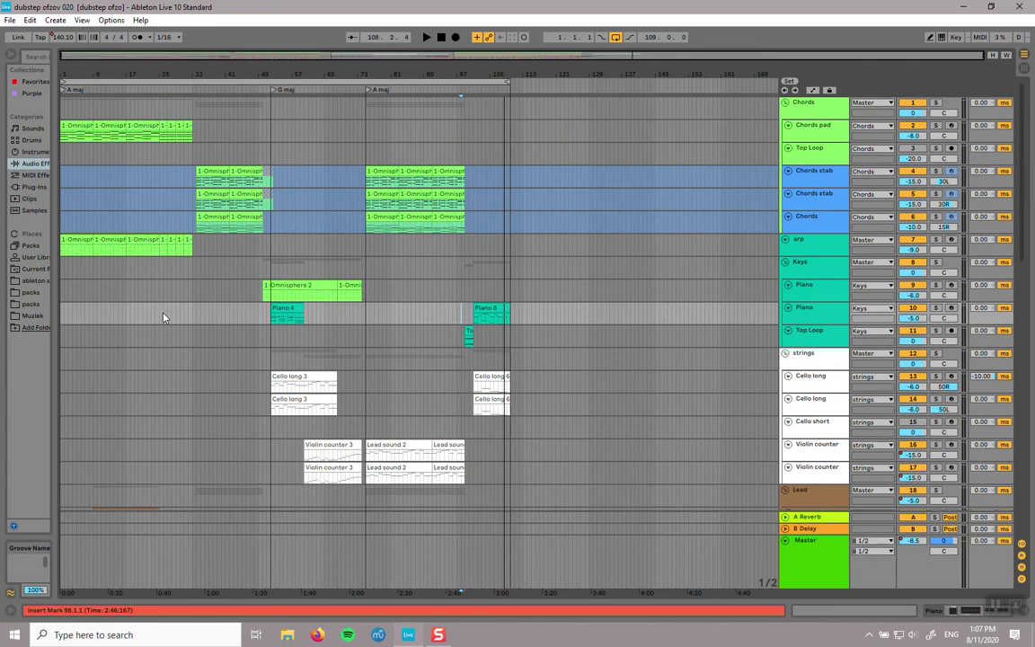
{"action": "scroll", "coordinate": [164, 316], "scroll_direction": "down", "scroll_amount": 1}
{"action": "scroll", "coordinate": [164, 316], "scroll_direction": "up", "scroll_amount": 1}
{"action": "scroll", "coordinate": [160, 316], "scroll_direction": "down", "scroll_amount": 4}
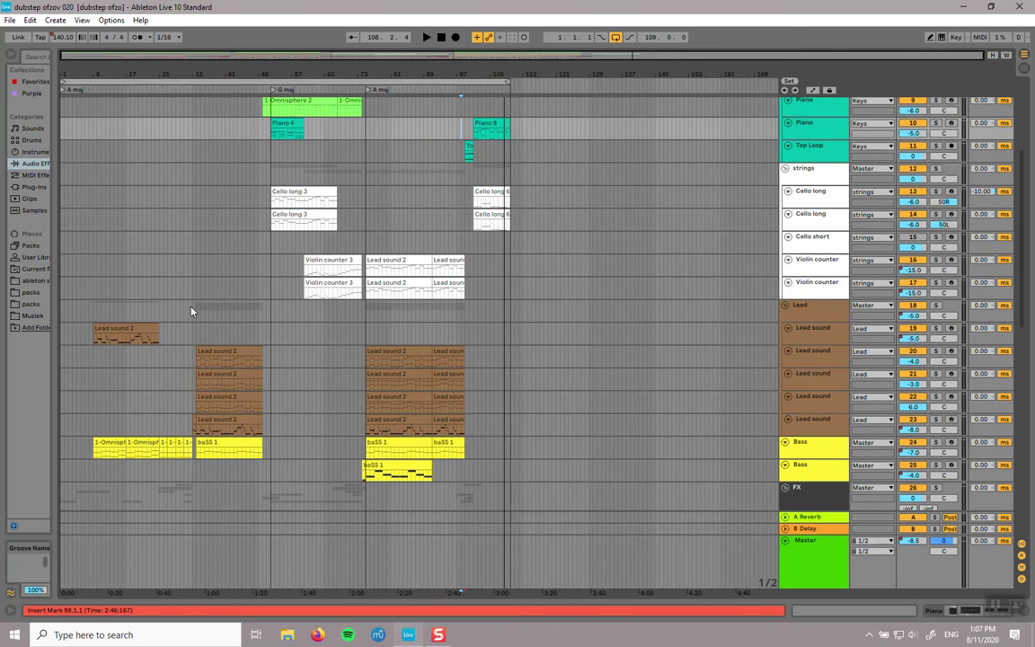
{"action": "scroll", "coordinate": [191, 312], "scroll_direction": "up", "scroll_amount": 4}
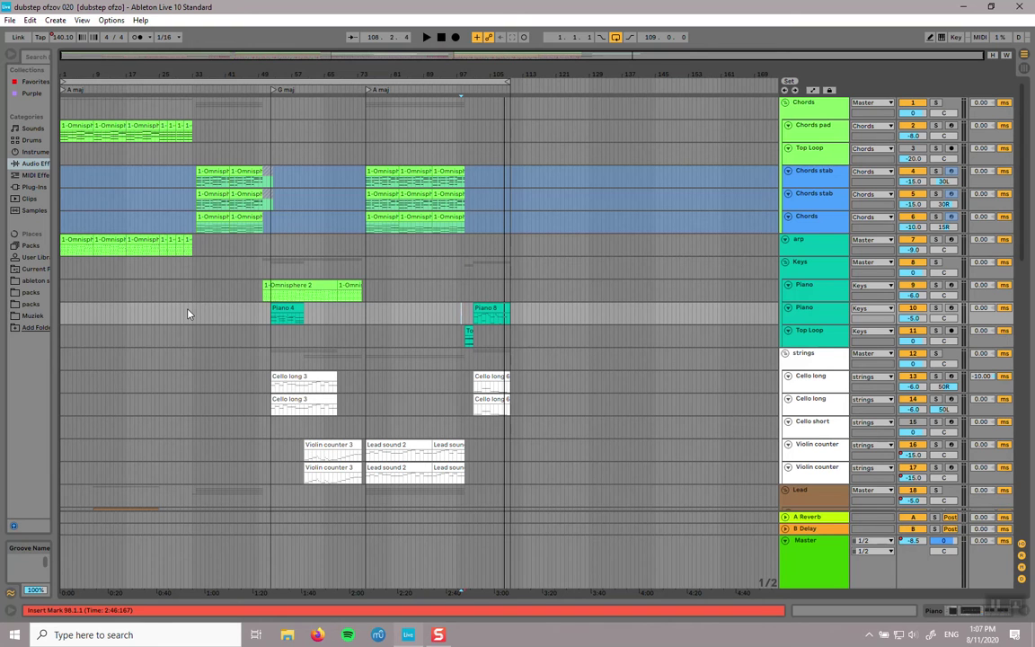
{"action": "scroll", "coordinate": [188, 314], "scroll_direction": "down", "scroll_amount": 5}
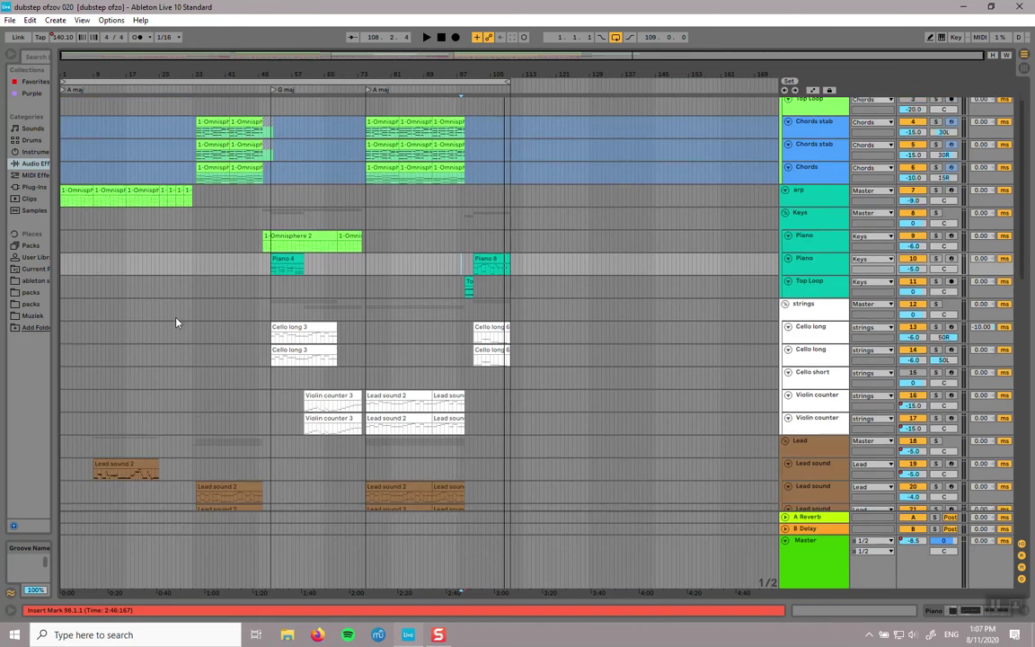
Step: Solo the first Lead sound track and play its clip from bar 9
{"action": "left_click", "coordinate": [101, 372]}
{"action": "key", "text": "space"}
{"action": "scroll", "coordinate": [92, 375], "scroll_direction": "up", "scroll_amount": 4}
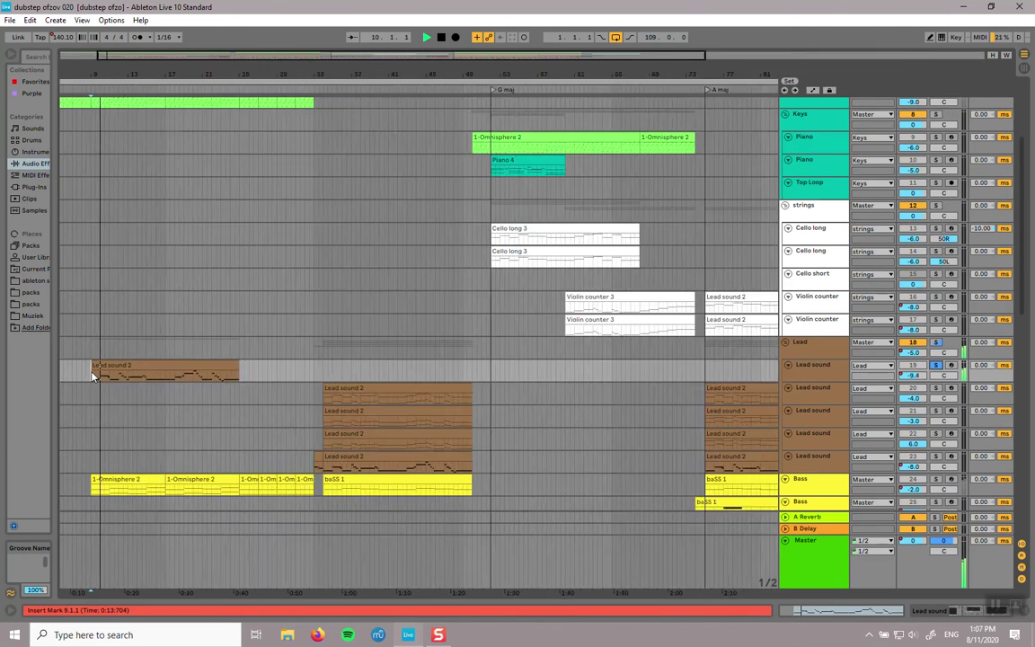
{"action": "scroll", "coordinate": [813, 360], "scroll_direction": "down", "scroll_amount": 1}
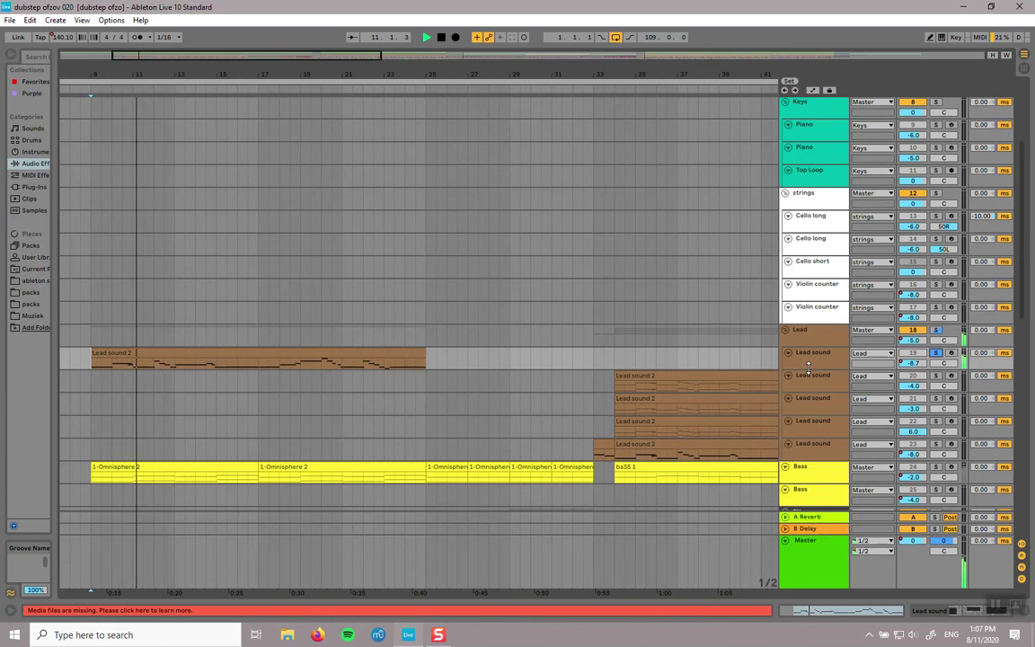
Step: Enlarge the height of the soloed Lead sound track and stop playback
{"action": "left_click_drag", "start_coordinate": [813, 369], "coordinate": [814, 401]}
{"action": "scroll", "coordinate": [562, 376], "scroll_direction": "down", "scroll_amount": 4}
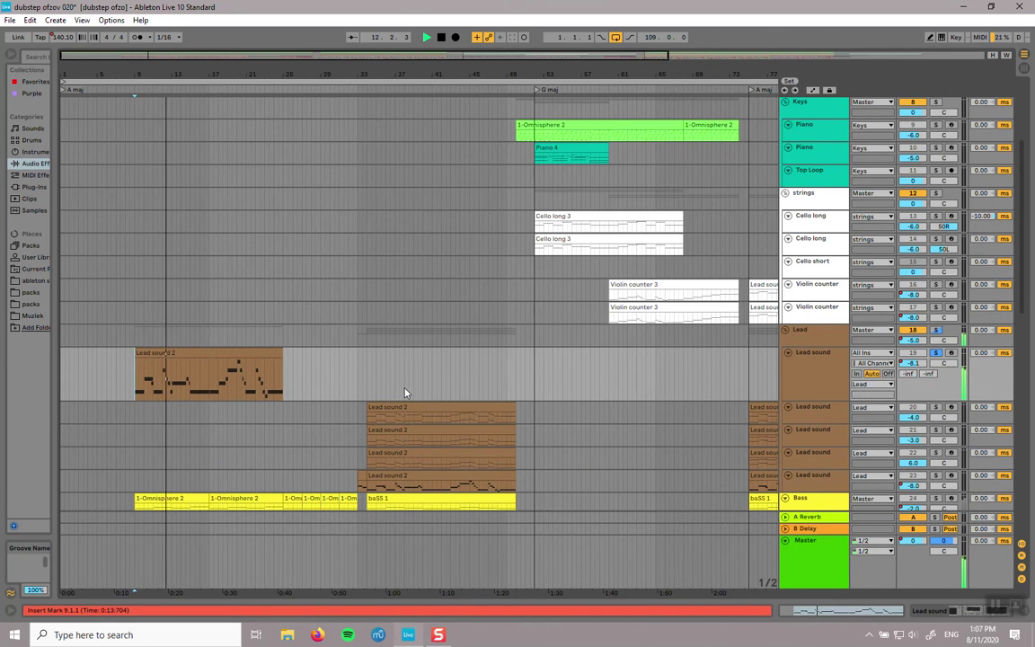
{"action": "key", "text": "space"}
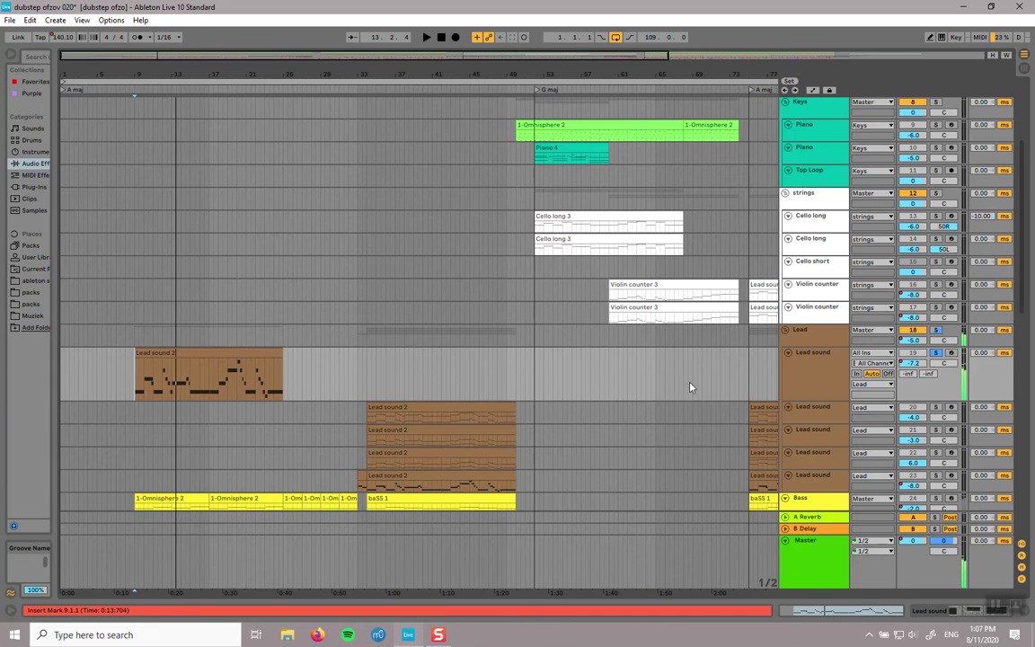
Step: Open the Lead sound track's Serum editor window and move it clear of the arrangement's edges
{"action": "double_click", "coordinate": [838, 373]}
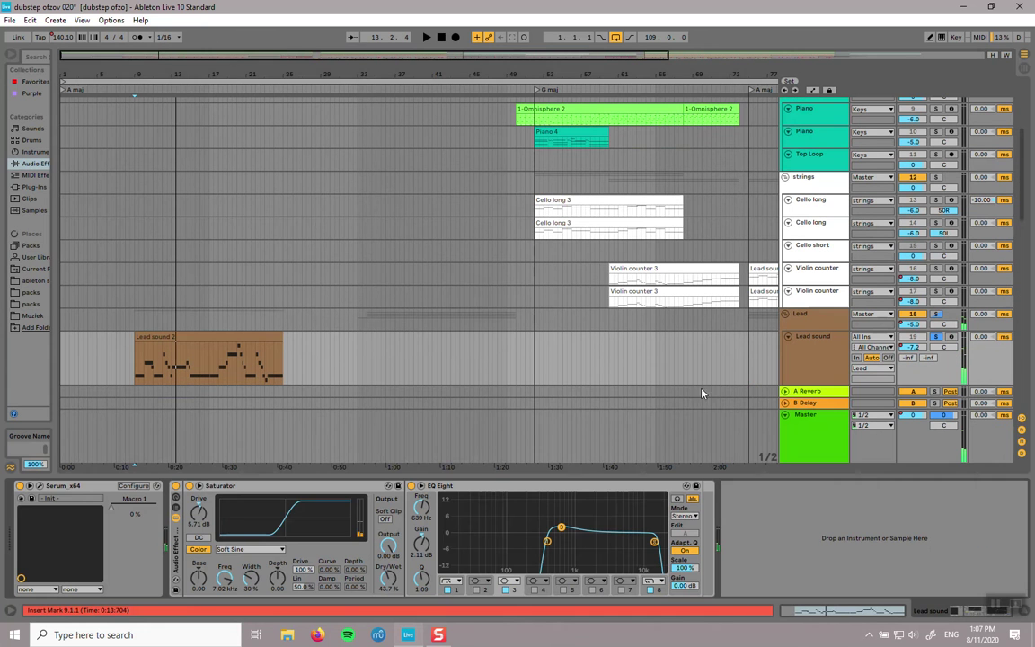
{"action": "left_click", "coordinate": [39, 486]}
{"action": "left_click_drag", "start_coordinate": [457, 173], "coordinate": [537, 88]}
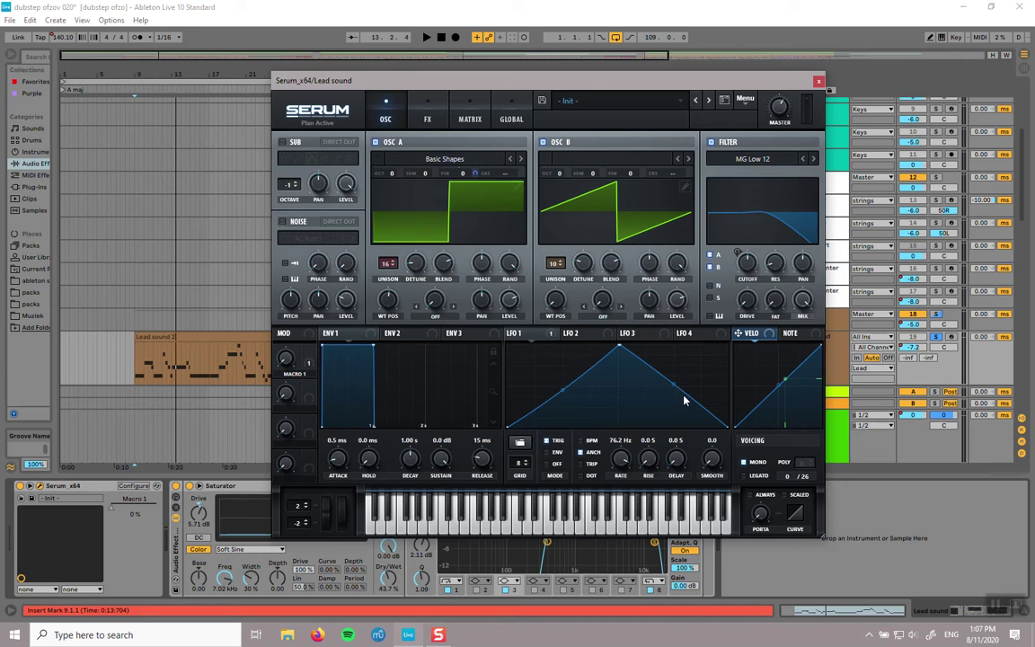
Step: Play the lead while switching off oscillator B and the filter in Serum
{"action": "key", "text": "space"}
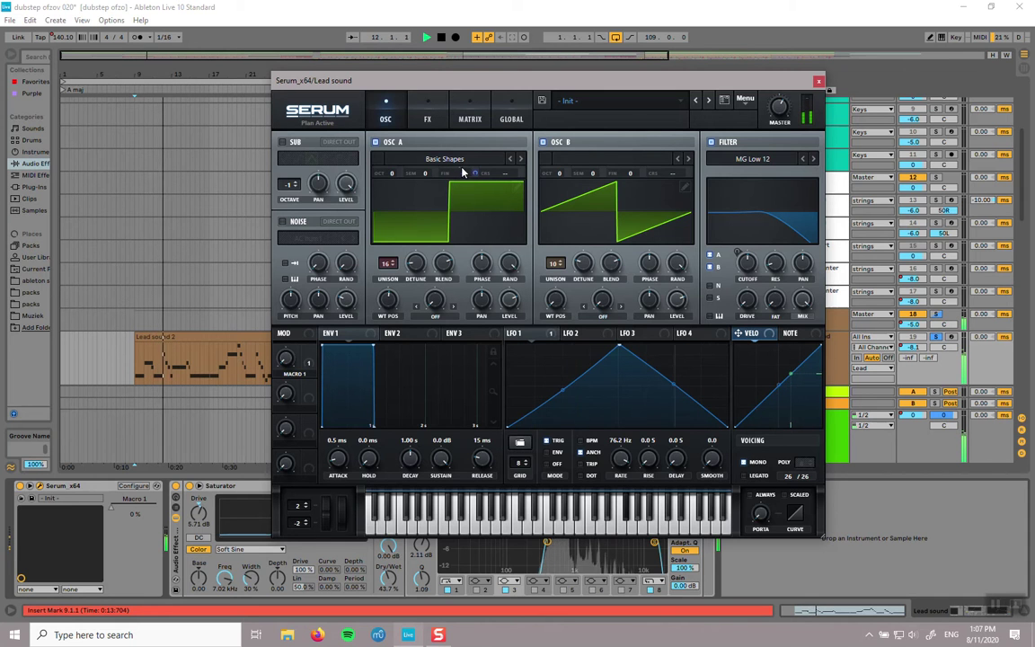
{"action": "left_click", "coordinate": [543, 142]}
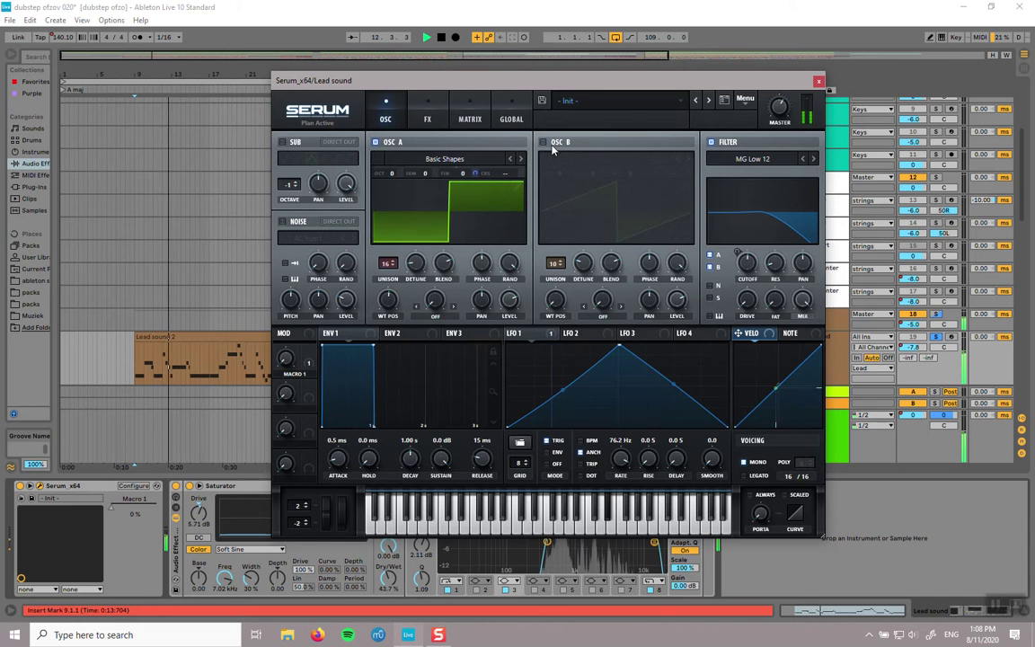
{"action": "left_click", "coordinate": [712, 144]}
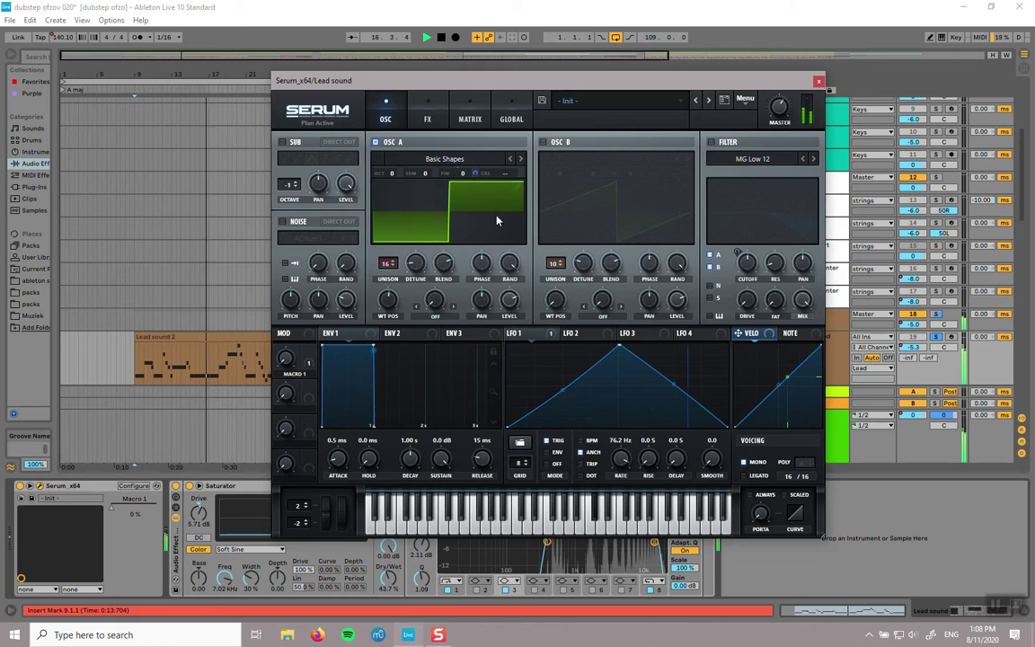
Step: Bypass all LFO 1 destinations, listen to the lead, and reactivate the A Fine modulation
{"action": "right_click", "coordinate": [532, 334]}
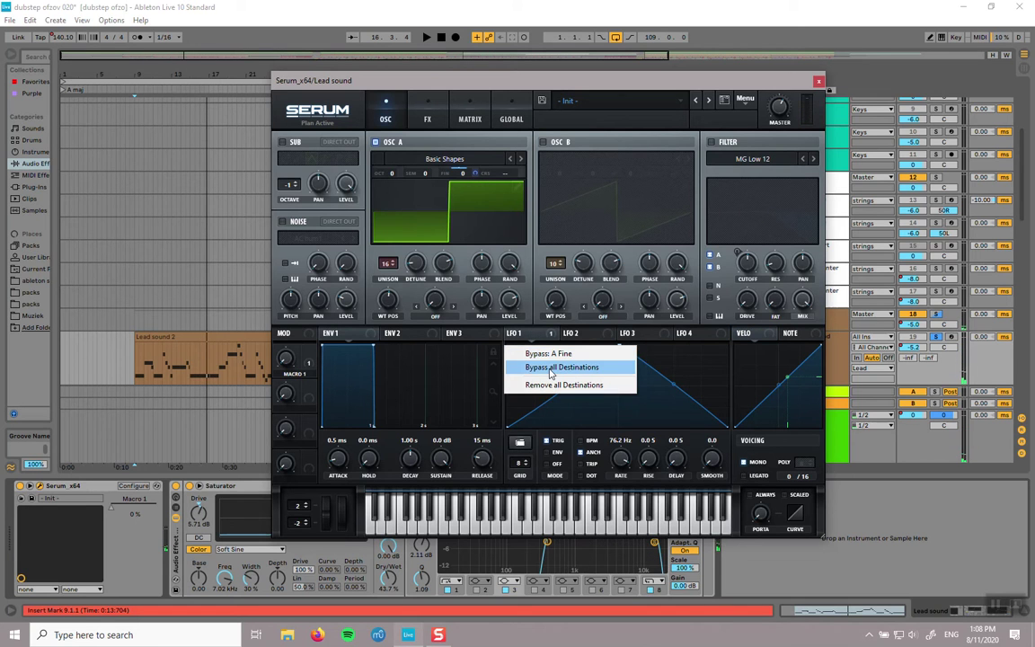
{"action": "left_click", "coordinate": [551, 368]}
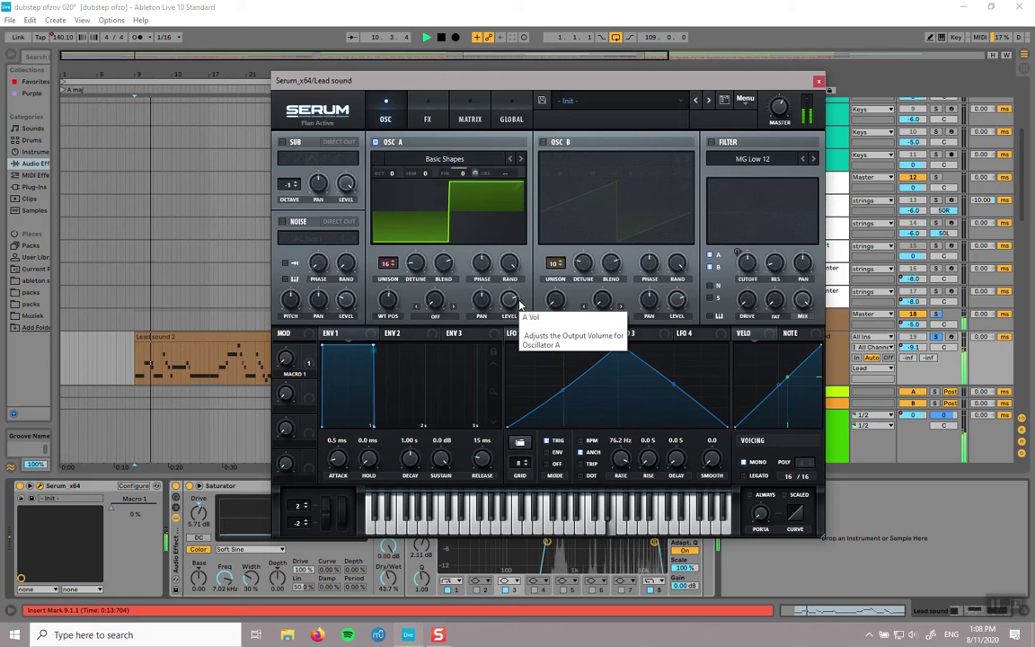
{"action": "right_click", "coordinate": [517, 334]}
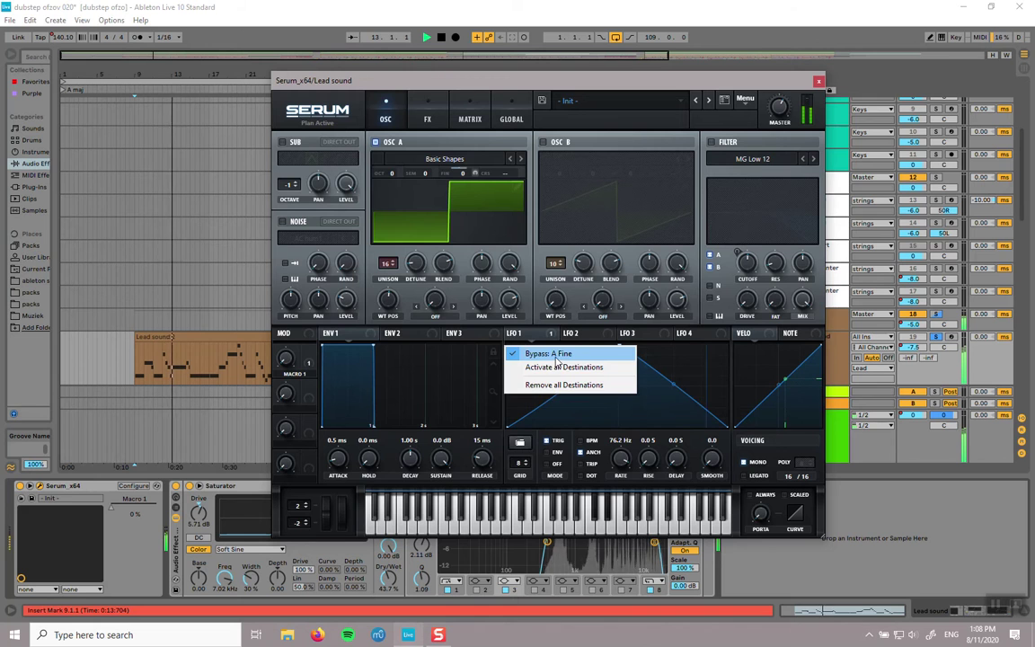
{"action": "left_click", "coordinate": [550, 354]}
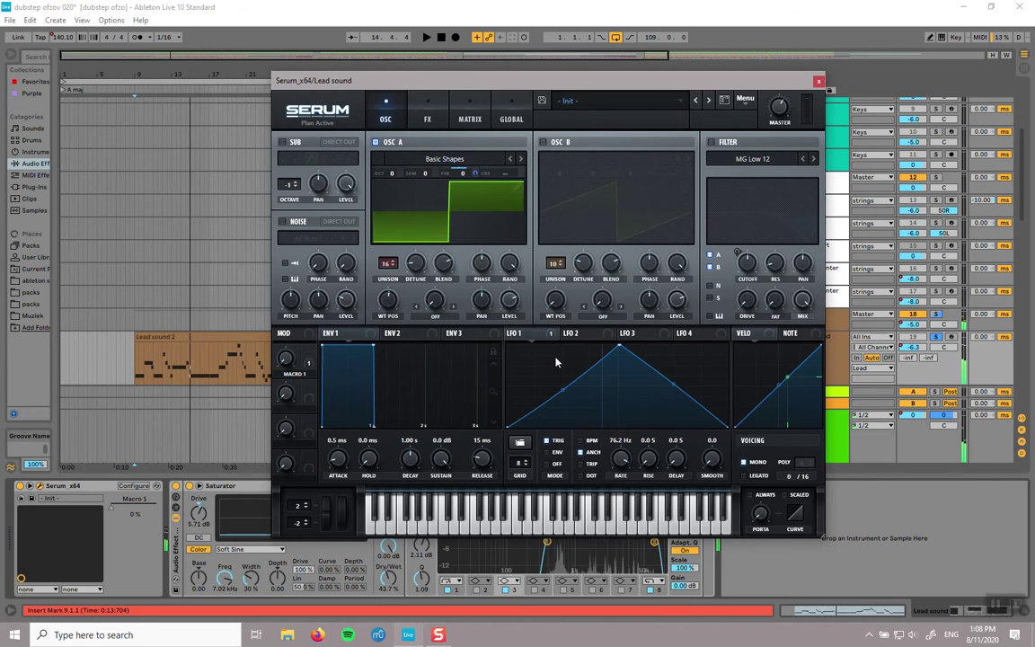
Step: Turn oscillator B back on and leave Serum's filter switched off
{"action": "left_click", "coordinate": [543, 142]}
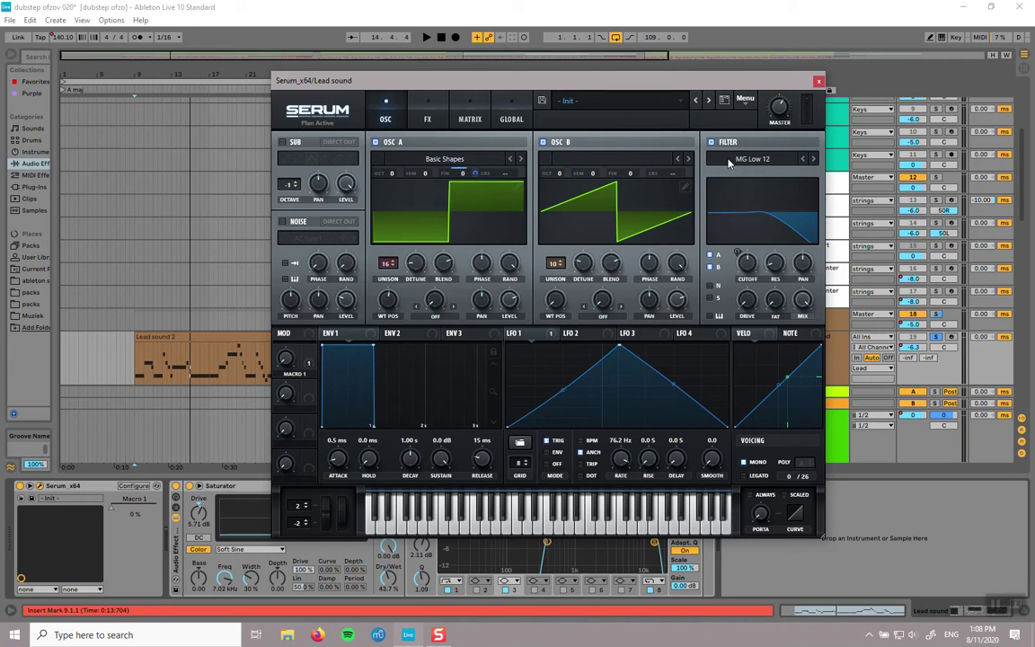
{"action": "left_click", "coordinate": [711, 142]}
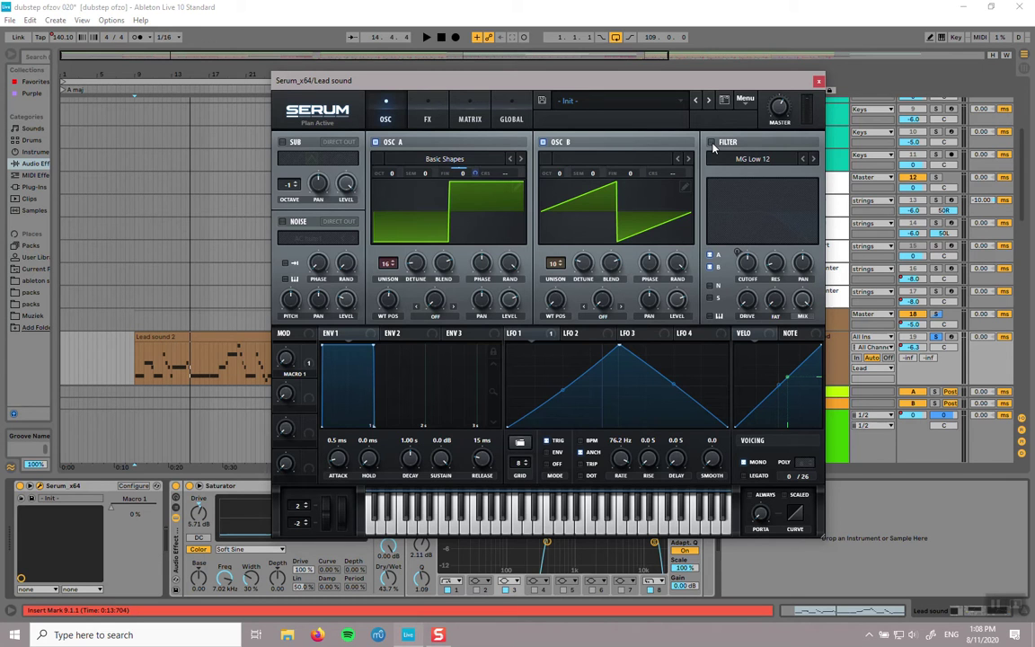
Step: Play the lead with Serum's filter switched back on, and review its effects rack before closing the editor
{"action": "key", "text": "space"}
{"action": "left_click", "coordinate": [712, 143]}
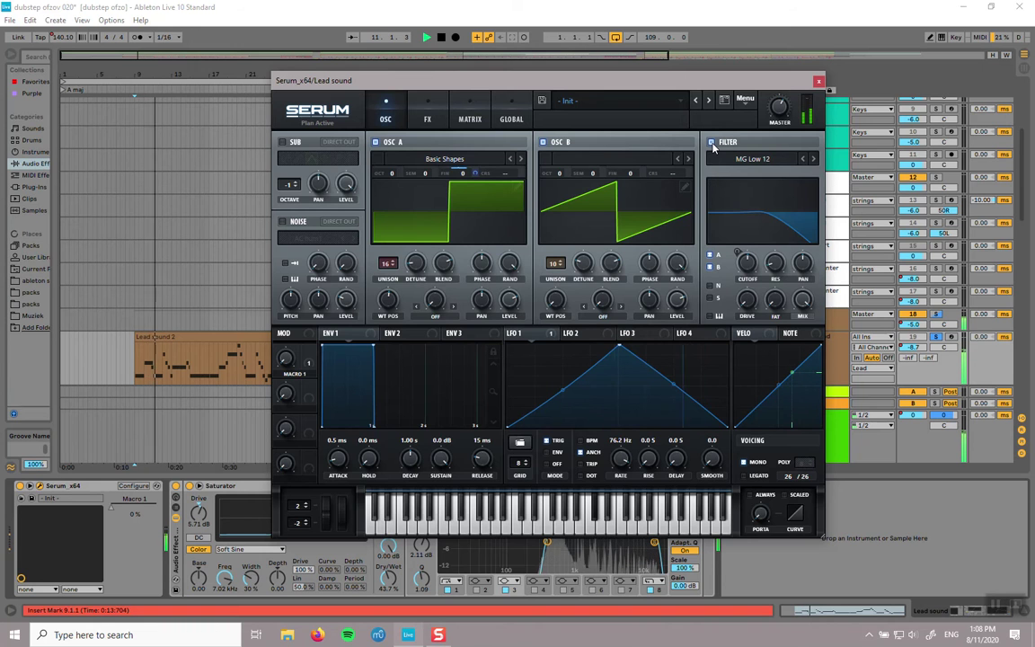
{"action": "left_click", "coordinate": [427, 119]}
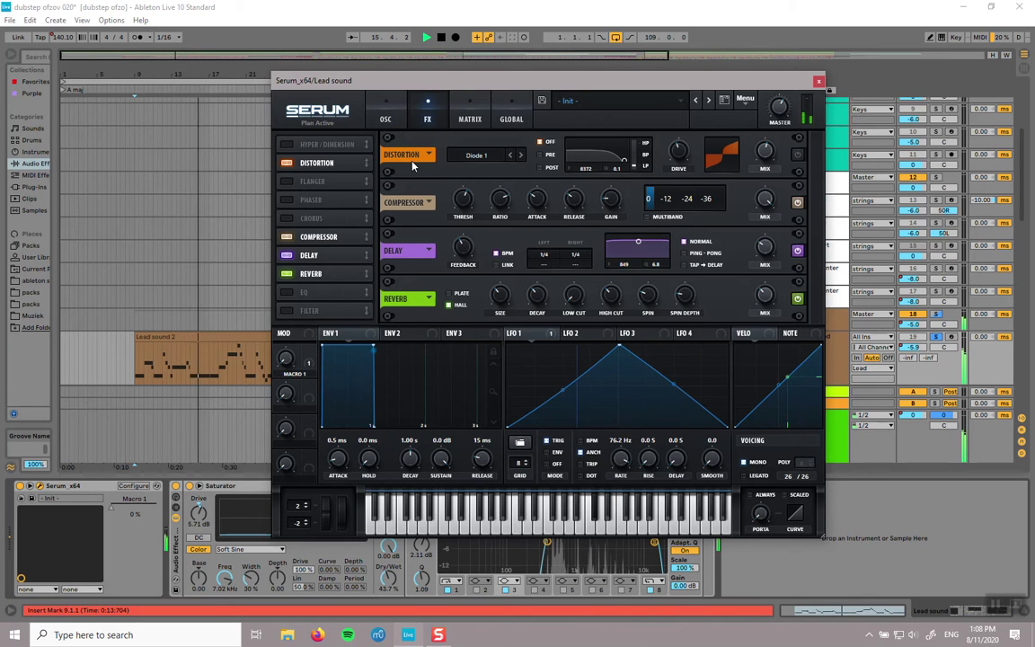
{"action": "left_click", "coordinate": [389, 114]}
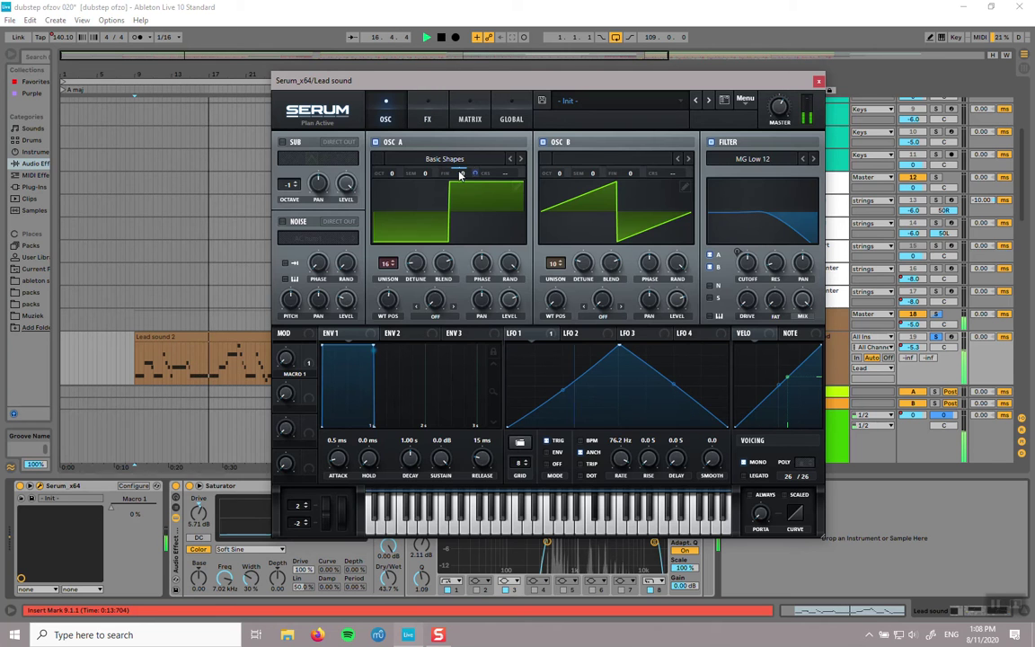
{"action": "left_click", "coordinate": [427, 117]}
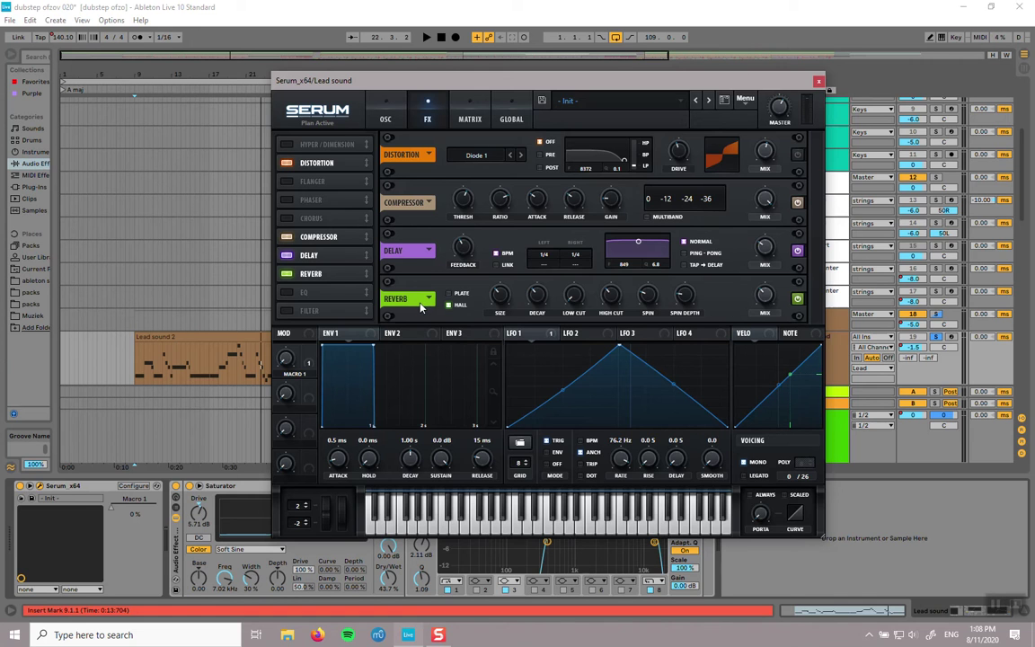
{"action": "left_click", "coordinate": [818, 84]}
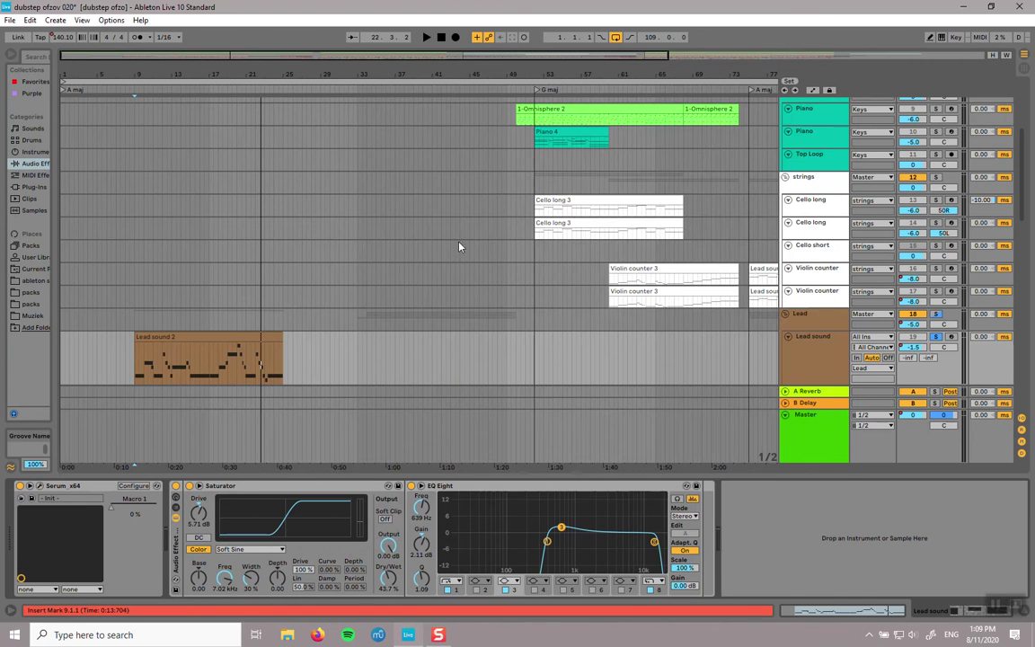
Step: Select bars 9 to 25 from the Lead sound clip up to the Chords pad track and solo the Chords pad
{"action": "scroll", "coordinate": [216, 295], "scroll_direction": "down", "scroll_amount": 5}
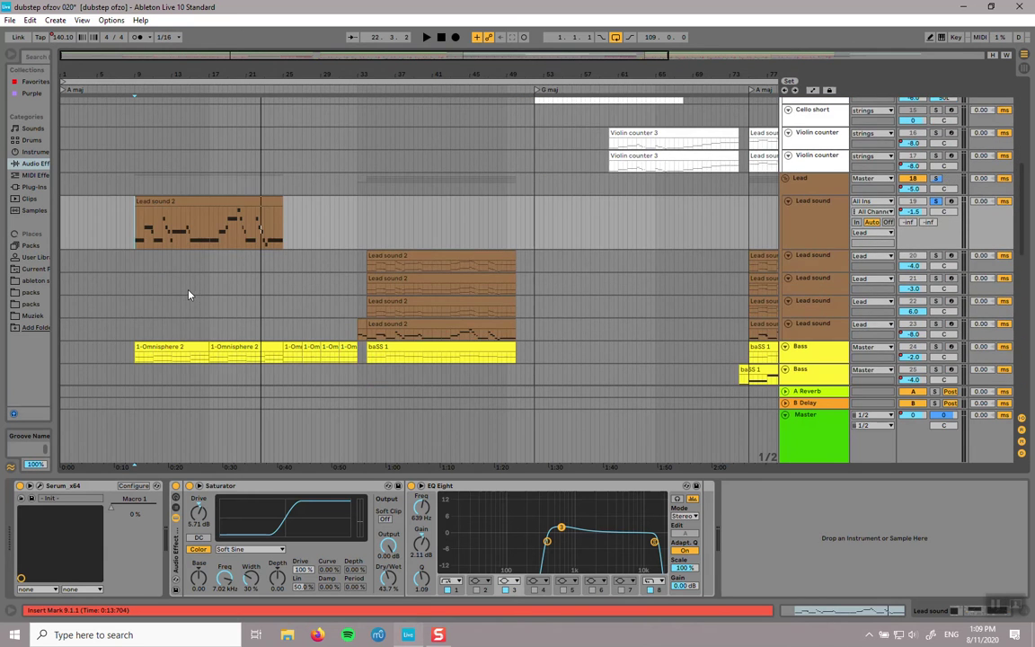
{"action": "scroll", "coordinate": [189, 295], "scroll_direction": "up", "scroll_amount": 10}
{"action": "scroll", "coordinate": [187, 297], "scroll_direction": "down", "scroll_amount": 3}
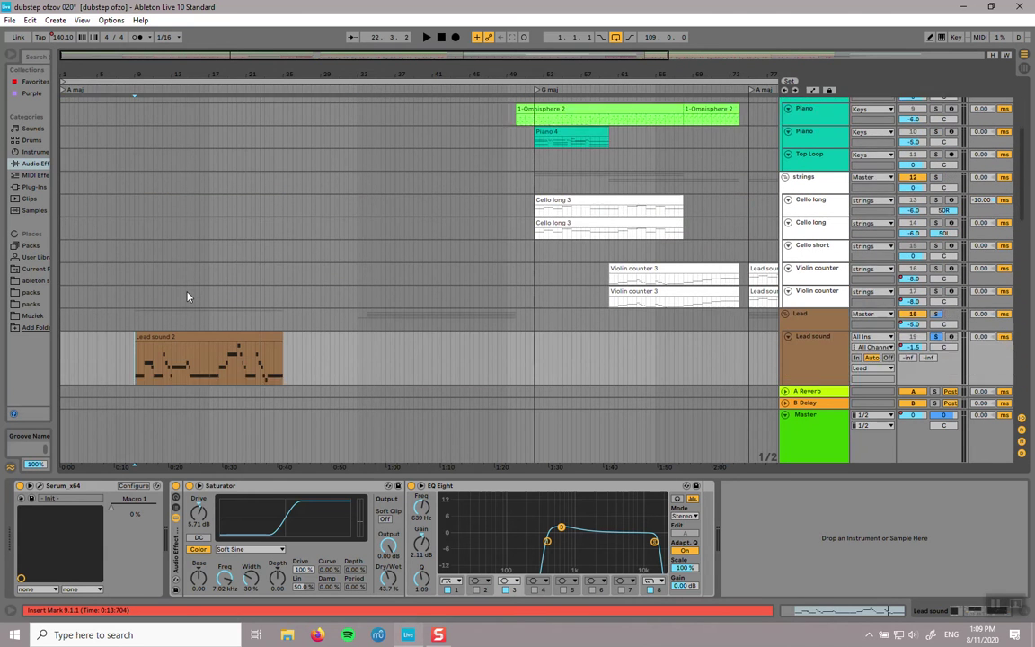
{"action": "scroll", "coordinate": [187, 296], "scroll_direction": "down", "scroll_amount": 3}
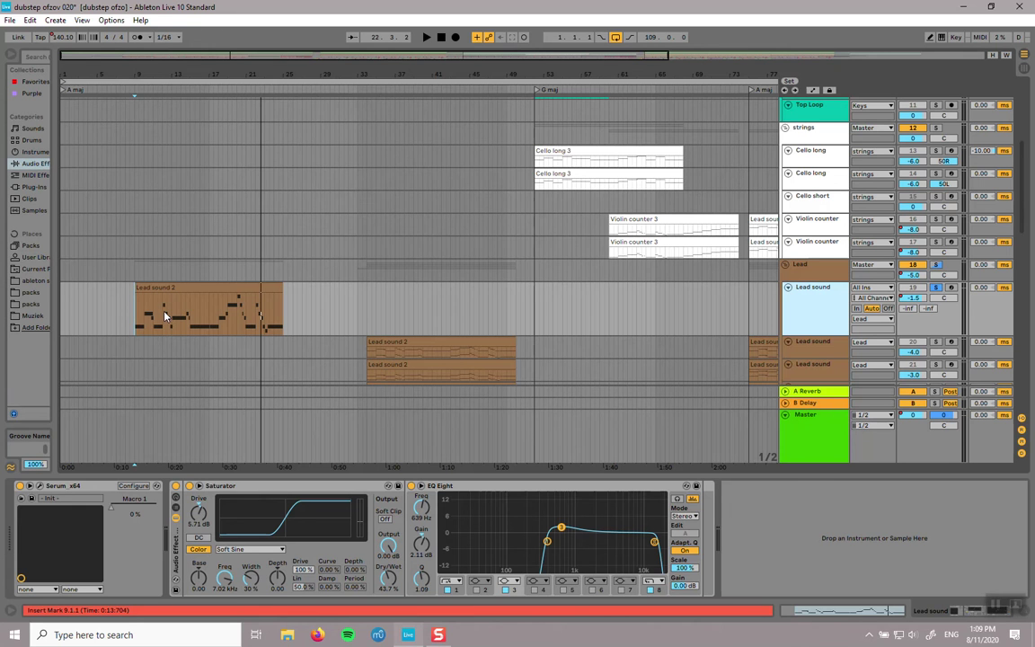
{"action": "scroll", "coordinate": [165, 316], "scroll_direction": "up", "scroll_amount": 2}
{"action": "left_click", "coordinate": [202, 325]}
{"action": "scroll", "coordinate": [270, 320], "scroll_direction": "up", "scroll_amount": 8}
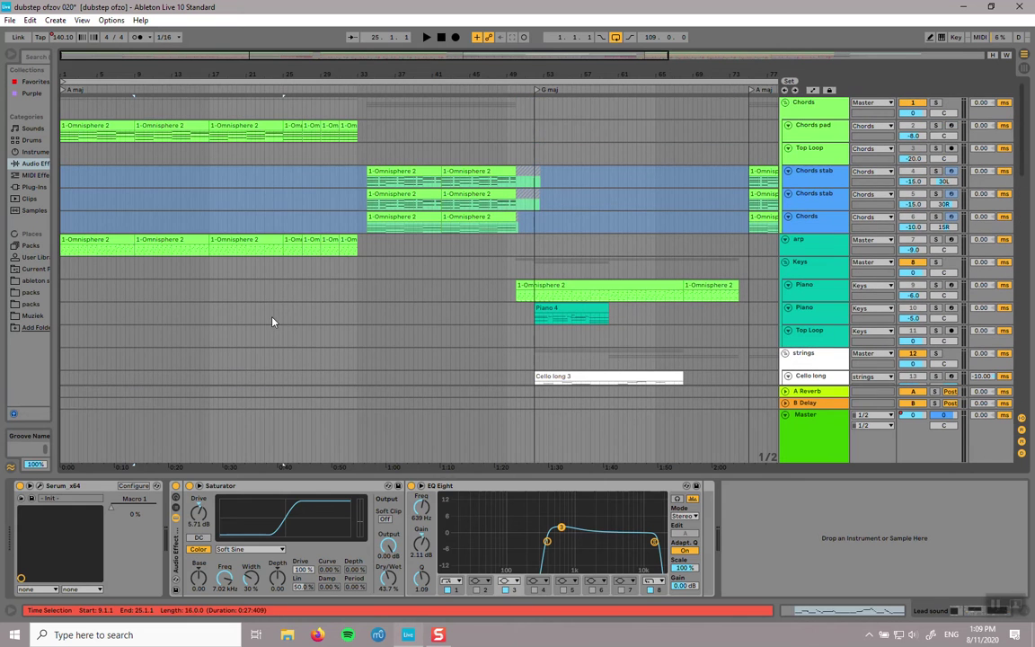
{"action": "left_click", "coordinate": [192, 126], "text": "shift"}
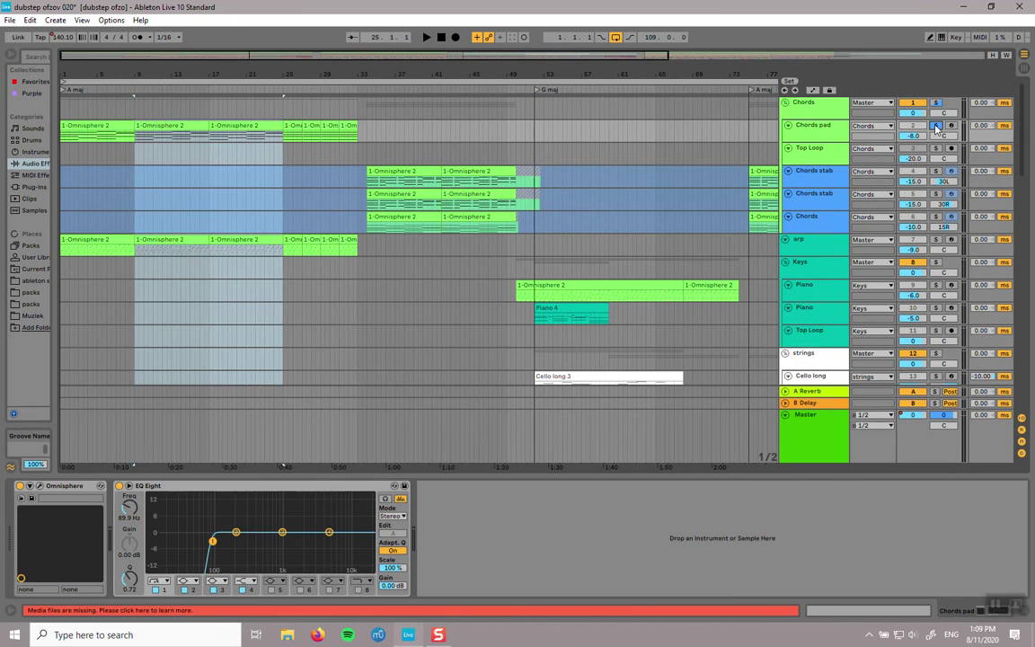
Step: Add the Lead sound track to the solo and play it together with the Chords pad from bar 9
{"action": "scroll", "coordinate": [920, 274], "scroll_direction": "down", "scroll_amount": 14}
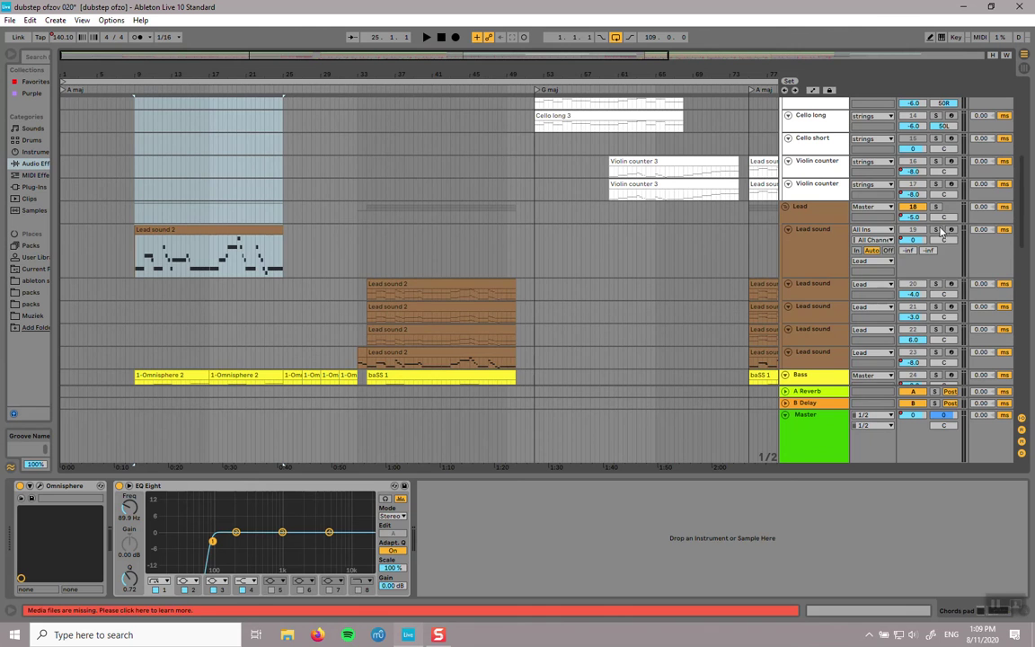
{"action": "scroll", "coordinate": [537, 228], "scroll_direction": "up", "scroll_amount": 14}
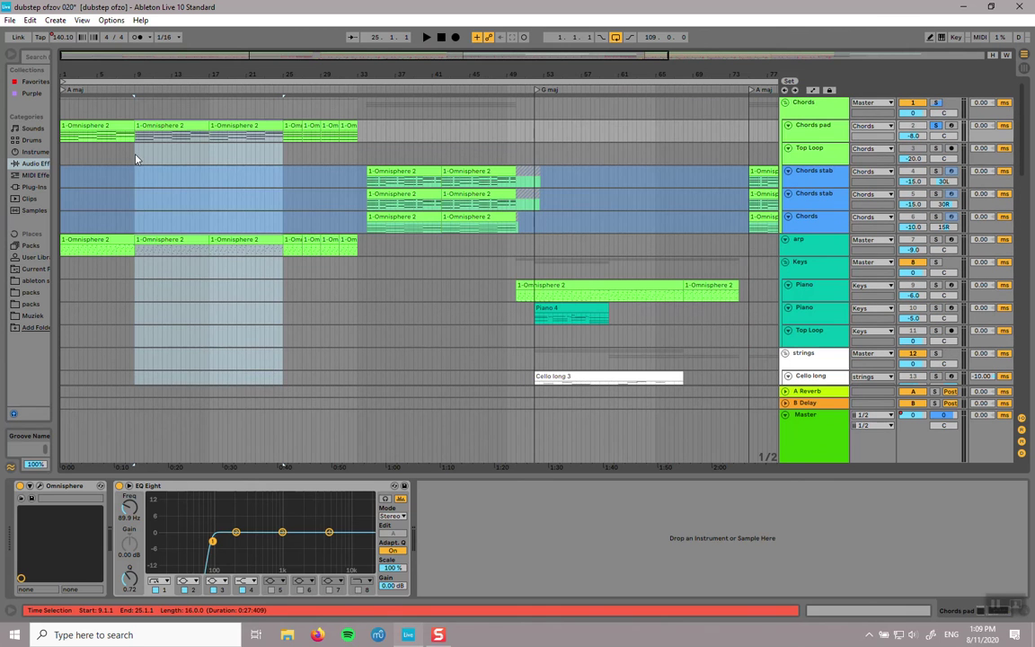
{"action": "left_click", "coordinate": [135, 155]}
{"action": "key", "text": "space"}
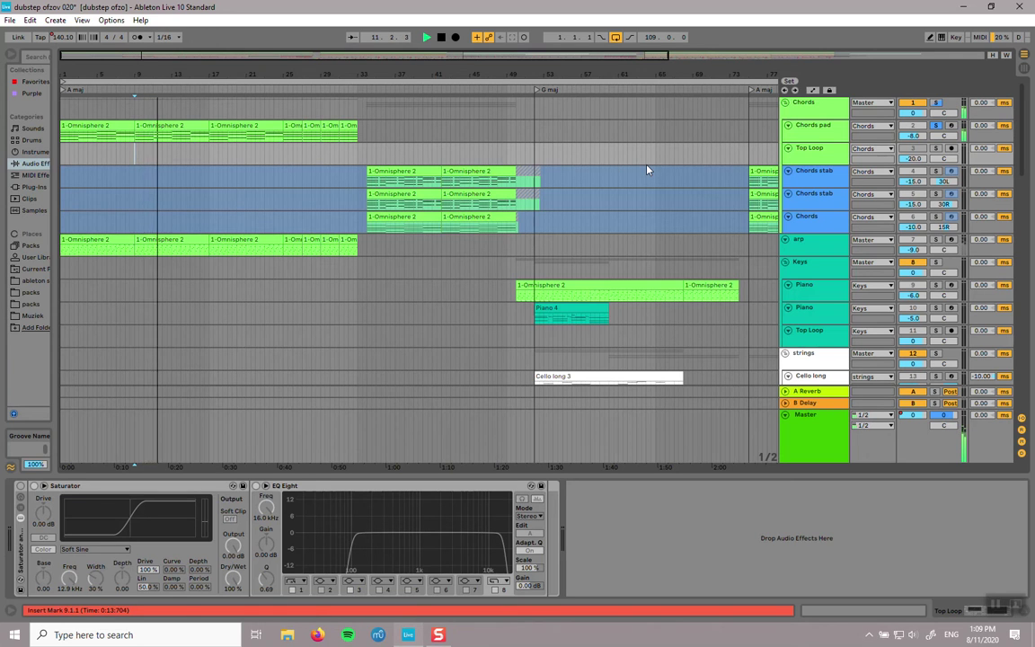
{"action": "key", "text": "space"}
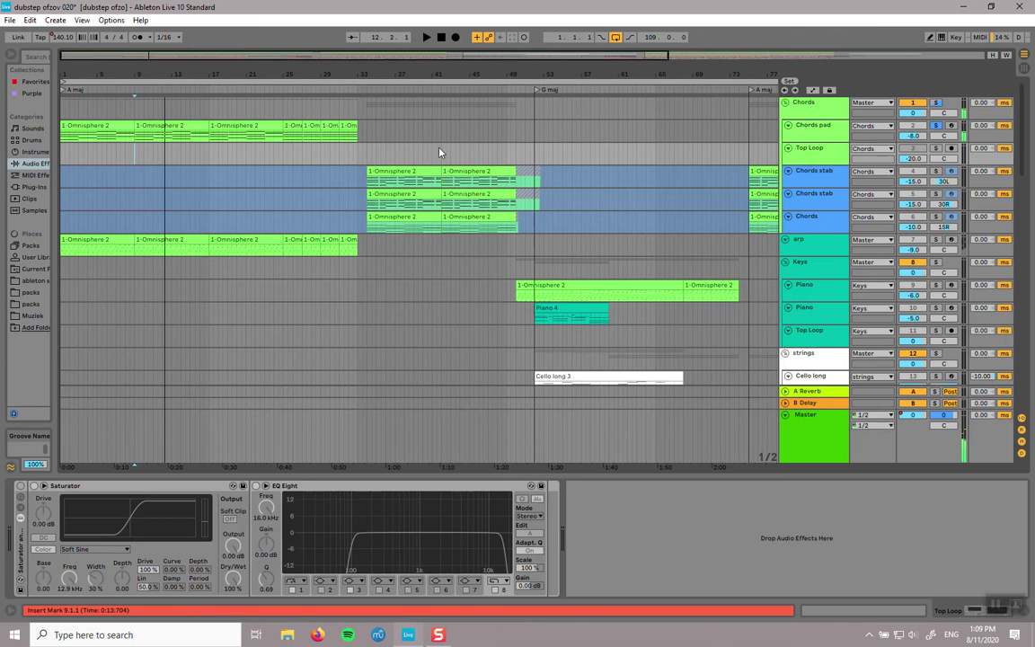
Step: Show the Chords pad clips from bar 9 and the Lead sound clip together in an enlarged note editor
{"action": "double_click", "coordinate": [164, 126]}
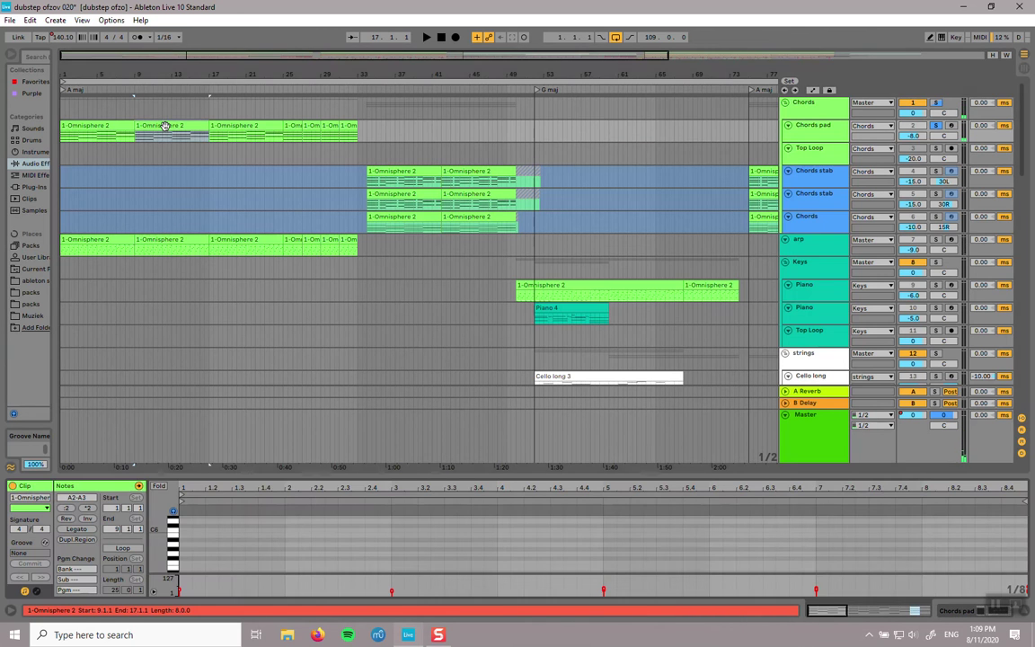
{"action": "scroll", "coordinate": [187, 253], "scroll_direction": "down", "scroll_amount": 8}
{"action": "left_click", "coordinate": [187, 253]}
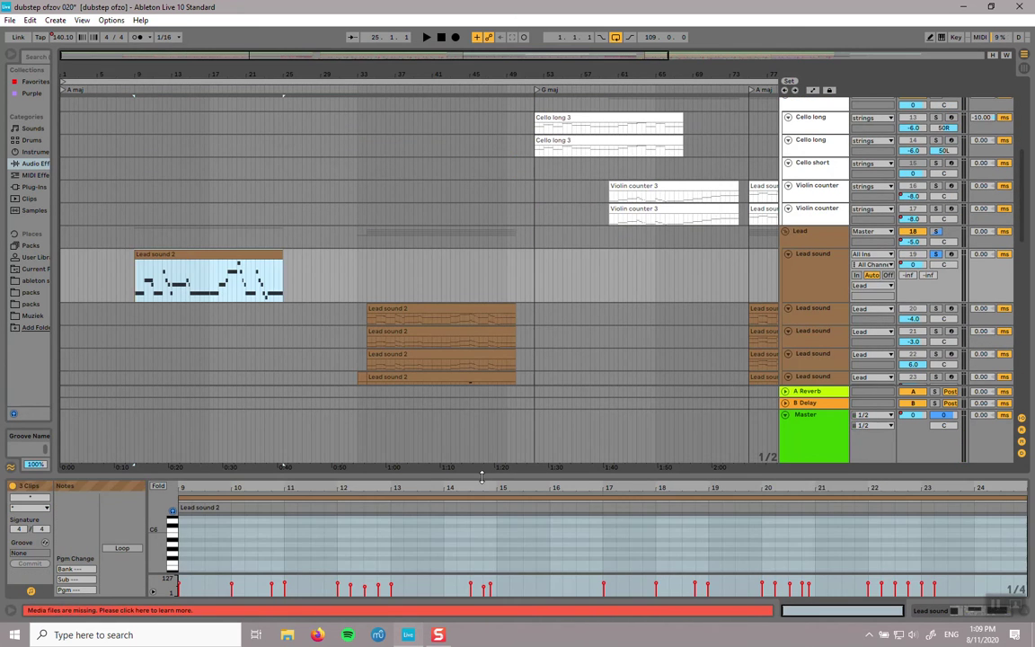
{"action": "left_click_drag", "start_coordinate": [469, 478], "coordinate": [469, 138]}
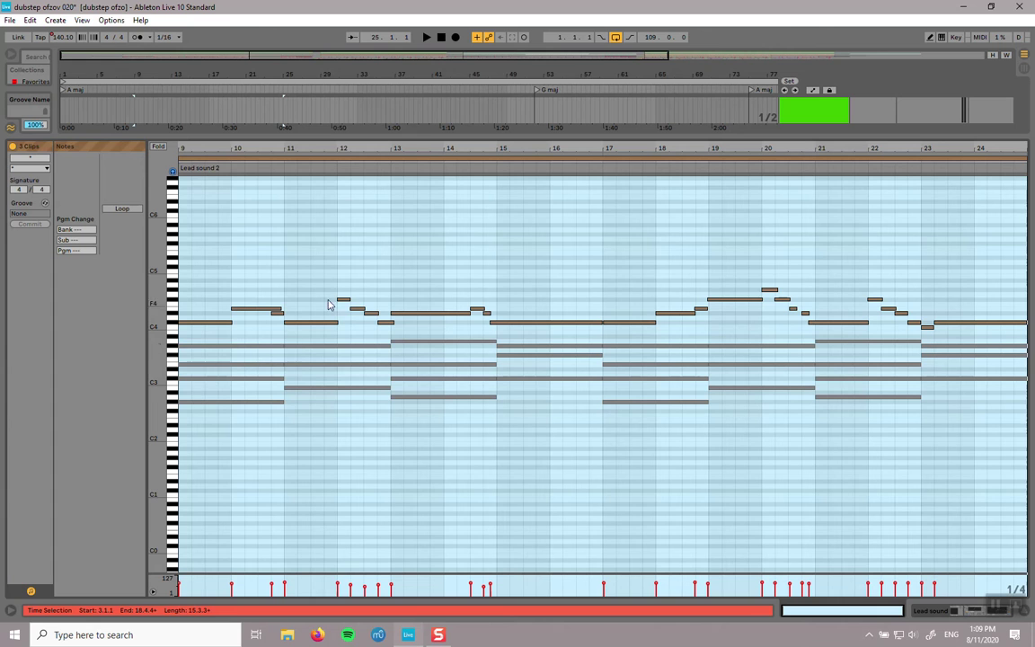
Step: Play the lead over the pad chords, compare their notes around bar 13, and shrink the note editor back down
{"action": "left_click", "coordinate": [330, 169]}
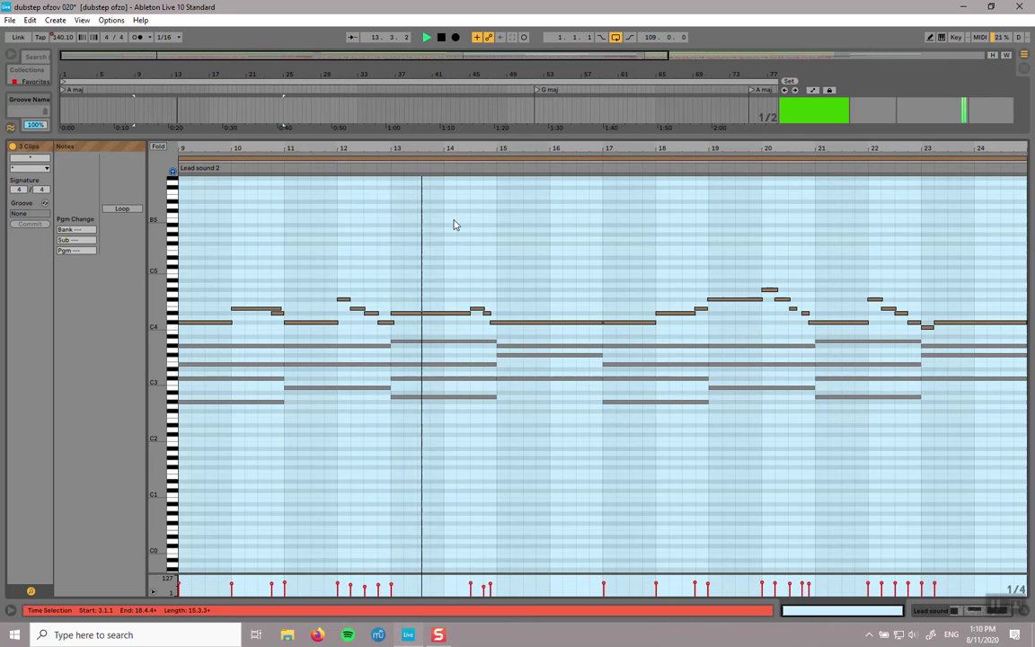
{"action": "left_click", "coordinate": [401, 366]}
{"action": "left_click", "coordinate": [402, 380]}
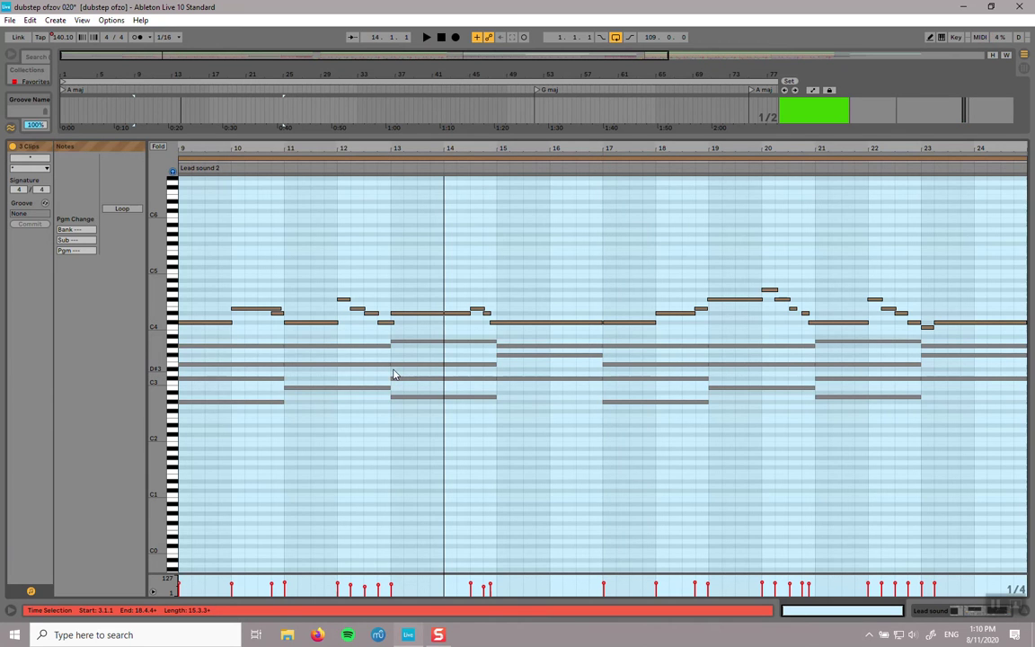
{"action": "key", "text": "space"}
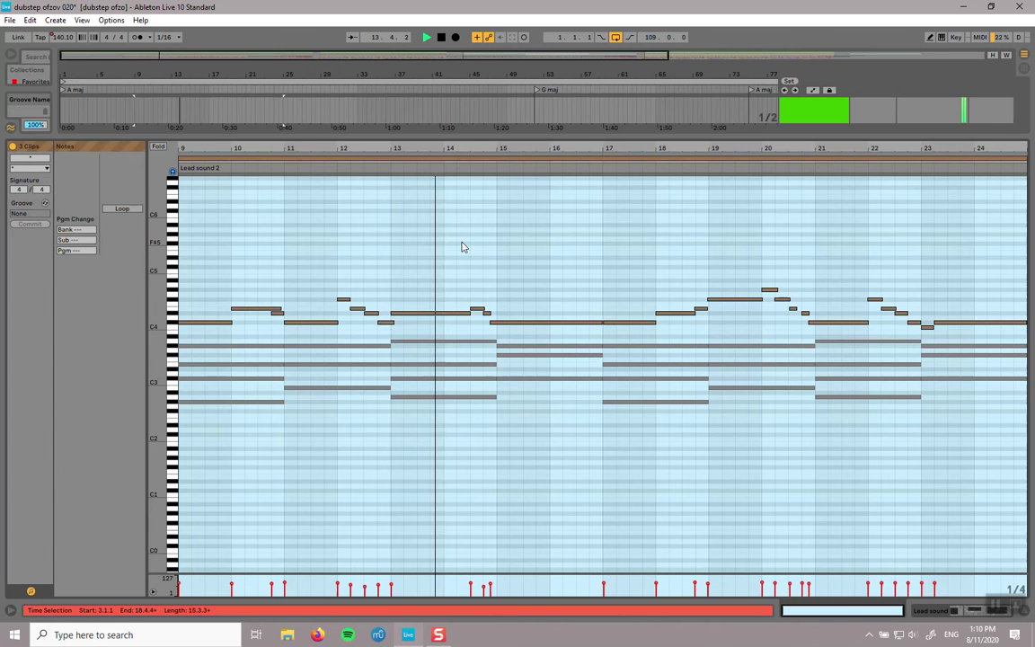
{"action": "key", "text": "space"}
{"action": "left_click_drag", "start_coordinate": [443, 136], "coordinate": [438, 529]}
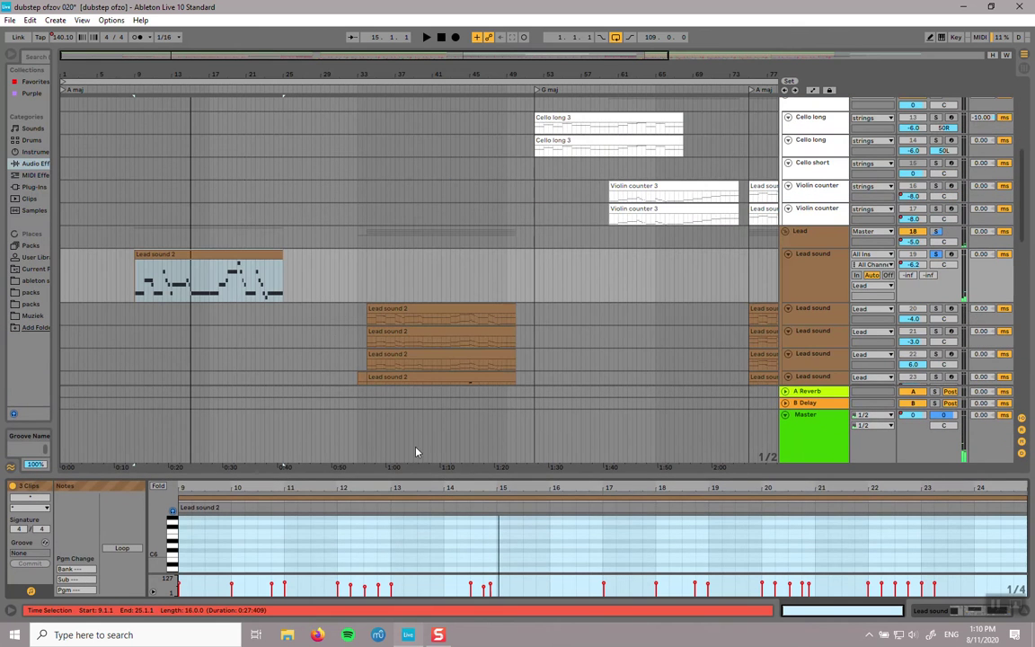
Step: Add the arp track to the solo and play it with the lead and Chords pad from bar 9
{"action": "scroll", "coordinate": [340, 294], "scroll_direction": "down", "scroll_amount": 3}
{"action": "scroll", "coordinate": [340, 297], "scroll_direction": "up", "scroll_amount": 12}
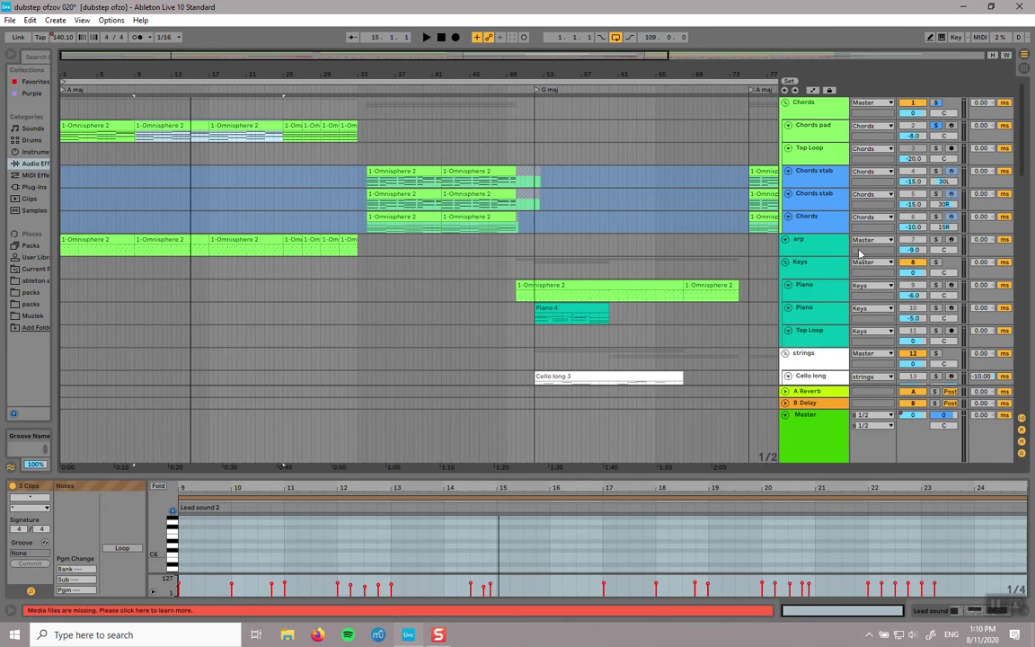
{"action": "left_click", "coordinate": [935, 240], "text": "ctrl"}
{"action": "left_click", "coordinate": [137, 205]}
{"action": "key", "text": "space"}
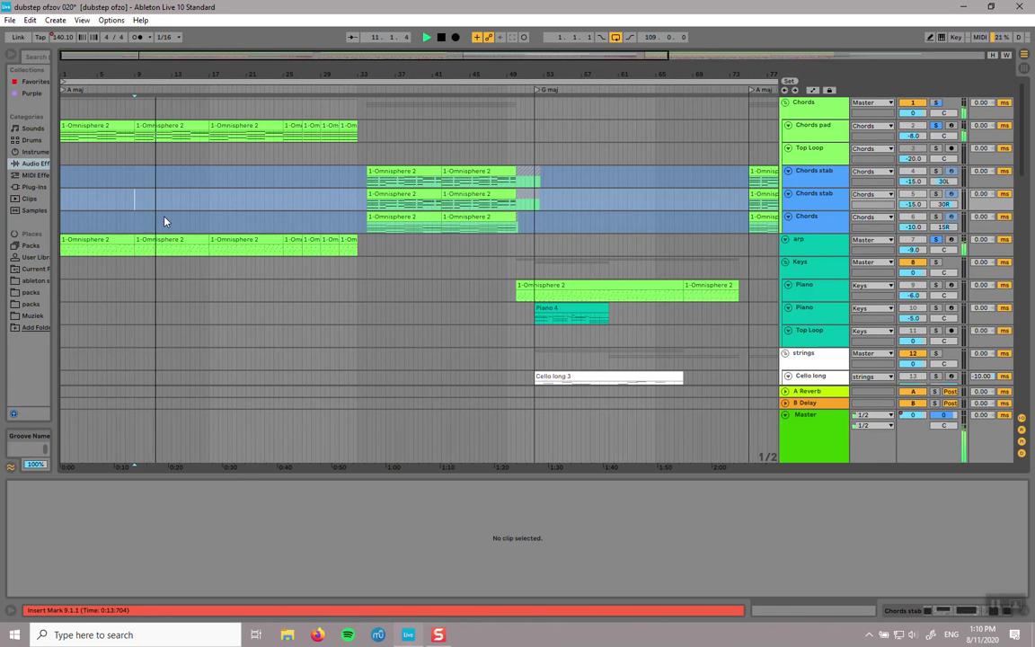
Step: Open the Chords pad's Omnisphere patch and inspect its layers and effects, closing the editor when done
{"action": "left_click", "coordinate": [831, 137]}
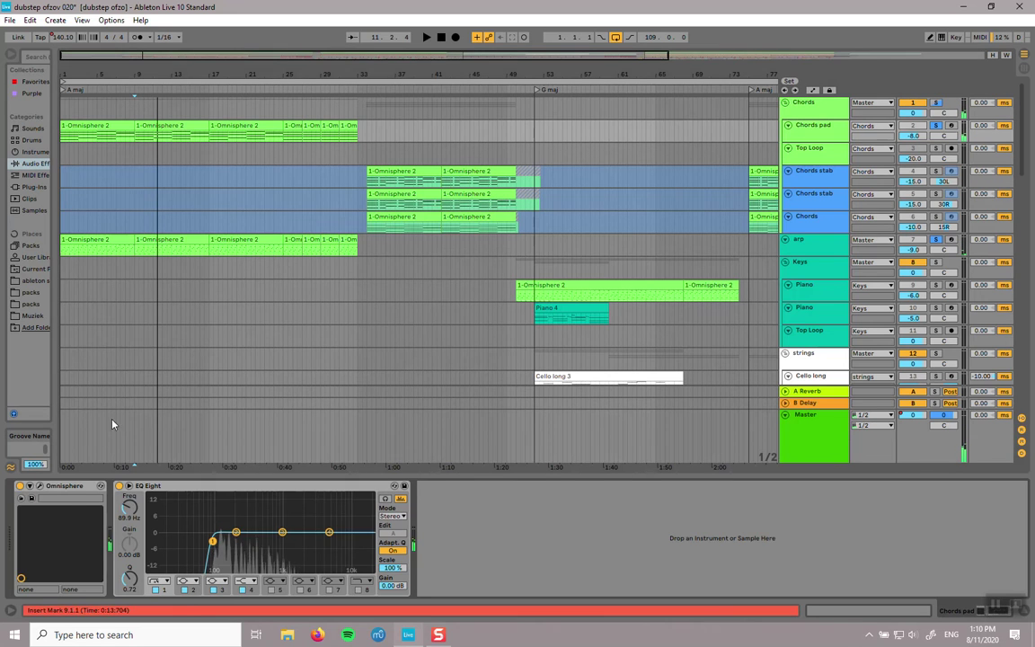
{"action": "left_click", "coordinate": [39, 486]}
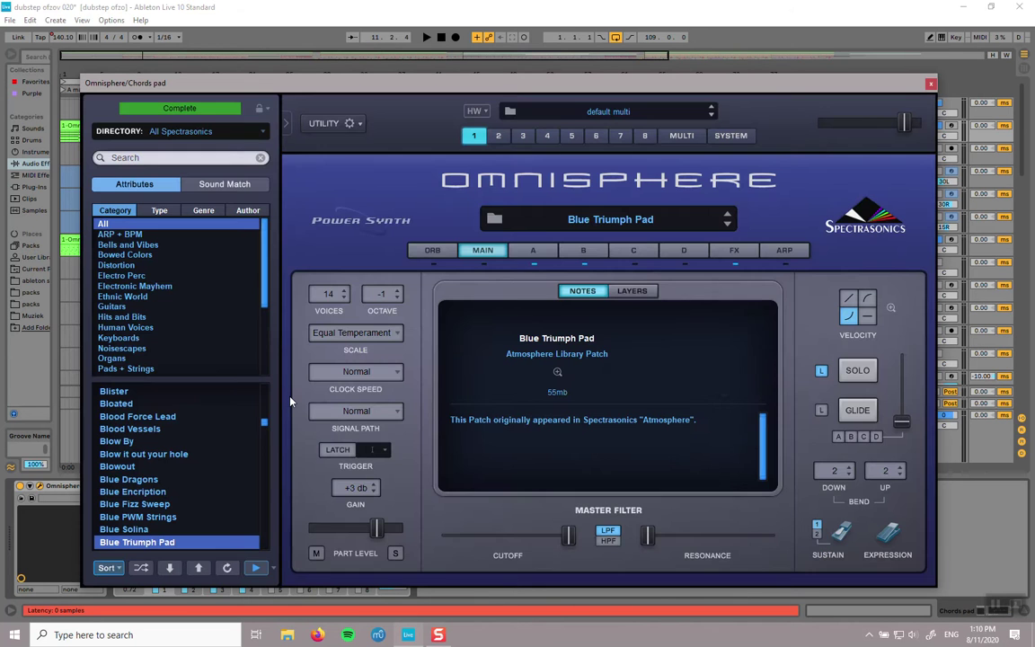
{"action": "left_click", "coordinate": [538, 255]}
{"action": "left_click", "coordinate": [583, 252]}
{"action": "left_click", "coordinate": [684, 252]}
{"action": "left_click", "coordinate": [730, 254]}
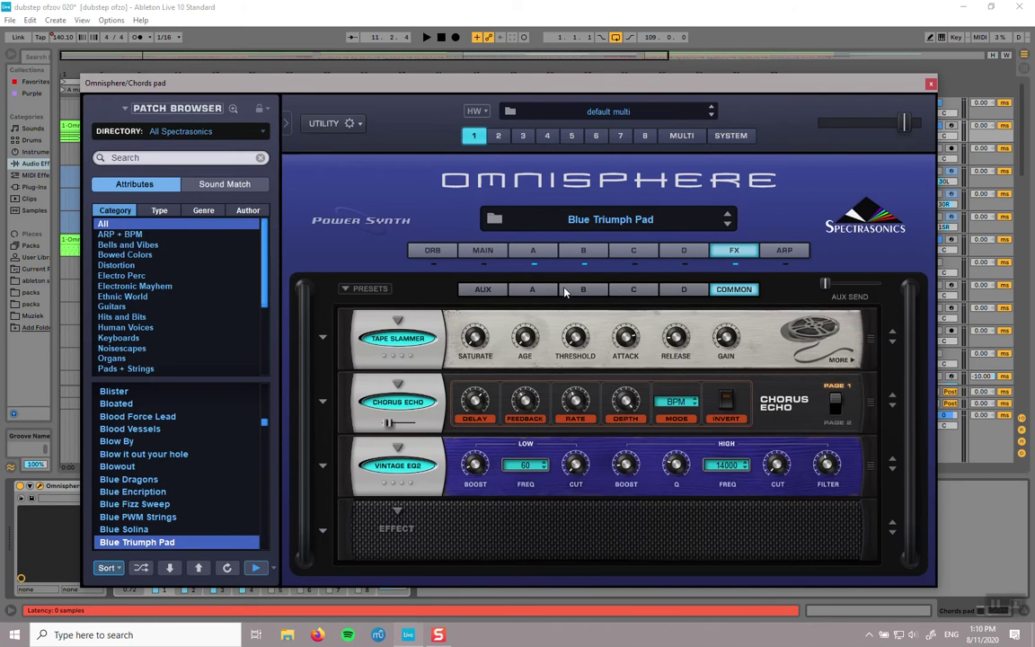
{"action": "left_click", "coordinate": [575, 252]}
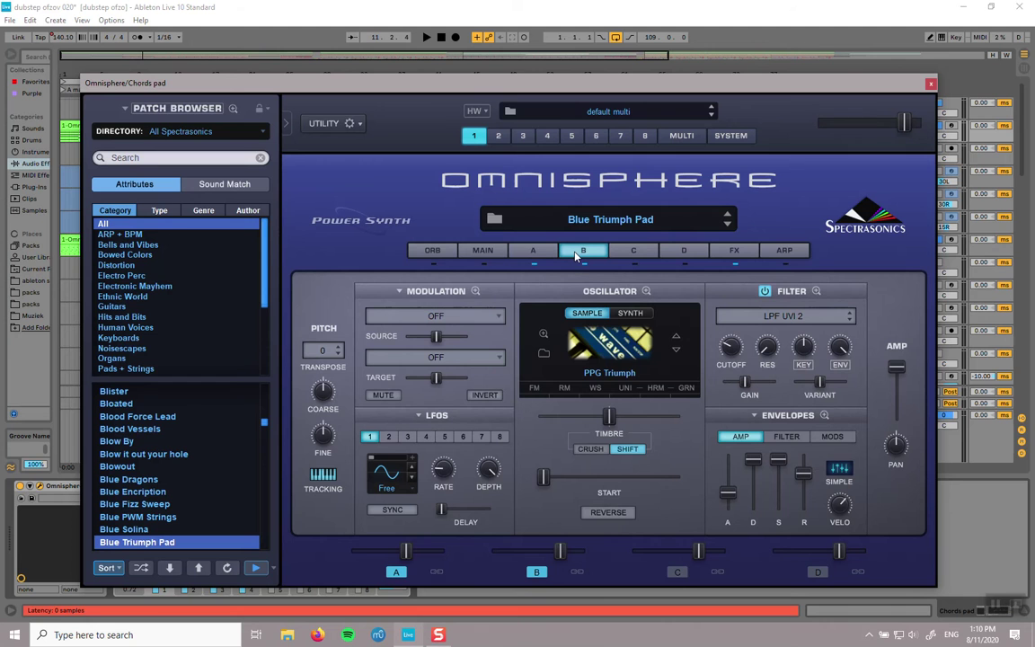
{"action": "left_click", "coordinate": [930, 83]}
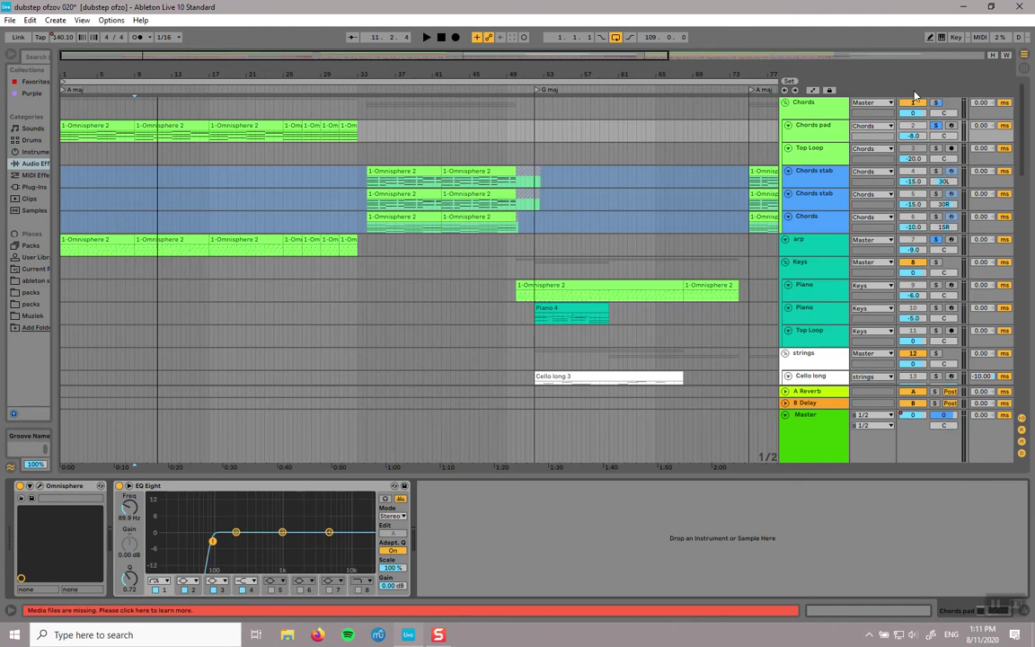
Step: Open the arp track's Serum editor and play the arp alone in solo from bar 9
{"action": "left_click", "coordinate": [819, 245]}
{"action": "left_click", "coordinate": [40, 487]}
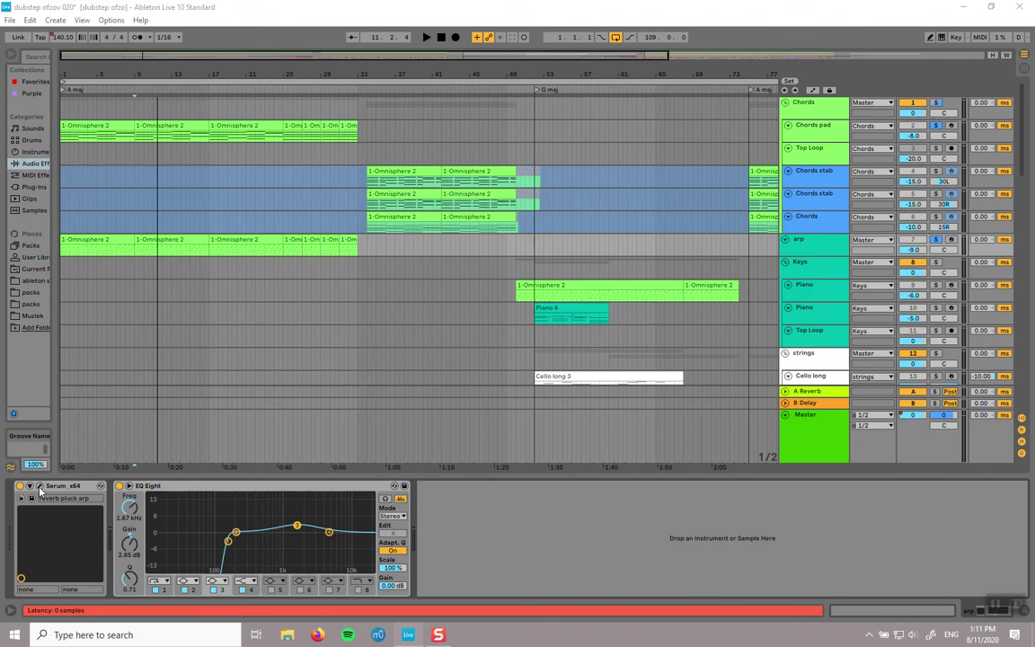
{"action": "left_click_drag", "start_coordinate": [455, 169], "coordinate": [544, 102]}
{"action": "left_click", "coordinate": [937, 242]}
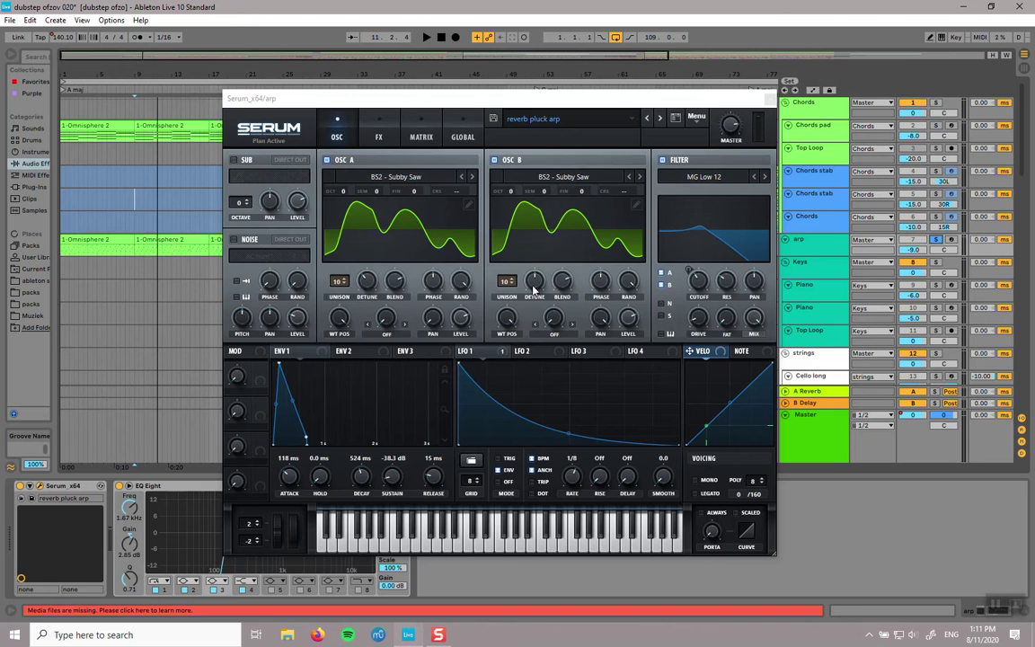
{"action": "key", "text": "space"}
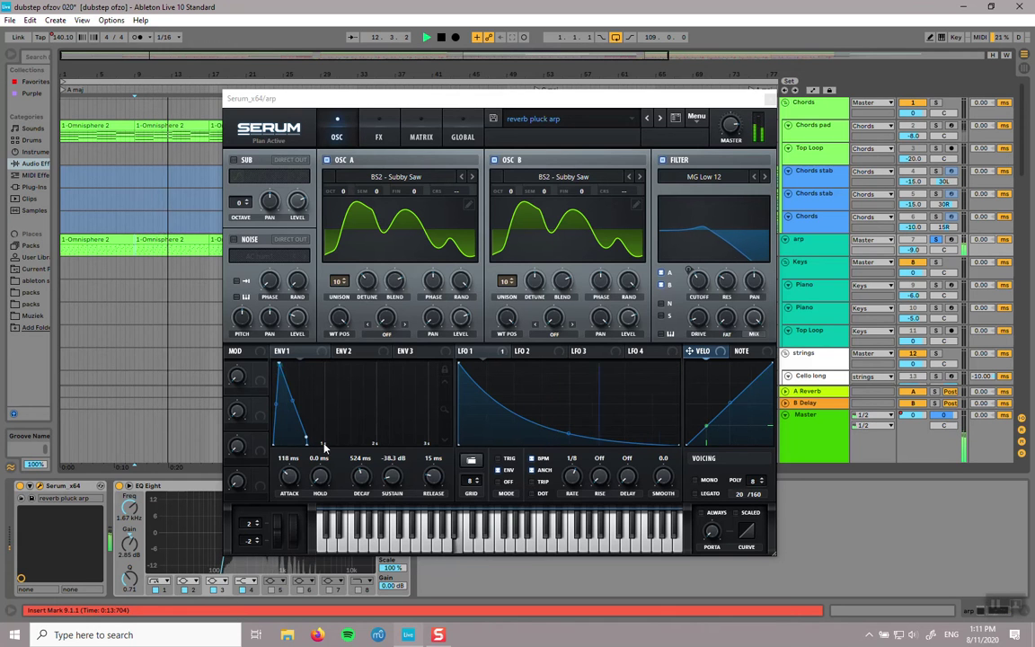
Step: Raise Envelope 1's hold to 836 ms and bypass LFO 1's filter cutoff modulation while the arp plays
{"action": "left_click_drag", "start_coordinate": [321, 476], "coordinate": [399, 417]}
{"action": "right_click", "coordinate": [456, 362]}
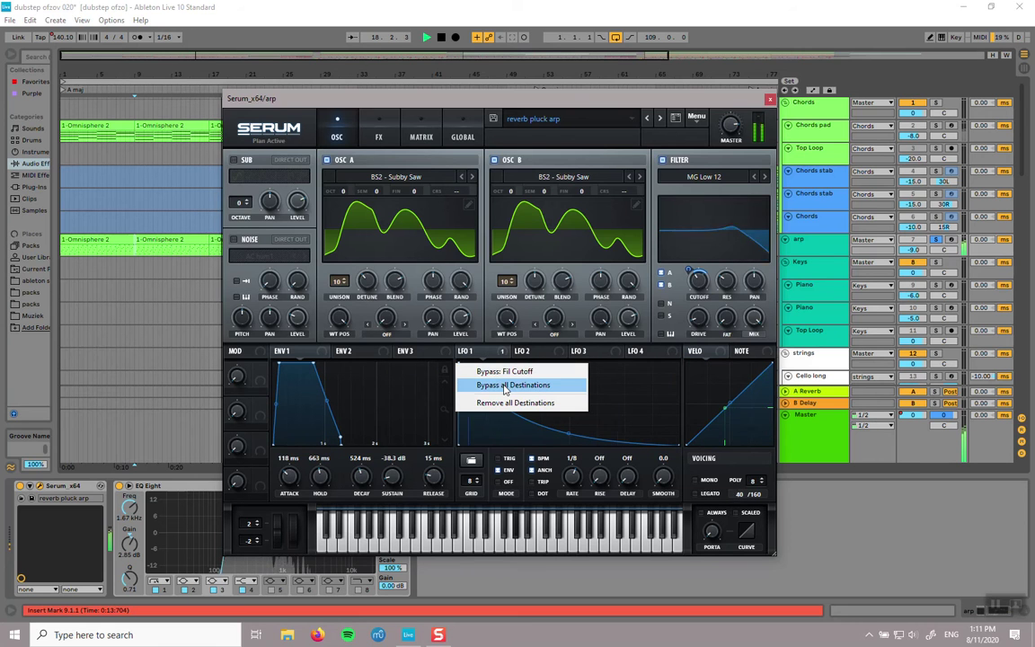
{"action": "left_click", "coordinate": [503, 371]}
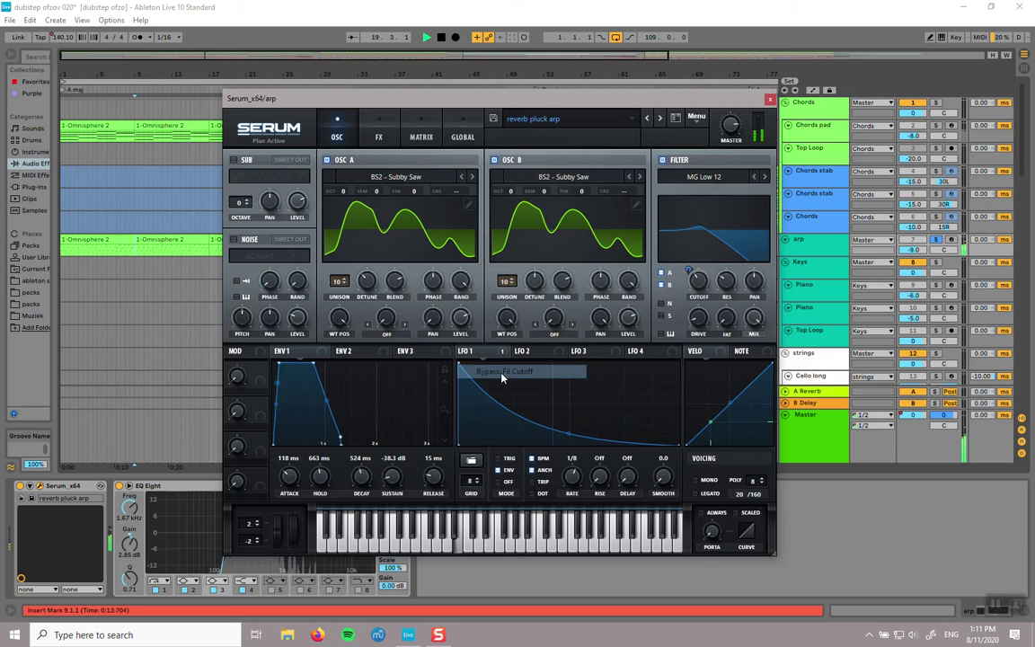
{"action": "left_click_drag", "start_coordinate": [317, 480], "coordinate": [315, 476]}
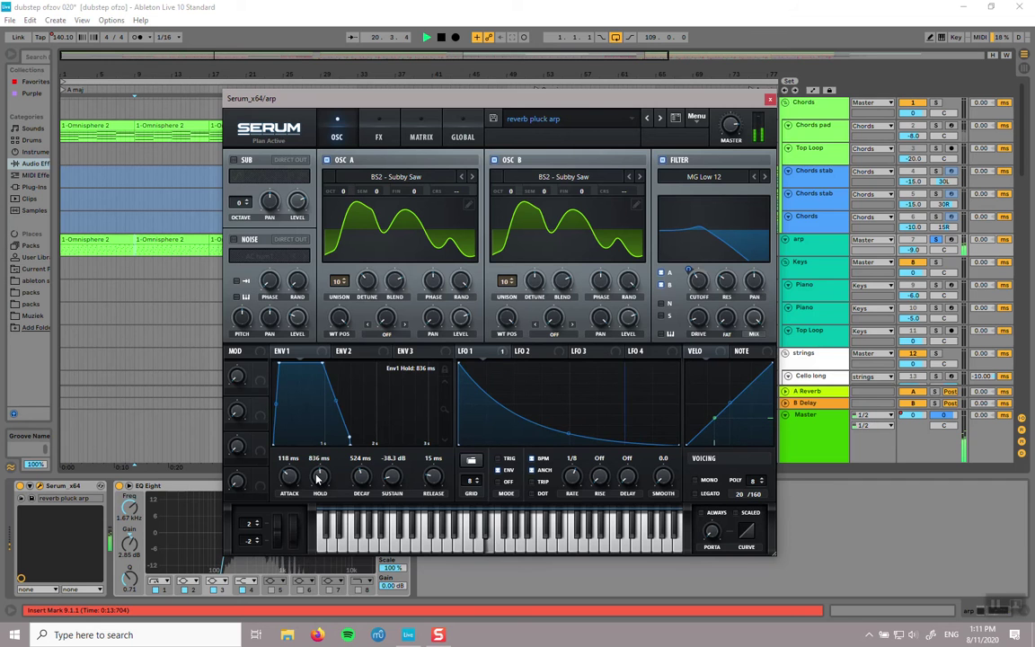
Step: Lower Envelope 1's hold to 16 ms and reactivate LFO 1's filter cutoff modulation while the arp plays
{"action": "mouse_move", "coordinate": [339, 99]}
{"action": "left_mouse_down"}
{"action": "mouse_move", "coordinate": [543, 110]}
{"action": "mouse_move", "coordinate": [359, 96]}
{"action": "left_mouse_up"}
{"action": "left_click_drag", "start_coordinate": [307, 464], "coordinate": [306, 497]}
{"action": "right_click", "coordinate": [507, 366]}
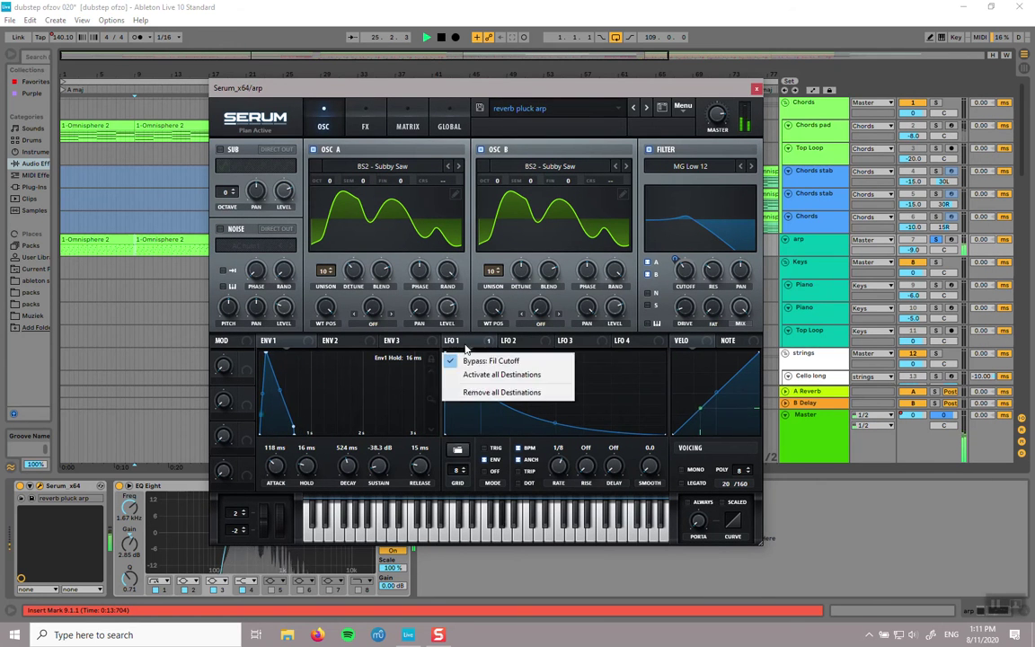
{"action": "left_click", "coordinate": [507, 366]}
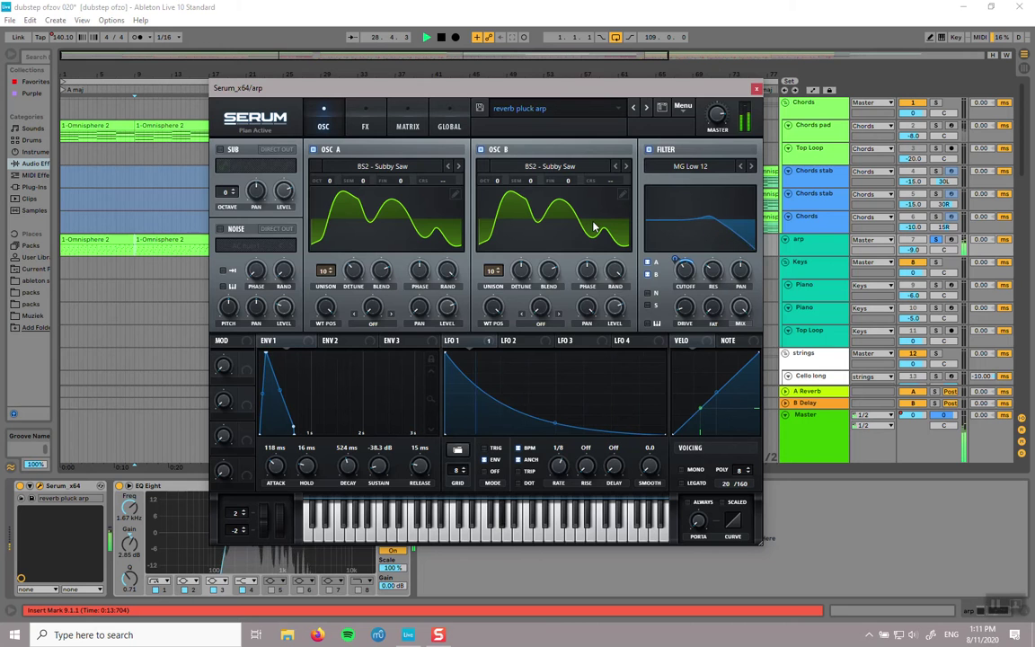
Step: Inspect the arp's Serum effects, return to the oscillator page and close the editor
{"action": "left_click", "coordinate": [368, 125]}
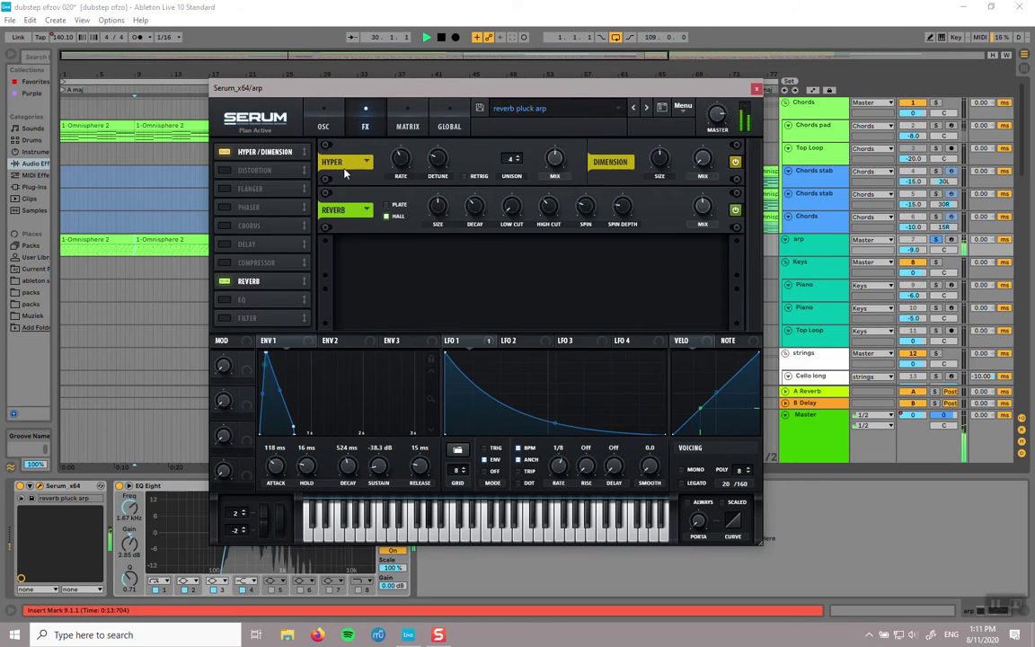
{"action": "left_click", "coordinate": [339, 127]}
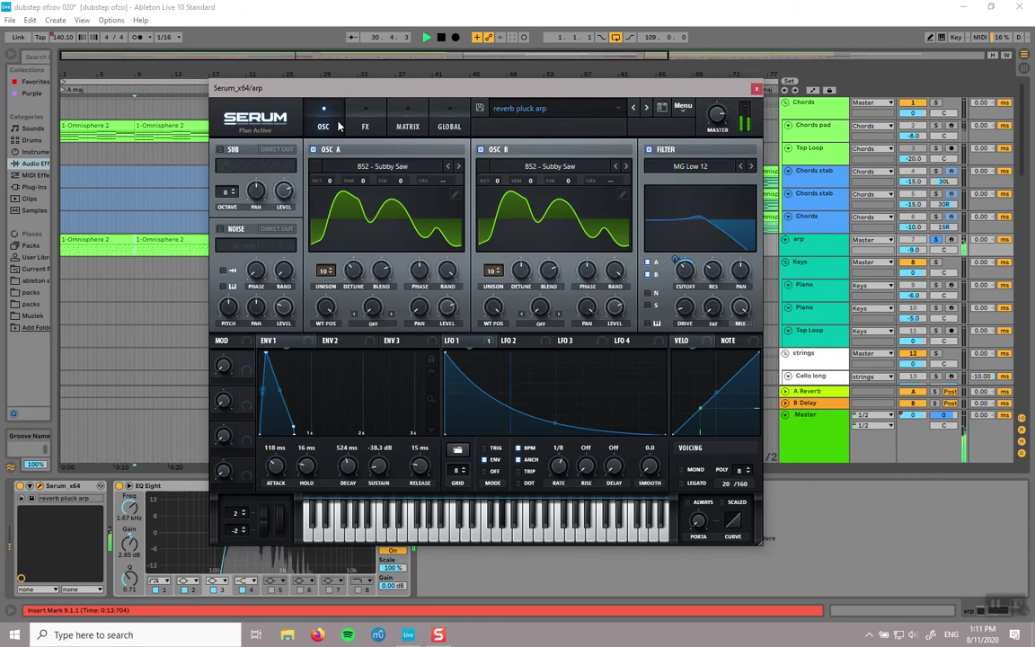
{"action": "left_click", "coordinate": [757, 88]}
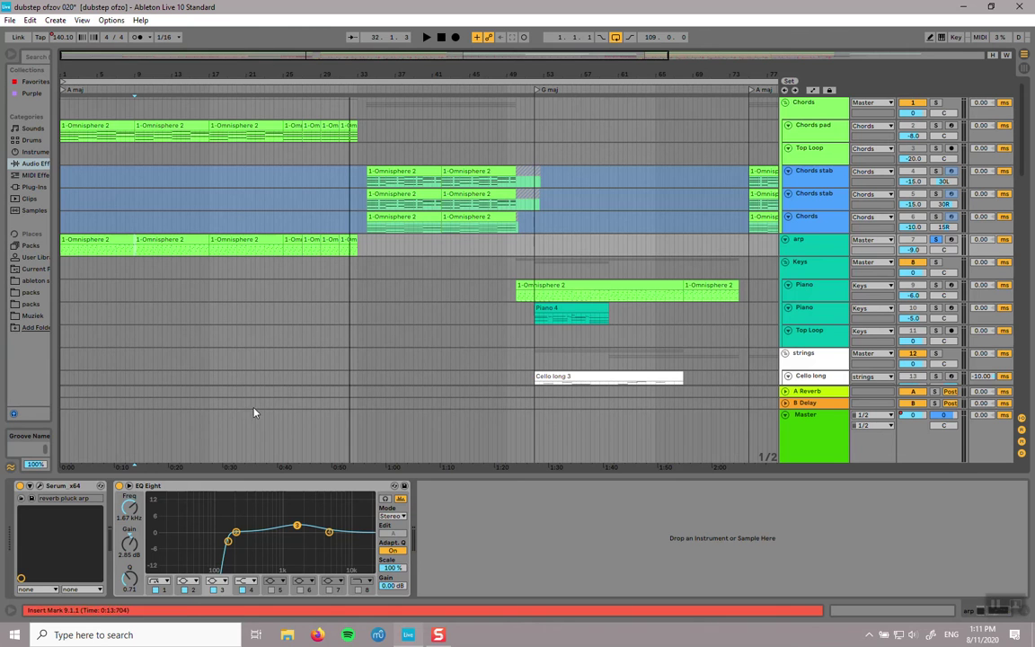
Step: Play the soloed arp from bar 14 and set the low-cut band of its EQ Eight to 186 Hz
{"action": "left_click", "coordinate": [179, 220]}
{"action": "key", "text": "space"}
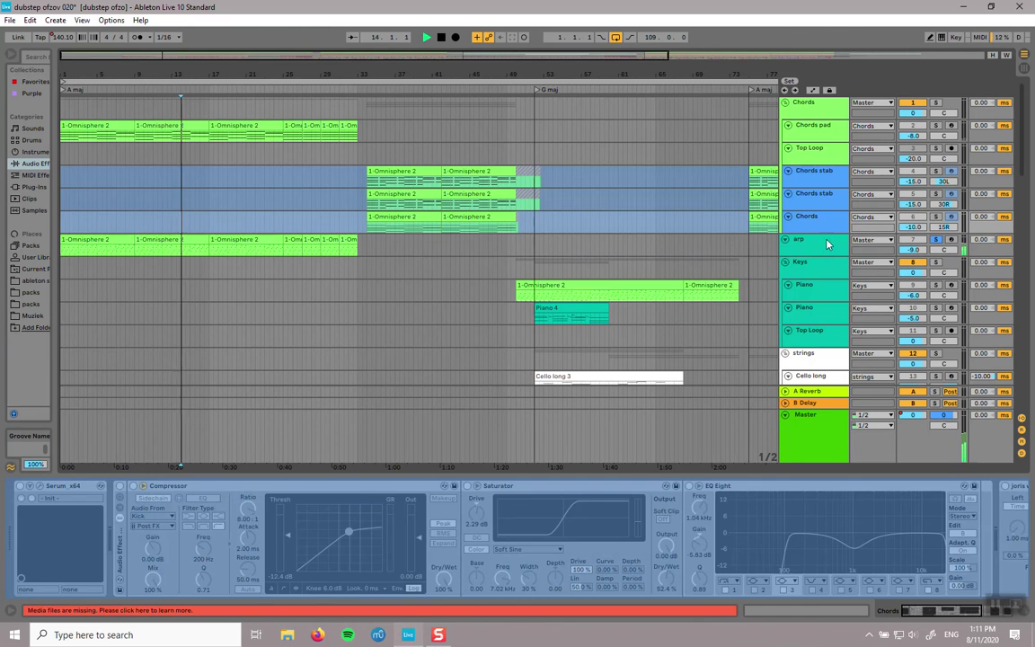
{"action": "left_click", "coordinate": [813, 239]}
{"action": "mouse_move", "coordinate": [227, 545]}
{"action": "left_mouse_down"}
{"action": "mouse_move", "coordinate": [145, 539]}
{"action": "mouse_move", "coordinate": [235, 546]}
{"action": "left_mouse_up"}
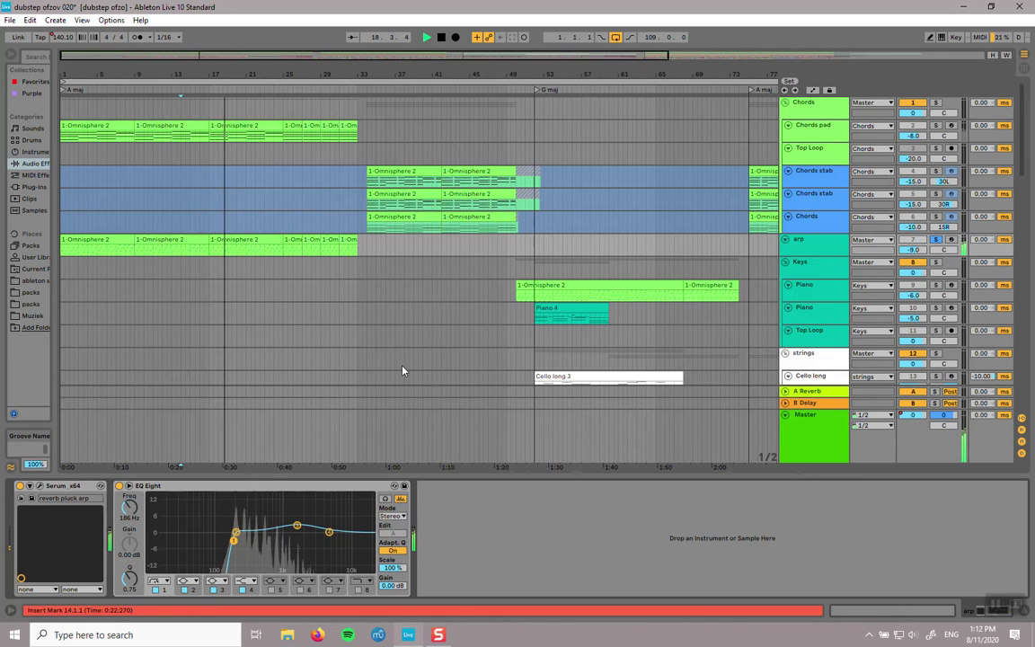
Step: Play the arrangement around the second Storm 3 clip on the FX storm track, with the arp solo off
{"action": "scroll", "coordinate": [382, 153], "scroll_direction": "down", "scroll_amount": 15}
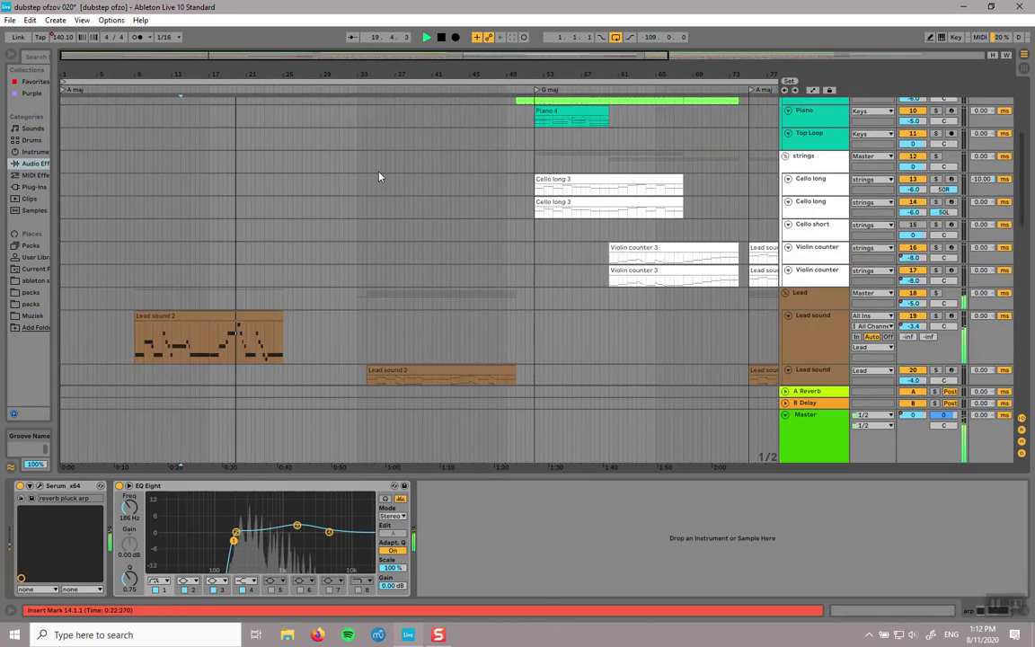
{"action": "scroll", "coordinate": [300, 231], "scroll_direction": "up", "scroll_amount": 4}
{"action": "scroll", "coordinate": [270, 225], "scroll_direction": "down", "scroll_amount": 3}
{"action": "scroll", "coordinate": [240, 215], "scroll_direction": "up", "scroll_amount": 4}
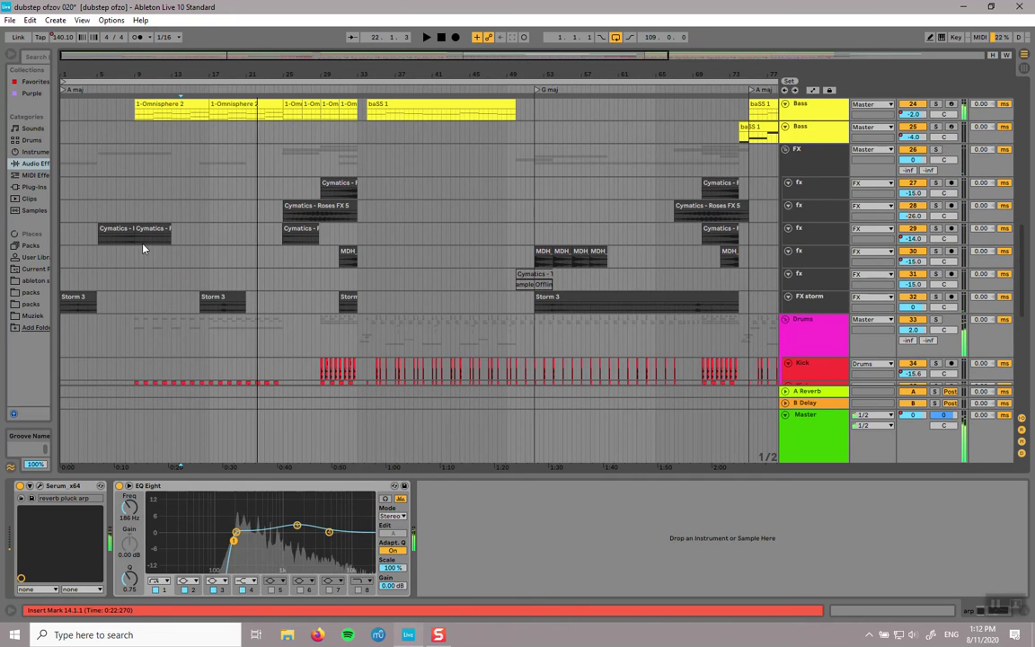
{"action": "left_click", "coordinate": [215, 310]}
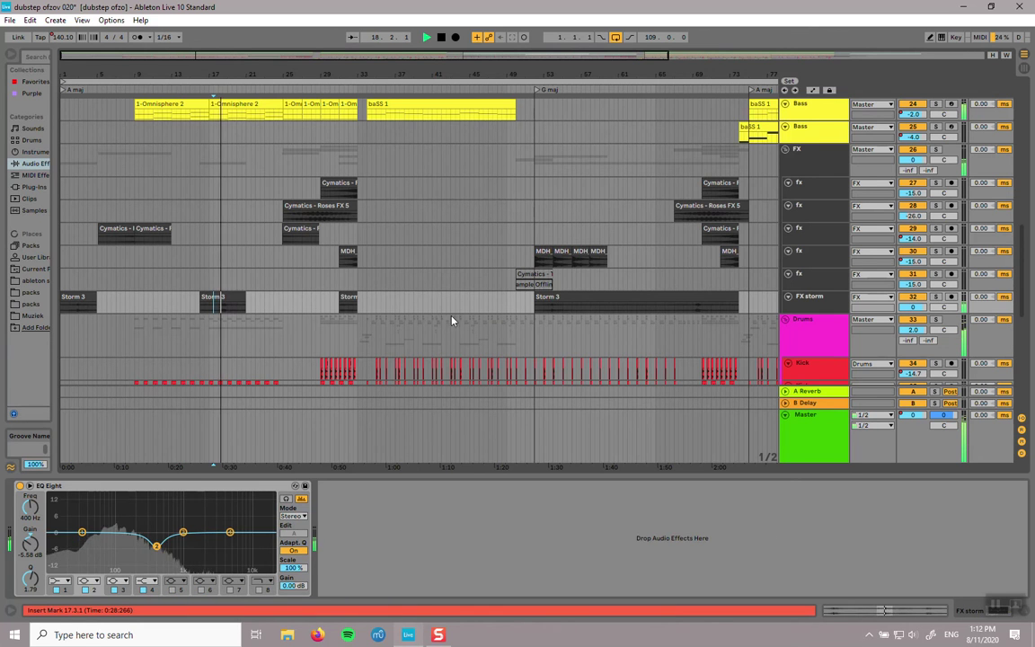
{"action": "scroll", "coordinate": [270, 312], "scroll_direction": "up", "scroll_amount": 5}
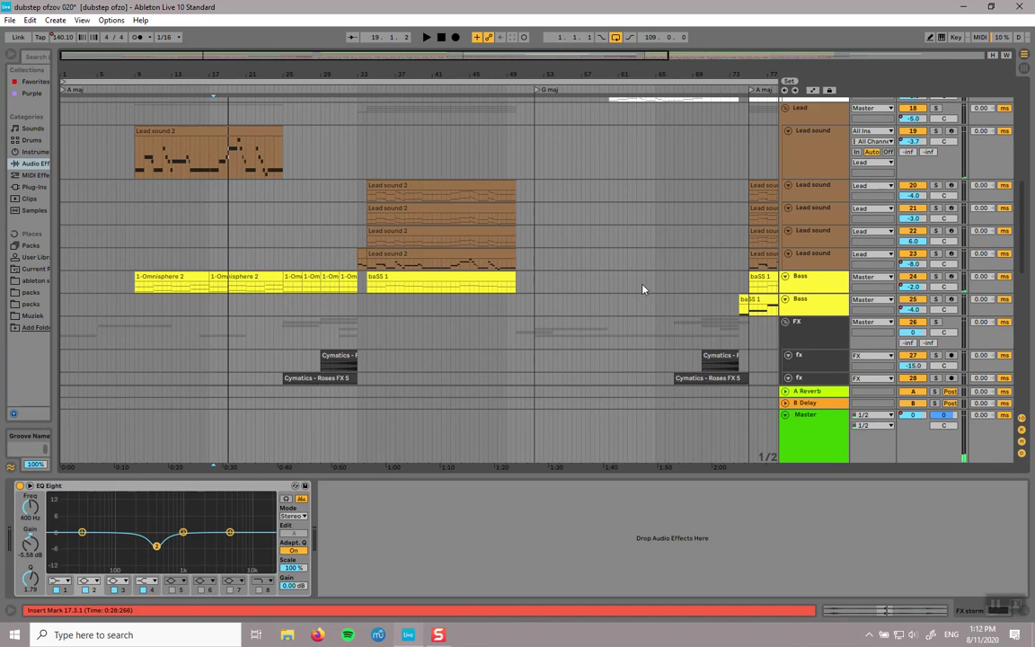
Step: Play the mix from bar 18, select the first Bass track and listen to it alone in solo
{"action": "left_click", "coordinate": [217, 266]}
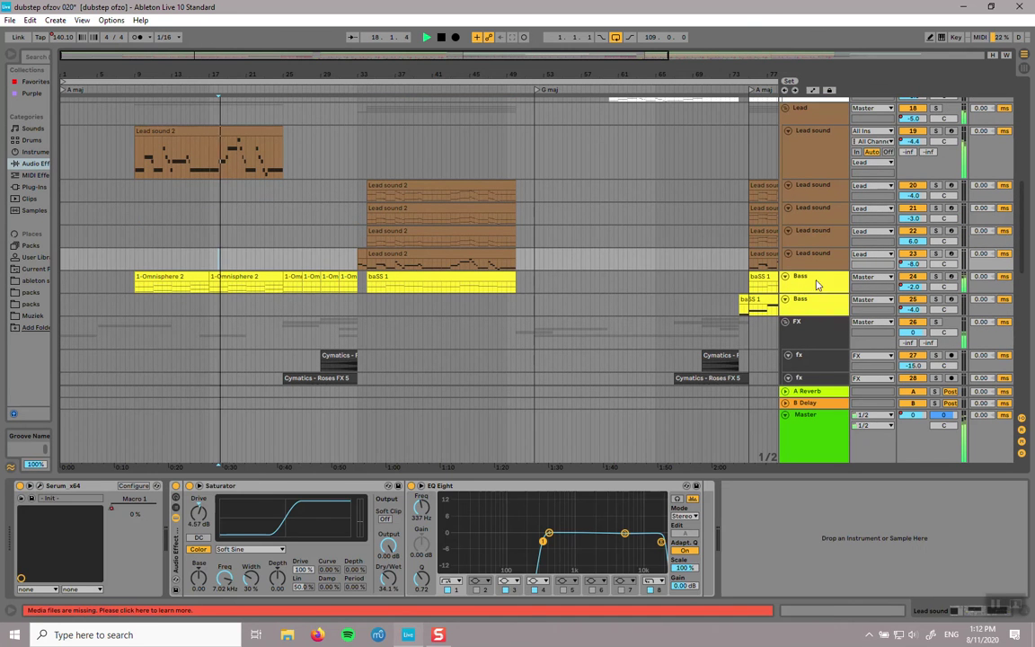
{"action": "left_click", "coordinate": [816, 286]}
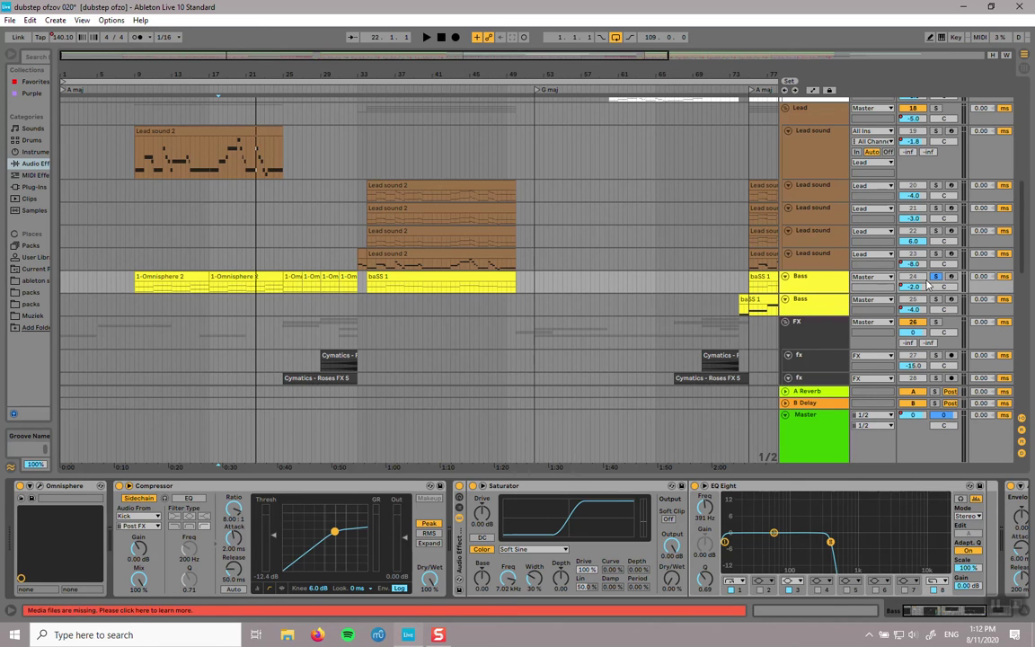
{"action": "key", "text": "space"}
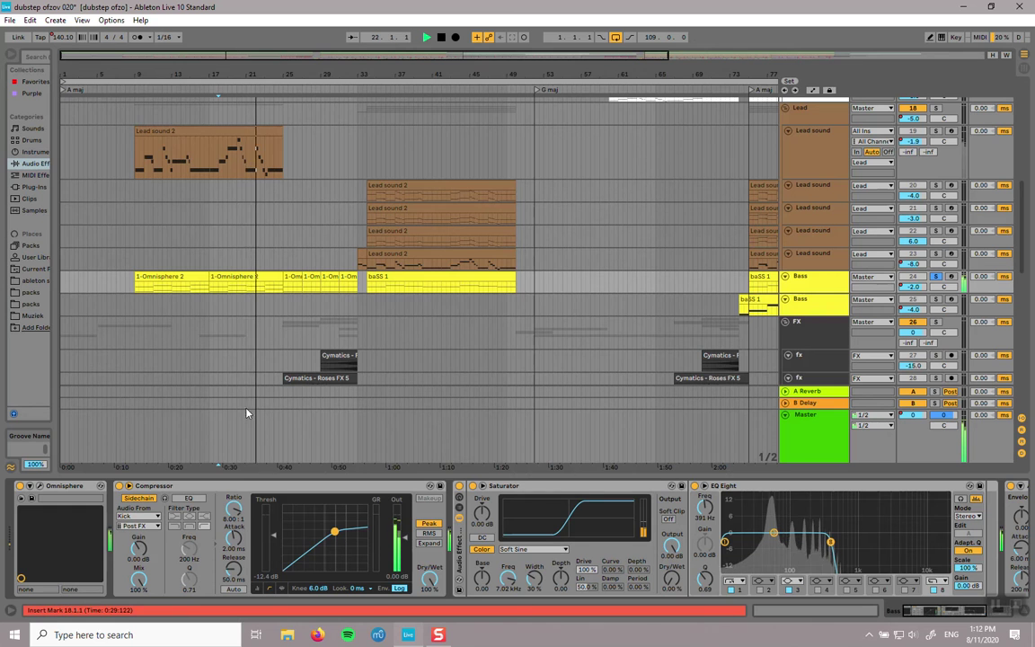
{"action": "scroll", "coordinate": [273, 228], "scroll_direction": "down", "scroll_amount": 1}
{"action": "scroll", "coordinate": [273, 229], "scroll_direction": "down", "scroll_amount": 2}
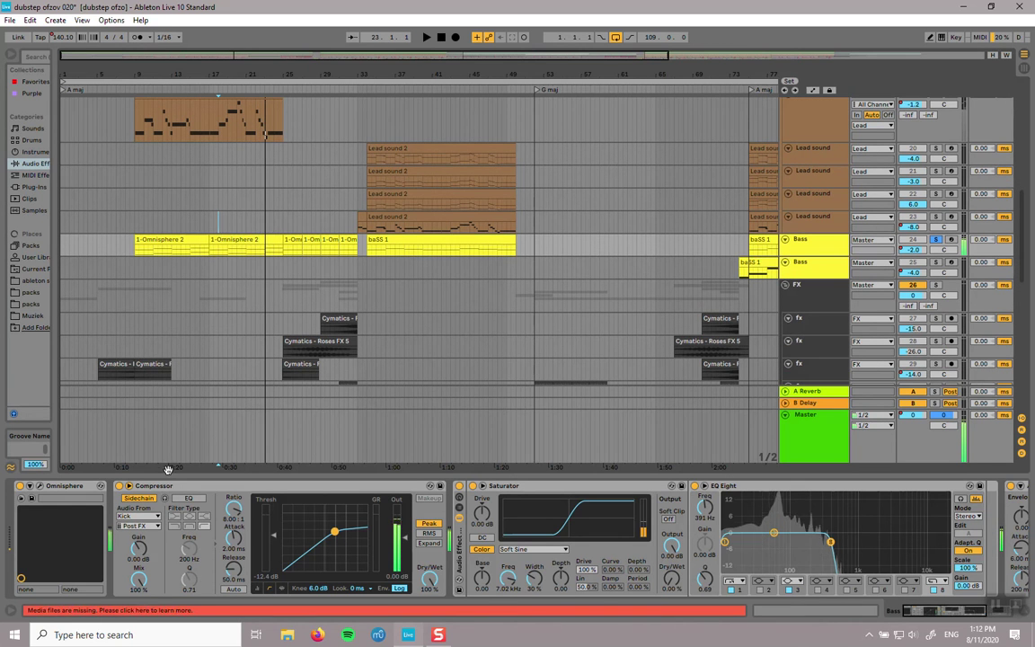
Step: Add the second Kick track to the Bass solo and play both from bar 17
{"action": "scroll", "coordinate": [235, 288], "scroll_direction": "down", "scroll_amount": 5}
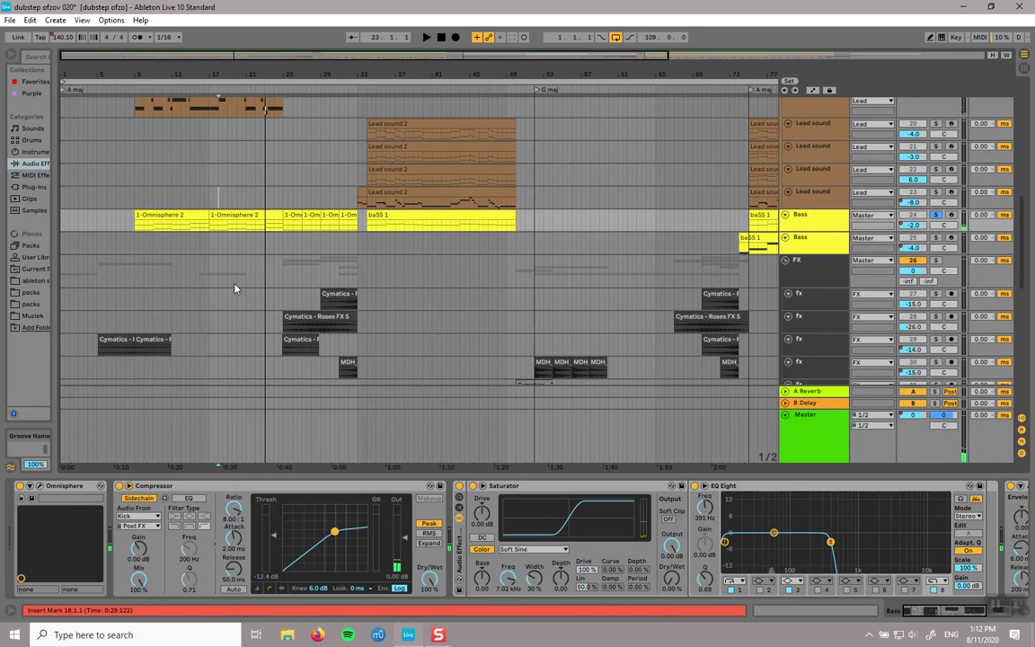
{"action": "scroll", "coordinate": [235, 288], "scroll_direction": "down", "scroll_amount": 4}
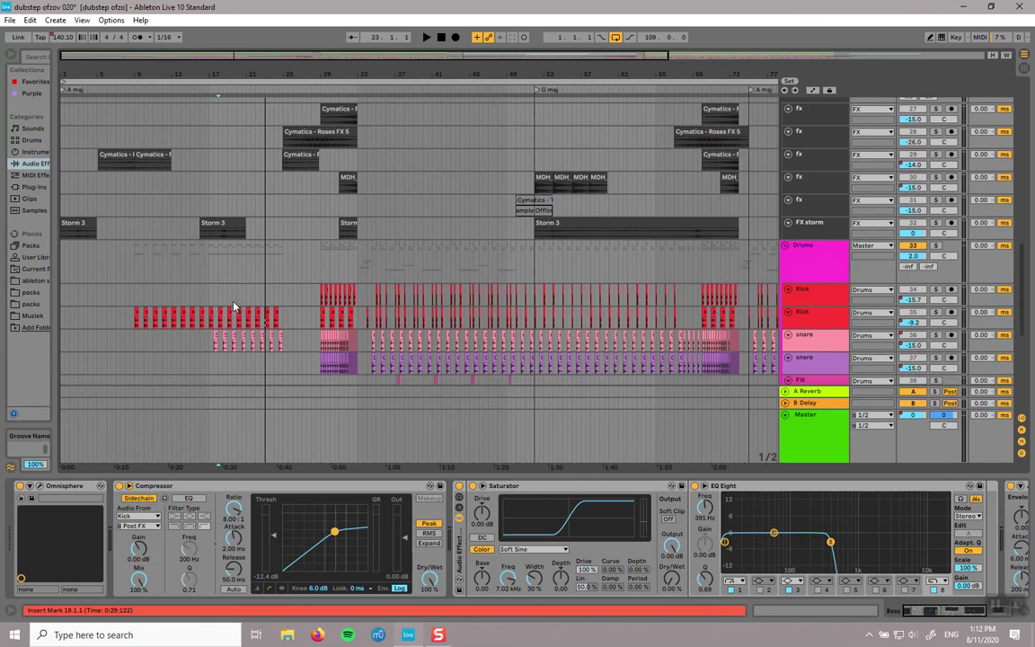
{"action": "scroll", "coordinate": [213, 334], "scroll_direction": "up", "scroll_amount": 5}
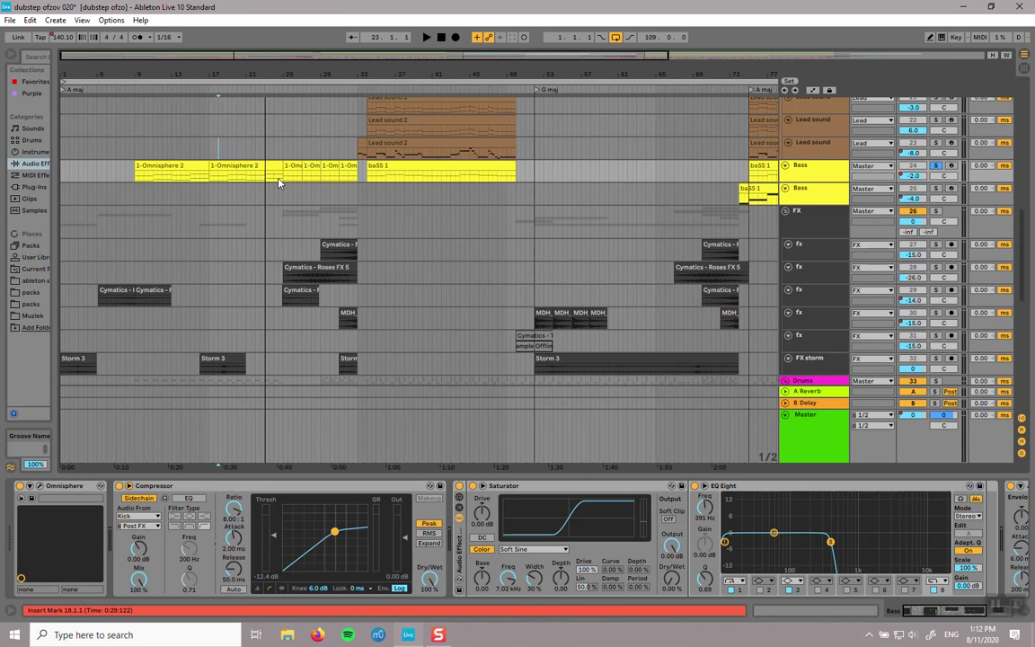
{"action": "scroll", "coordinate": [278, 182], "scroll_direction": "down", "scroll_amount": 1}
{"action": "left_click", "coordinate": [209, 183]}
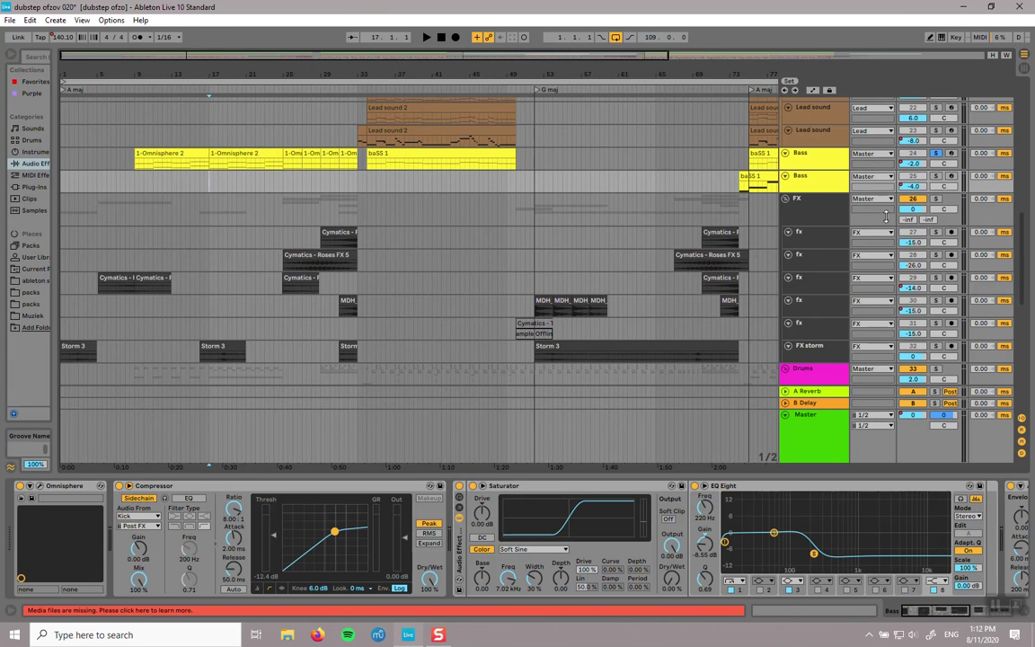
{"action": "scroll", "coordinate": [408, 279], "scroll_direction": "down", "scroll_amount": 5}
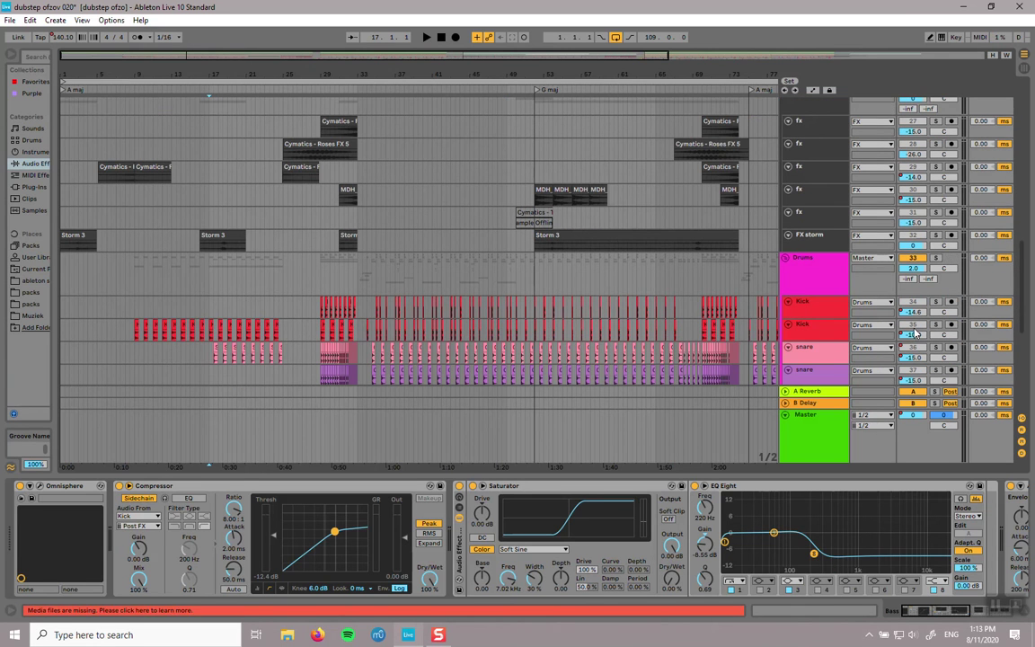
{"action": "key", "text": "space"}
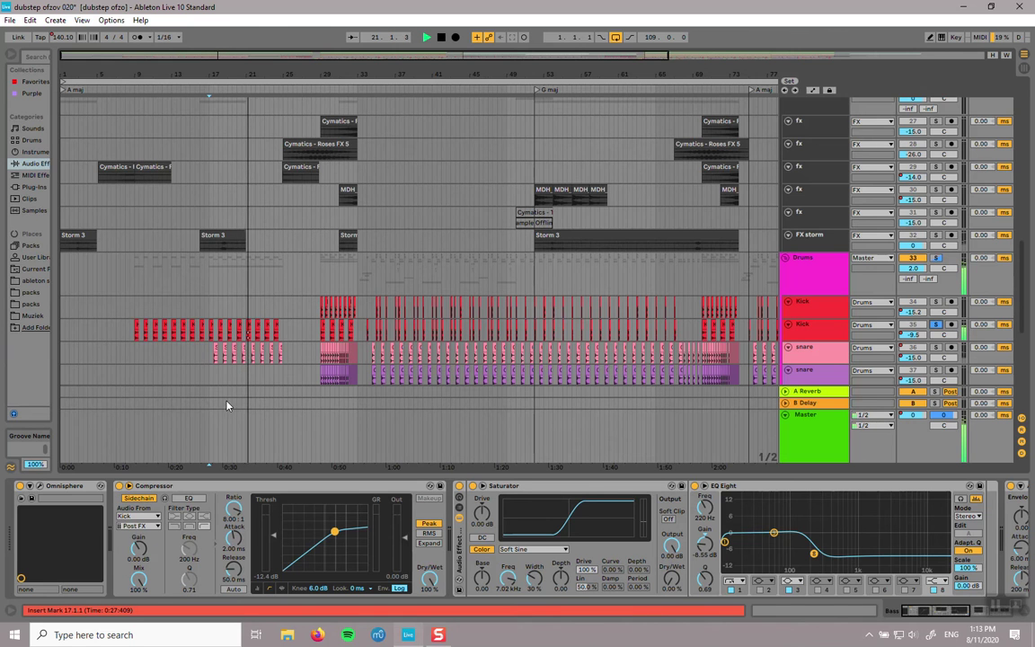
Step: Select the first Bass track and switch its sidechained Compressor to the activity view
{"action": "scroll", "coordinate": [360, 329], "scroll_direction": "up", "scroll_amount": 5}
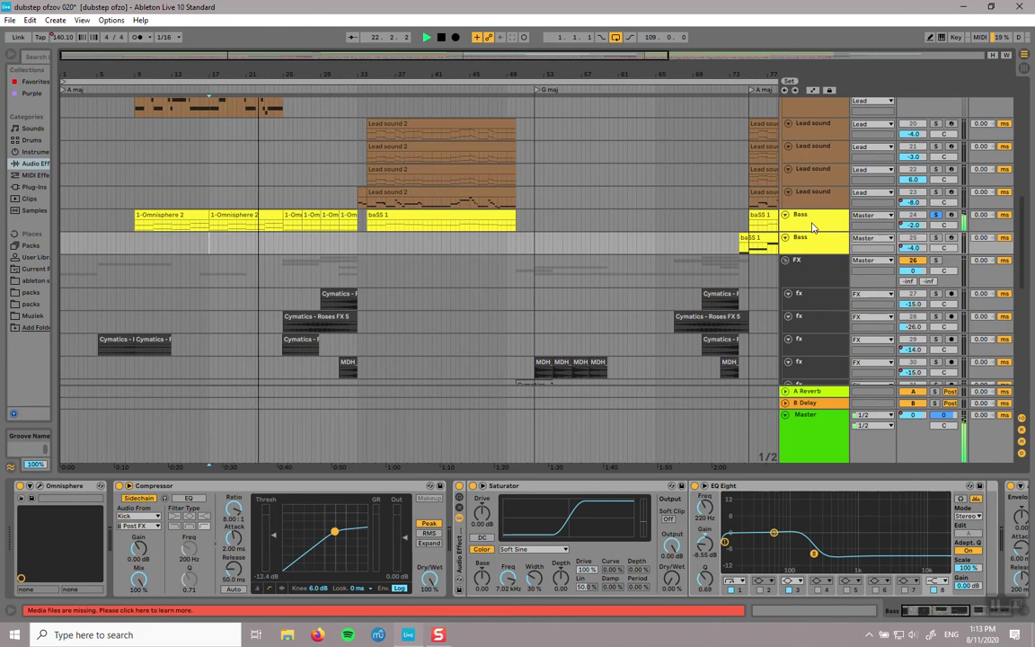
{"action": "left_click", "coordinate": [812, 227]}
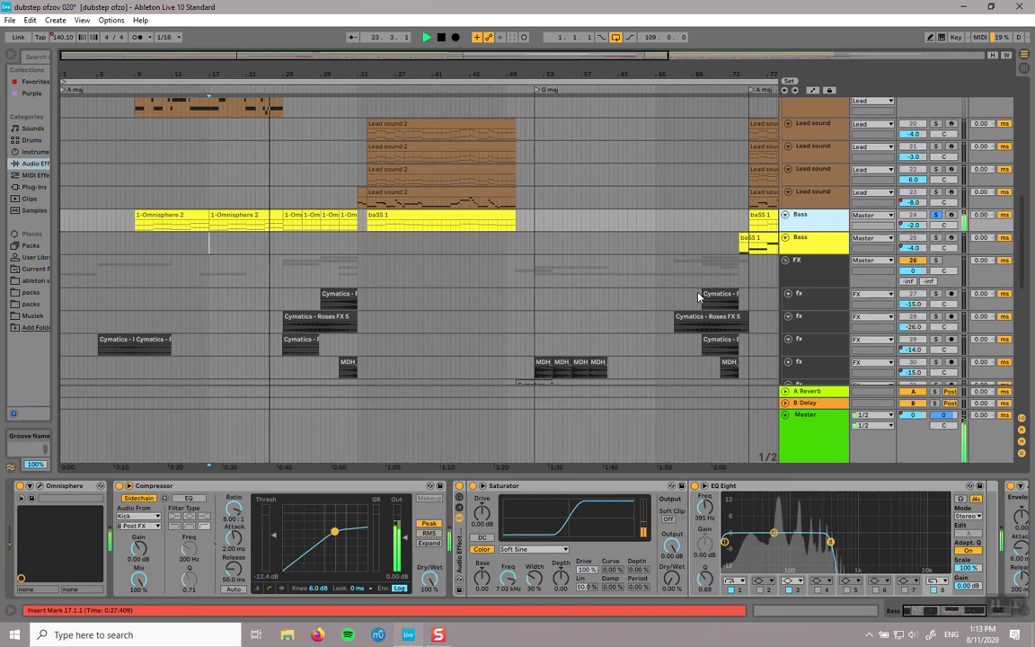
{"action": "left_click", "coordinate": [257, 588]}
{"action": "left_click", "coordinate": [279, 589]}
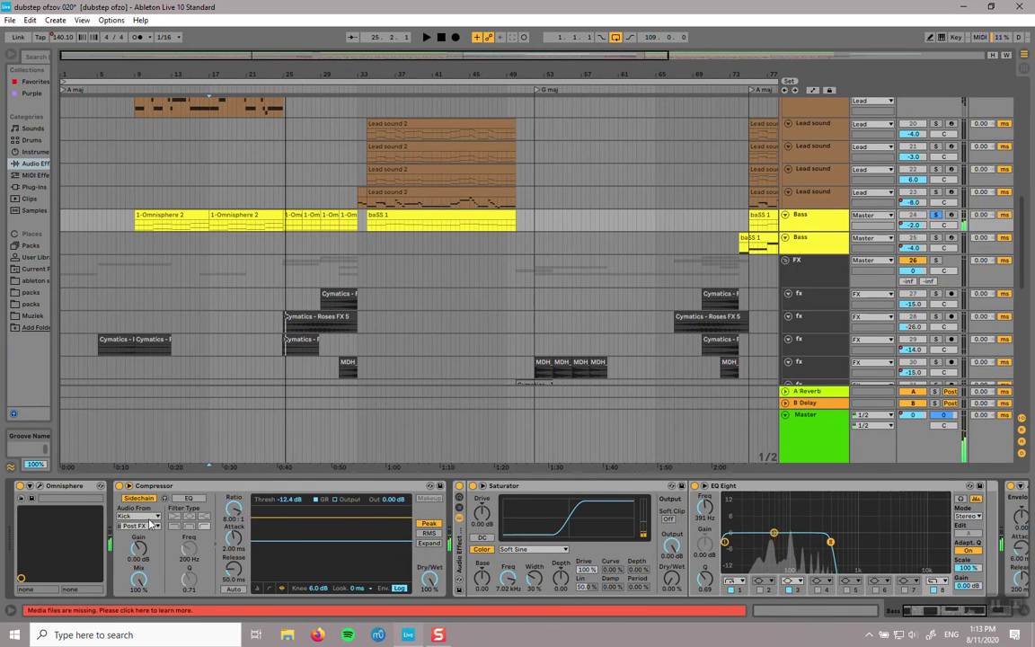
Step: Turn off the Bass and Kick solos and play the full build-up from bar 25
{"action": "scroll", "coordinate": [265, 394], "scroll_direction": "down", "scroll_amount": 4}
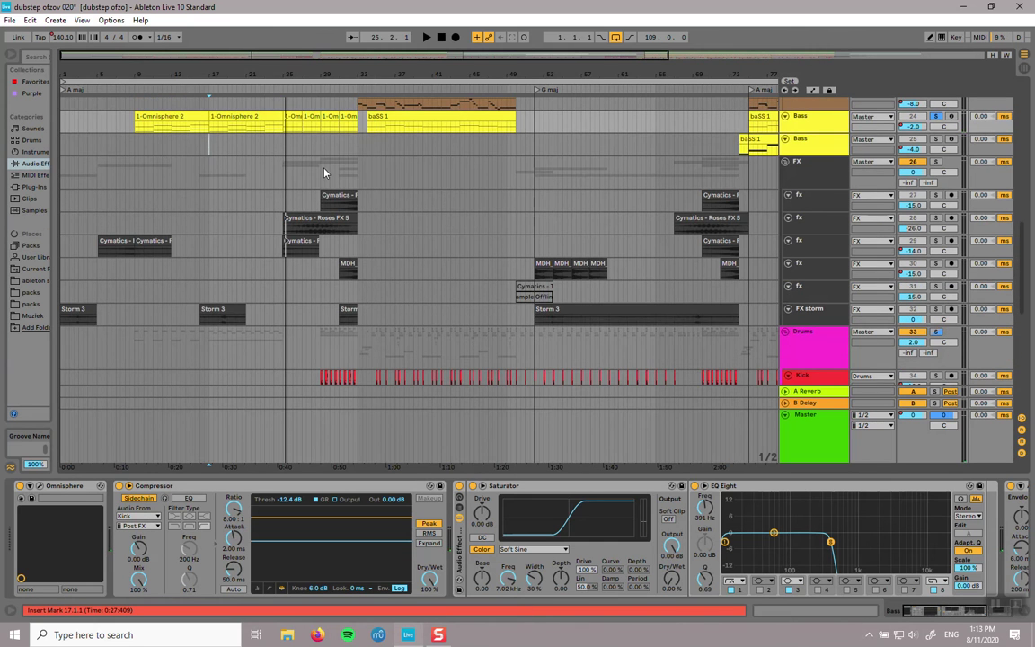
{"action": "scroll", "coordinate": [288, 341], "scroll_direction": "down", "scroll_amount": 3}
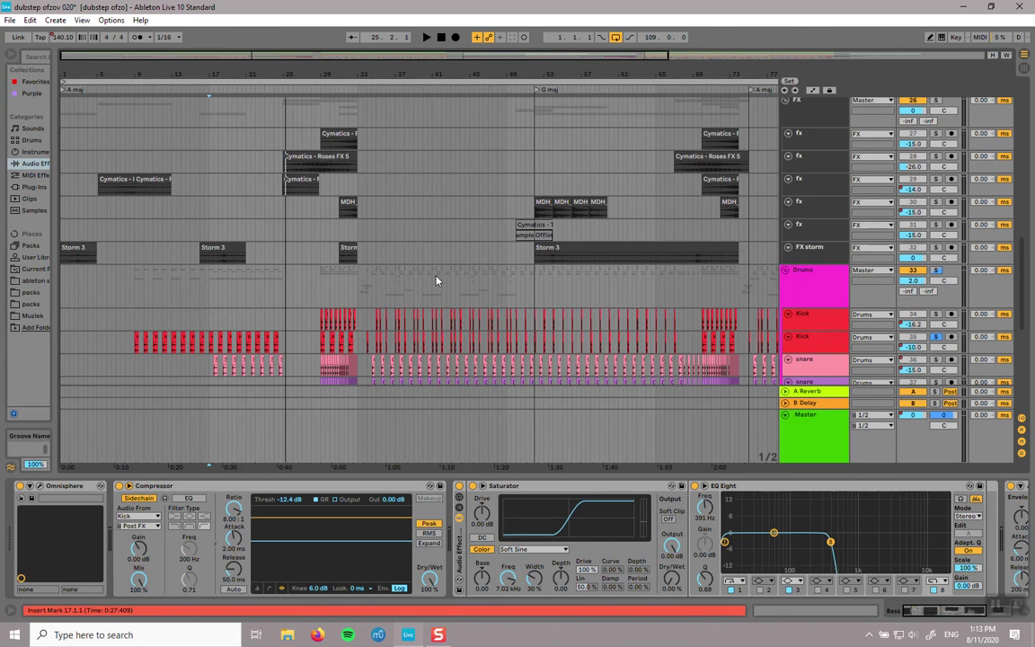
{"action": "scroll", "coordinate": [322, 235], "scroll_direction": "up", "scroll_amount": 8}
{"action": "scroll", "coordinate": [256, 221], "scroll_direction": "down", "scroll_amount": 2}
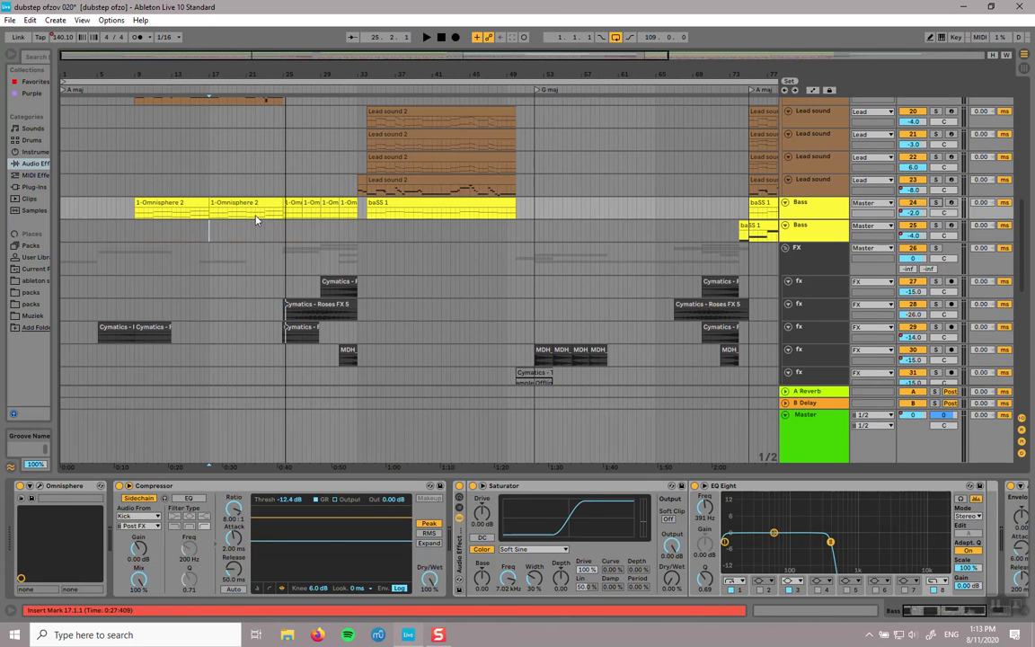
{"action": "left_click", "coordinate": [288, 239]}
{"action": "scroll", "coordinate": [290, 271], "scroll_direction": "down", "scroll_amount": 1}
{"action": "key", "text": "space"}
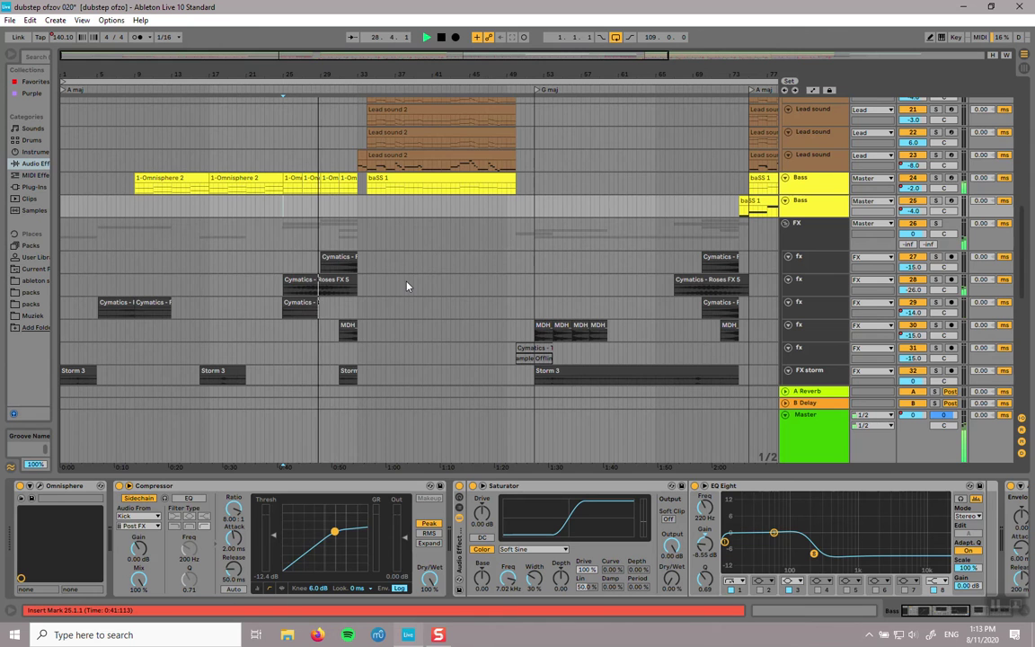
{"action": "scroll", "coordinate": [406, 286], "scroll_direction": "down", "scroll_amount": 4}
{"action": "scroll", "coordinate": [406, 286], "scroll_direction": "down", "scroll_amount": 2}
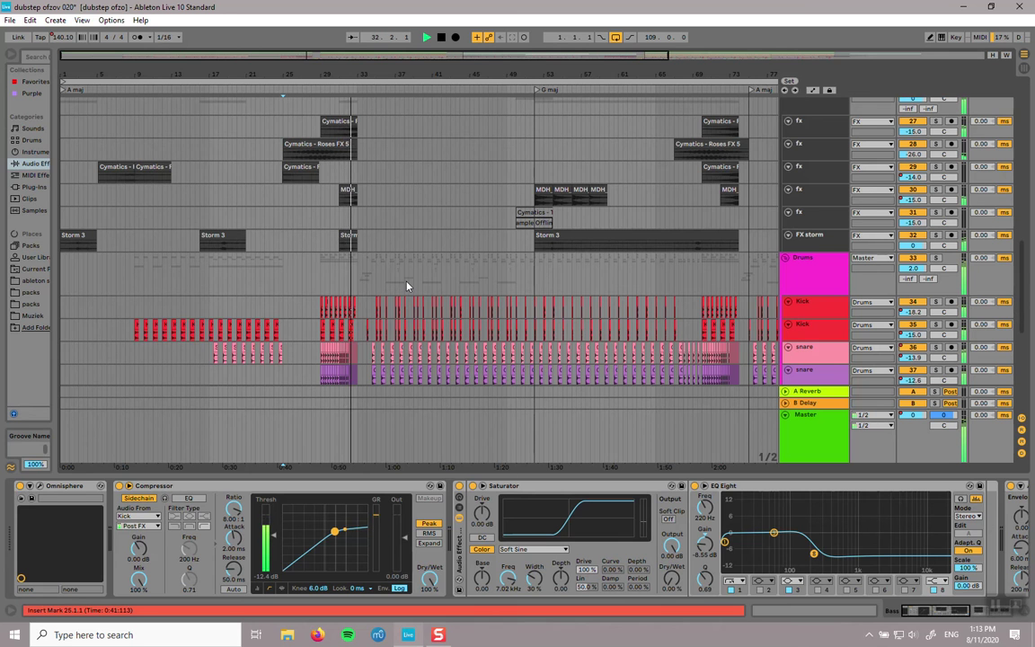
{"action": "scroll", "coordinate": [406, 285], "scroll_direction": "up", "scroll_amount": 10}
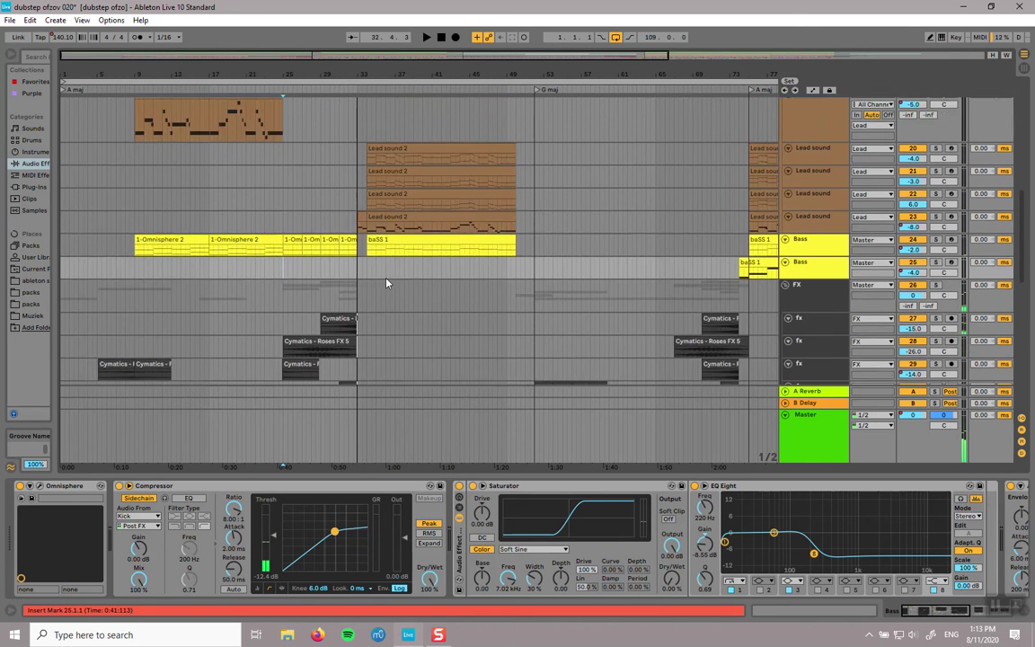
Step: Examine the two snare tracks' roll from bar 29 up close, showing its automation and hiding it again
{"action": "scroll", "coordinate": [319, 310], "scroll_direction": "up", "scroll_amount": 15}
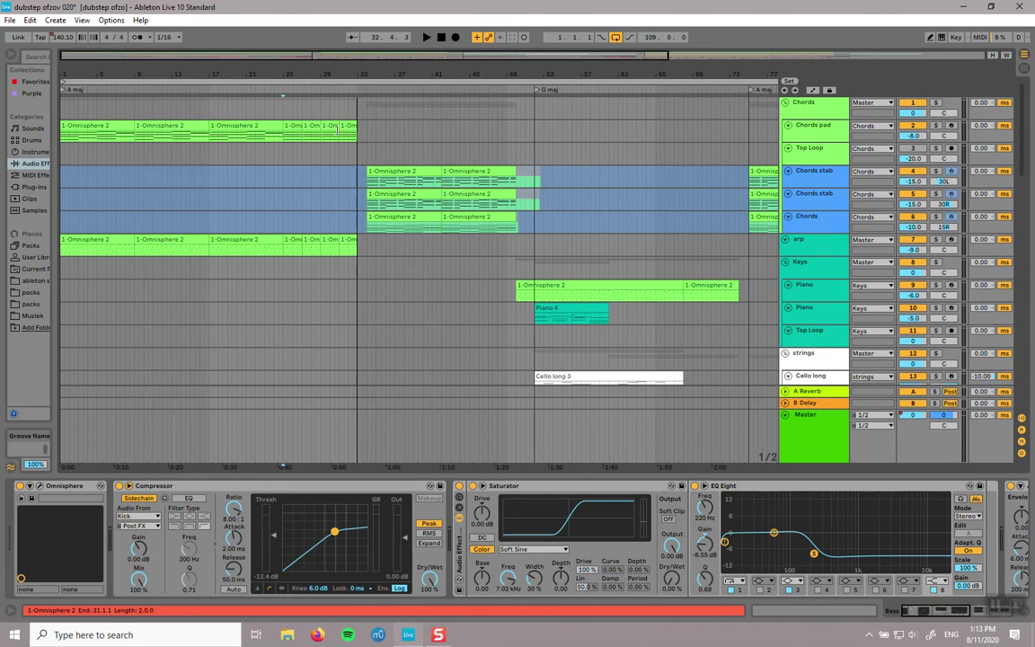
{"action": "scroll", "coordinate": [300, 311], "scroll_direction": "down", "scroll_amount": 20}
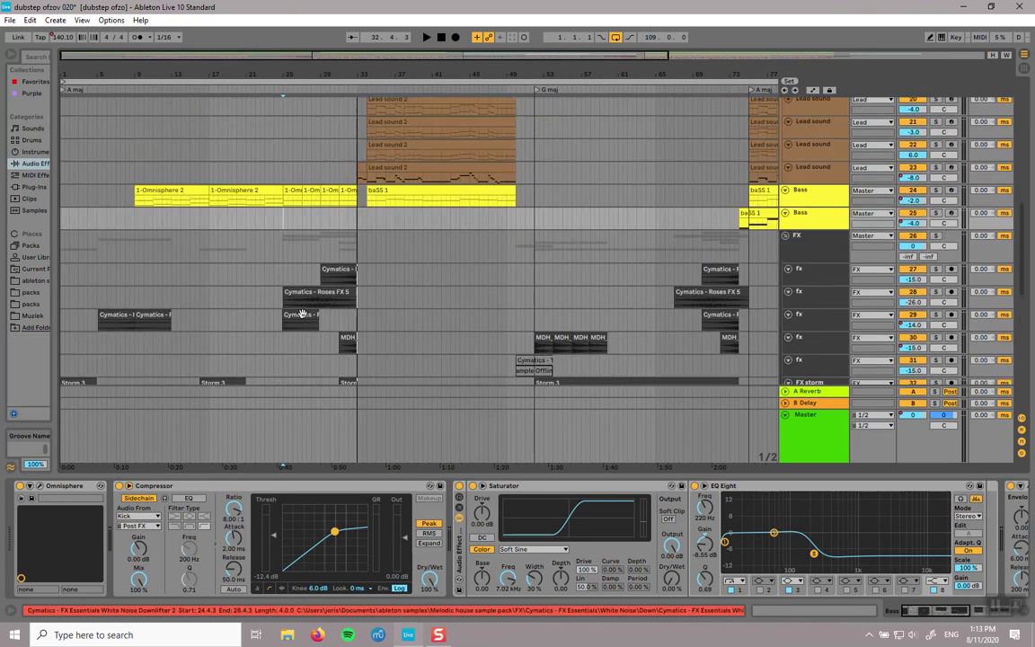
{"action": "scroll", "coordinate": [338, 232], "scroll_direction": "up", "scroll_amount": 1}
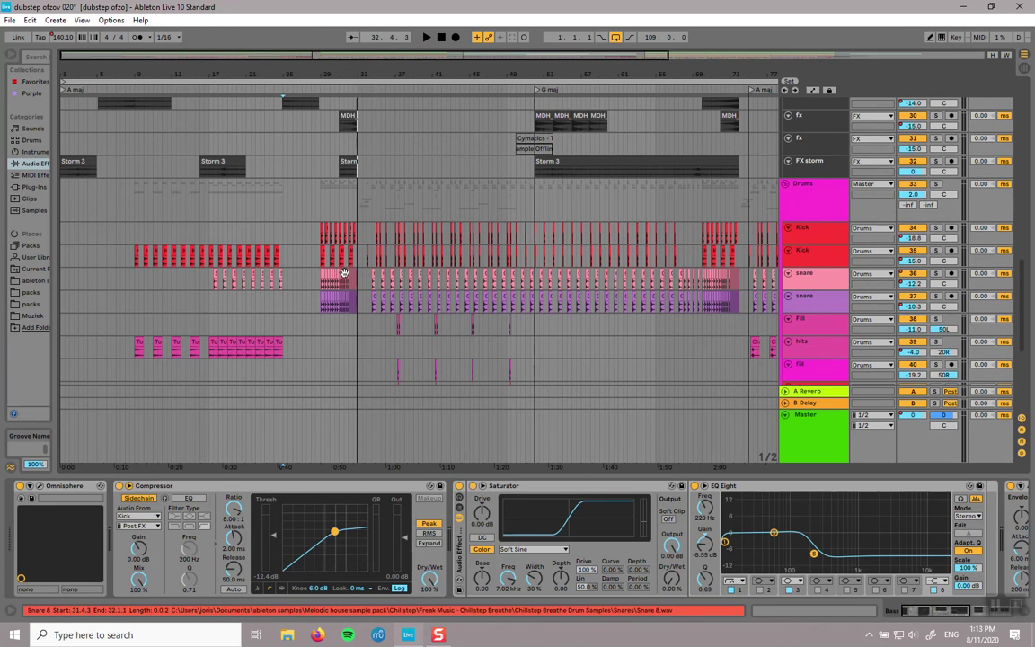
{"action": "left_click", "coordinate": [817, 281]}
{"action": "left_click", "coordinate": [818, 297]}
{"action": "right_click", "coordinate": [915, 284]}
{"action": "left_click", "coordinate": [944, 290]}
{"action": "scroll", "coordinate": [319, 292], "scroll_direction": "up", "scroll_amount": 5}
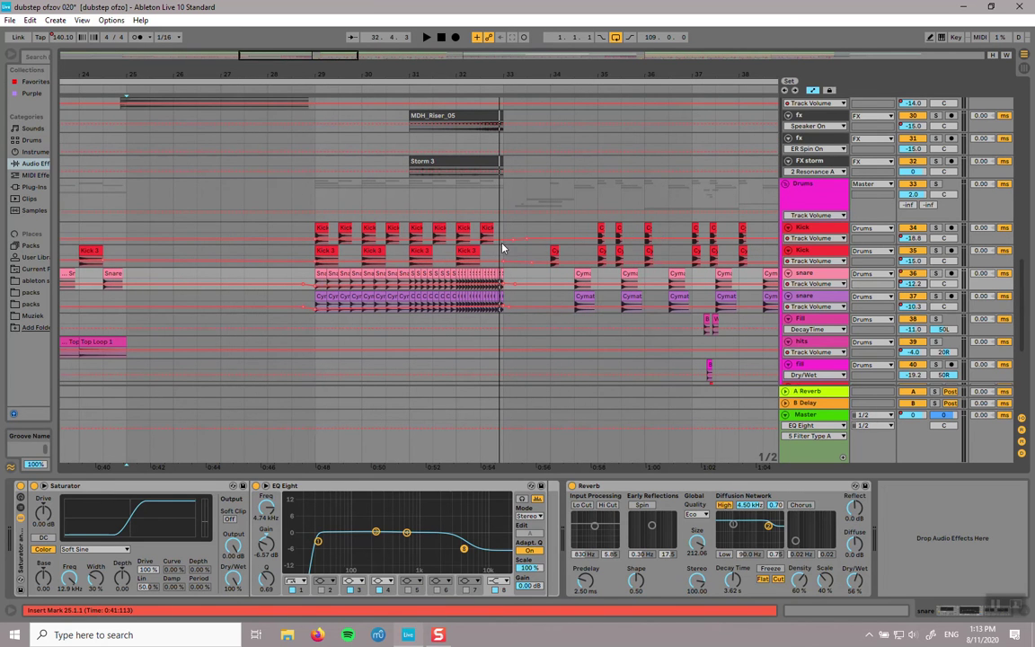
{"action": "key", "text": "a"}
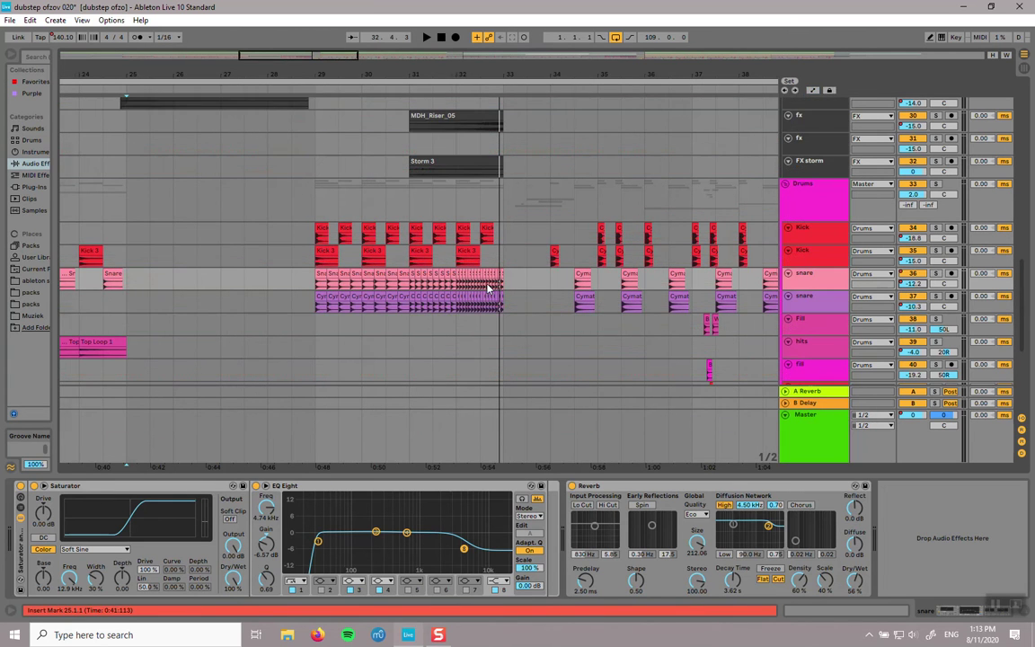
Step: Select the Cymatics FX clip at bar 29 on the first fx track
{"action": "scroll", "coordinate": [488, 287], "scroll_direction": "down", "scroll_amount": 5}
{"action": "scroll", "coordinate": [356, 290], "scroll_direction": "up", "scroll_amount": 5}
{"action": "scroll", "coordinate": [356, 289], "scroll_direction": "up", "scroll_amount": 3}
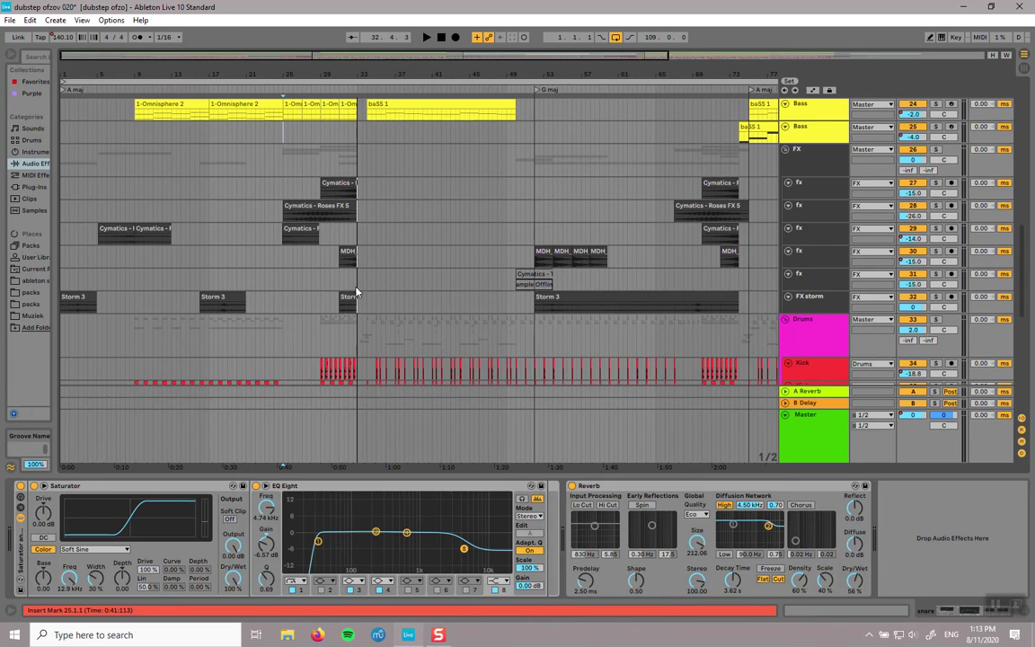
{"action": "left_click", "coordinate": [342, 184]}
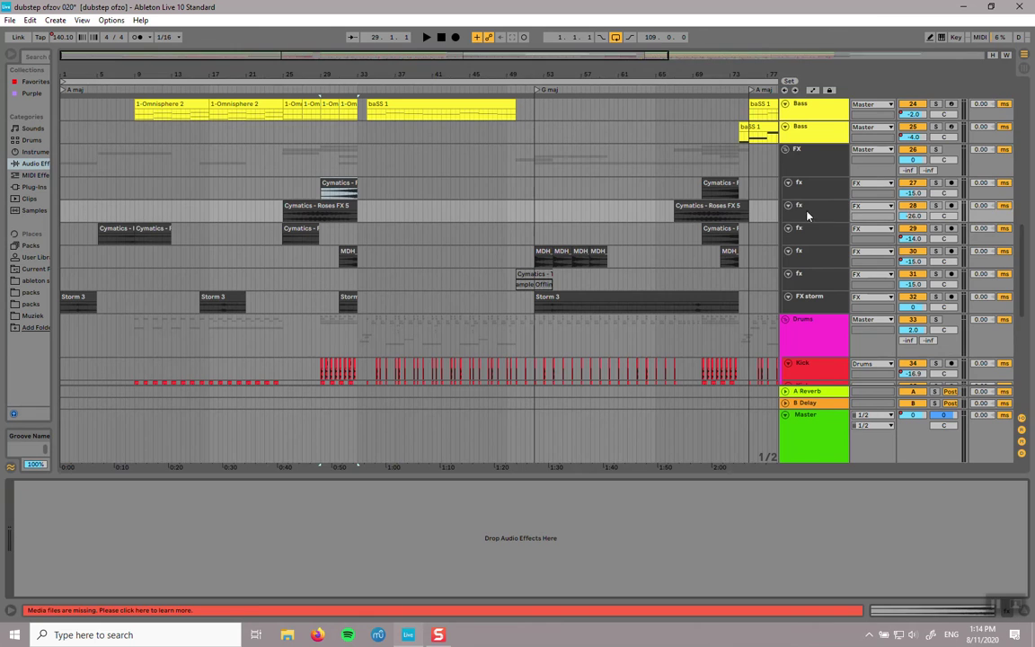
Step: Select the lead pickup from bar 33 to bar 34 on Lead sound track 23
{"action": "left_click", "coordinate": [411, 208]}
{"action": "scroll", "coordinate": [371, 224], "scroll_direction": "up", "scroll_amount": 3}
{"action": "scroll", "coordinate": [371, 224], "scroll_direction": "up", "scroll_amount": 5}
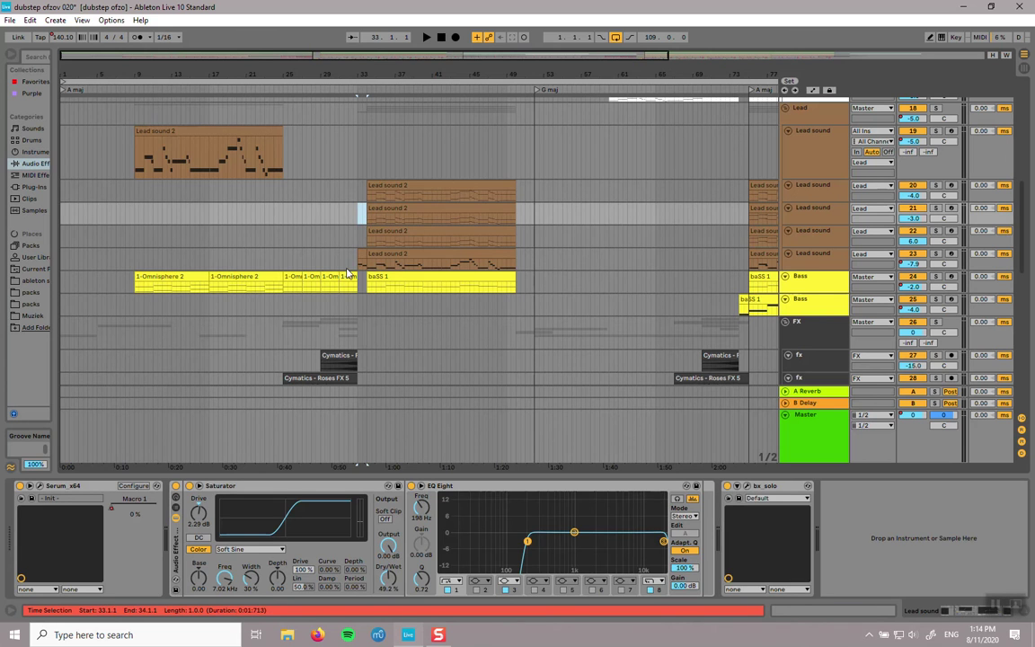
{"action": "left_click_drag", "start_coordinate": [293, 260], "coordinate": [336, 261]}
{"action": "left_click_drag", "start_coordinate": [387, 306], "coordinate": [469, 309]}
{"action": "left_click_drag", "start_coordinate": [358, 266], "coordinate": [366, 268]}
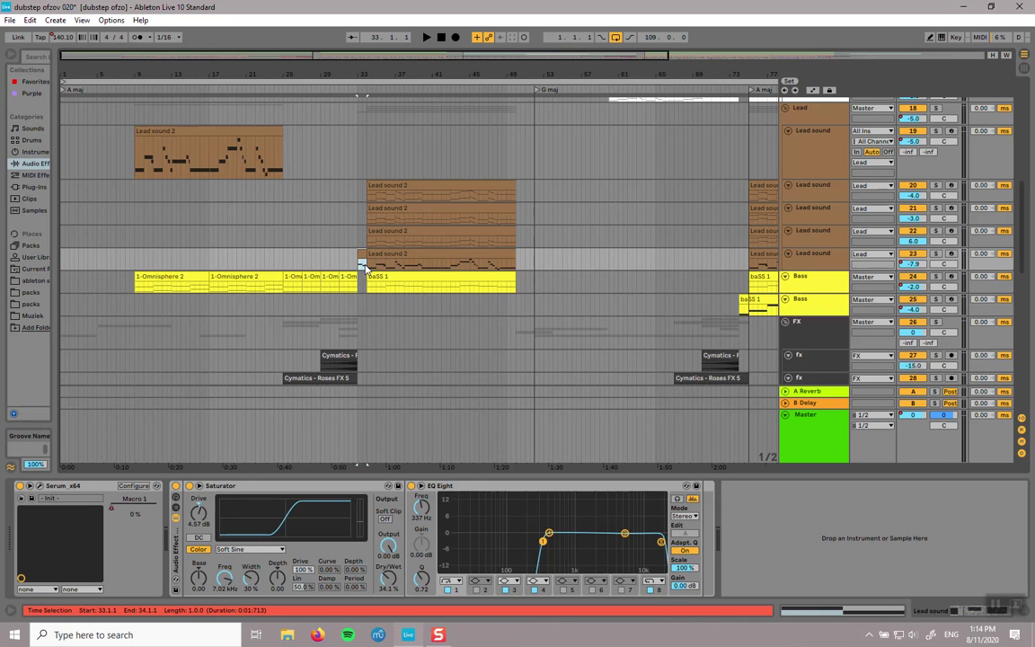
{"action": "scroll", "coordinate": [367, 270], "scroll_direction": "up", "scroll_amount": 3}
{"action": "scroll", "coordinate": [370, 215], "scroll_direction": "down", "scroll_amount": 5}
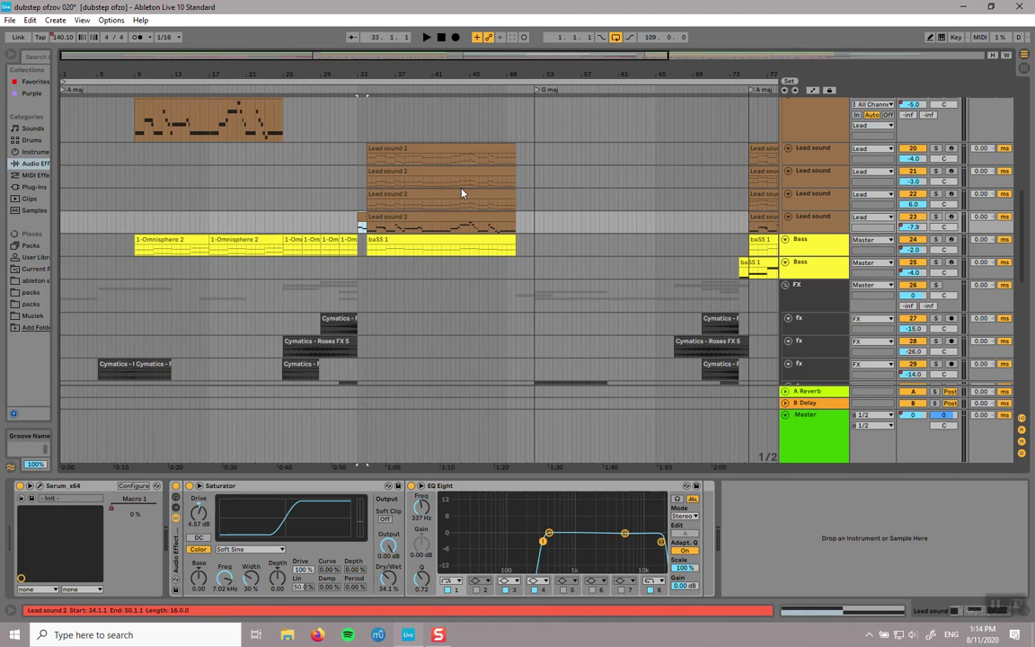
Step: Solo Lead sound track 23 and play its pickup from bar 33
{"action": "scroll", "coordinate": [352, 219], "scroll_direction": "up", "scroll_amount": 3}
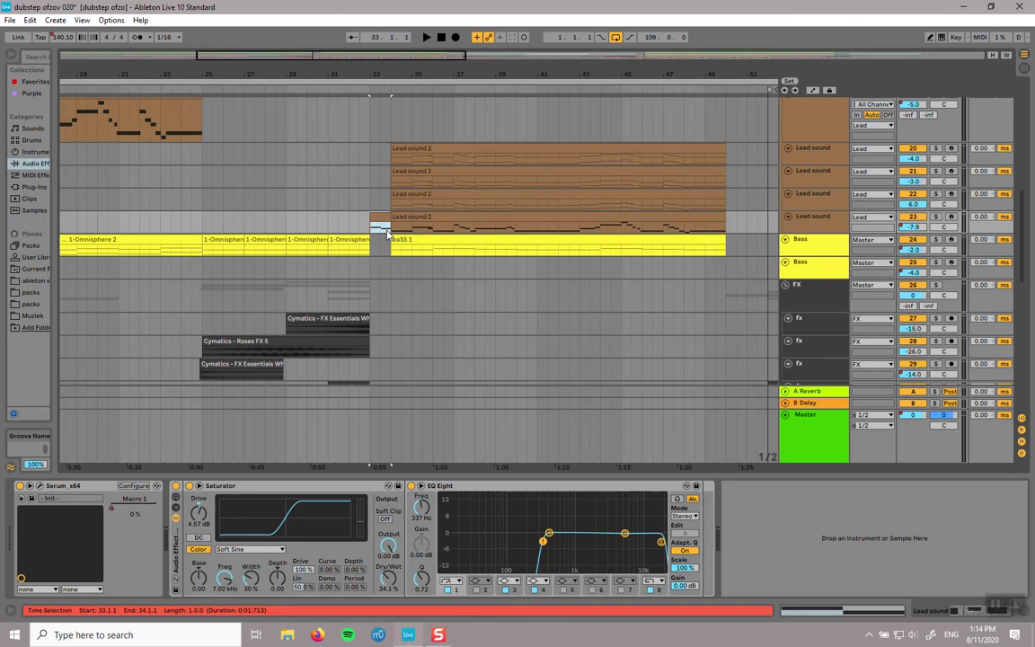
{"action": "left_click", "coordinate": [936, 217]}
{"action": "left_click", "coordinate": [377, 235]}
{"action": "key", "text": "space"}
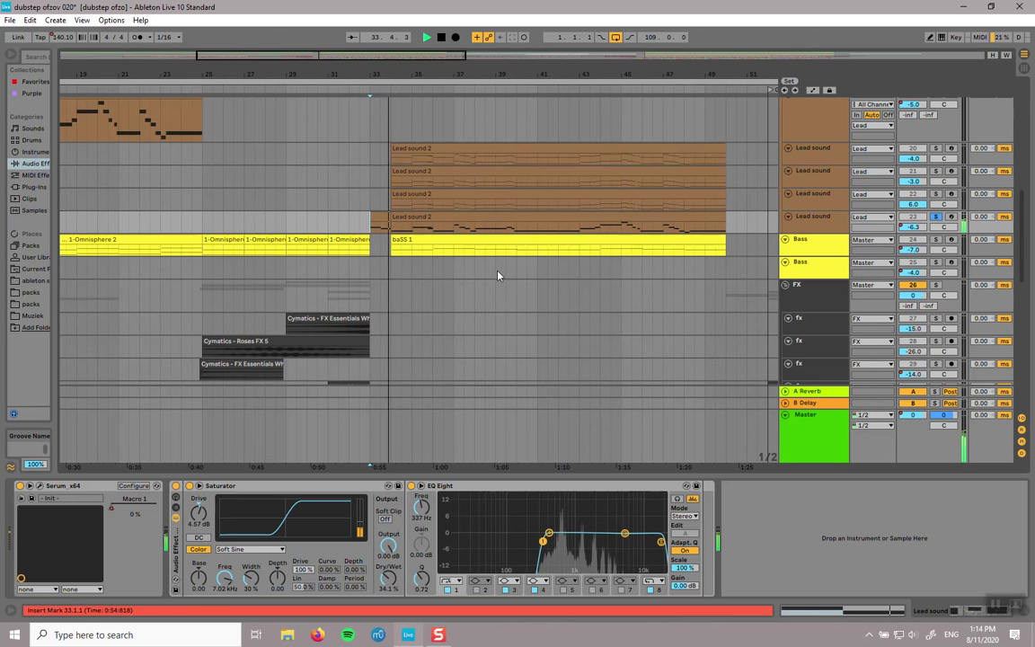
Step: Turn off the solo on Lead sound track 23 and play the full mix from bar 33
{"action": "left_click", "coordinate": [935, 216]}
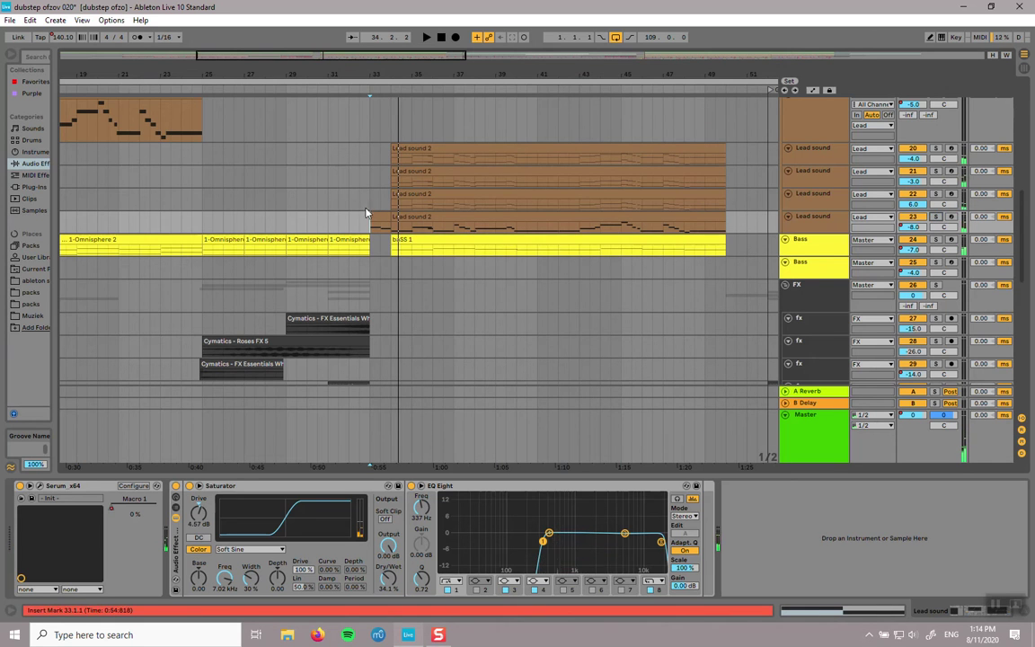
{"action": "left_click", "coordinate": [370, 199]}
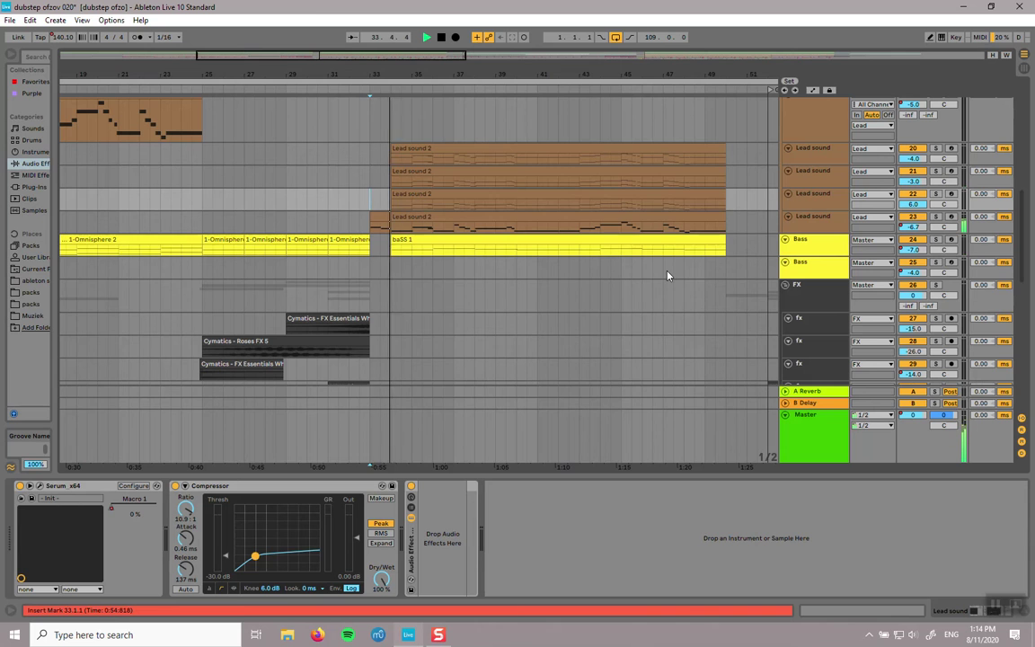
{"action": "key", "text": "space"}
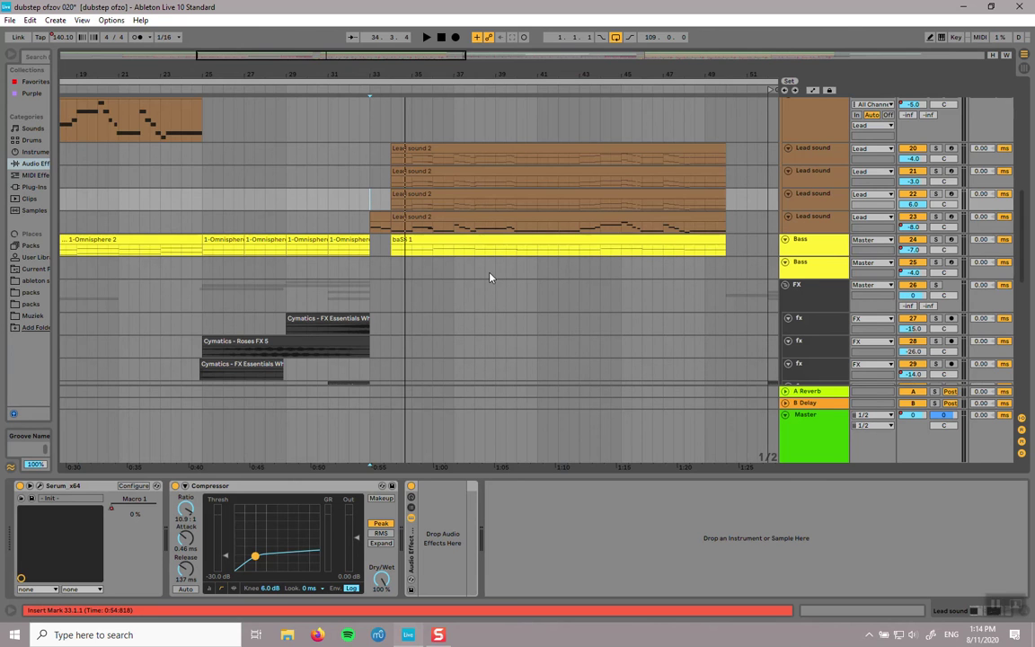
{"action": "key", "text": "minus"}
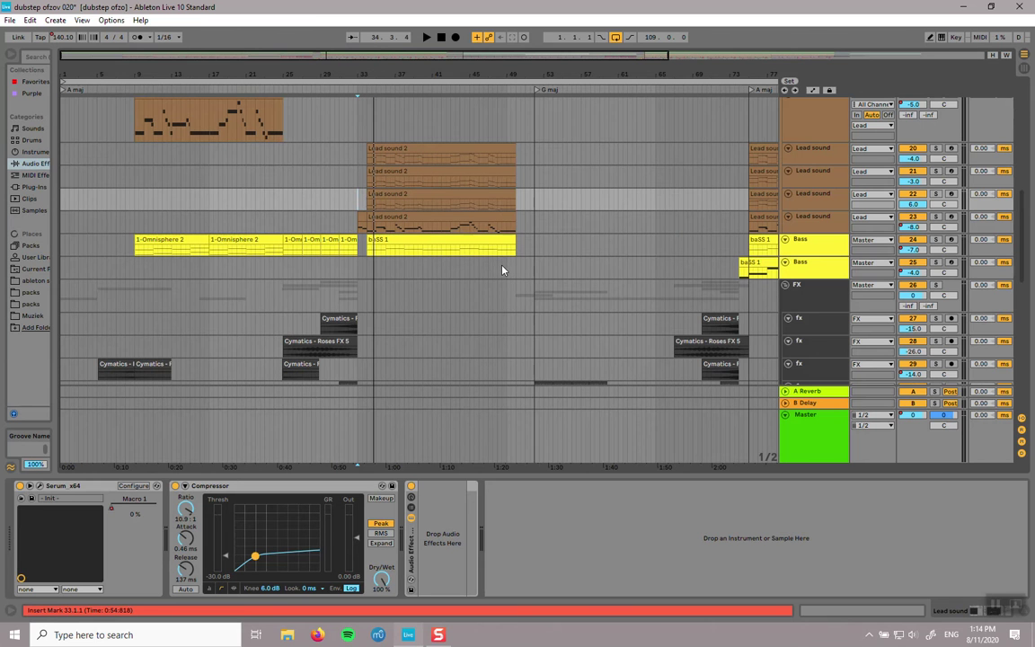
Step: Solo the Lead group and play the layered lead sounds together from bar 34
{"action": "scroll", "coordinate": [474, 310], "scroll_direction": "up", "scroll_amount": 3}
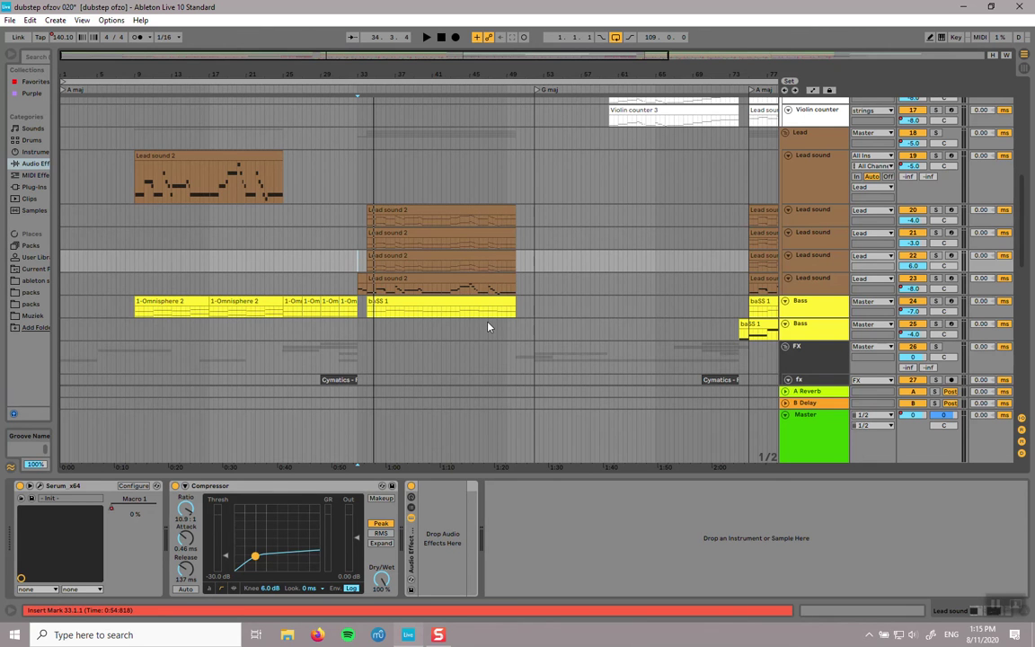
{"action": "scroll", "coordinate": [432, 320], "scroll_direction": "up", "scroll_amount": 1}
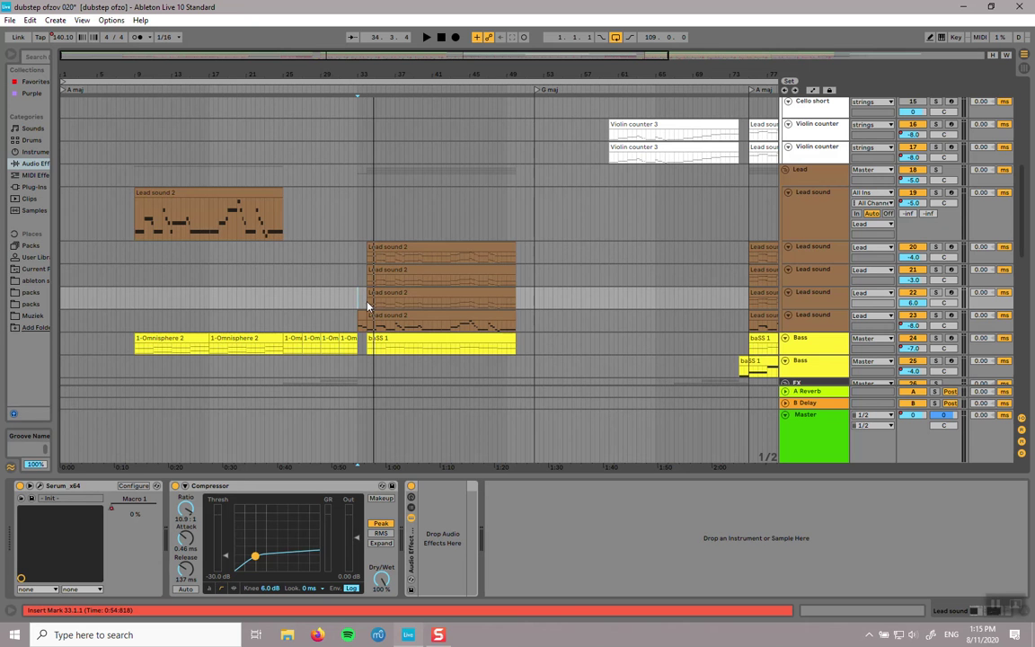
{"action": "scroll", "coordinate": [366, 306], "scroll_direction": "up", "scroll_amount": 2}
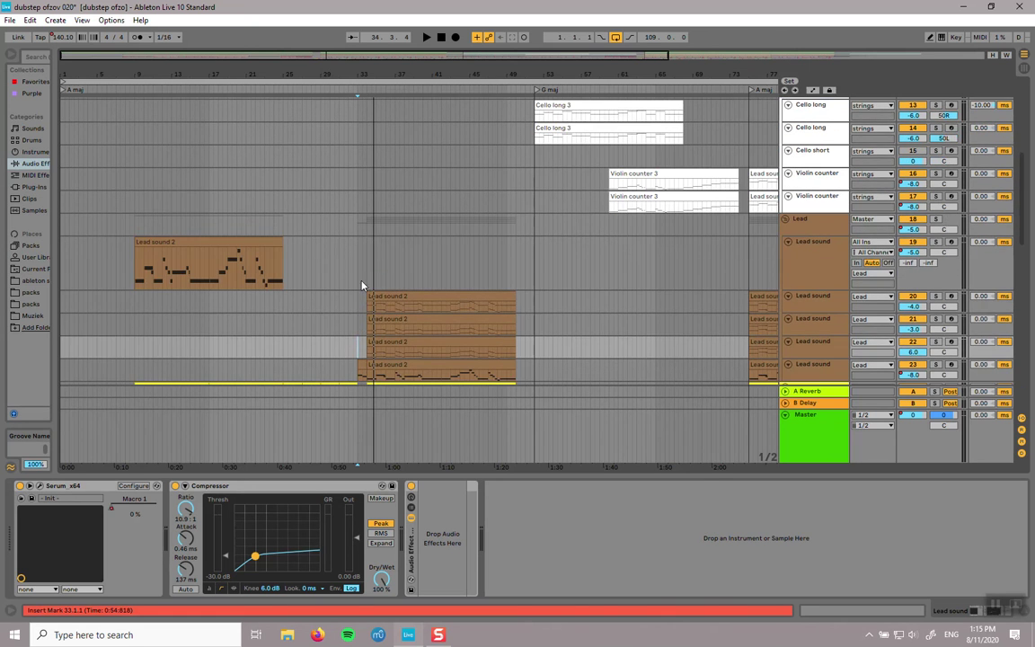
{"action": "left_click", "coordinate": [364, 287]}
{"action": "scroll", "coordinate": [435, 263], "scroll_direction": "down", "scroll_amount": 2}
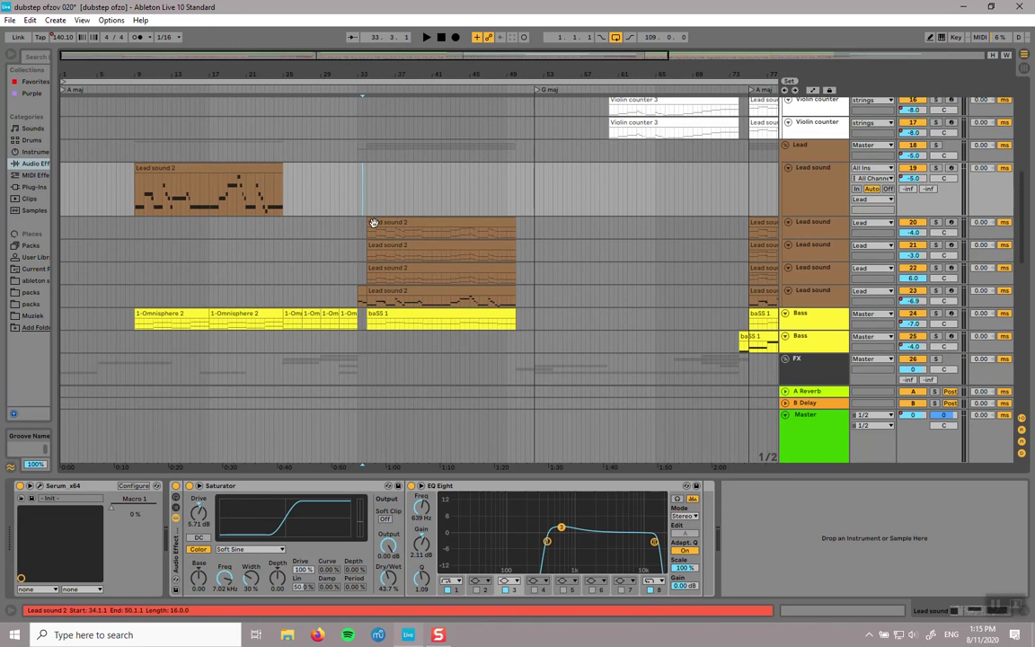
{"action": "scroll", "coordinate": [400, 281], "scroll_direction": "down", "scroll_amount": 1}
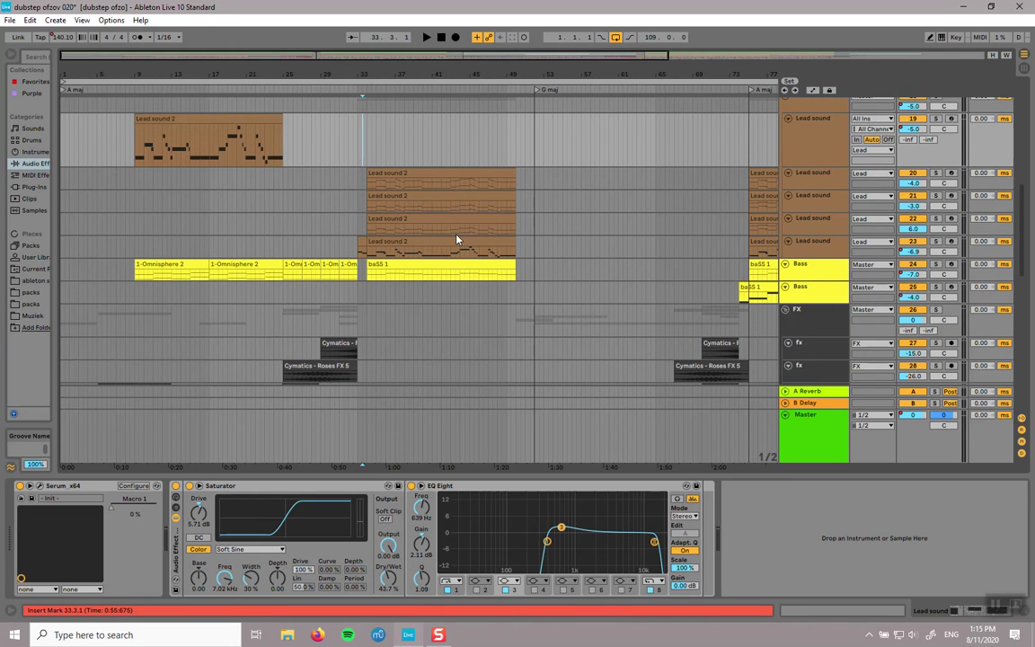
{"action": "left_click", "coordinate": [367, 230]}
{"action": "left_click", "coordinate": [368, 185]}
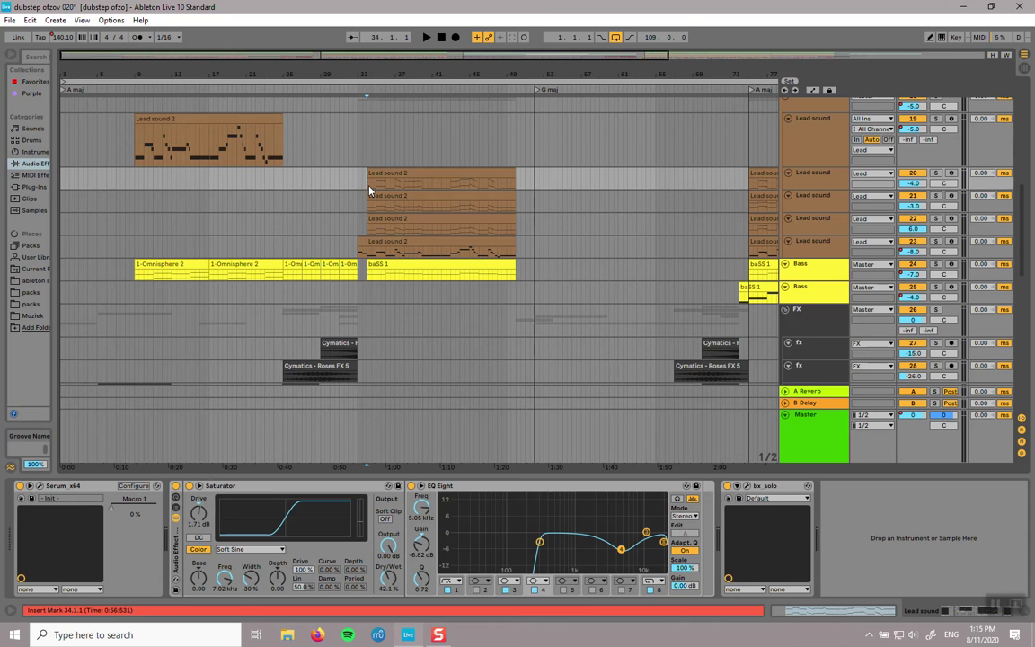
{"action": "scroll", "coordinate": [927, 157], "scroll_direction": "up", "scroll_amount": 1}
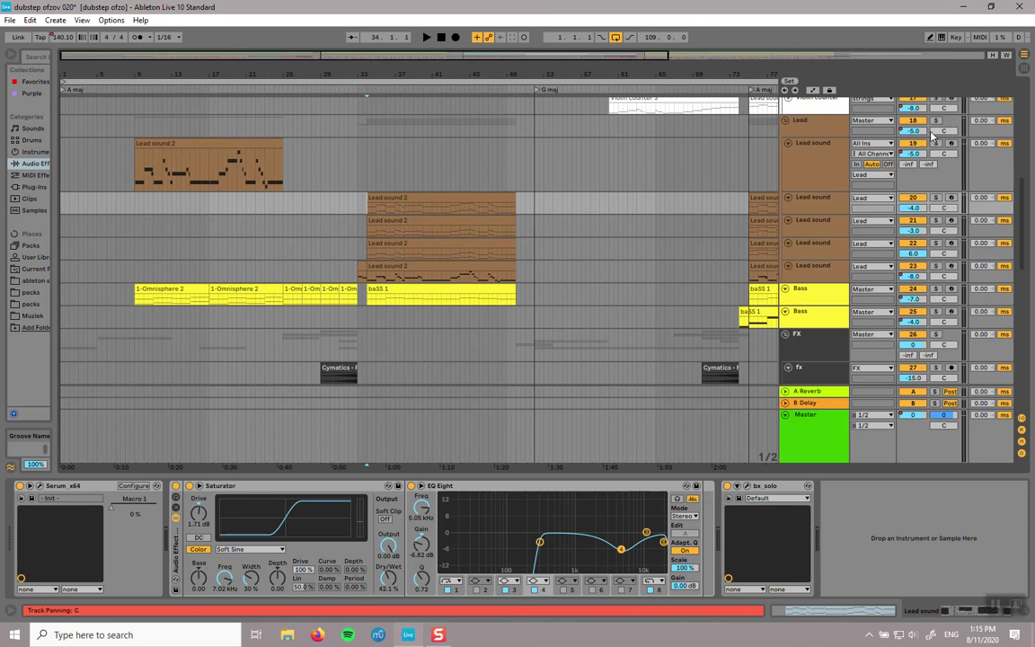
{"action": "key", "text": "space"}
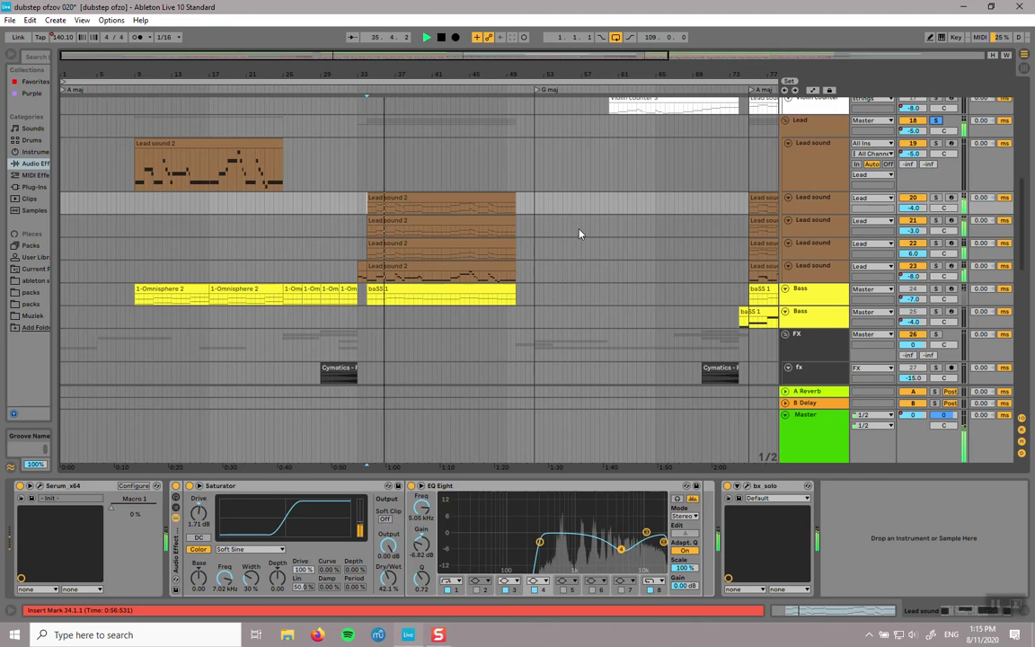
{"action": "key", "text": "space"}
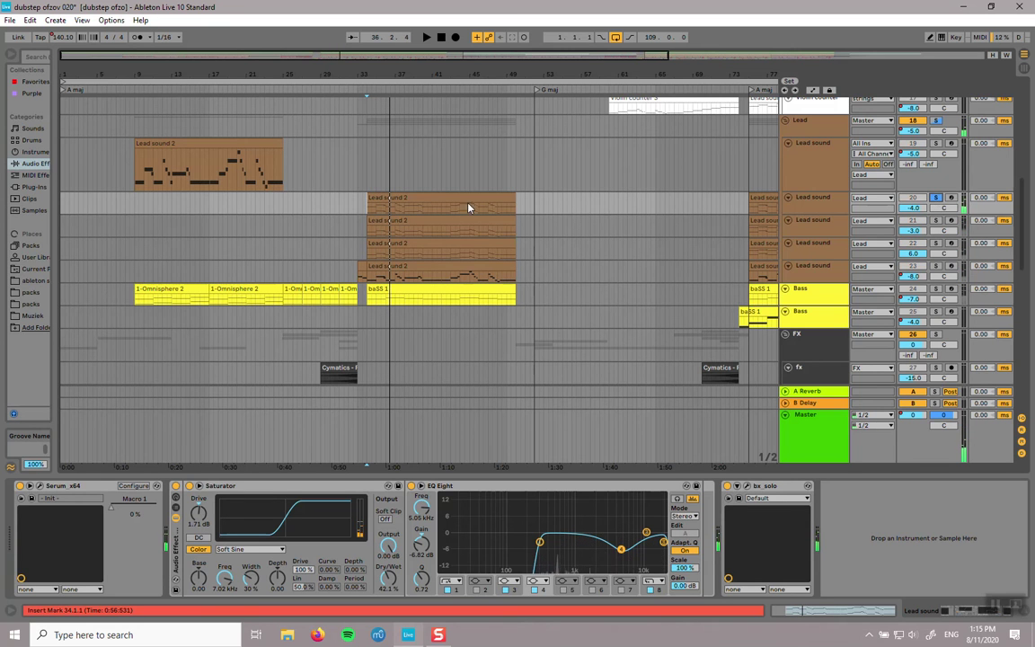
Step: Play Lead sound track 20 soloed from bar 34 and inspect its Serum oscillators and effects, closing the synth window when done
{"action": "key", "text": "space"}
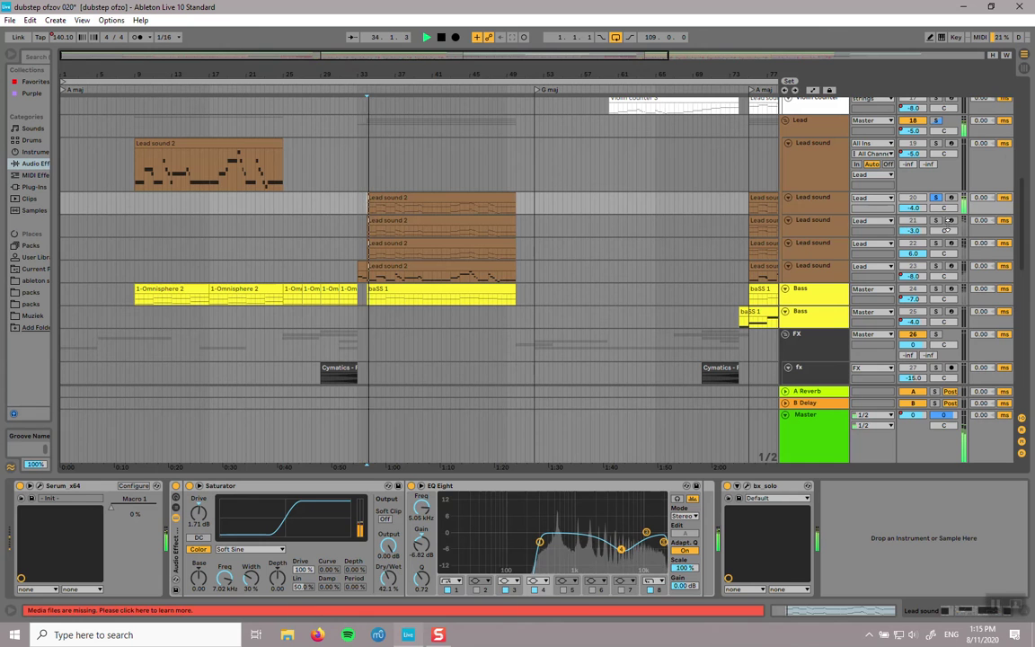
{"action": "left_click", "coordinate": [39, 486]}
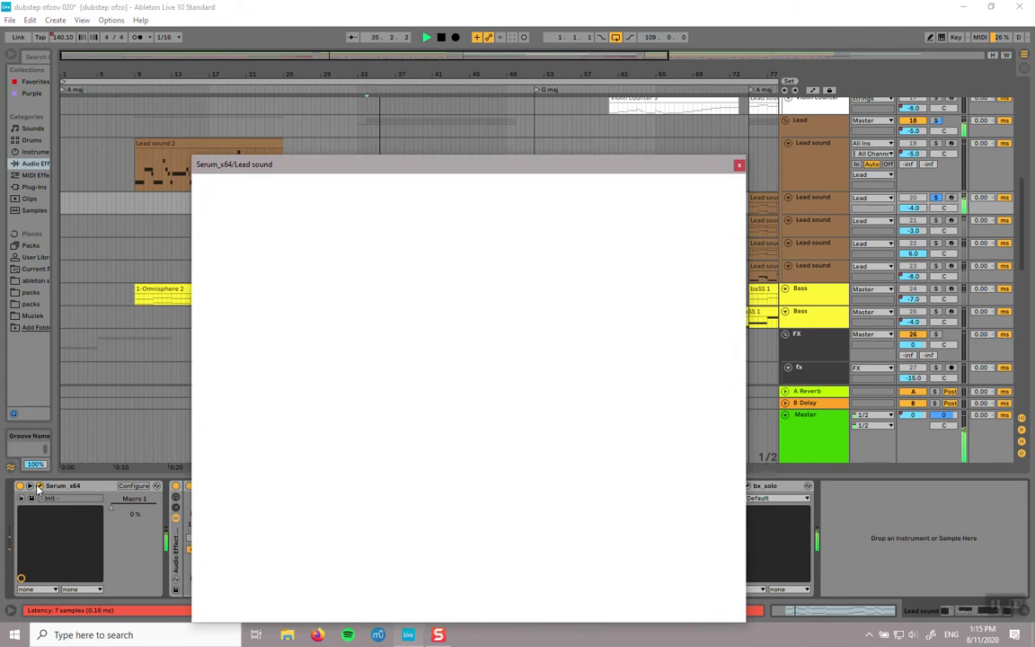
{"action": "key", "text": "space"}
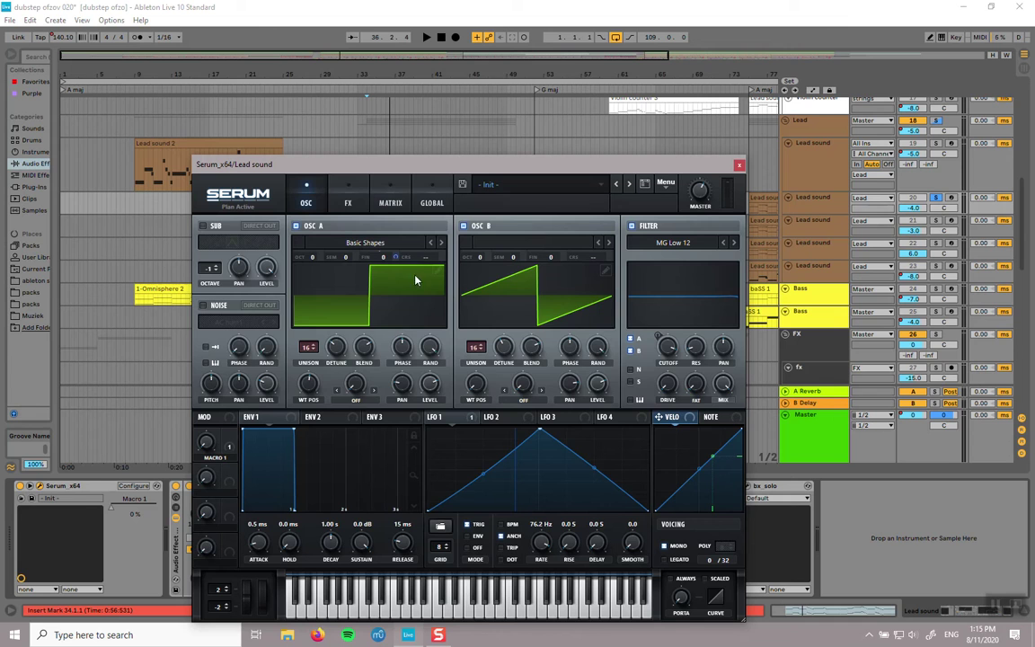
{"action": "left_click", "coordinate": [346, 204]}
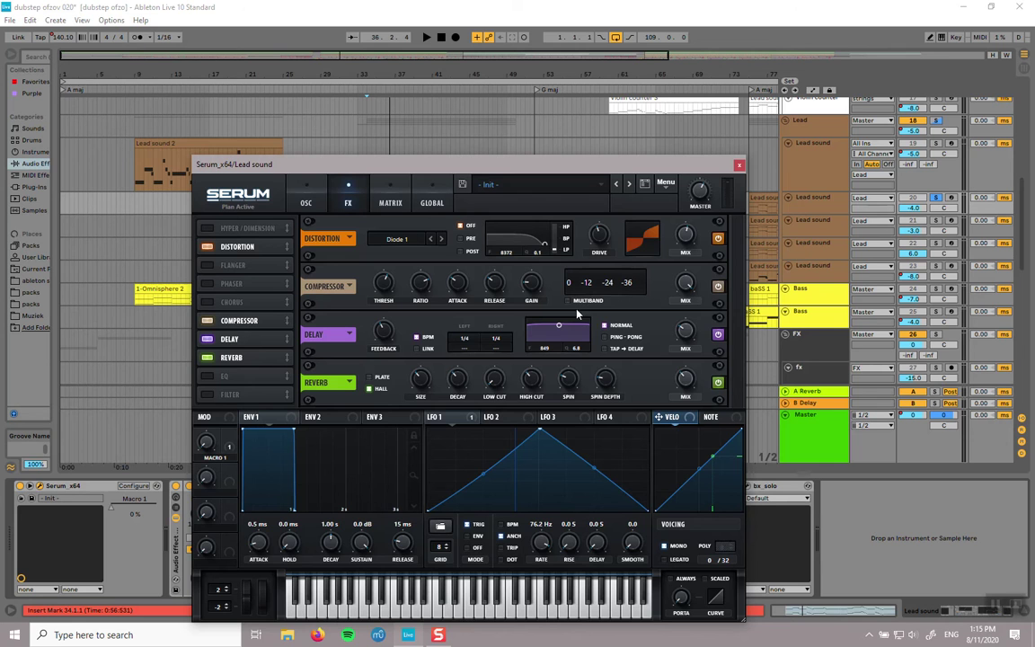
{"action": "left_click", "coordinate": [739, 166]}
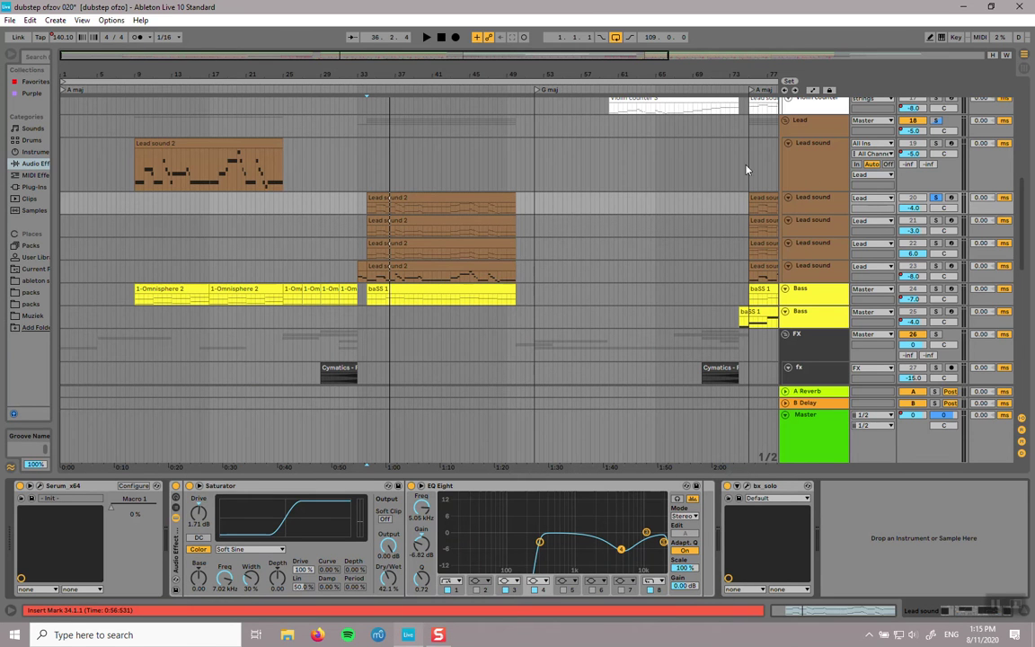
Step: Audition Lead sound tracks 21 and 22 from bar 34, soloing each one in turn
{"action": "left_click", "coordinate": [935, 220]}
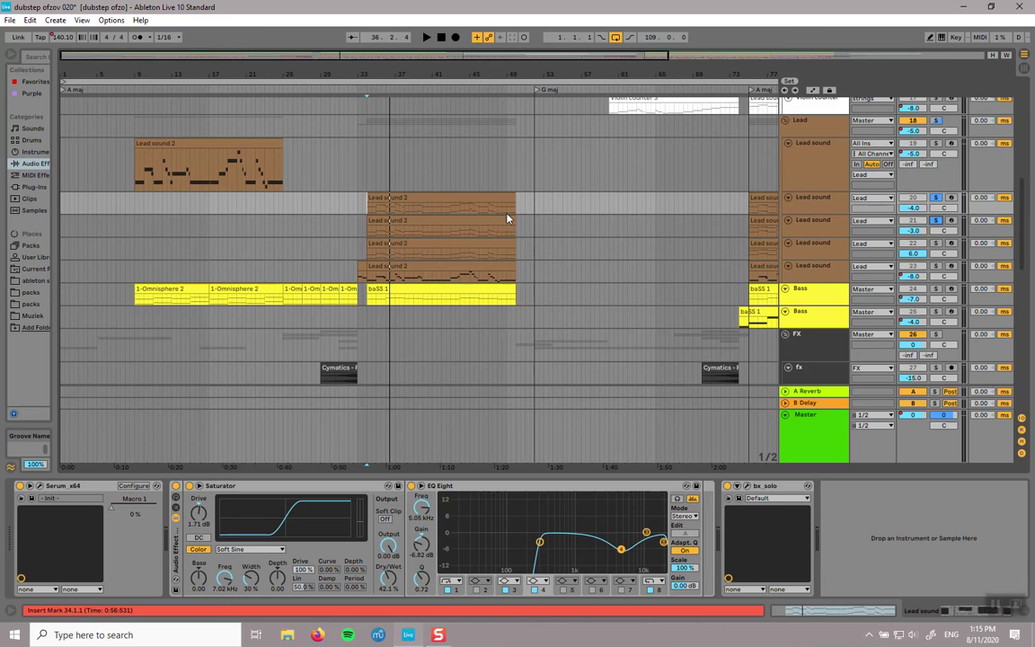
{"action": "left_click", "coordinate": [369, 231]}
{"action": "key", "text": "space"}
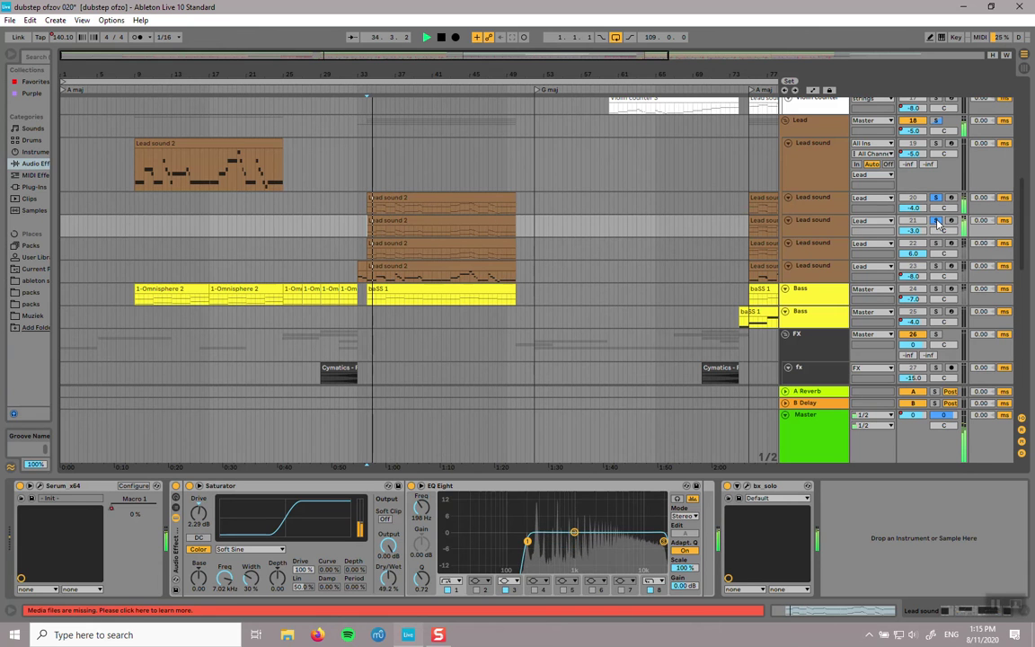
{"action": "key", "text": "space"}
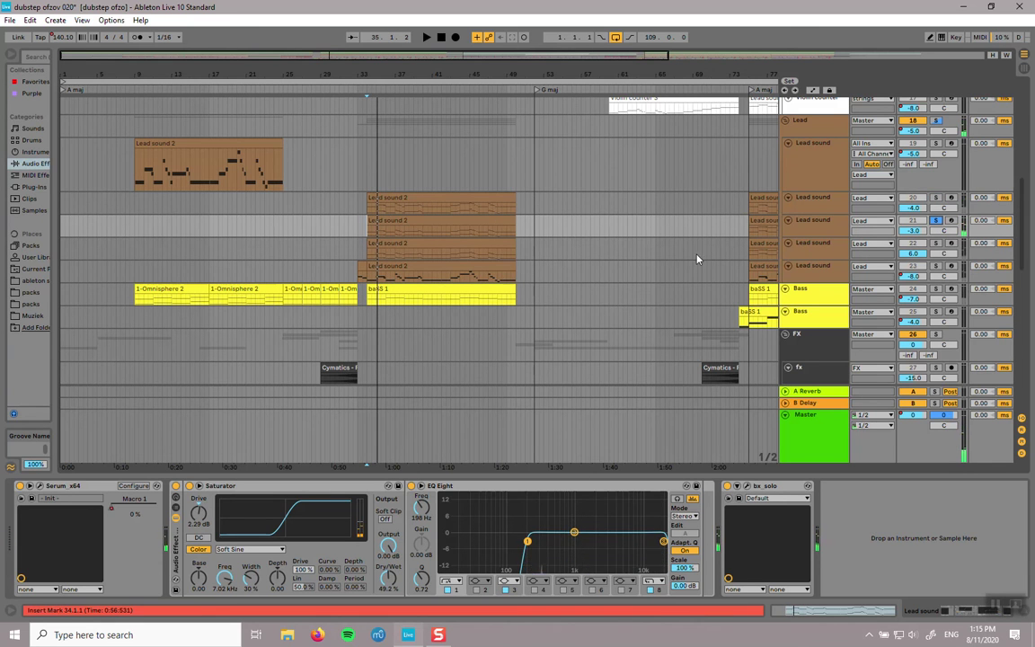
{"action": "key", "text": "space"}
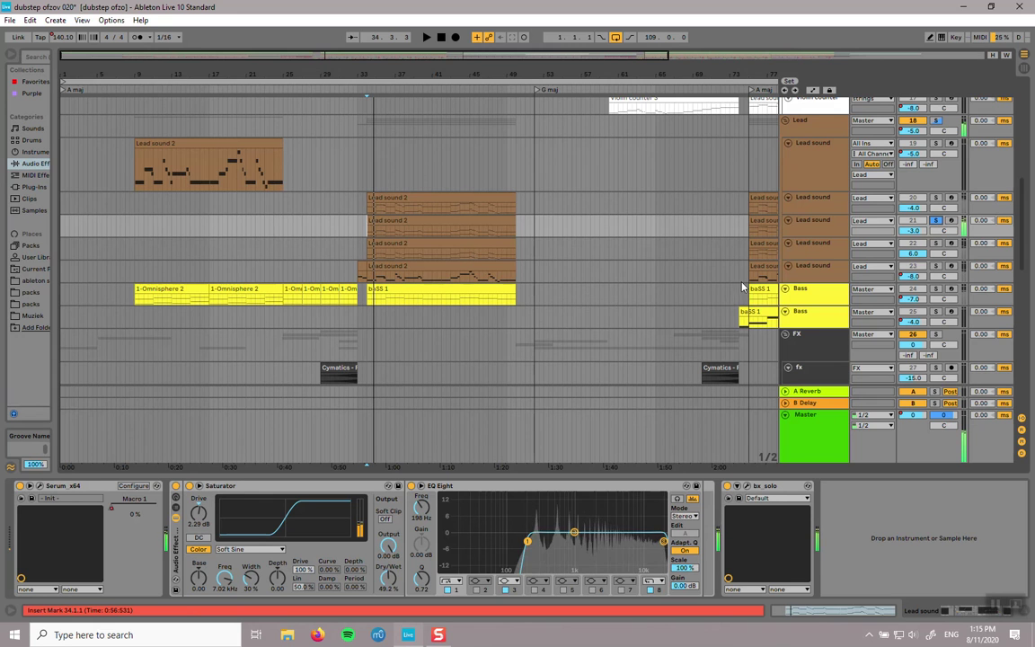
{"action": "left_click", "coordinate": [476, 247]}
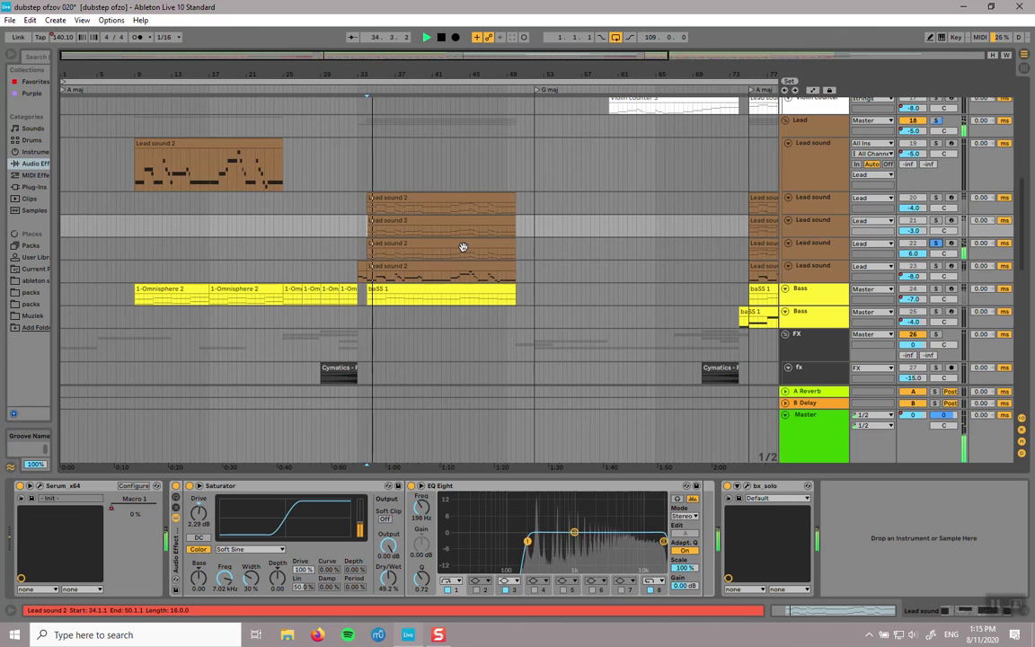
{"action": "key", "text": "space"}
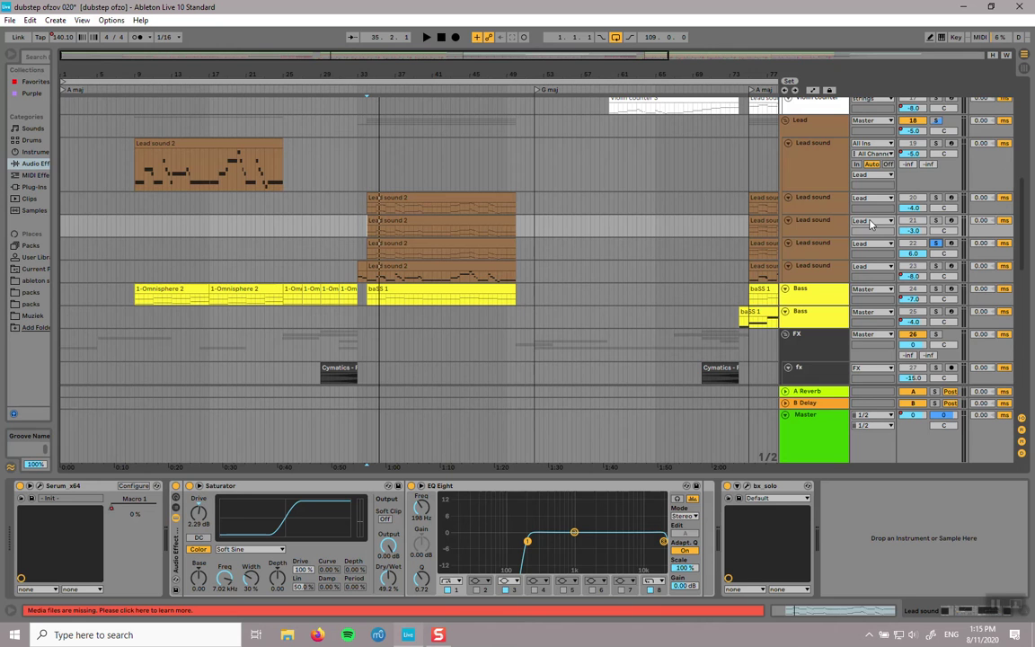
Step: Play Lead sound track 23 soloed from bar 34 and open the Serum synth of the selected lead track
{"action": "scroll", "coordinate": [566, 272], "scroll_direction": "up", "scroll_amount": 1}
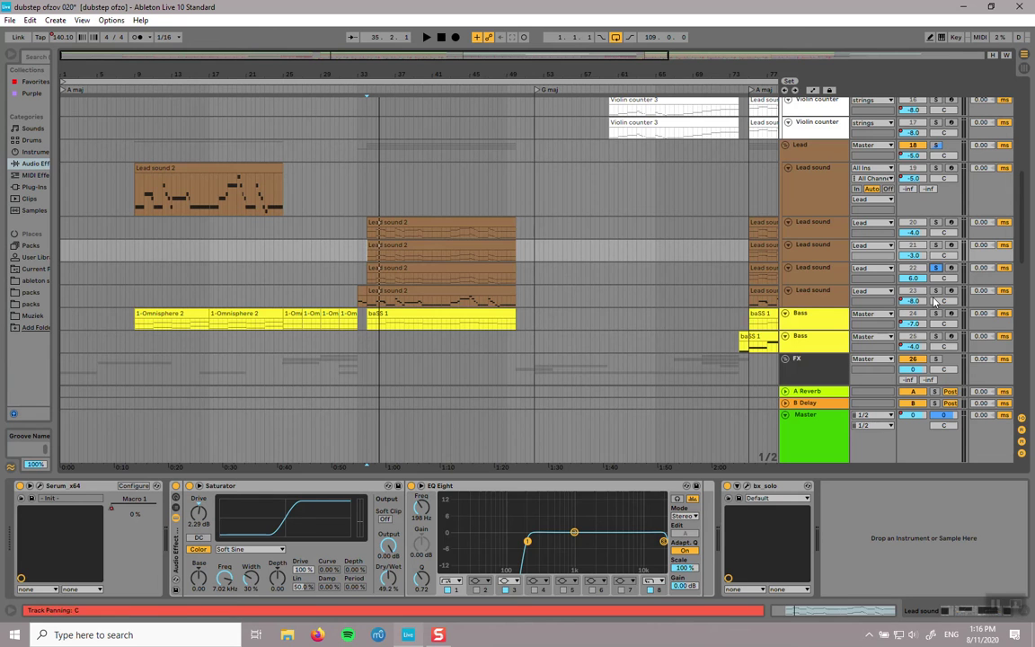
{"action": "left_click", "coordinate": [383, 293]}
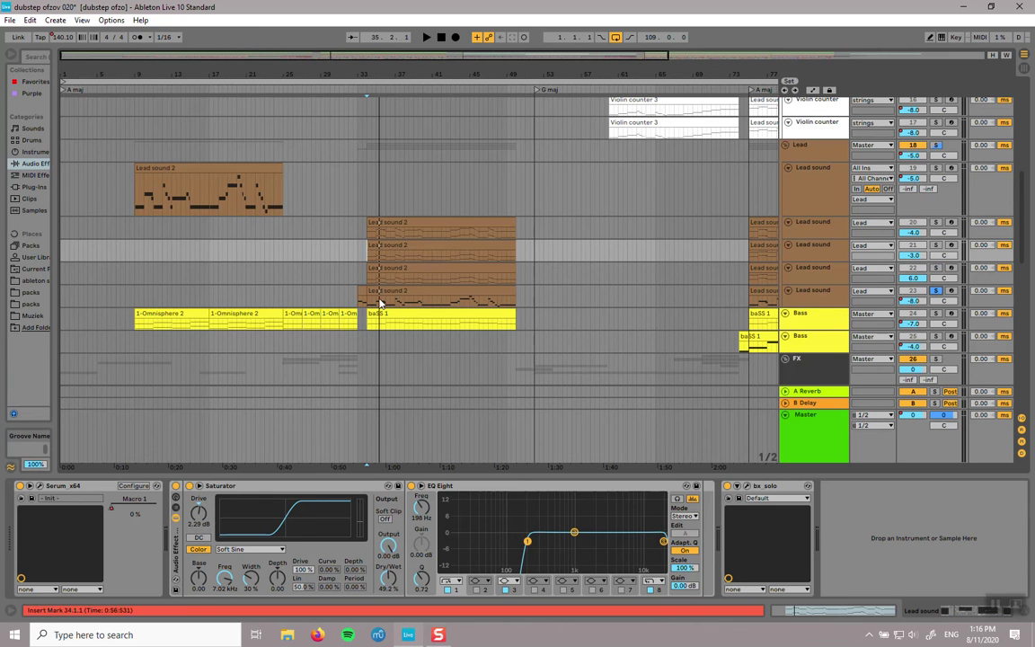
{"action": "key", "text": "space"}
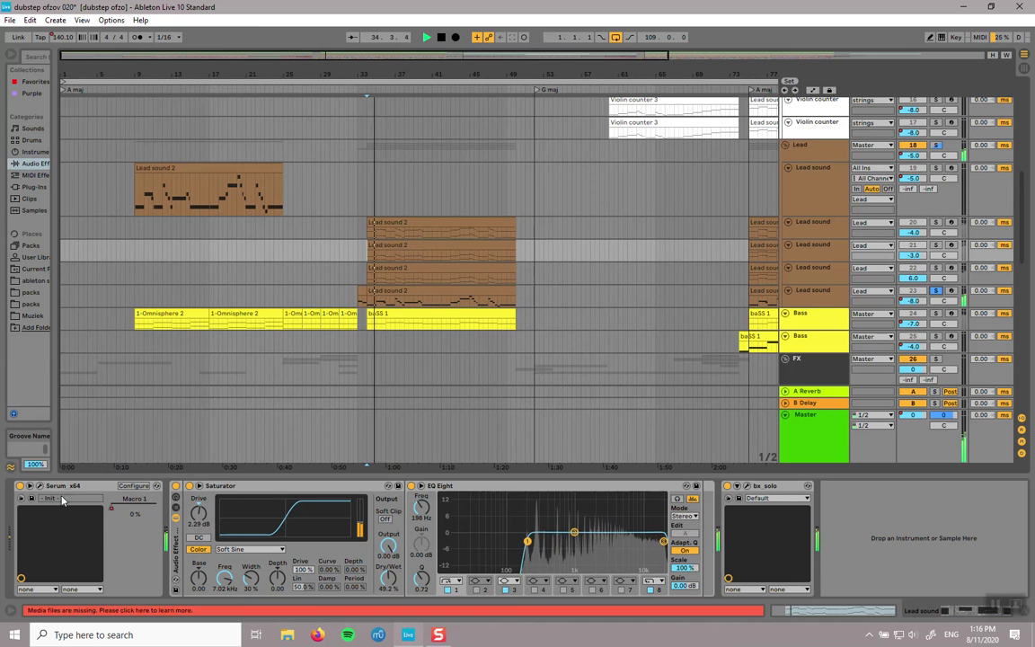
{"action": "left_click", "coordinate": [39, 488]}
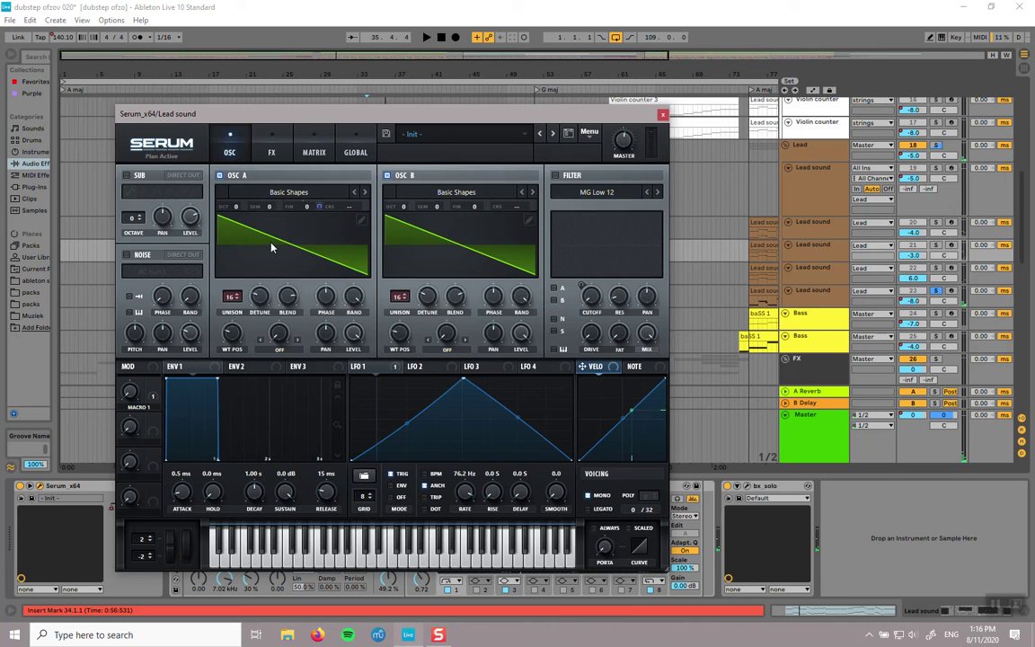
Step: Inspect the effects and oscillators in the open Lead sound Serum, then close the synth window
{"action": "left_click", "coordinate": [272, 152]}
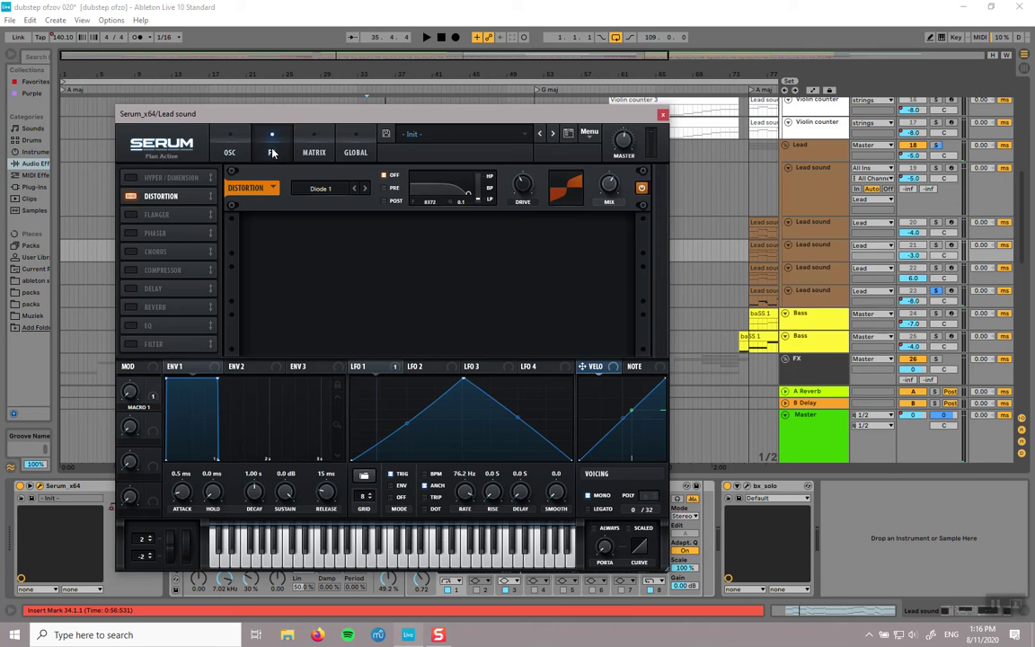
{"action": "left_click", "coordinate": [230, 148]}
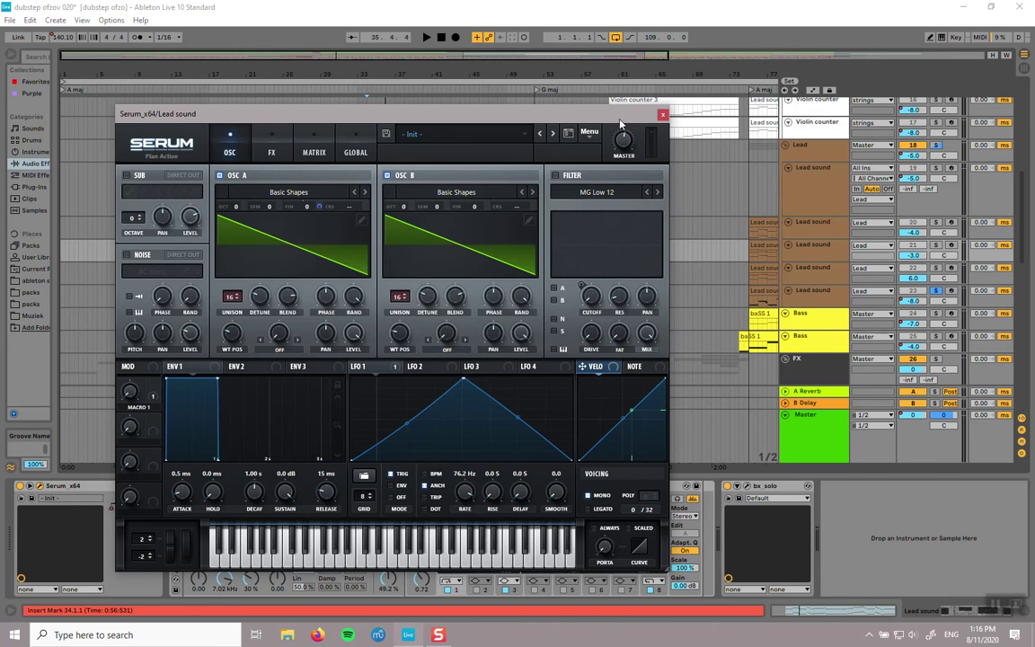
{"action": "left_click", "coordinate": [662, 114]}
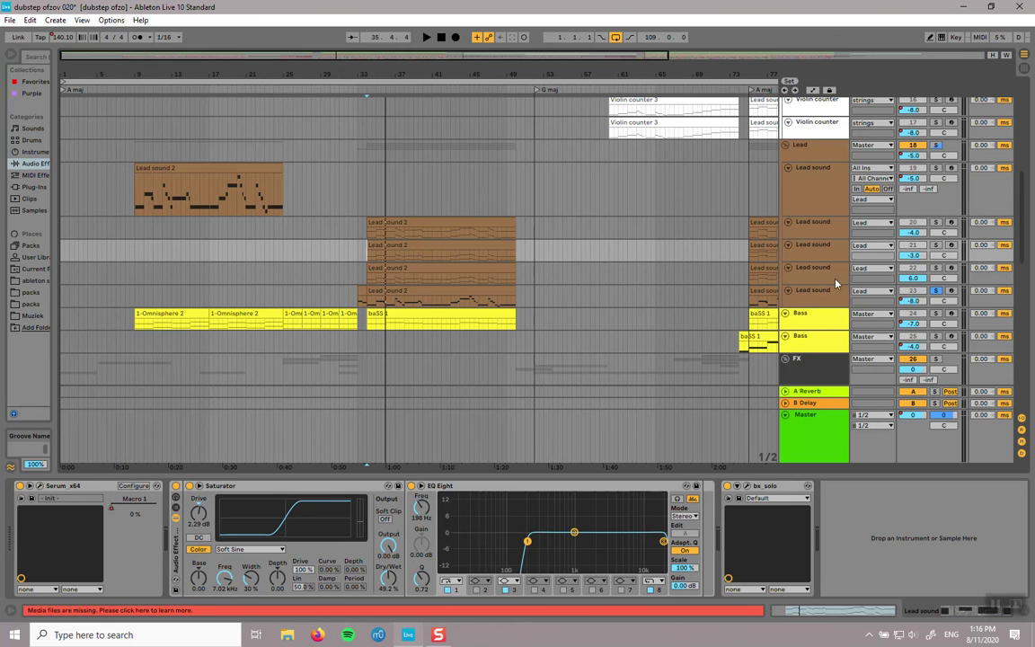
Step: Play Lead sound track 23 while inspecting its Serum oscillators and effects, then close the synth and unsolo the track
{"action": "key", "text": "space"}
{"action": "left_click", "coordinate": [809, 295]}
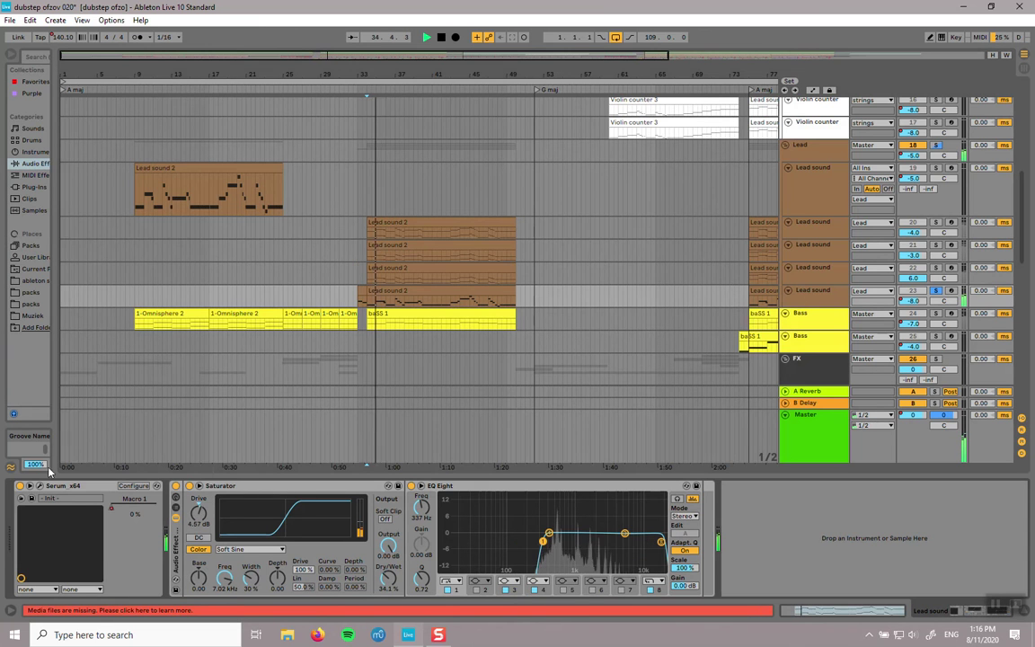
{"action": "left_click", "coordinate": [43, 490]}
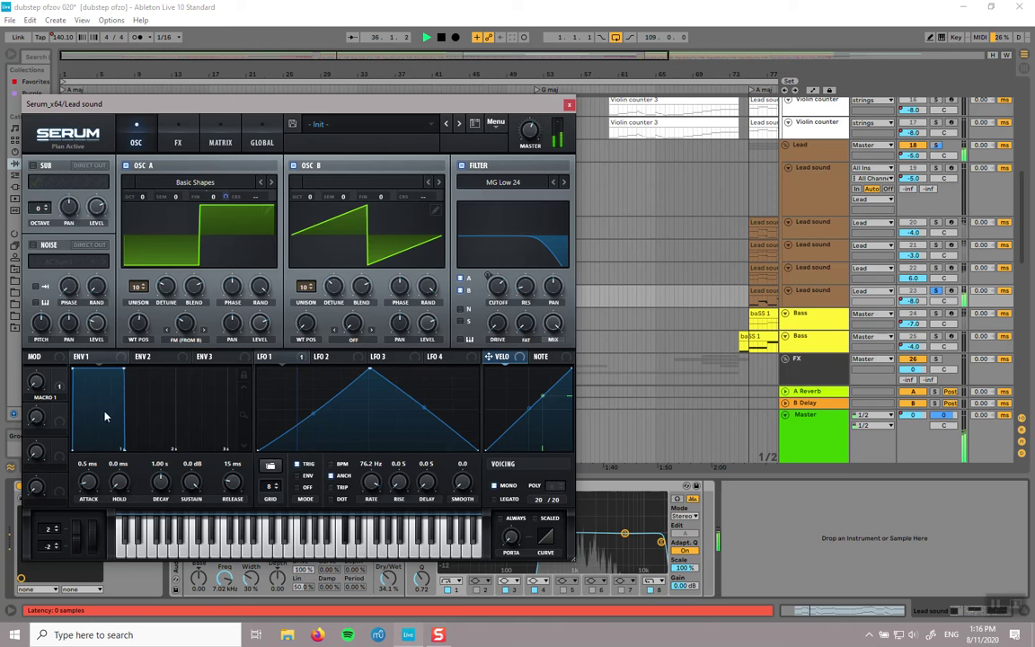
{"action": "left_click_drag", "start_coordinate": [336, 105], "coordinate": [420, 80]}
{"action": "left_click", "coordinate": [261, 117]}
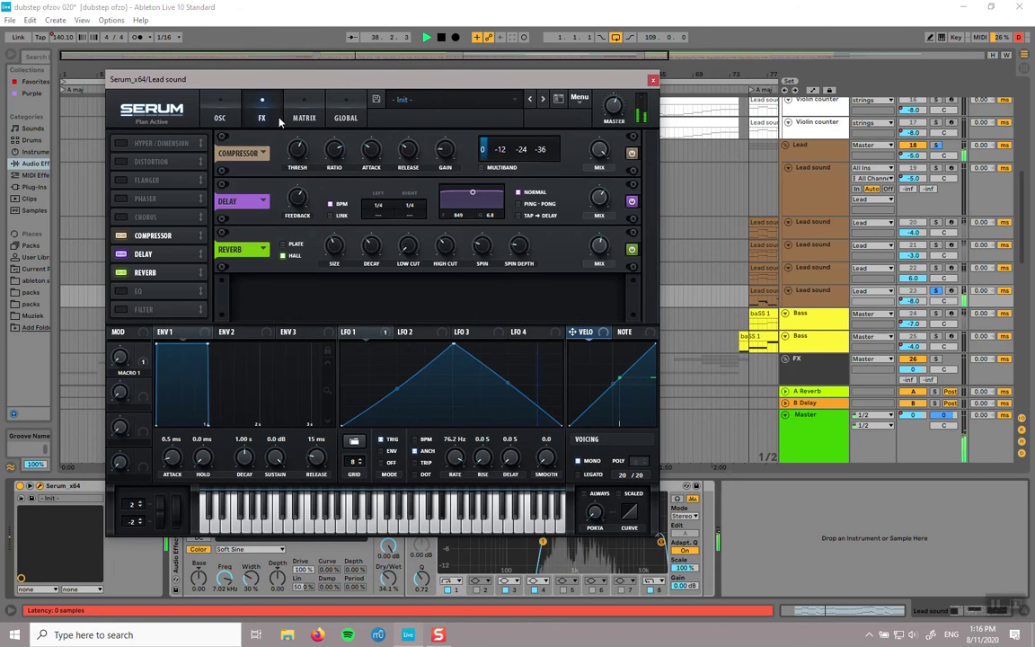
{"action": "left_click", "coordinate": [219, 117]}
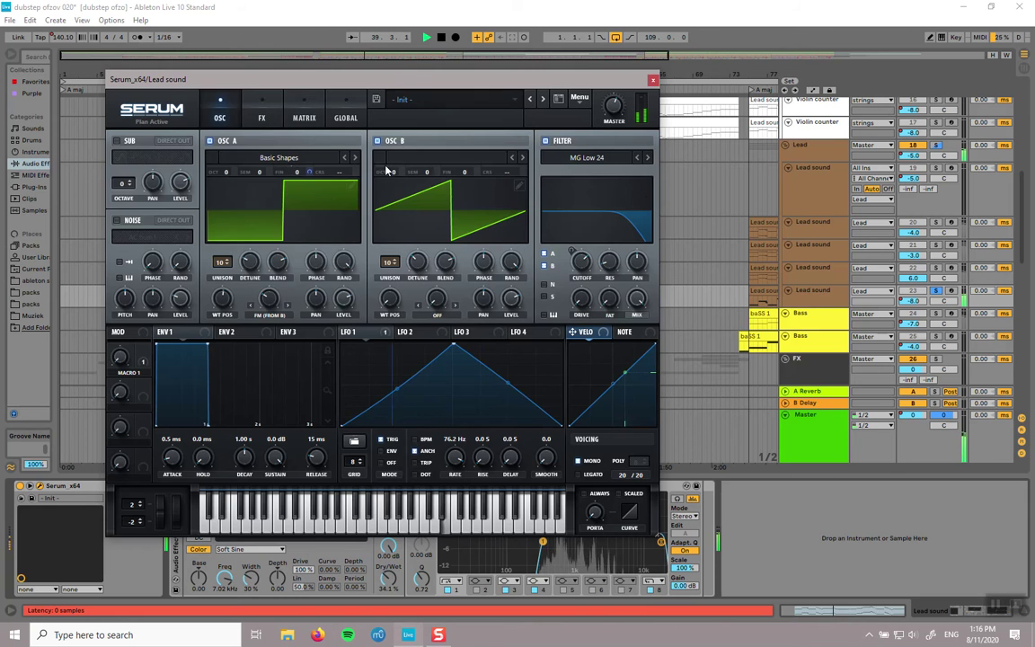
{"action": "left_click", "coordinate": [653, 79]}
{"action": "left_click", "coordinate": [939, 293]}
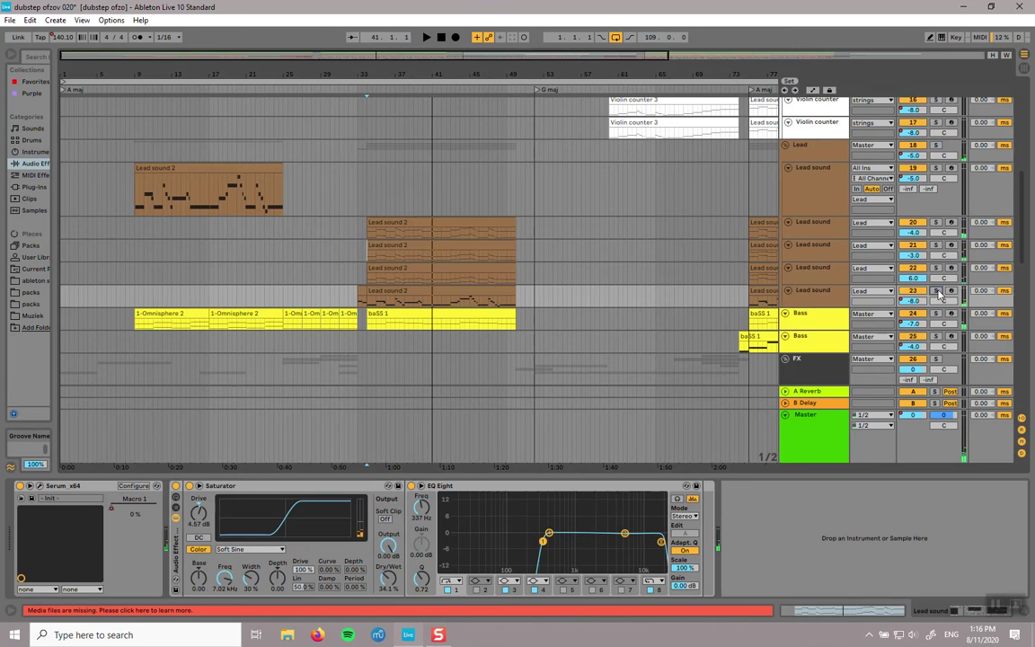
Step: Select the drop's lead clips on tracks 21 and 20 in turn, then return the insert marker to bar 34
{"action": "left_click", "coordinate": [371, 260]}
{"action": "left_click", "coordinate": [473, 257]}
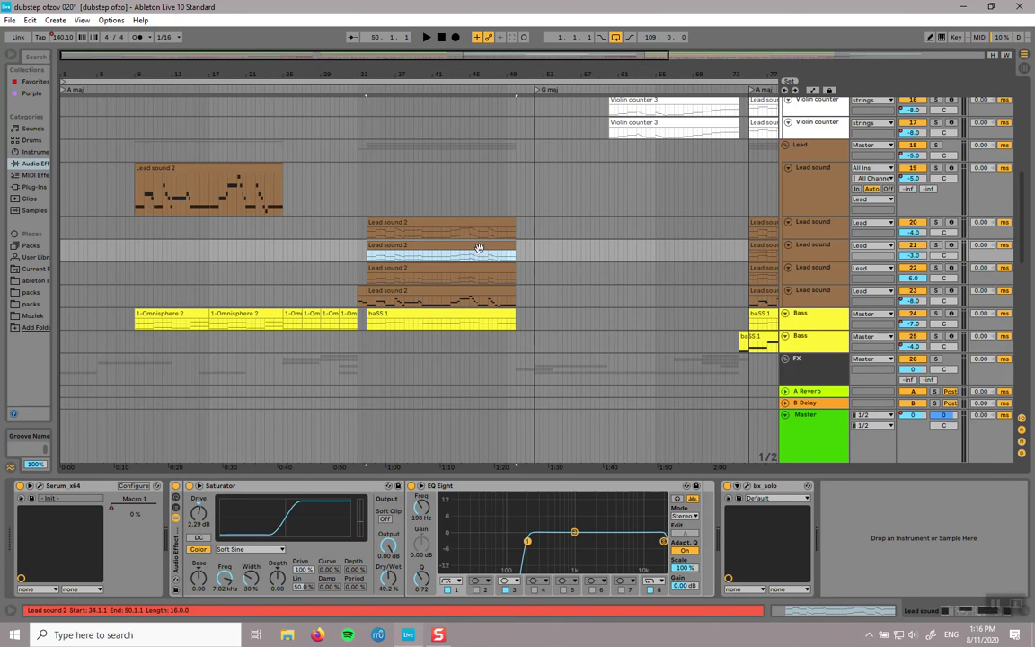
{"action": "left_click", "coordinate": [434, 221]}
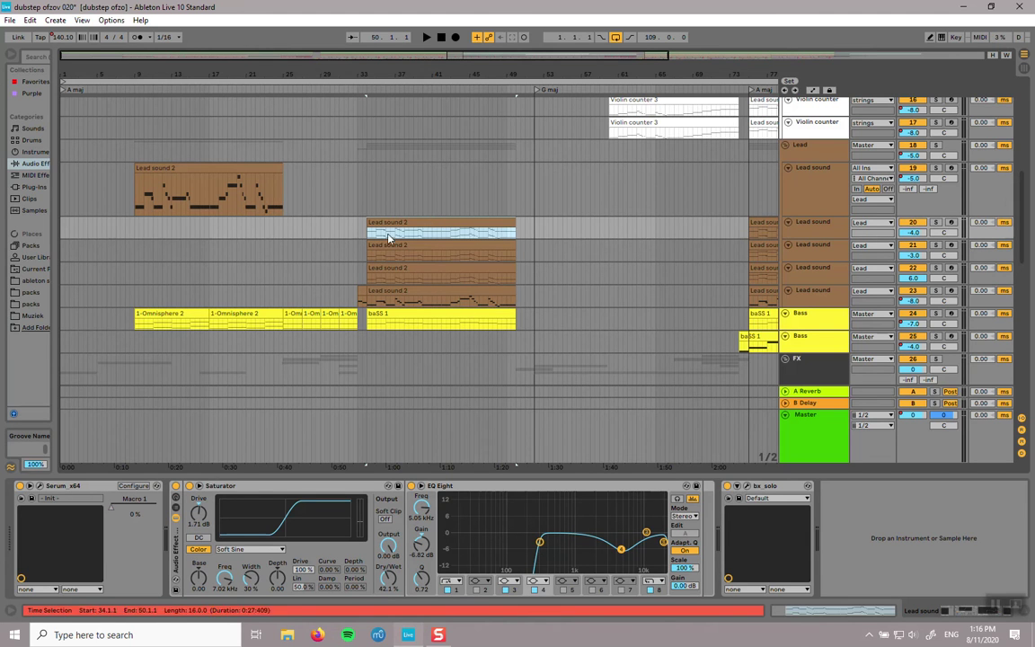
{"action": "left_click", "coordinate": [373, 260]}
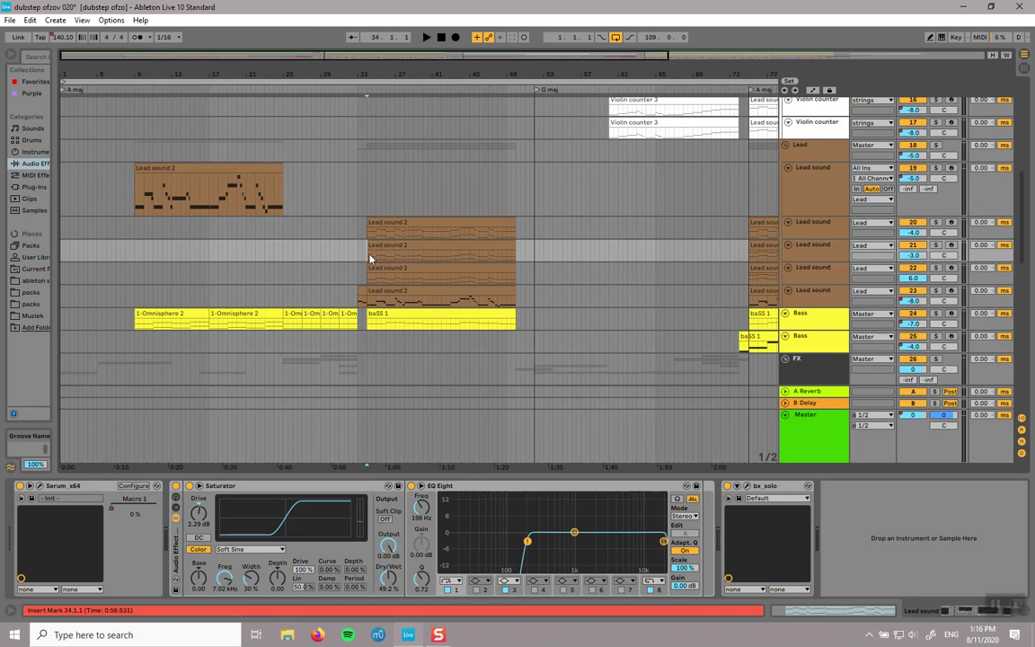
Step: Unfreeze the two Chords stab tracks and the Chords track, tracks 4 to 6
{"action": "scroll", "coordinate": [500, 292], "scroll_direction": "up", "scroll_amount": 10}
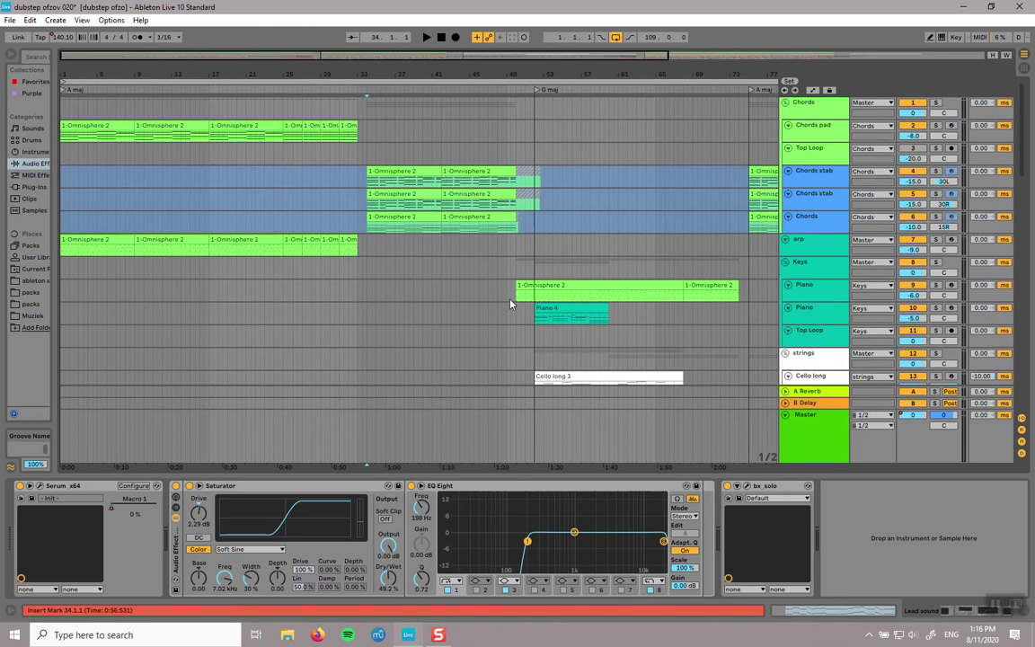
{"action": "left_click", "coordinate": [365, 207]}
{"action": "left_click", "coordinate": [368, 207]}
{"action": "left_click", "coordinate": [820, 181]}
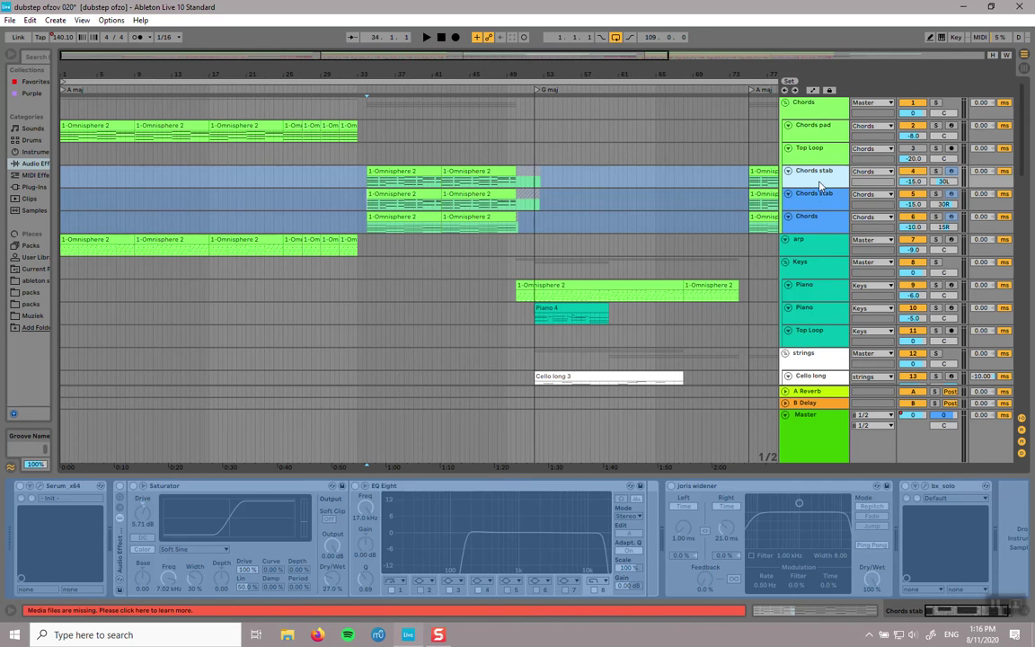
{"action": "left_click", "coordinate": [820, 218], "text": "shift"}
{"action": "right_click", "coordinate": [809, 206]}
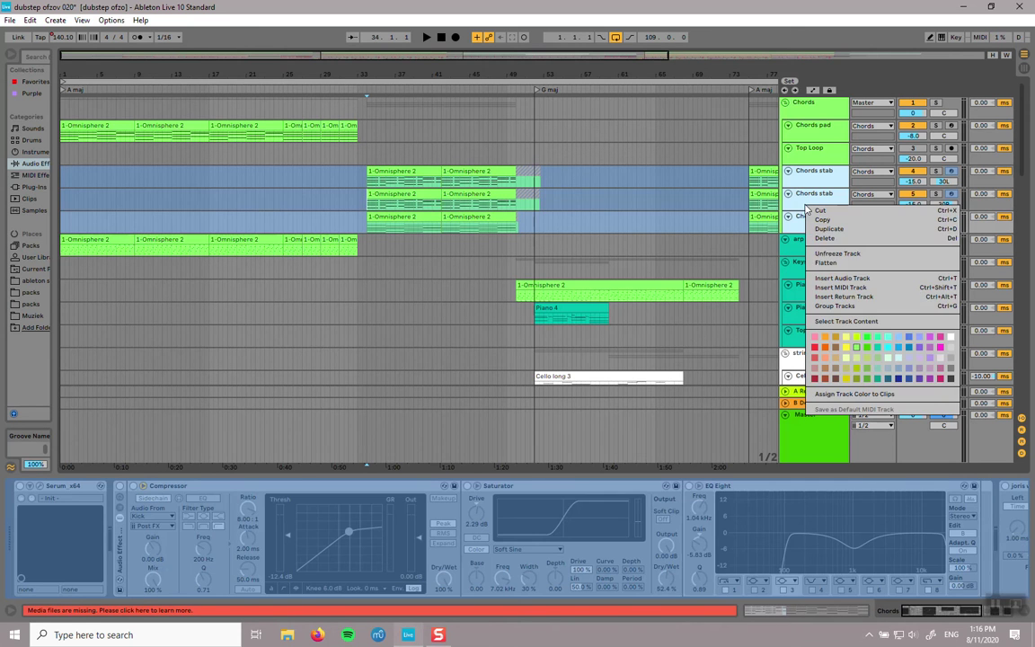
{"action": "left_click", "coordinate": [836, 253]}
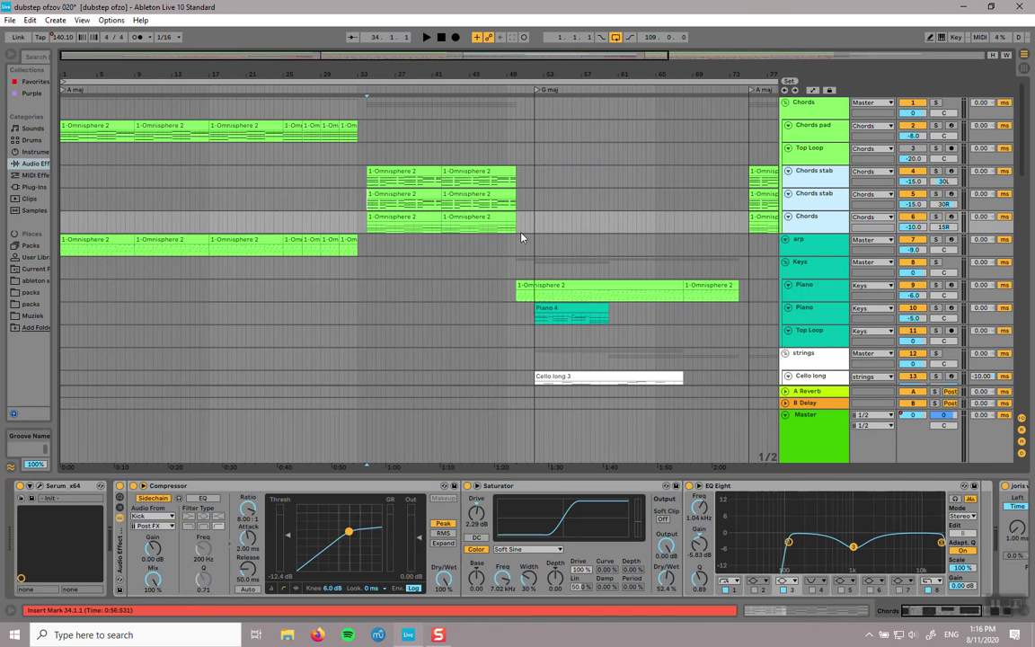
Step: Solo the two Chords stab tracks and the Chords track together and play them from bar 34
{"action": "left_click", "coordinate": [362, 207]}
{"action": "left_click", "coordinate": [368, 203]}
{"action": "left_click", "coordinate": [936, 195]}
{"action": "left_click", "coordinate": [937, 218]}
{"action": "left_click", "coordinate": [938, 171], "text": "ctrl"}
{"action": "left_click", "coordinate": [935, 194], "text": "ctrl"}
{"action": "key", "text": "space"}
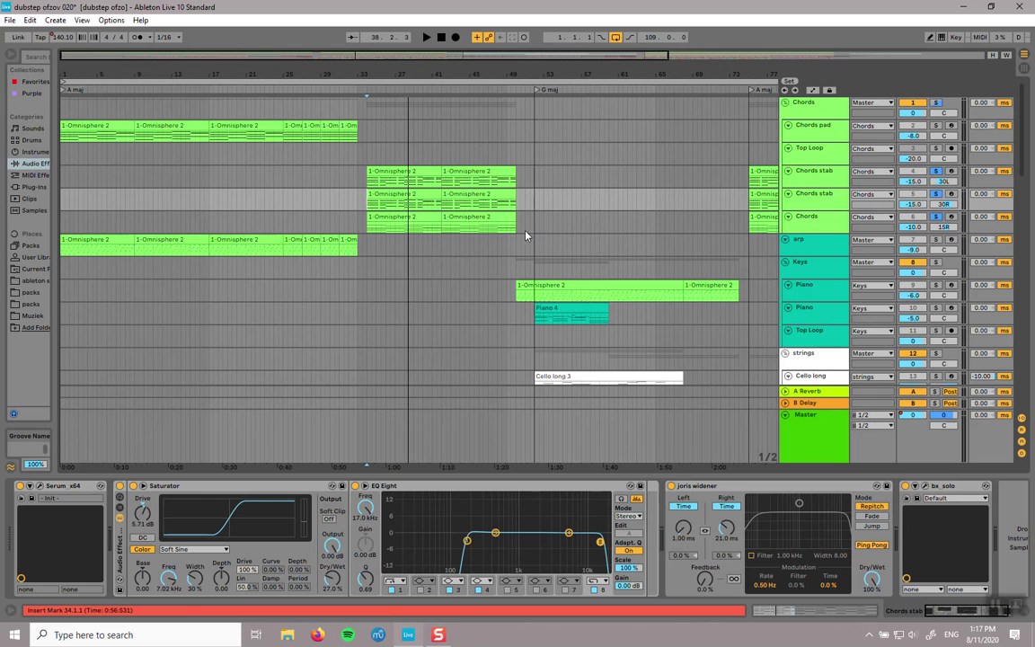
{"action": "key", "text": "space"}
Step: Solo only the two Chords stab tracks and play them from bar 34
{"action": "left_click", "coordinate": [938, 218]}
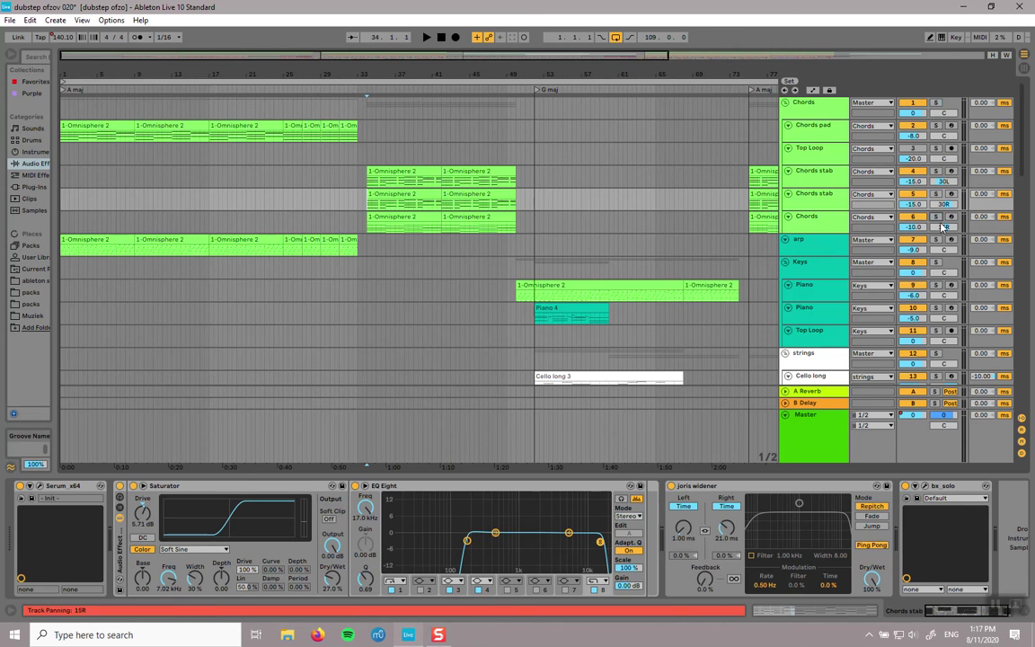
{"action": "left_click", "coordinate": [935, 171]}
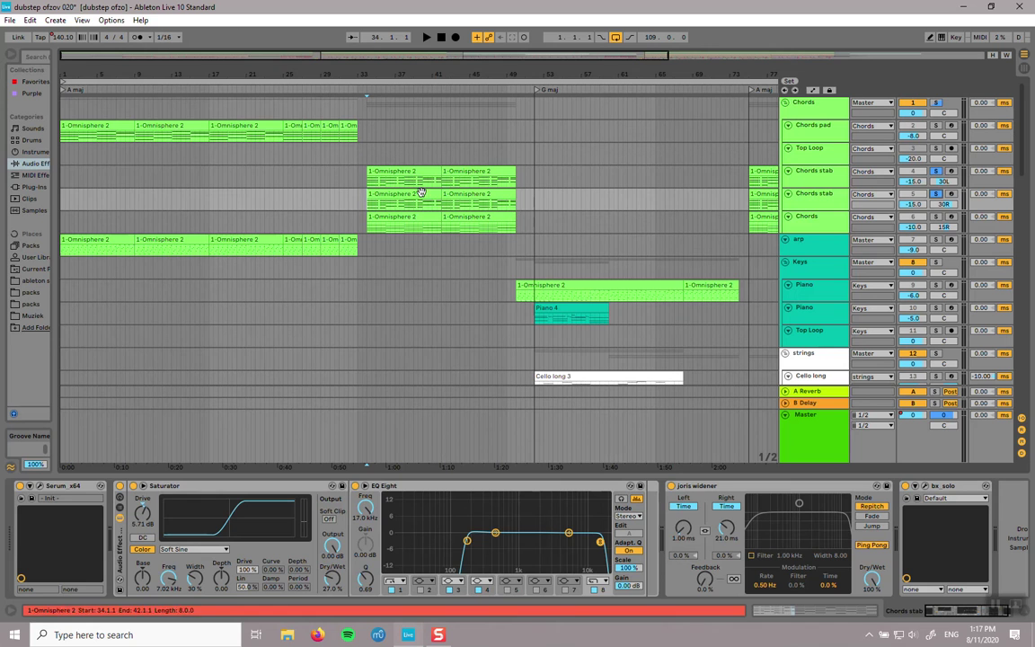
{"action": "left_click", "coordinate": [369, 183]}
{"action": "key", "text": "space"}
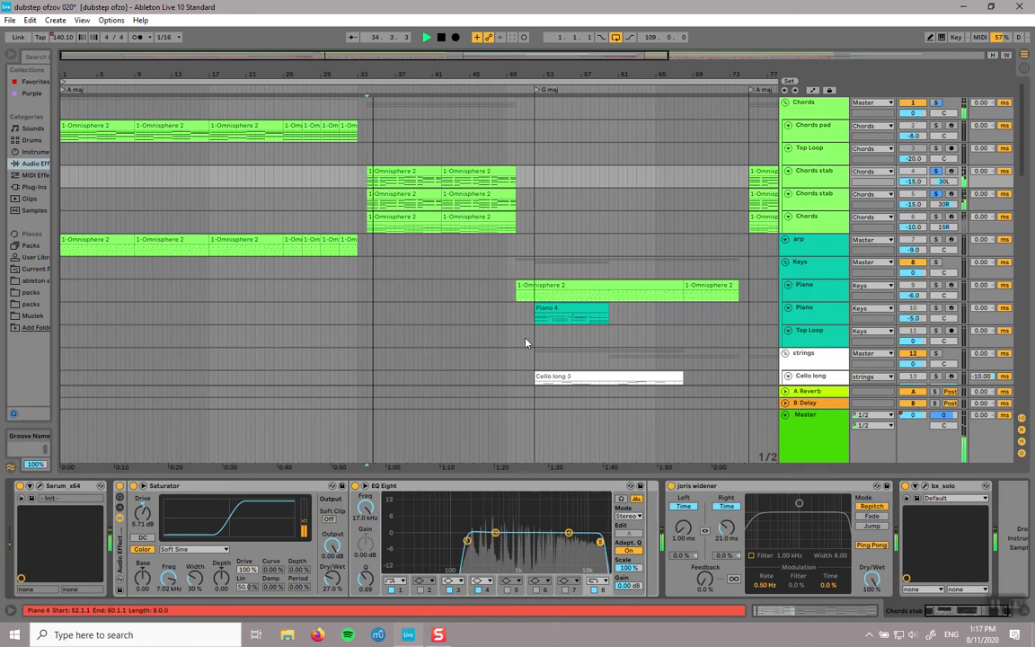
Step: Inspect the Serum oscillators and effects of Chords stab track 4, closing the synth window when done
{"action": "left_click", "coordinate": [811, 207]}
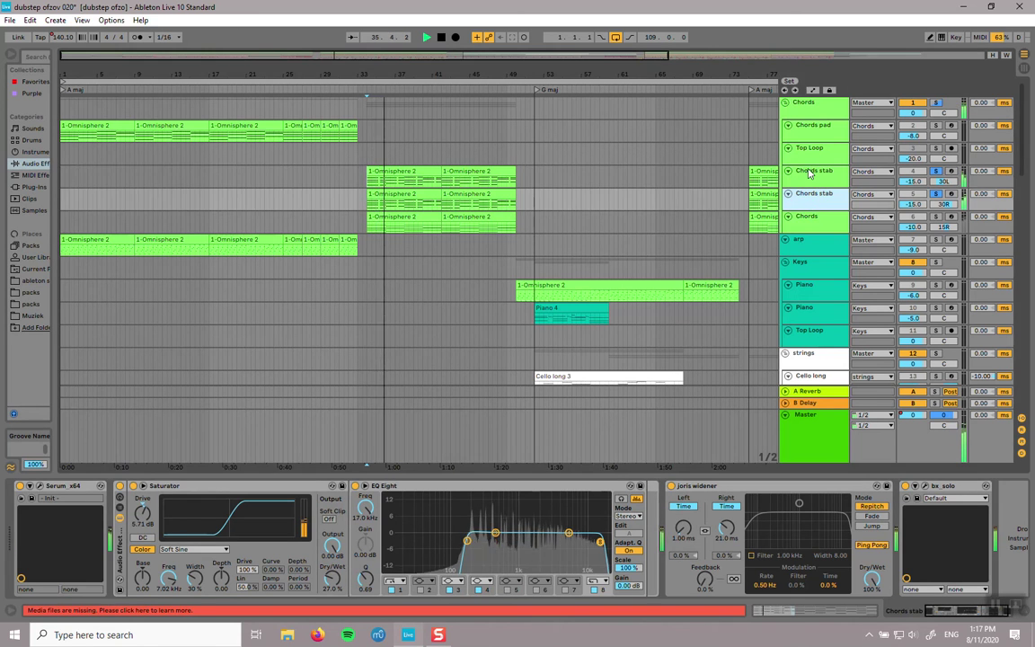
{"action": "left_click", "coordinate": [808, 172]}
{"action": "left_click", "coordinate": [39, 486]}
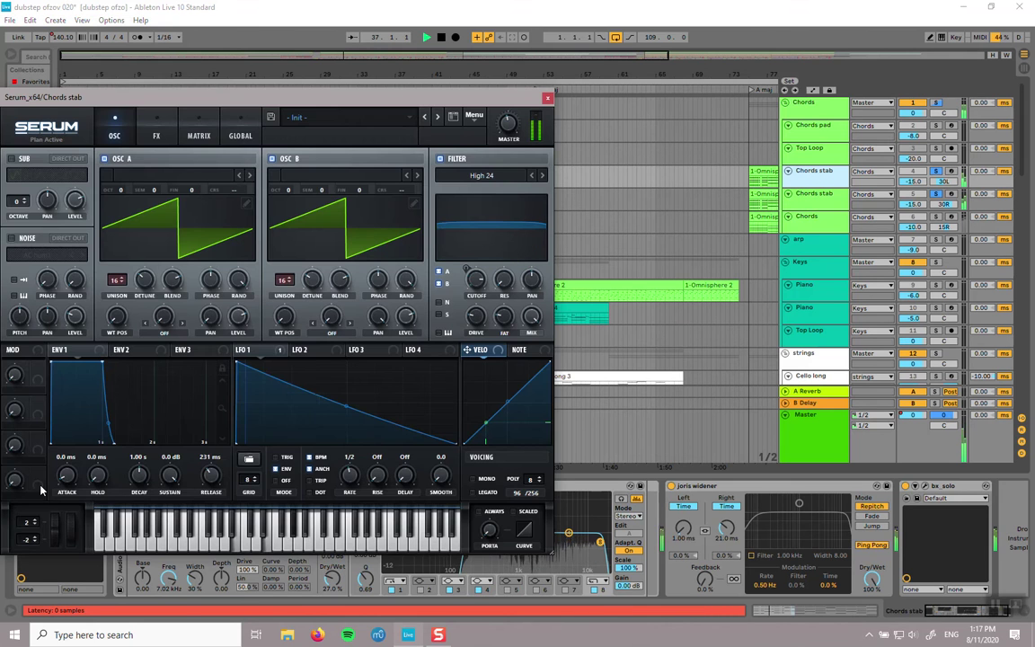
{"action": "left_click_drag", "start_coordinate": [260, 95], "coordinate": [328, 91]}
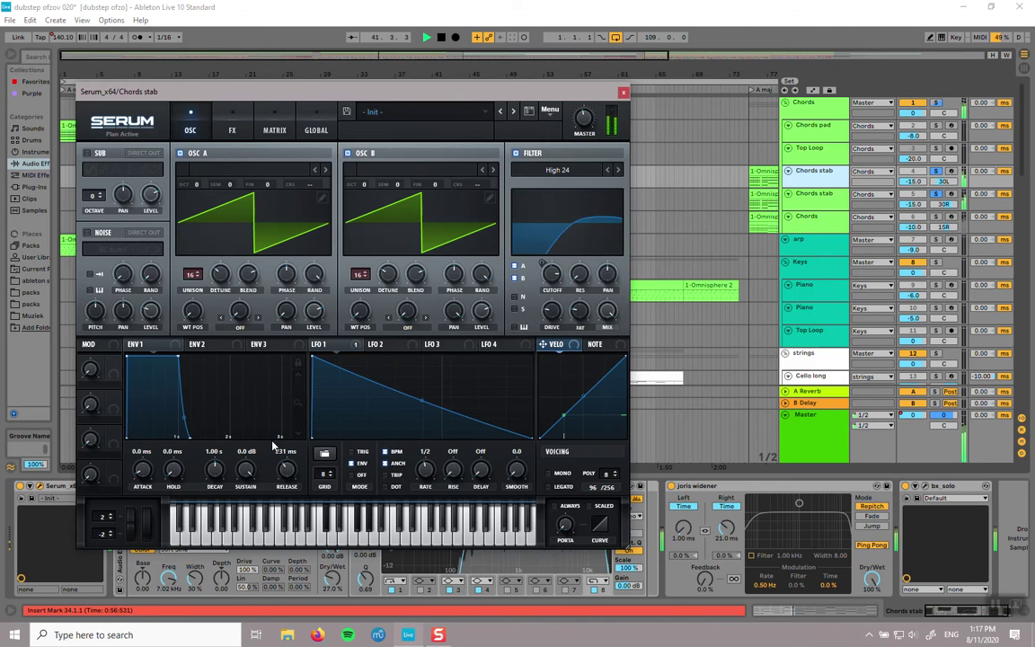
{"action": "left_click", "coordinate": [230, 126]}
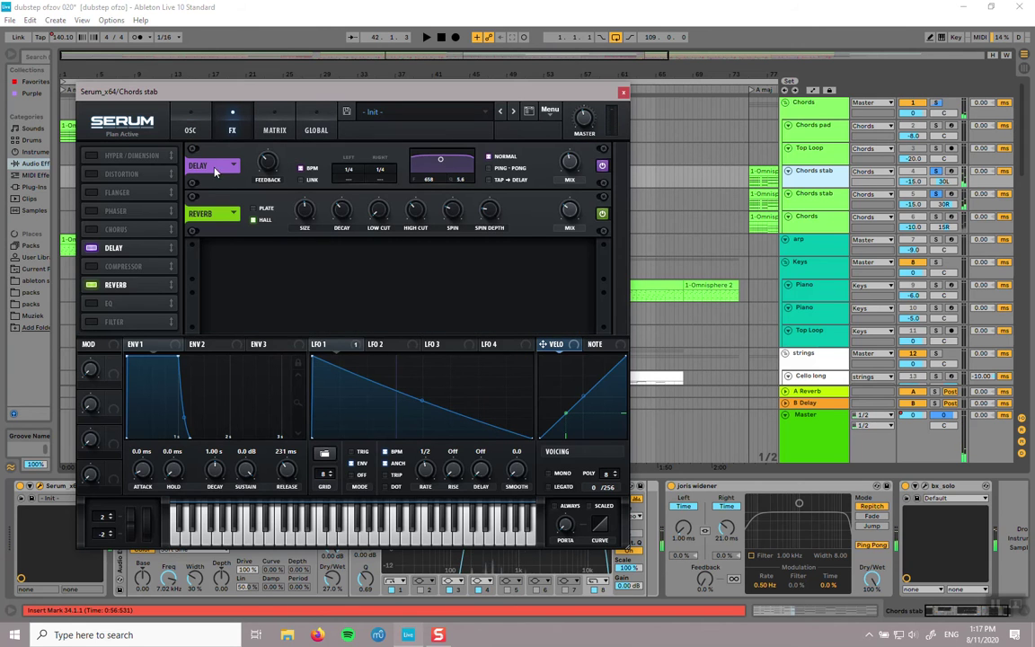
{"action": "left_click", "coordinate": [623, 92]}
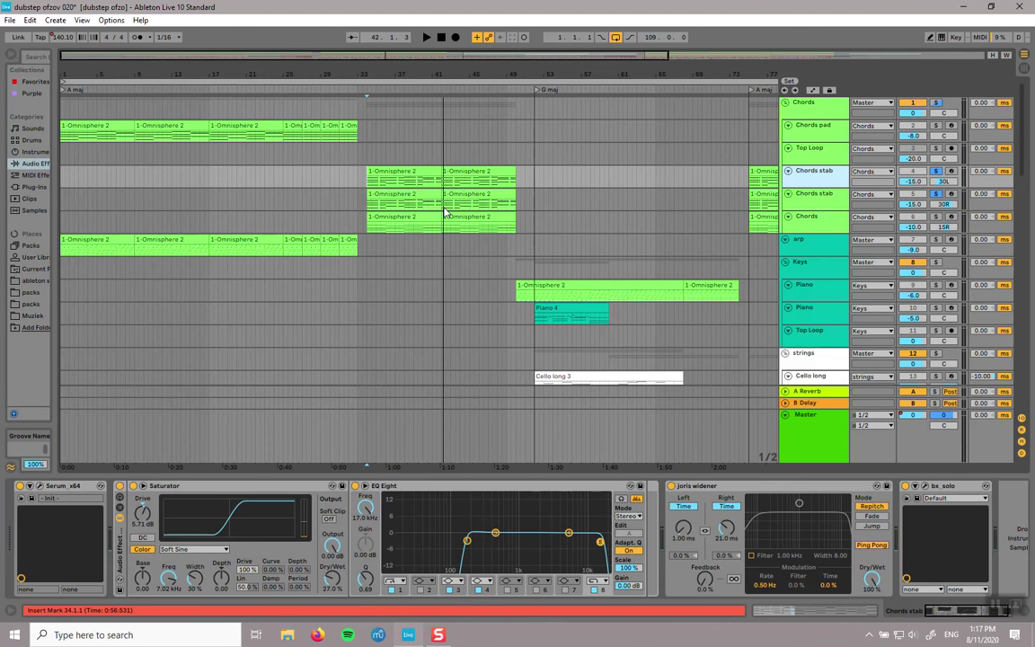
Step: Play Chords track 6 soloed from bar 34 and look through its device chain
{"action": "left_click", "coordinate": [369, 205]}
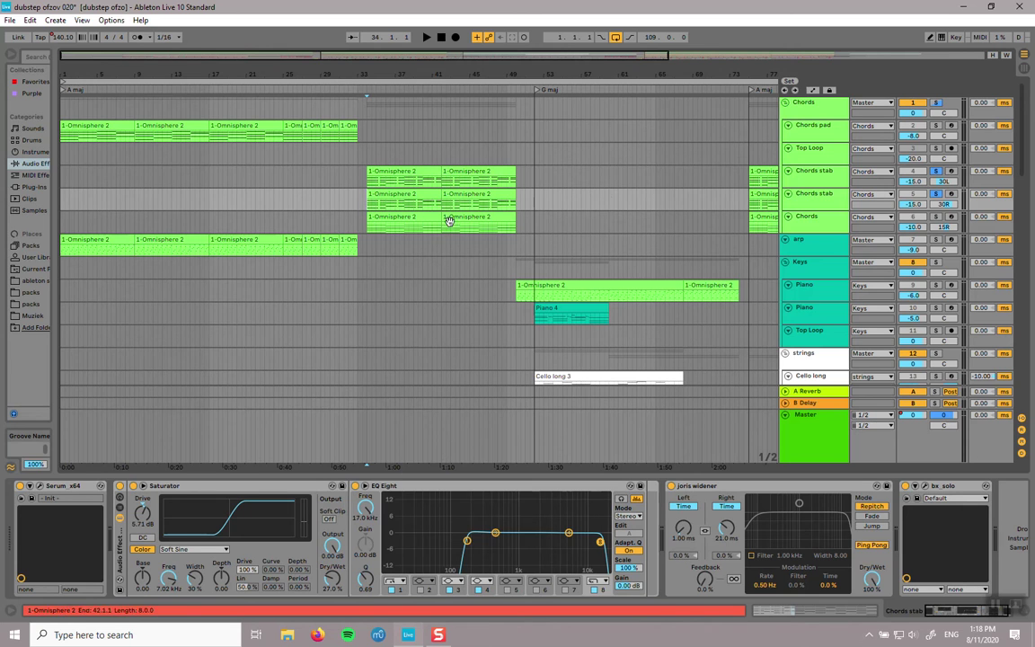
{"action": "left_click", "coordinate": [364, 222]}
{"action": "key", "text": "space"}
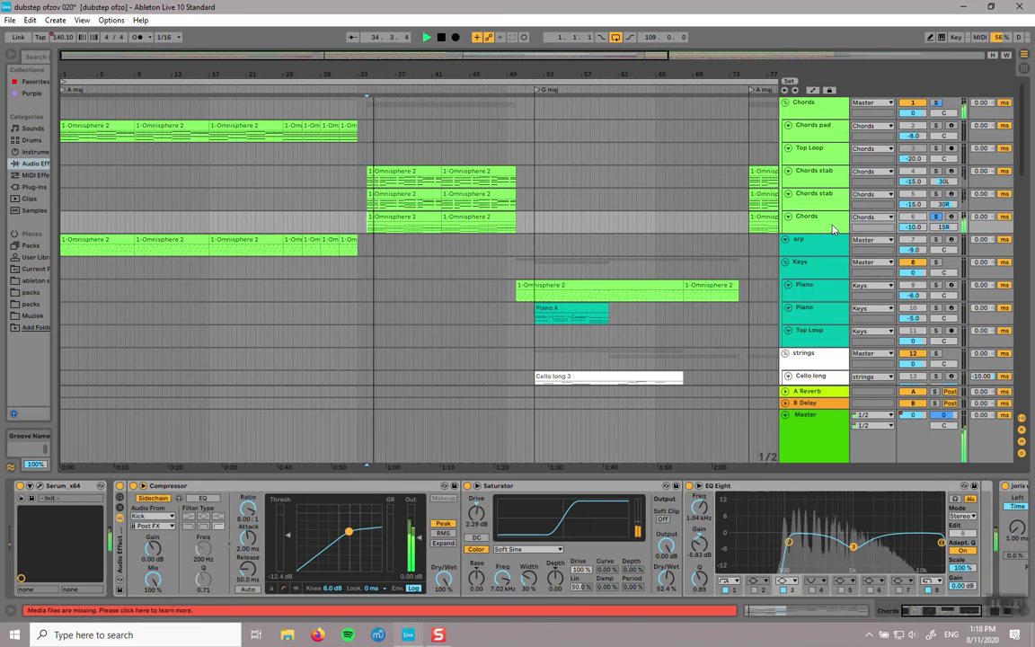
{"action": "left_click_drag", "start_coordinate": [936, 612], "coordinate": [906, 621]}
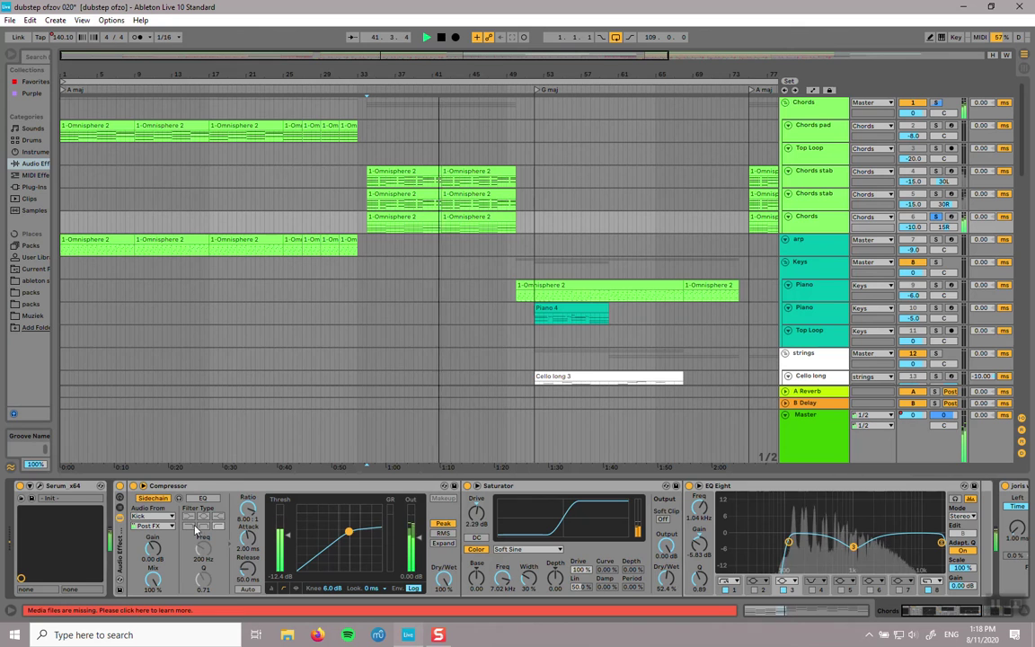
Step: Inspect the oscillators and effects in the Chords track's Serum, then close the synth window
{"action": "left_click", "coordinate": [40, 486]}
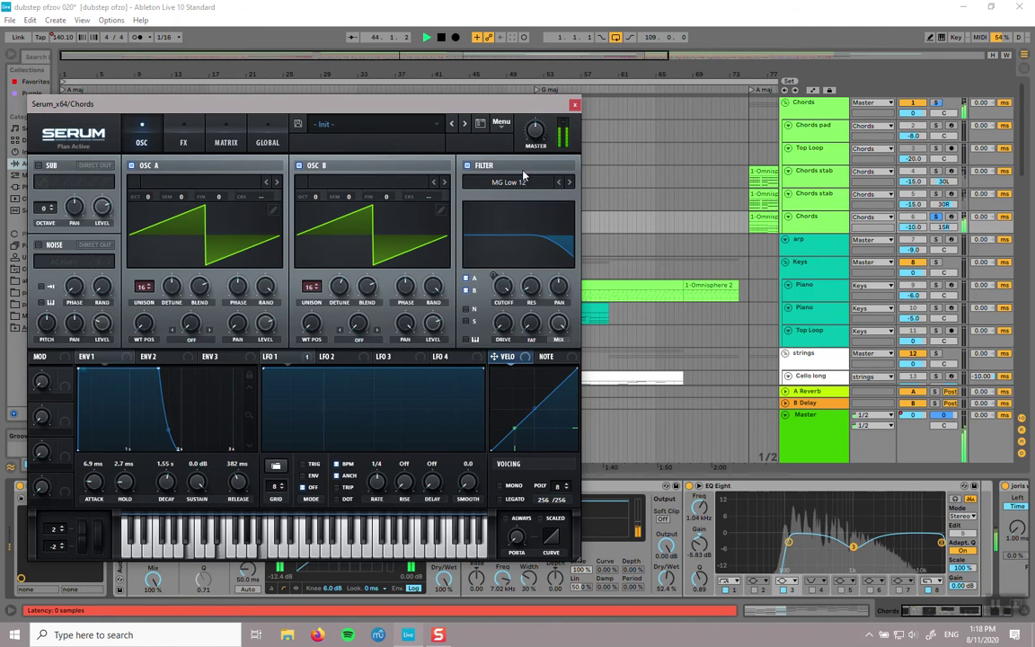
{"action": "left_click", "coordinate": [184, 142]}
{"action": "left_click", "coordinate": [144, 138]}
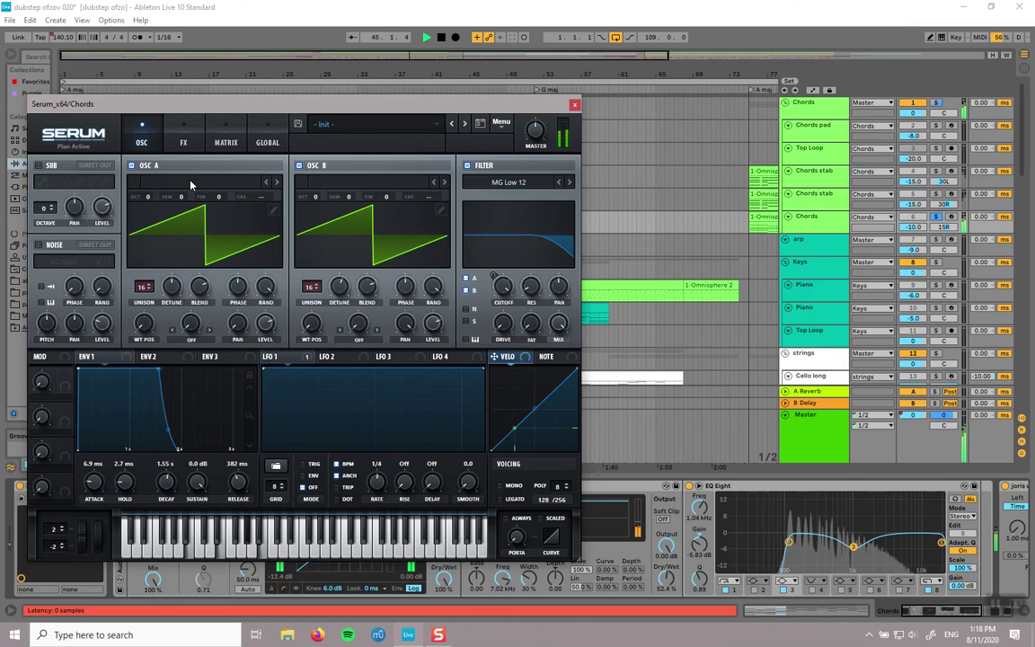
{"action": "left_click", "coordinate": [574, 104]}
Step: Solo Bass track 24 and play its drop part from bar 34
{"action": "scroll", "coordinate": [589, 227], "scroll_direction": "down", "scroll_amount": 1}
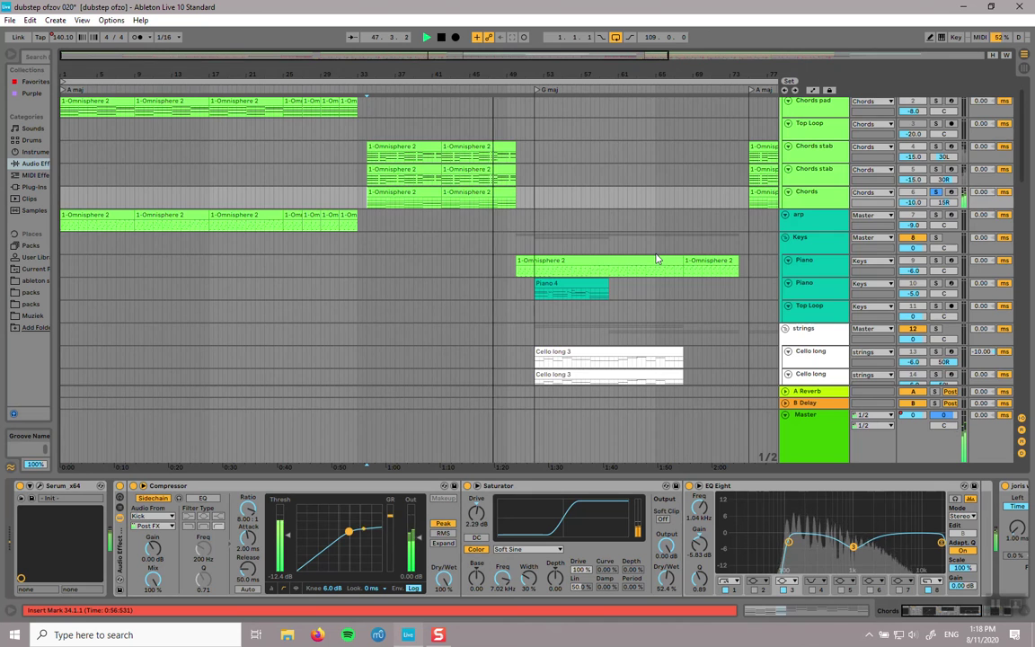
{"action": "scroll", "coordinate": [655, 259], "scroll_direction": "down", "scroll_amount": 5}
{"action": "scroll", "coordinate": [658, 255], "scroll_direction": "up", "scroll_amount": 4}
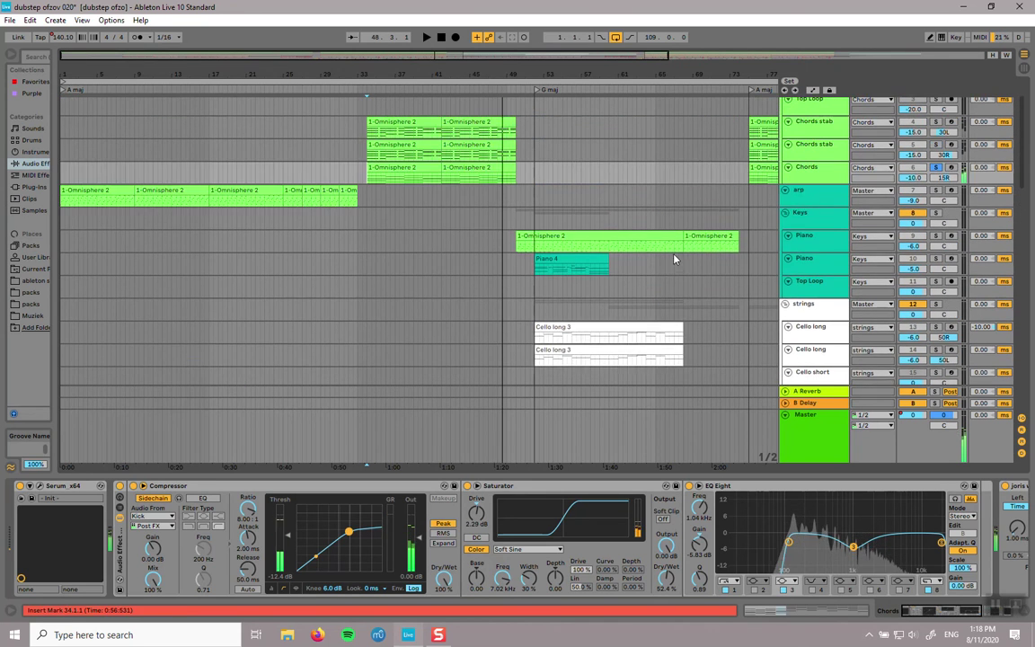
{"action": "scroll", "coordinate": [707, 260], "scroll_direction": "up", "scroll_amount": 2}
{"action": "scroll", "coordinate": [413, 262], "scroll_direction": "down", "scroll_amount": 15}
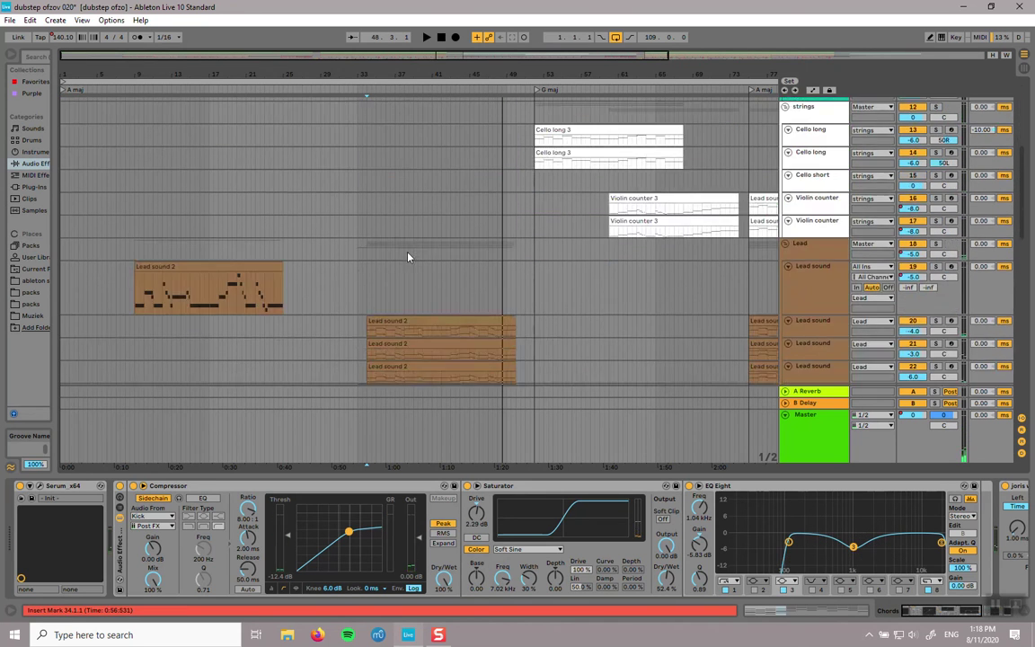
{"action": "scroll", "coordinate": [359, 201], "scroll_direction": "up", "scroll_amount": 2}
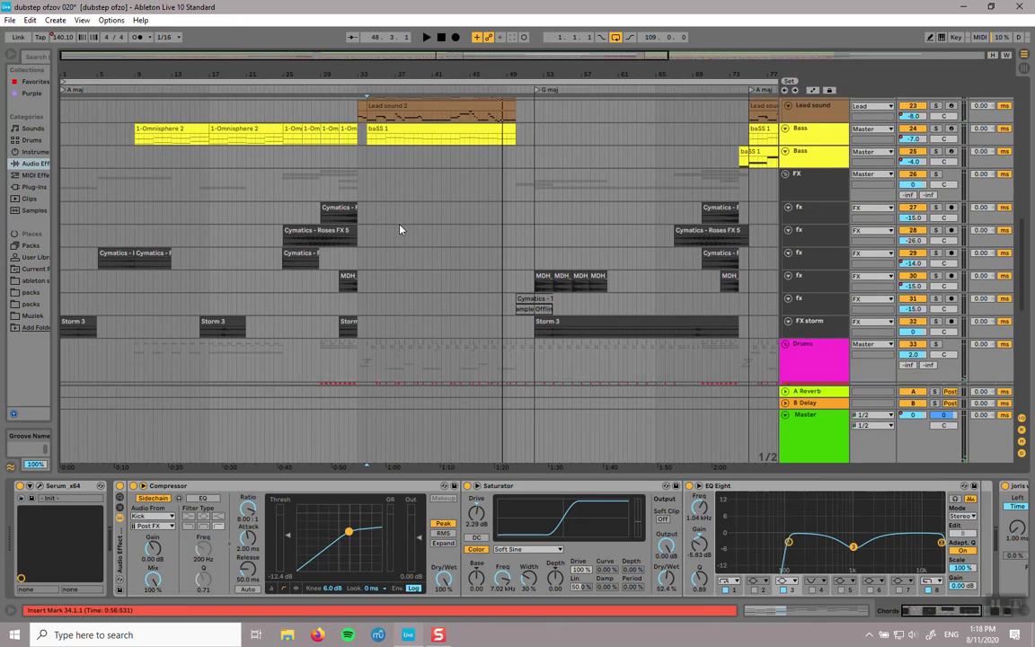
{"action": "left_click", "coordinate": [363, 201]}
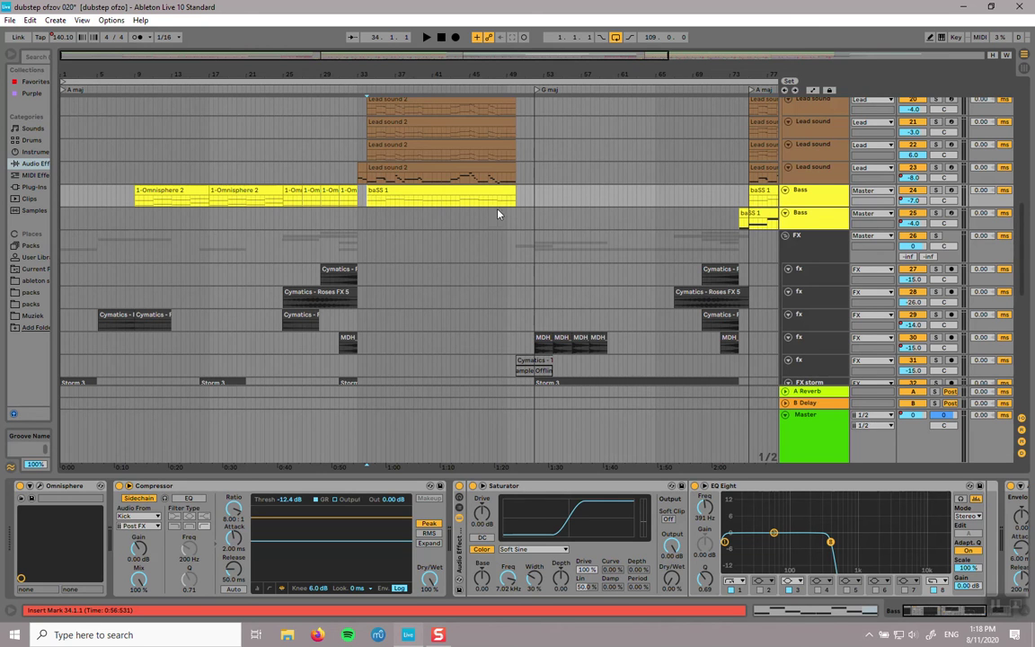
{"action": "left_click", "coordinate": [935, 190]}
{"action": "key", "text": "space"}
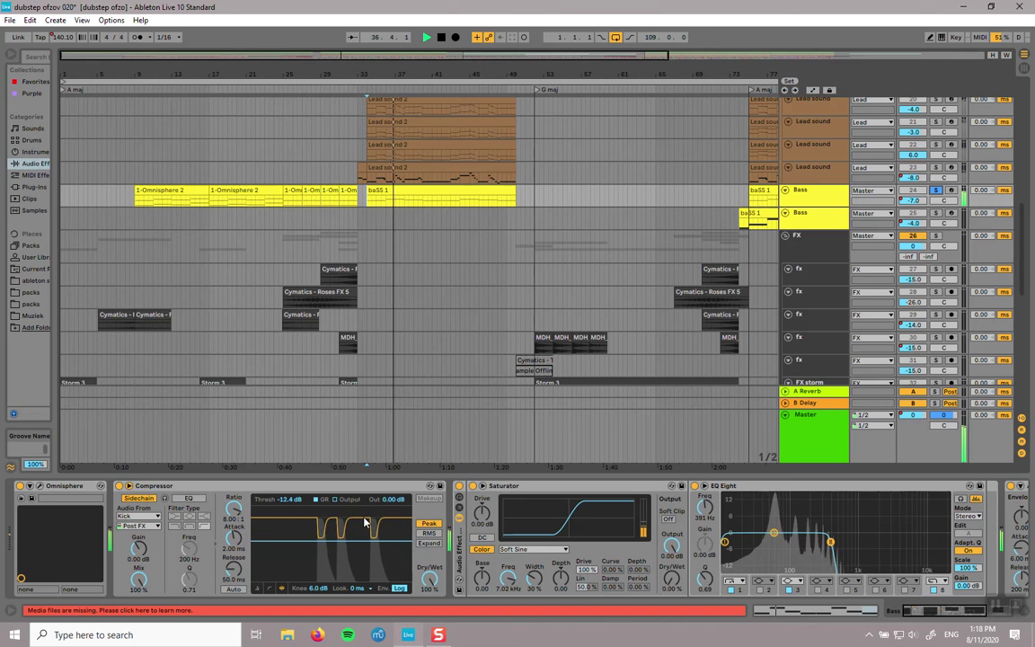
Step: Look through the Bass track's device chain and inspect layers A and B of its Omnisphere patch, closing the synth window when done
{"action": "left_click", "coordinate": [958, 614]}
{"action": "left_click_drag", "start_coordinate": [957, 614], "coordinate": [935, 613]}
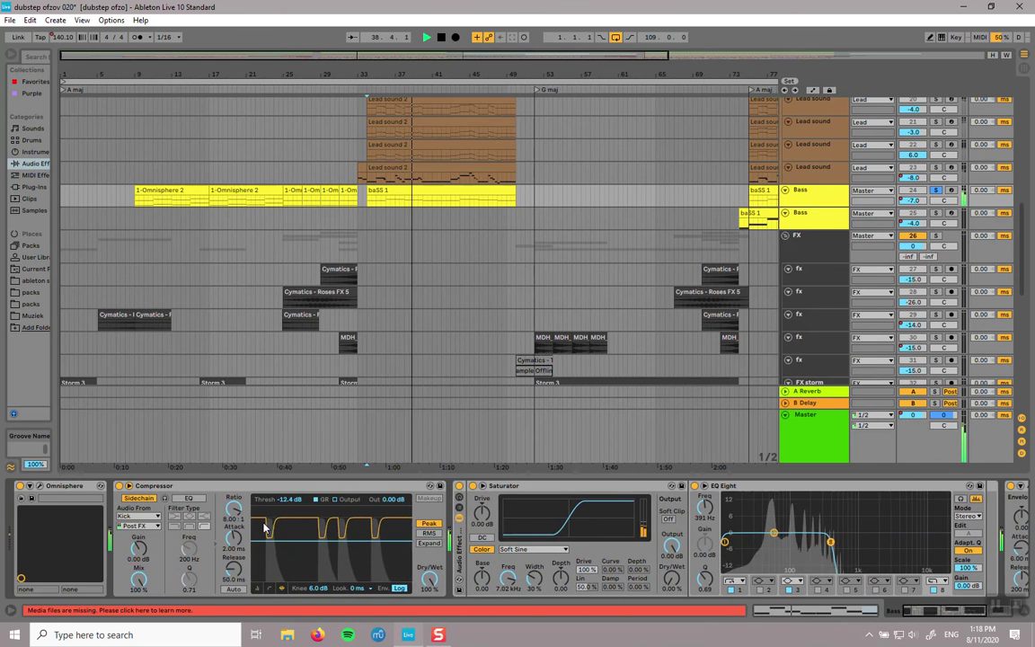
{"action": "left_click", "coordinate": [39, 486]}
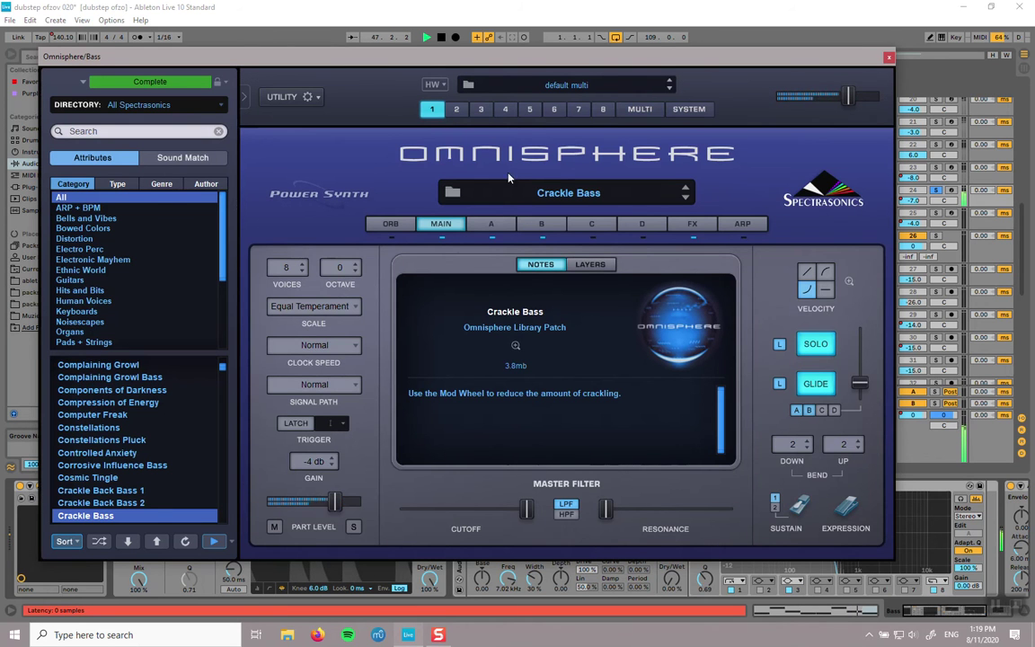
{"action": "left_click", "coordinate": [498, 232]}
{"action": "left_click", "coordinate": [523, 229]}
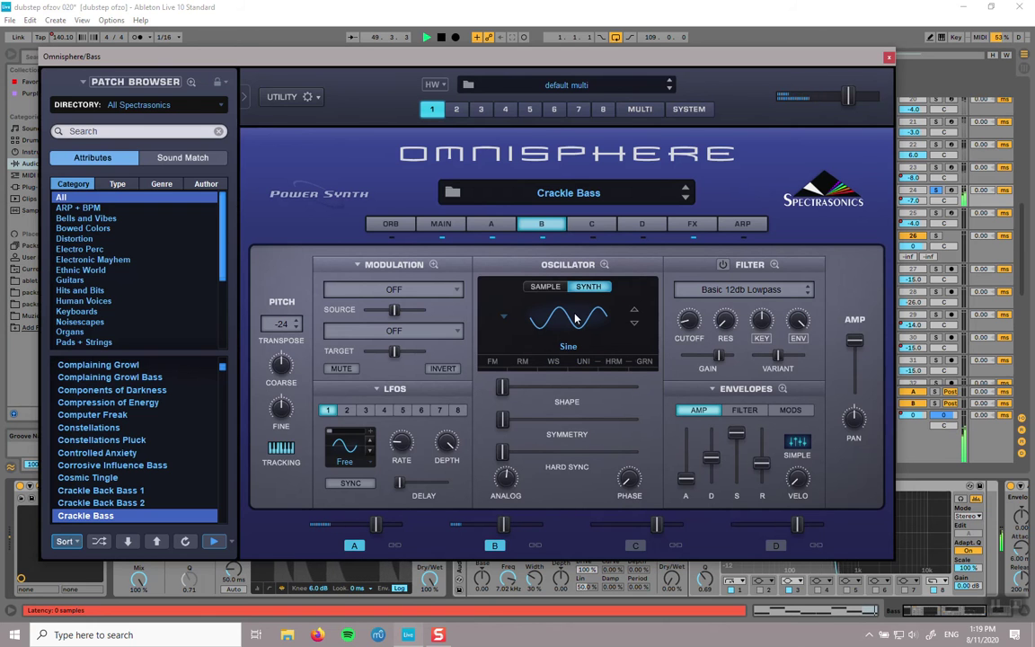
{"action": "left_click", "coordinate": [495, 224]}
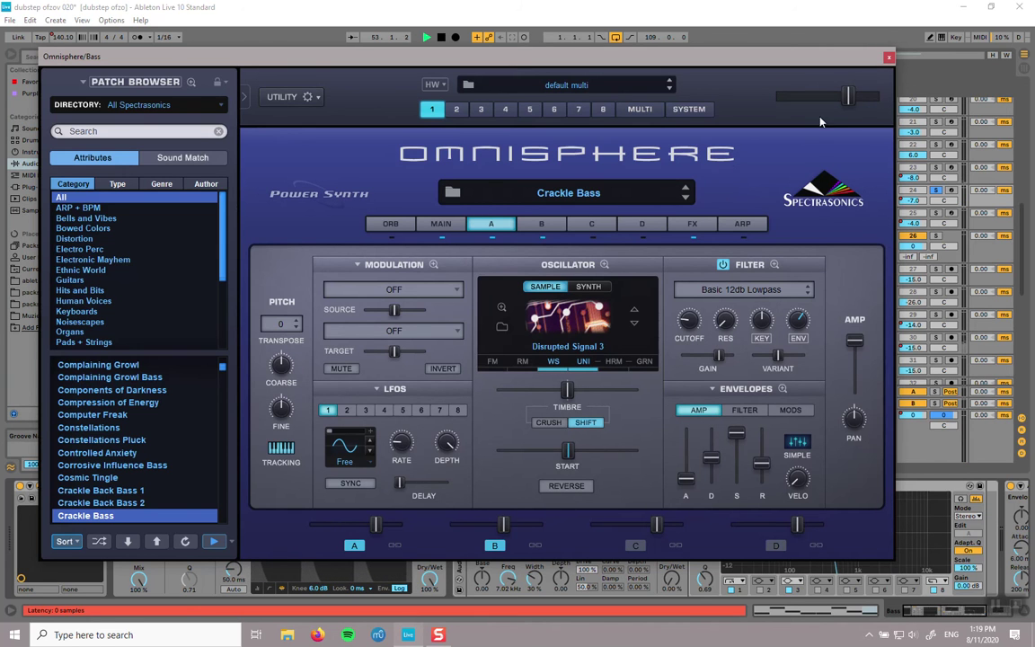
{"action": "left_click", "coordinate": [890, 58]}
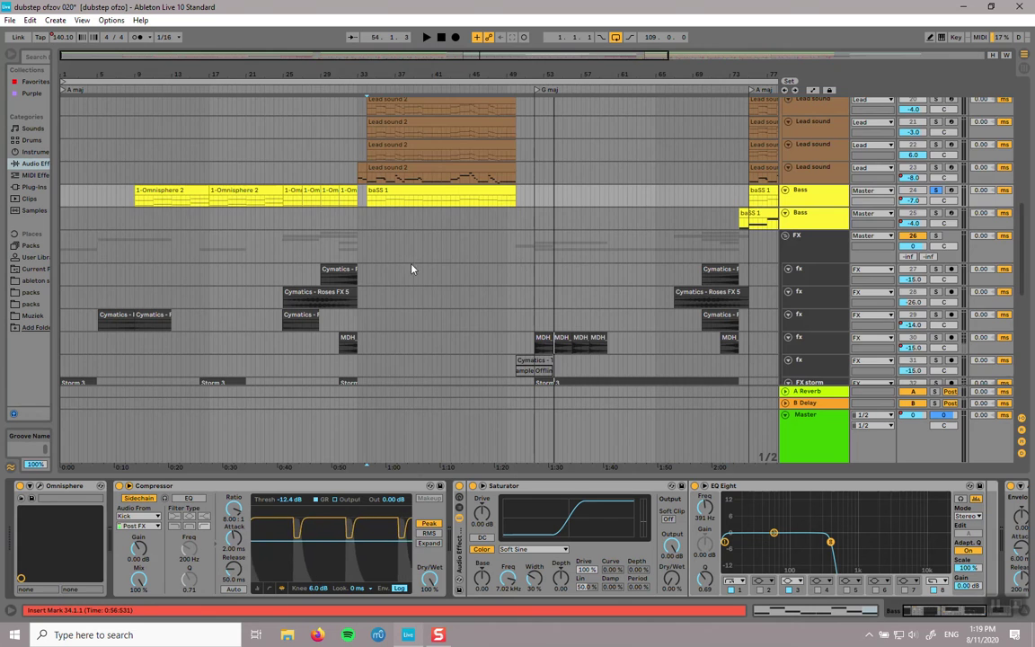
Step: Solo the Drums group and play the drop's drums from bar 34
{"action": "scroll", "coordinate": [369, 237], "scroll_direction": "down", "scroll_amount": 3}
{"action": "scroll", "coordinate": [407, 259], "scroll_direction": "down", "scroll_amount": 5}
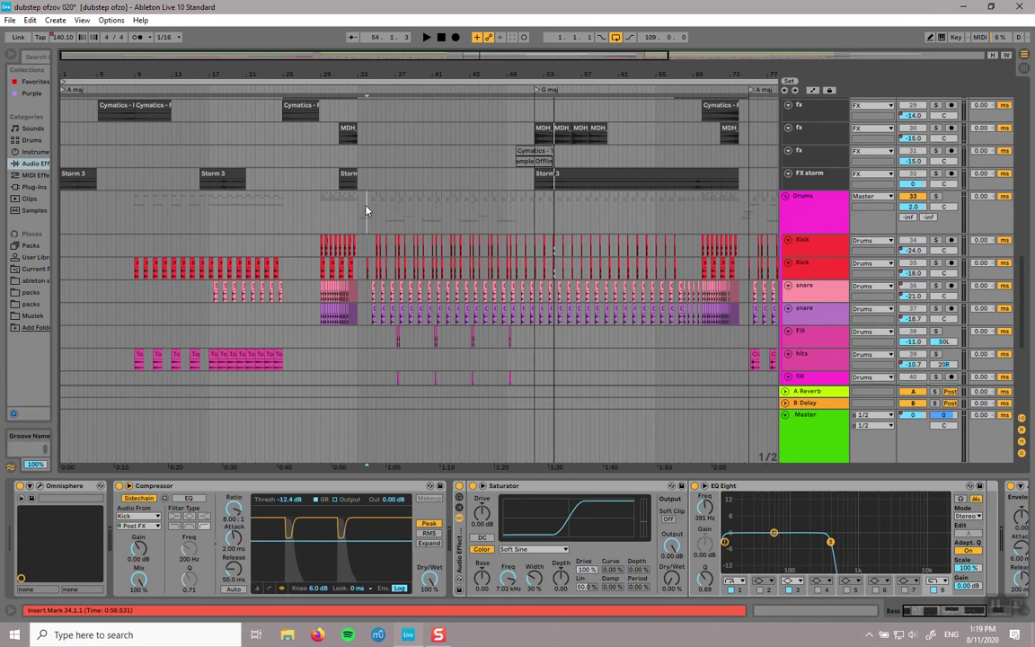
{"action": "left_click", "coordinate": [366, 212]}
{"action": "scroll", "coordinate": [413, 243], "scroll_direction": "up", "scroll_amount": 3}
{"action": "scroll", "coordinate": [527, 252], "scroll_direction": "down", "scroll_amount": 2}
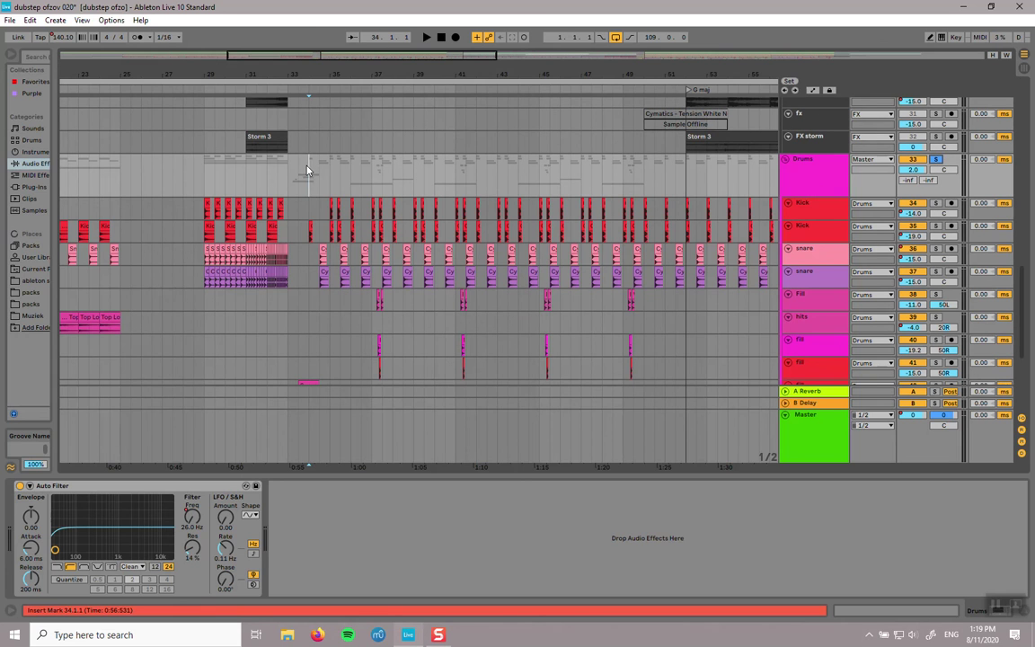
{"action": "key", "text": "space"}
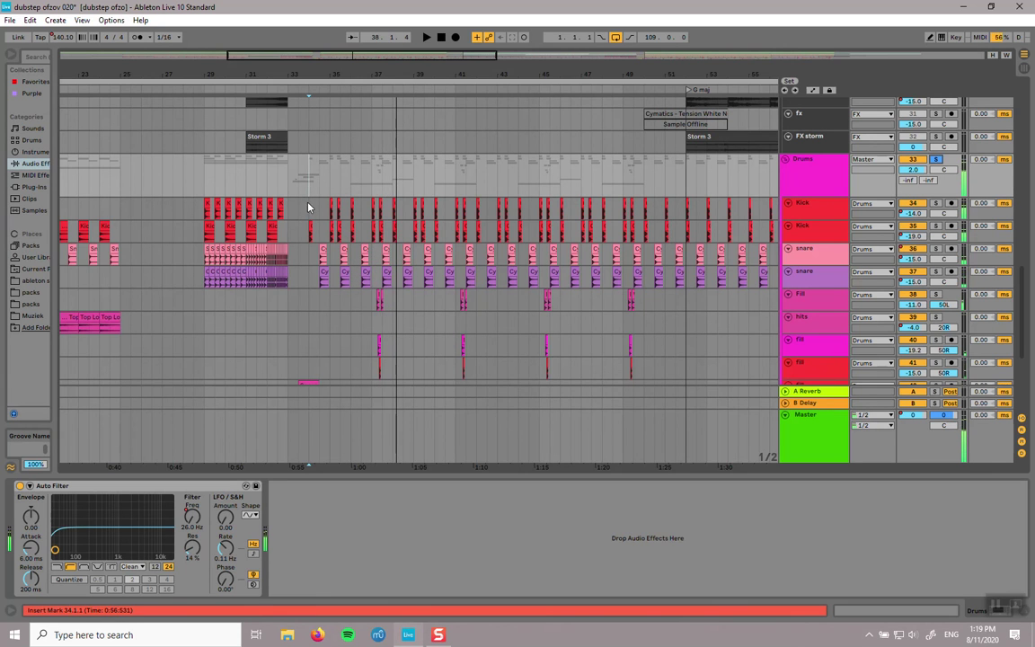
Step: Solo the two Kick and two snare tracks and play their pattern from bar 34
{"action": "left_click_drag", "start_coordinate": [308, 219], "coordinate": [409, 277]}
{"action": "left_click", "coordinate": [936, 204]}
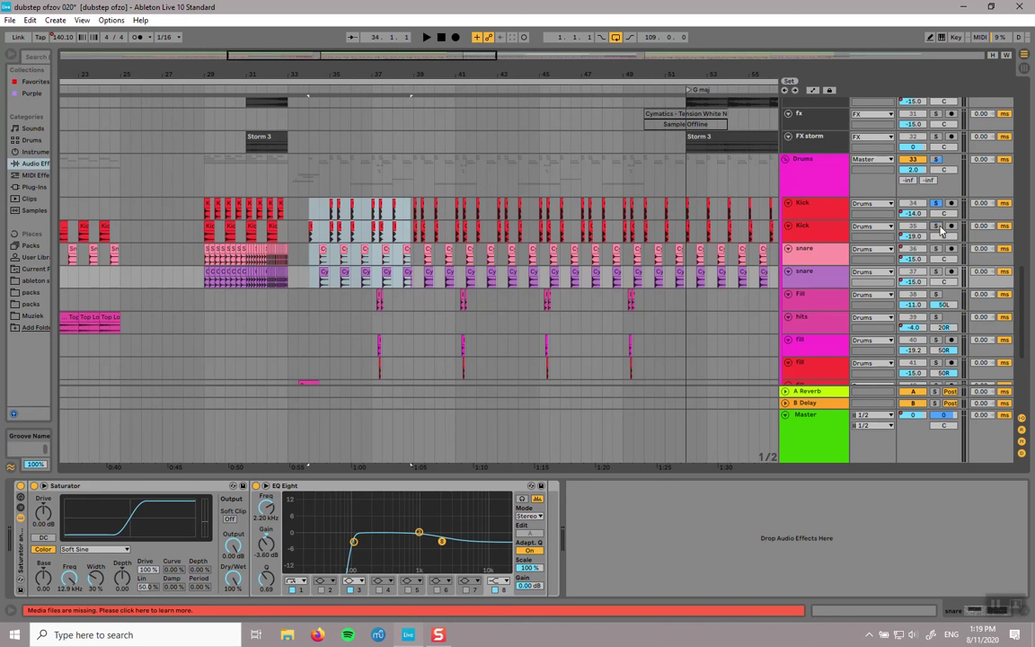
{"action": "key", "text": "space"}
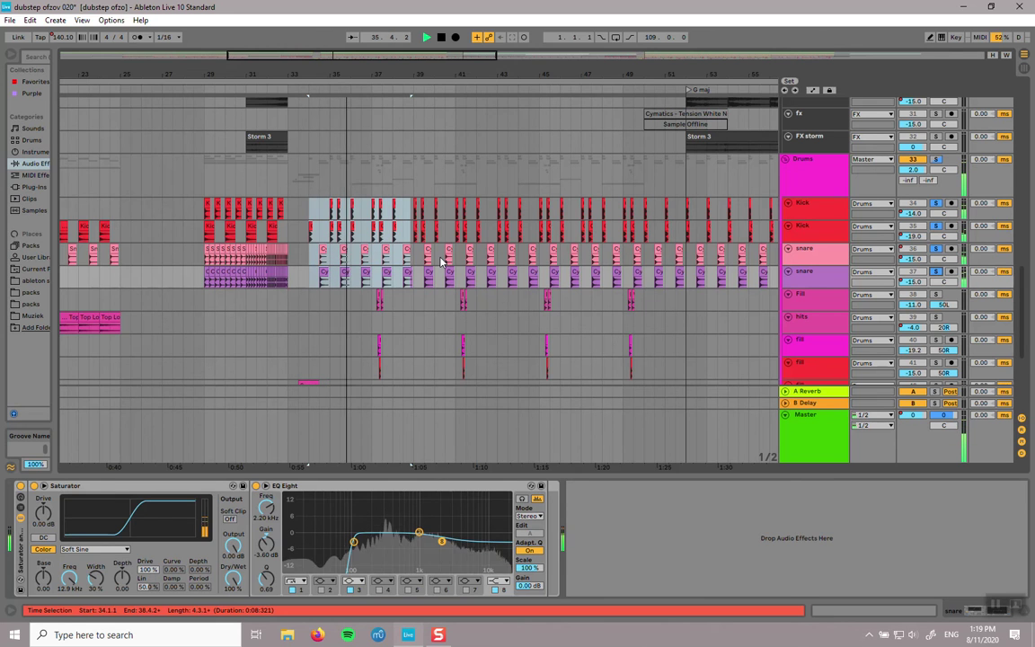
{"action": "key", "text": "space"}
{"action": "key", "text": "ctrl+l"}
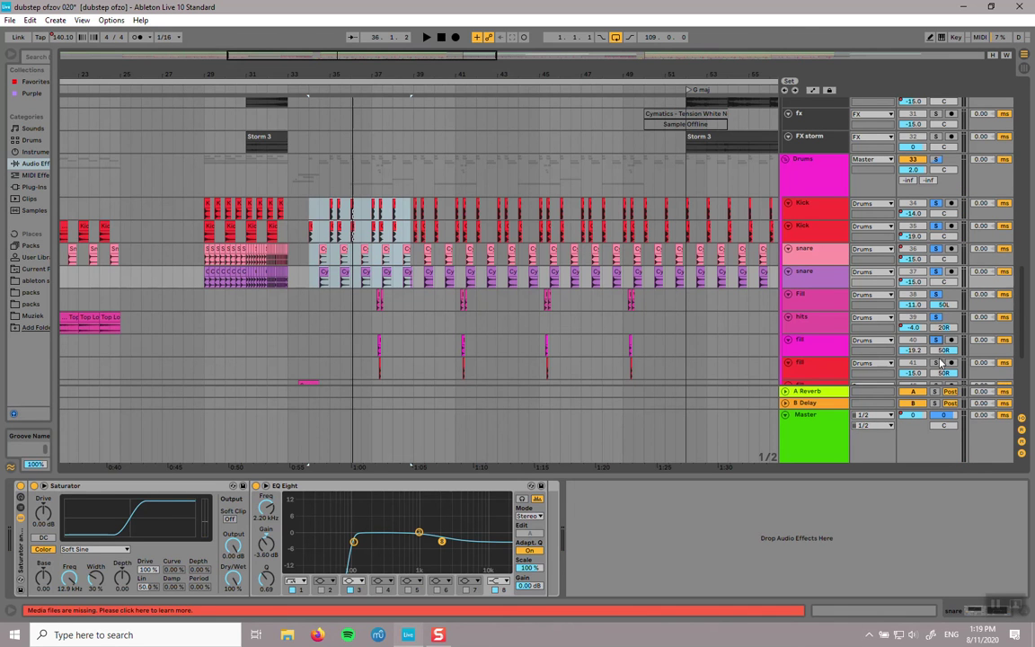
Step: Solo the hits, cymball and percussion fill tracks as well, play them from bar 37, and look over their clips
{"action": "left_click", "coordinate": [373, 305]}
{"action": "scroll", "coordinate": [464, 313], "scroll_direction": "down", "scroll_amount": 3}
{"action": "key", "text": "space"}
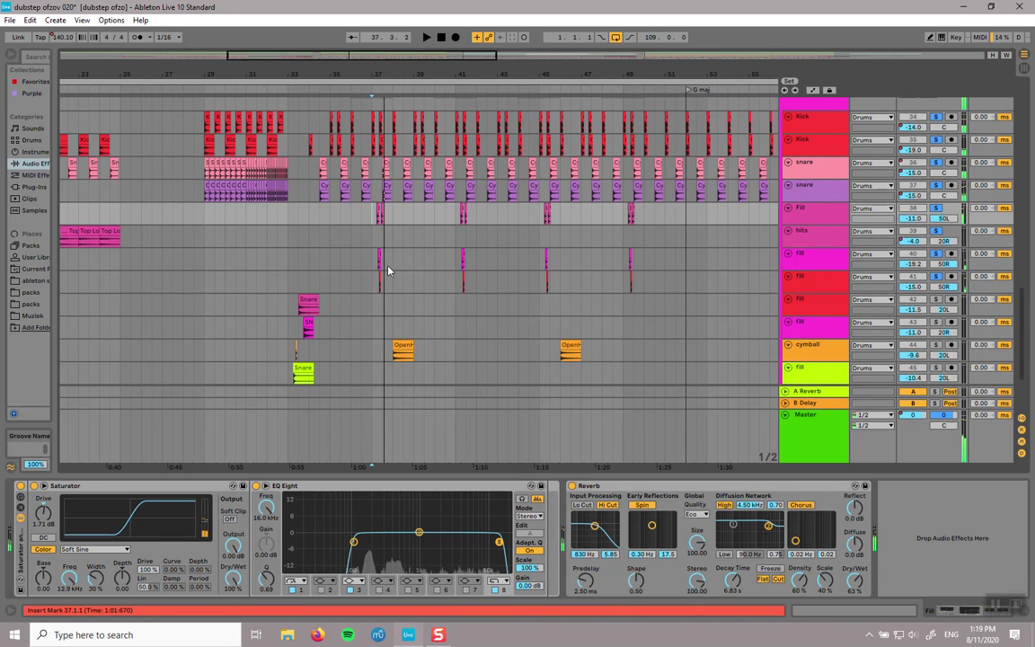
{"action": "scroll", "coordinate": [503, 283], "scroll_direction": "down", "scroll_amount": 2}
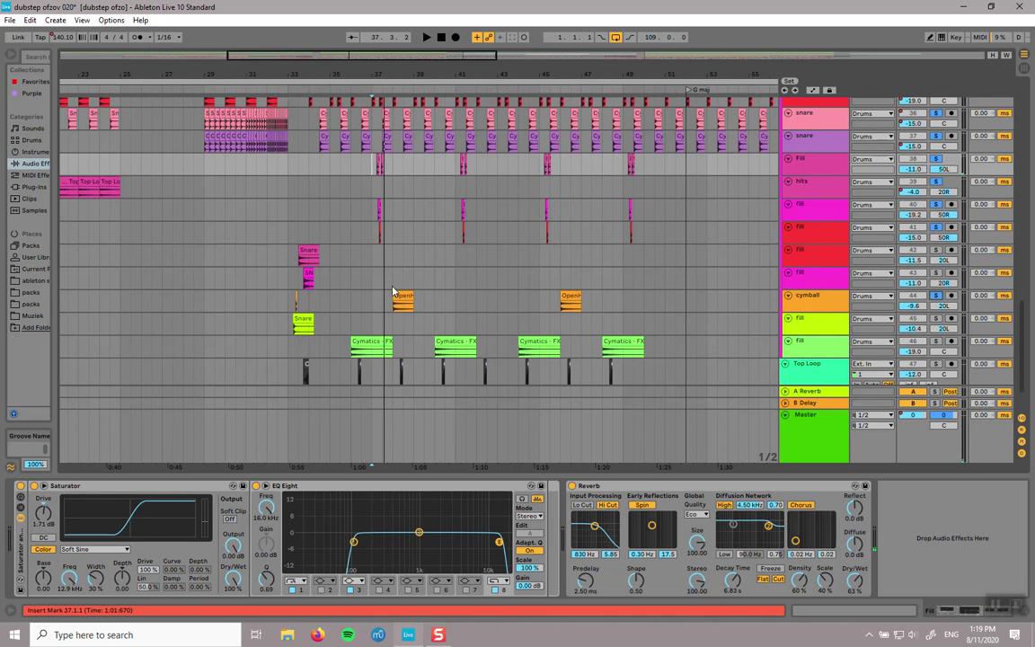
{"action": "scroll", "coordinate": [393, 292], "scroll_direction": "up", "scroll_amount": 5}
{"action": "scroll", "coordinate": [390, 171], "scroll_direction": "down", "scroll_amount": 3}
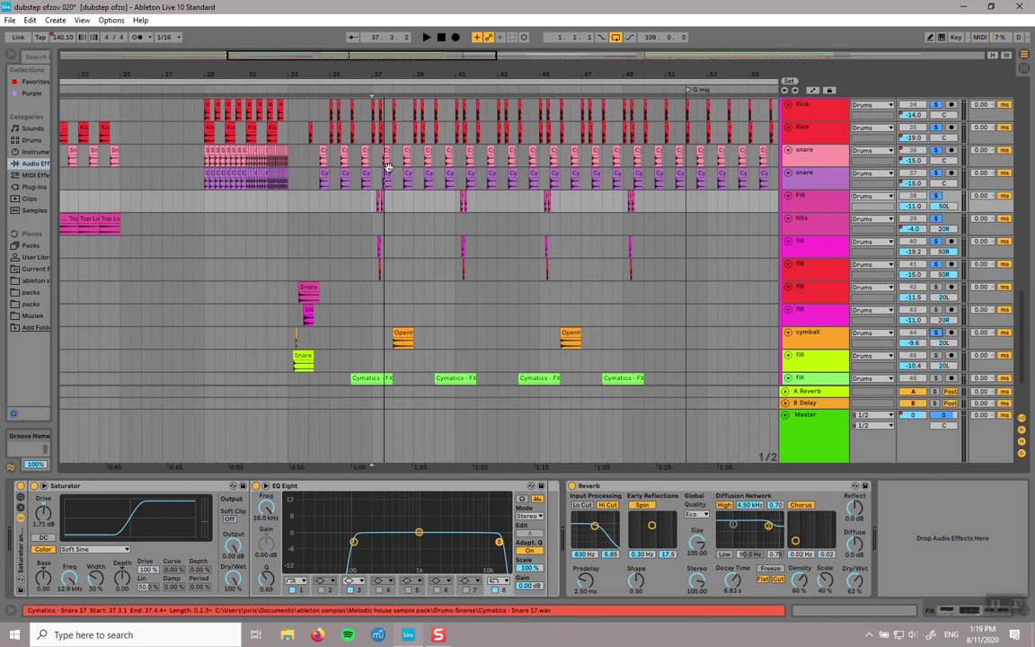
{"action": "scroll", "coordinate": [388, 168], "scroll_direction": "down", "scroll_amount": 1}
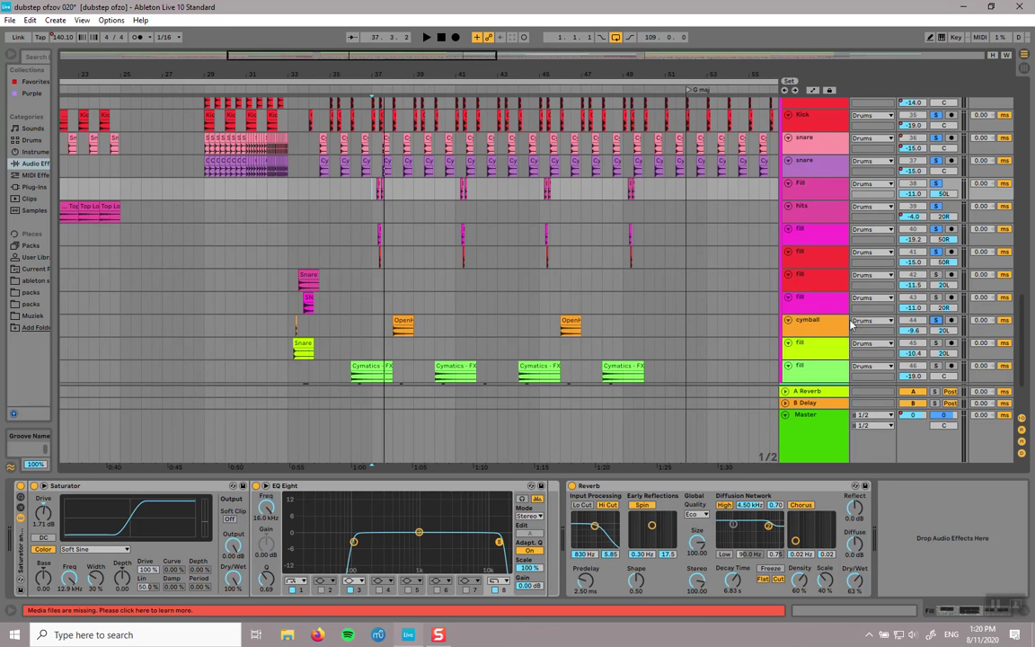
Step: Solo fill track 46 and play its Cymatics FX glass hits from bar 36 and bar 40
{"action": "scroll", "coordinate": [429, 301], "scroll_direction": "down", "scroll_amount": 2}
{"action": "left_click", "coordinate": [352, 324]}
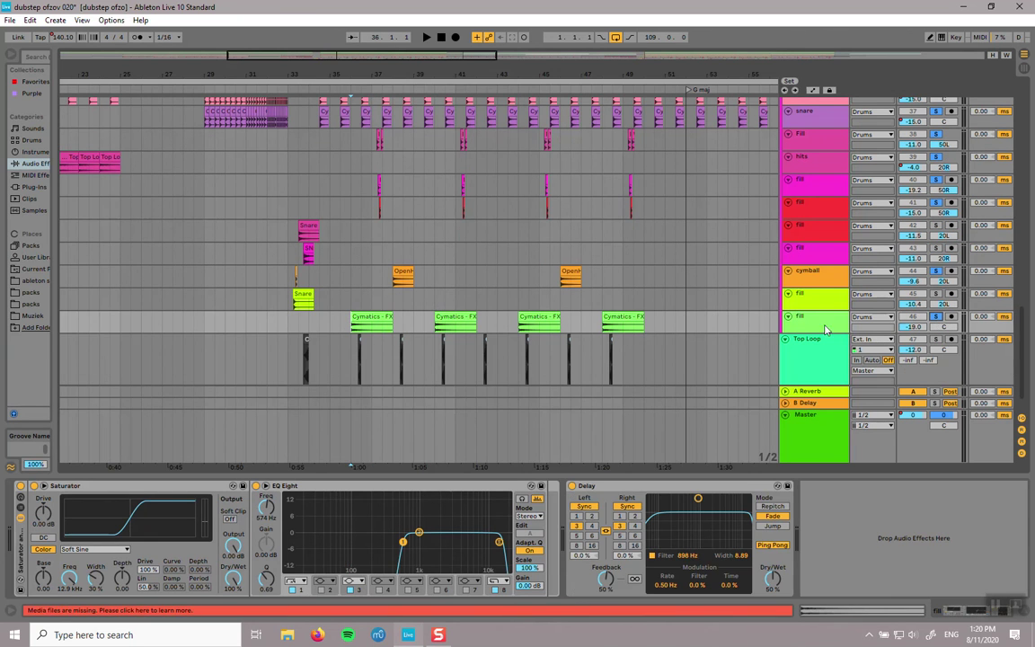
{"action": "key", "text": "space"}
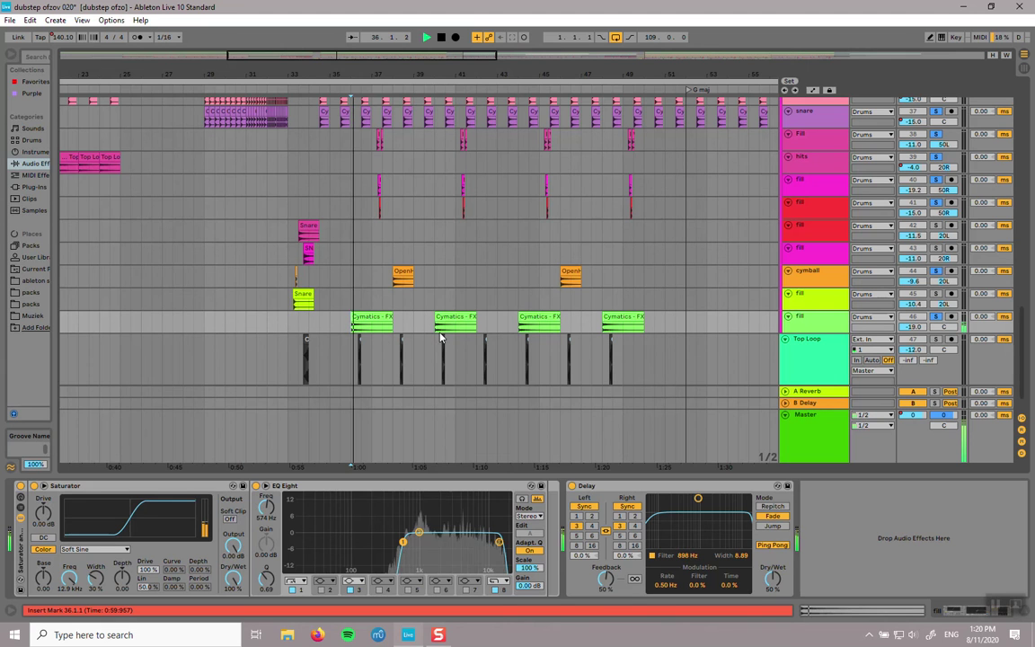
{"action": "left_click", "coordinate": [442, 338]}
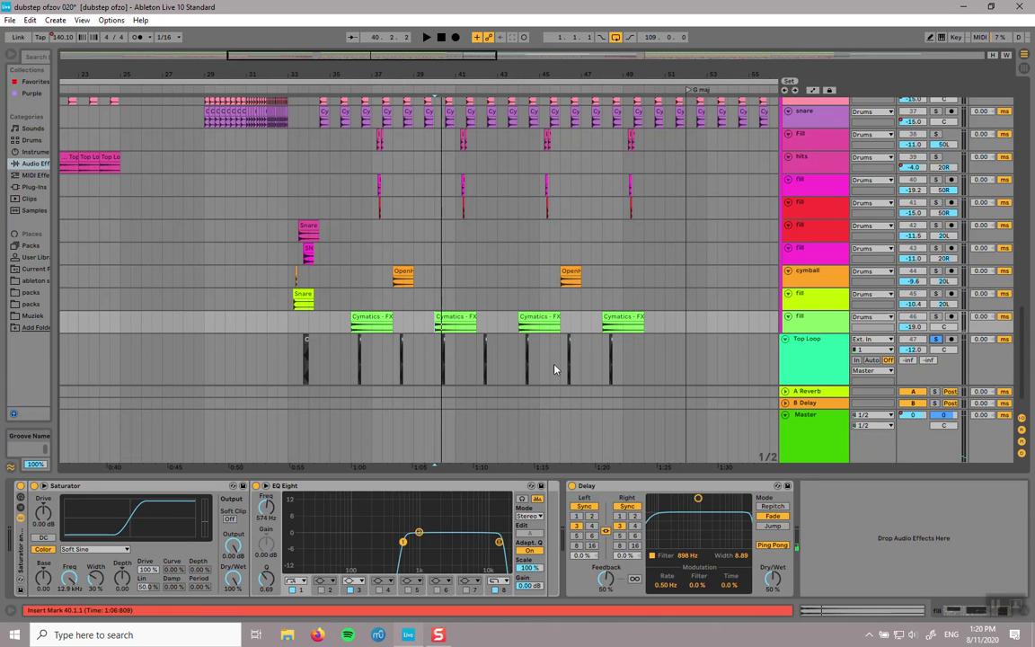
Step: Play the short Top Loop clips on soloed track 47 around bars 36 and 38
{"action": "left_click", "coordinate": [360, 366]}
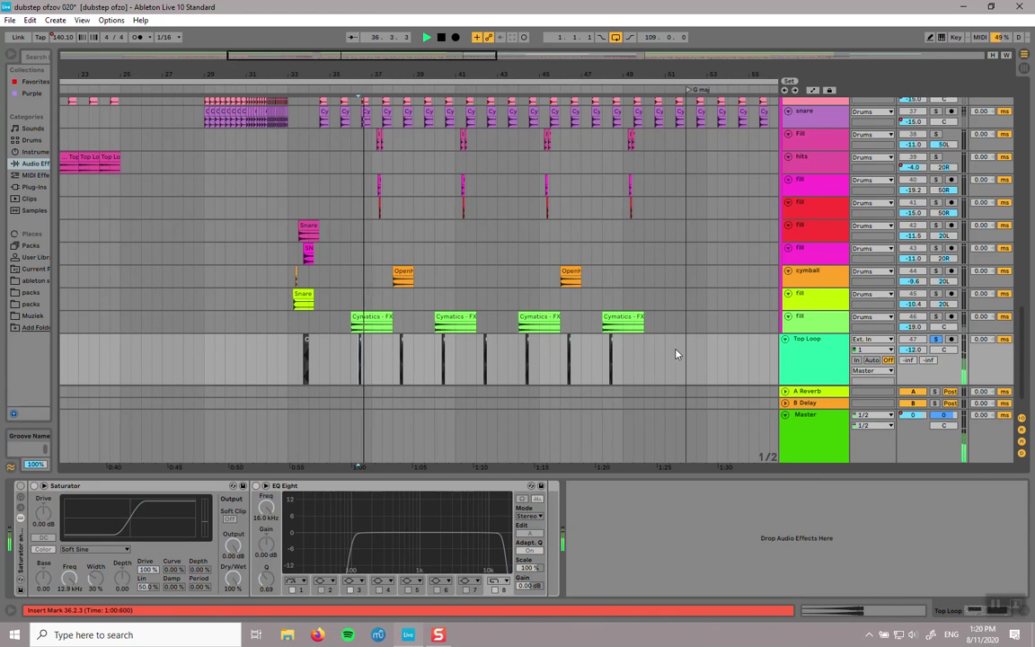
{"action": "left_click", "coordinate": [404, 371]}
{"action": "key", "text": "space"}
{"action": "key", "text": "space"}
{"action": "scroll", "coordinate": [401, 370], "scroll_direction": "up", "scroll_amount": 5}
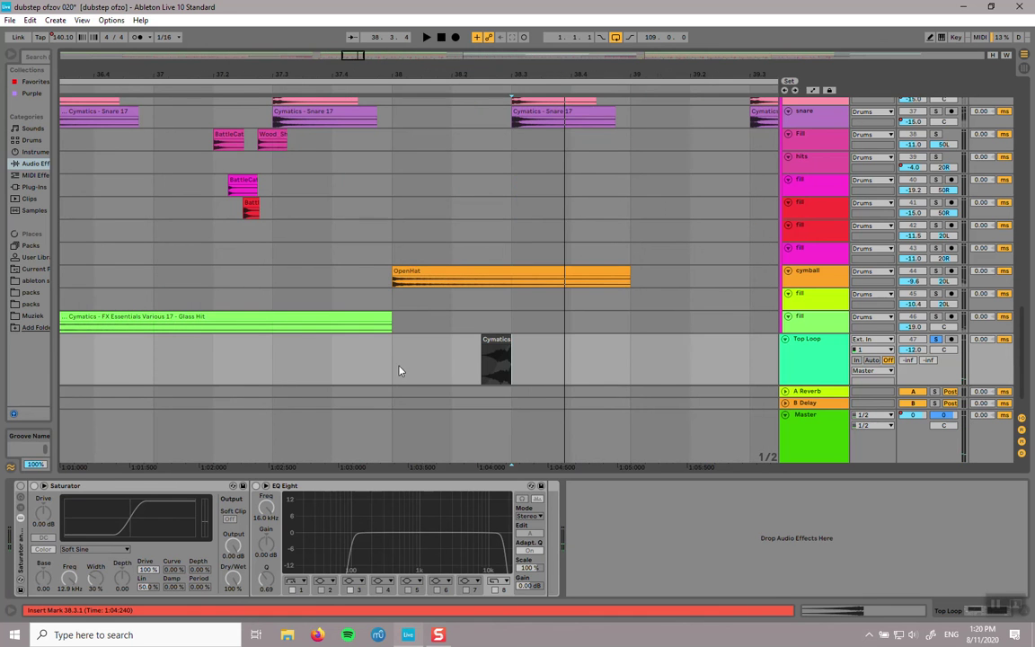
{"action": "left_click", "coordinate": [484, 367]}
{"action": "key", "text": "space"}
{"action": "key", "text": "space"}
{"action": "scroll", "coordinate": [524, 373], "scroll_direction": "down", "scroll_amount": 5}
{"action": "scroll", "coordinate": [536, 375], "scroll_direction": "down", "scroll_amount": 3}
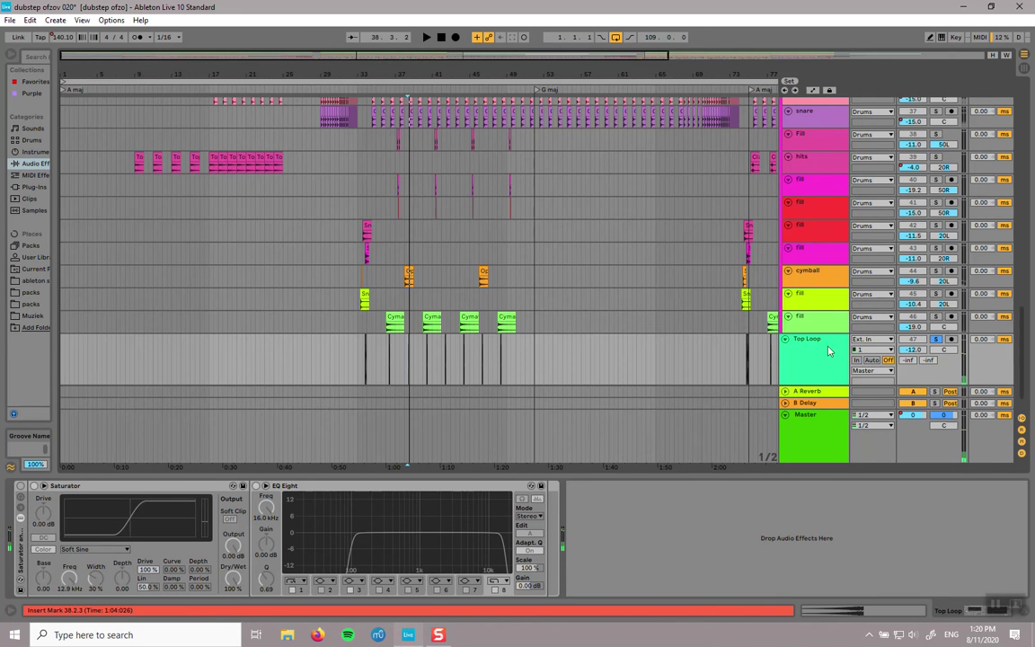
Step: Solo the Drums group again and play all the drop's drum layers together from bar 38
{"action": "scroll", "coordinate": [945, 331], "scroll_direction": "up", "scroll_amount": 4}
{"action": "left_click", "coordinate": [935, 159]}
{"action": "key", "text": "space"}
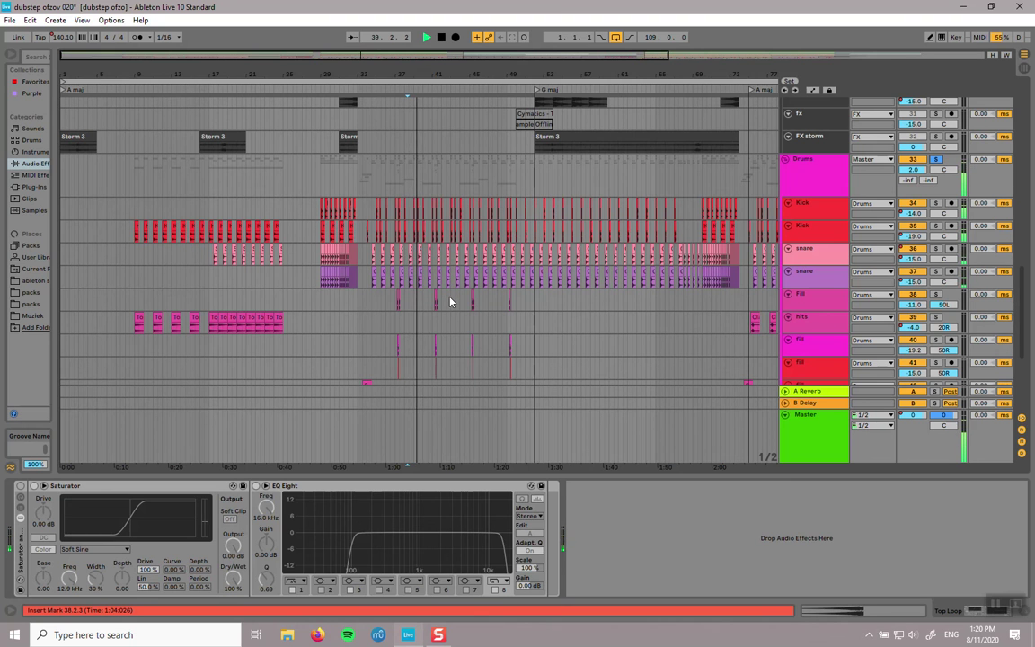
{"action": "scroll", "coordinate": [450, 302], "scroll_direction": "down", "scroll_amount": 1}
{"action": "scroll", "coordinate": [450, 302], "scroll_direction": "down", "scroll_amount": 4}
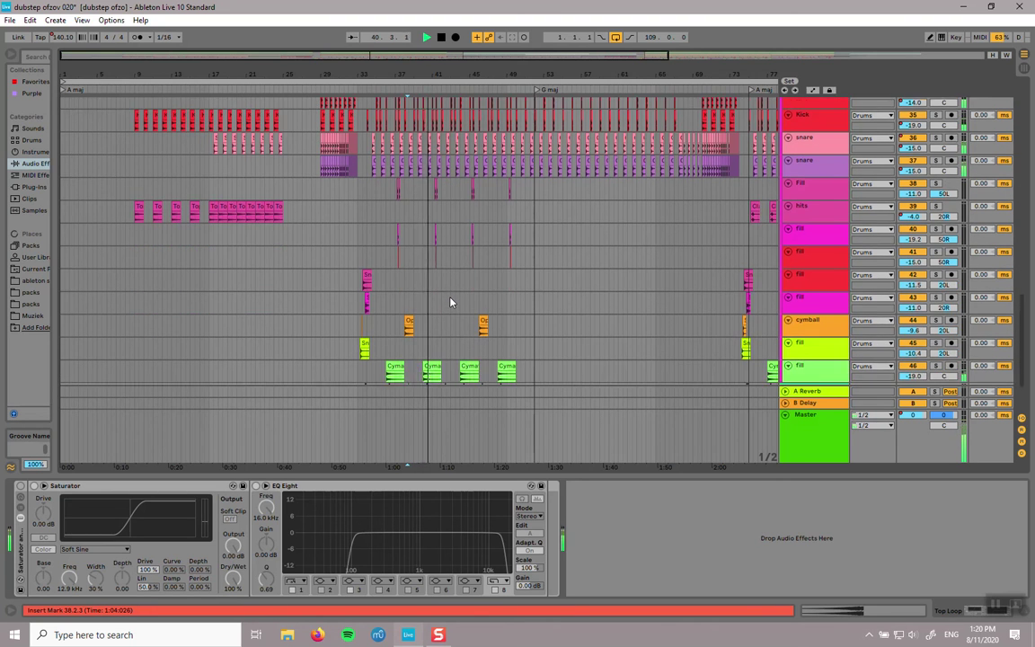
{"action": "scroll", "coordinate": [450, 302], "scroll_direction": "up", "scroll_amount": 4}
Step: Examine the chords, keys and strings parts across the whole arrangement, along with the A maj and G maj locators
{"action": "scroll", "coordinate": [460, 310], "scroll_direction": "up", "scroll_amount": 10}
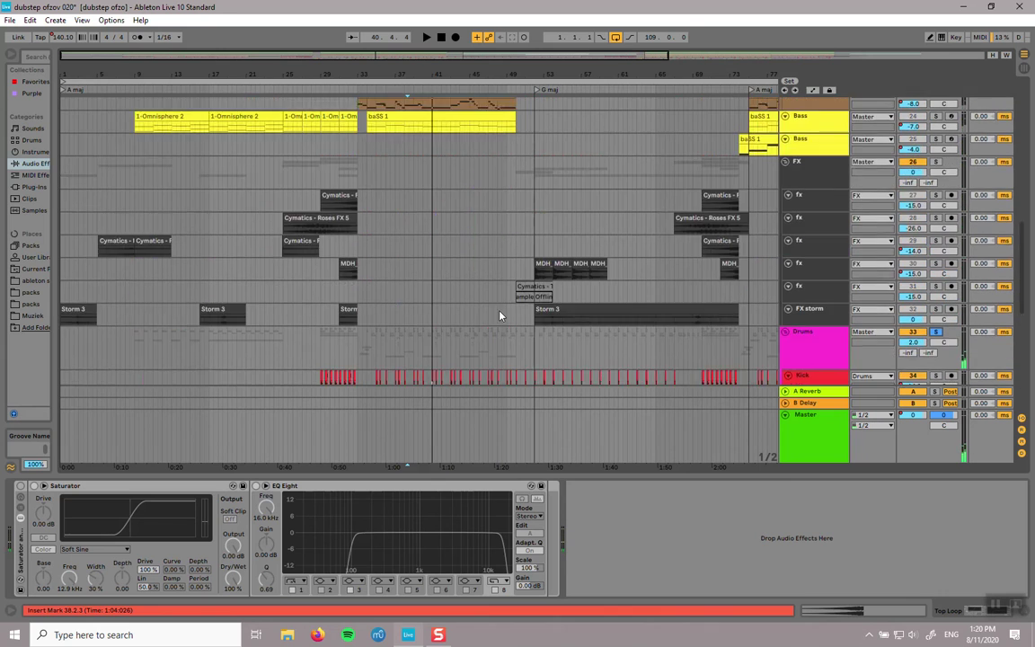
{"action": "scroll", "coordinate": [562, 299], "scroll_direction": "down", "scroll_amount": 2}
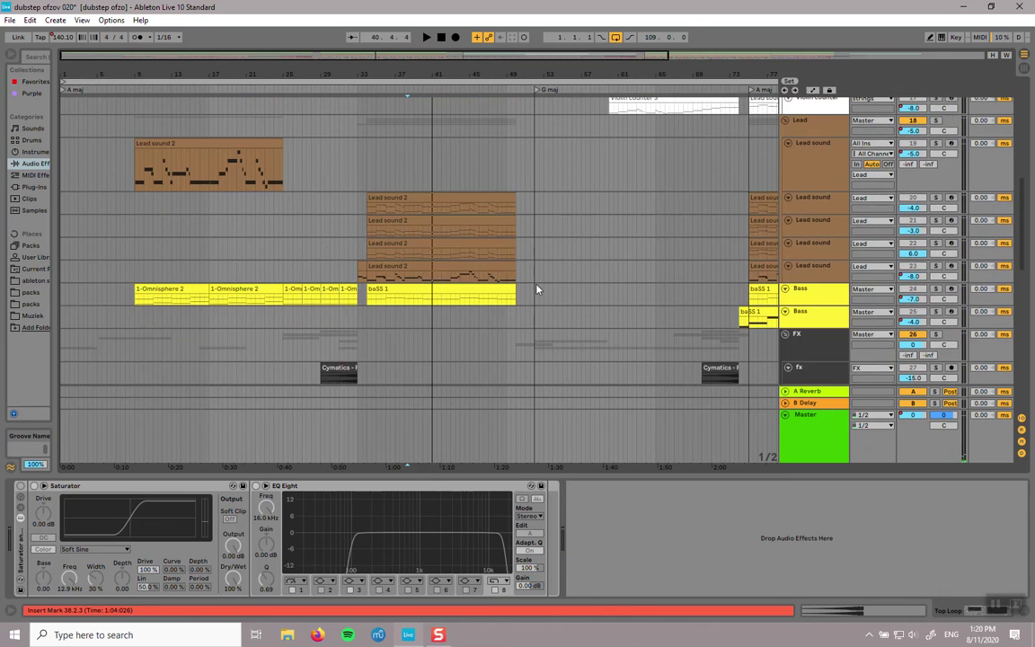
{"action": "scroll", "coordinate": [539, 288], "scroll_direction": "up", "scroll_amount": 12}
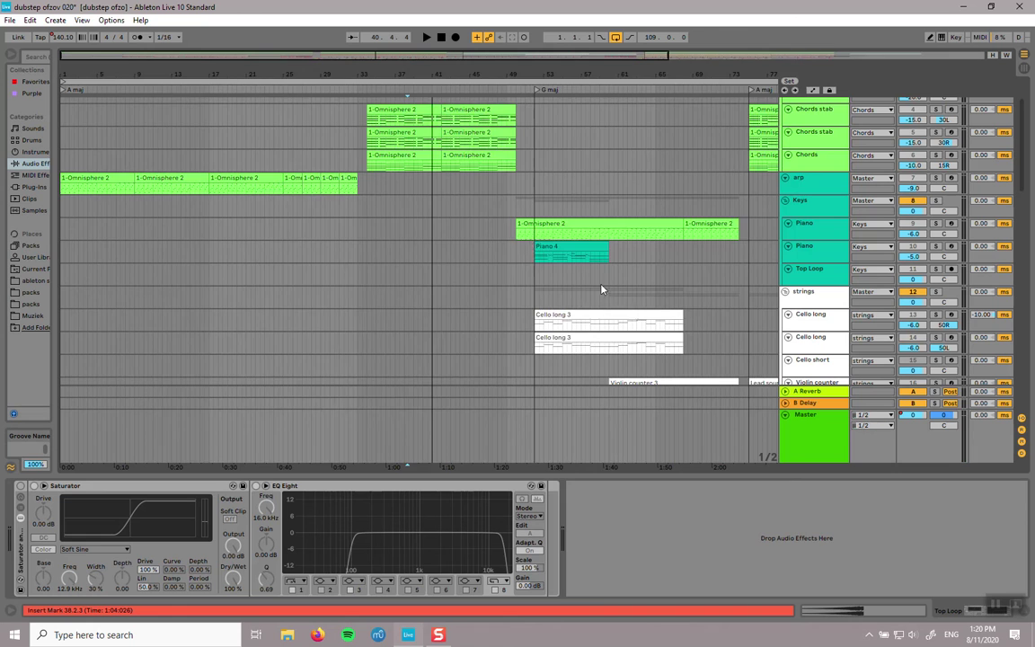
{"action": "scroll", "coordinate": [557, 279], "scroll_direction": "down", "scroll_amount": 2}
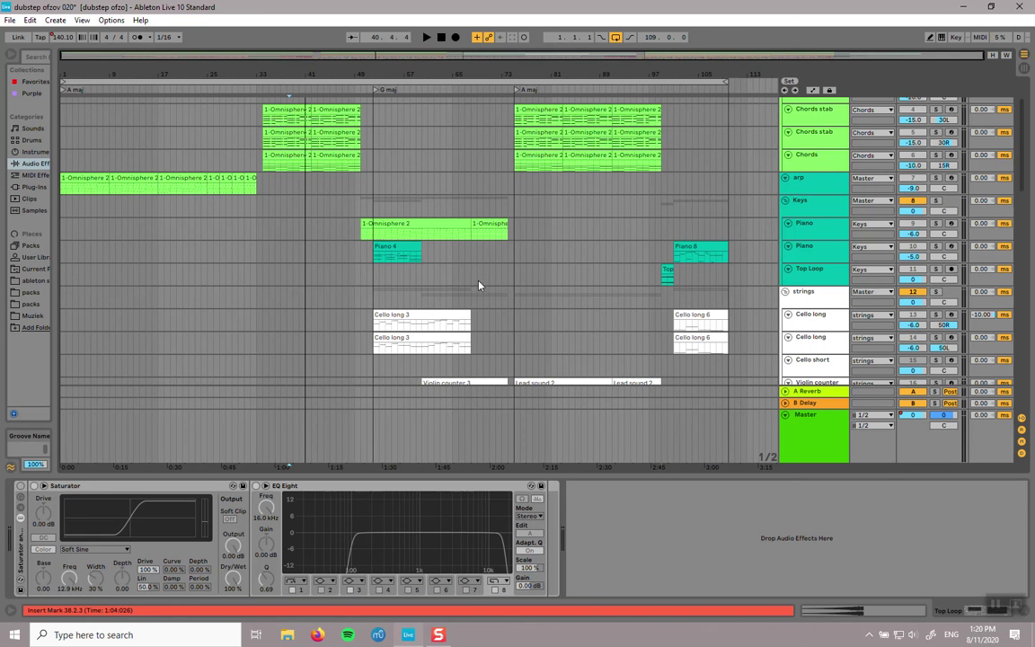
{"action": "scroll", "coordinate": [383, 187], "scroll_direction": "down", "scroll_amount": 1}
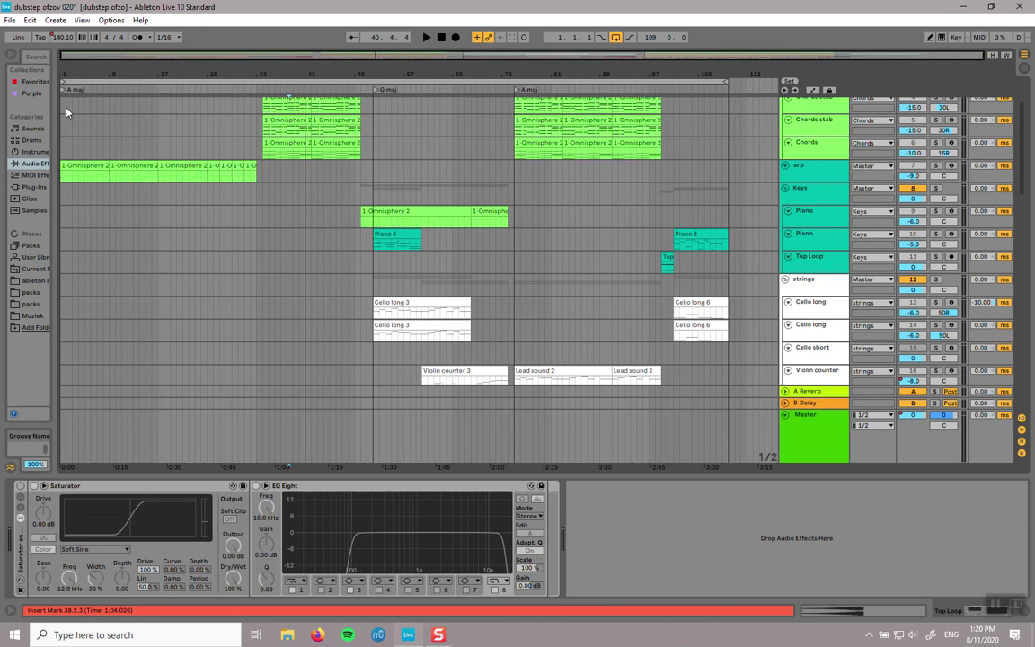
{"action": "left_click", "coordinate": [377, 94]}
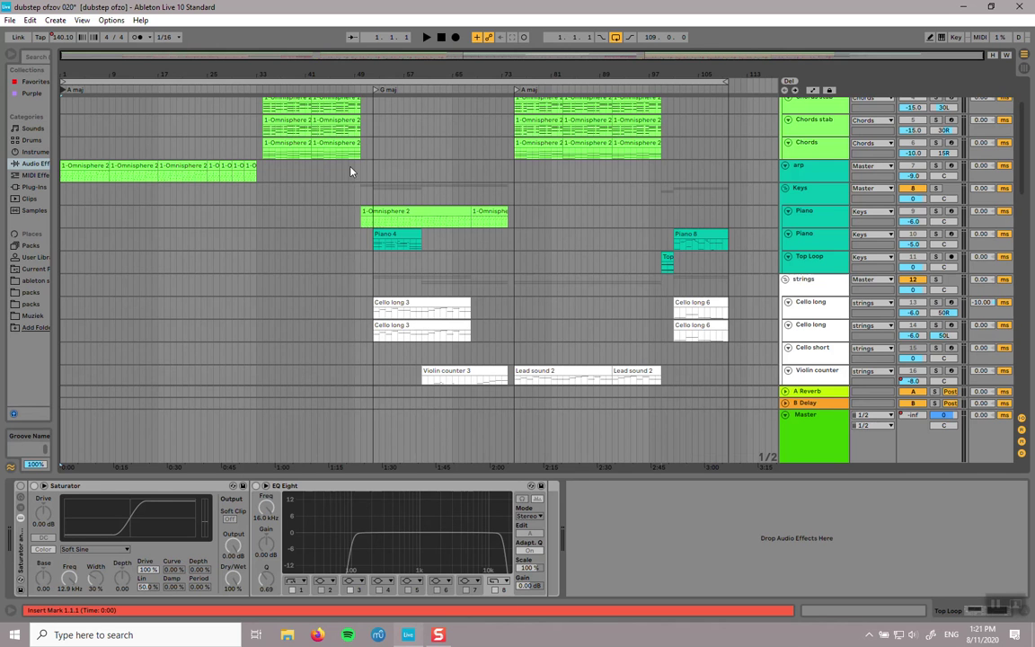
{"action": "scroll", "coordinate": [423, 193], "scroll_direction": "up", "scroll_amount": 3}
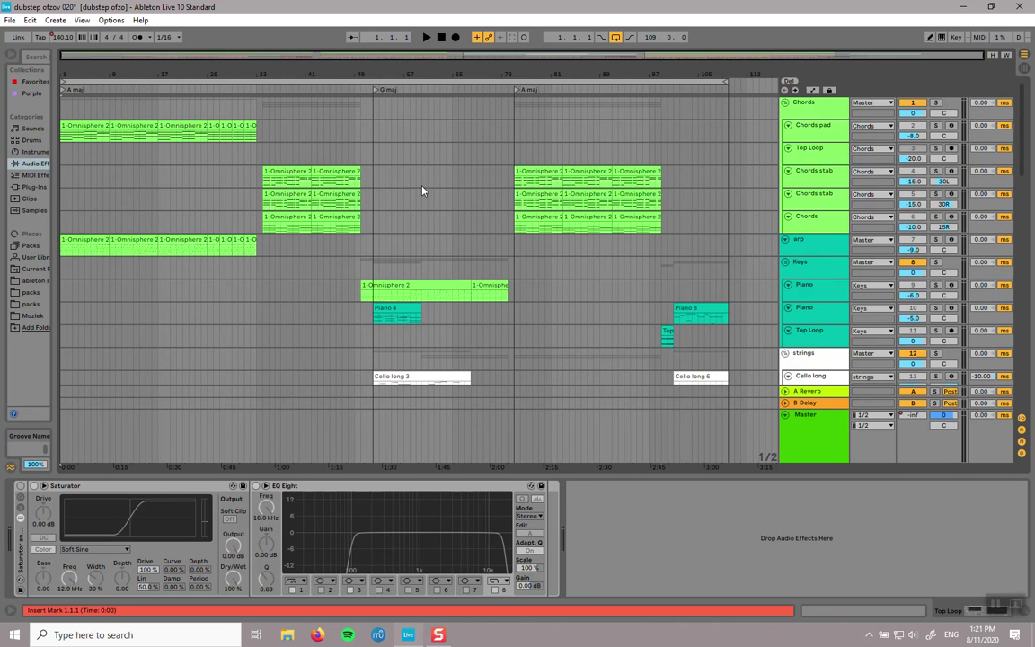
{"action": "scroll", "coordinate": [423, 204], "scroll_direction": "down", "scroll_amount": 3}
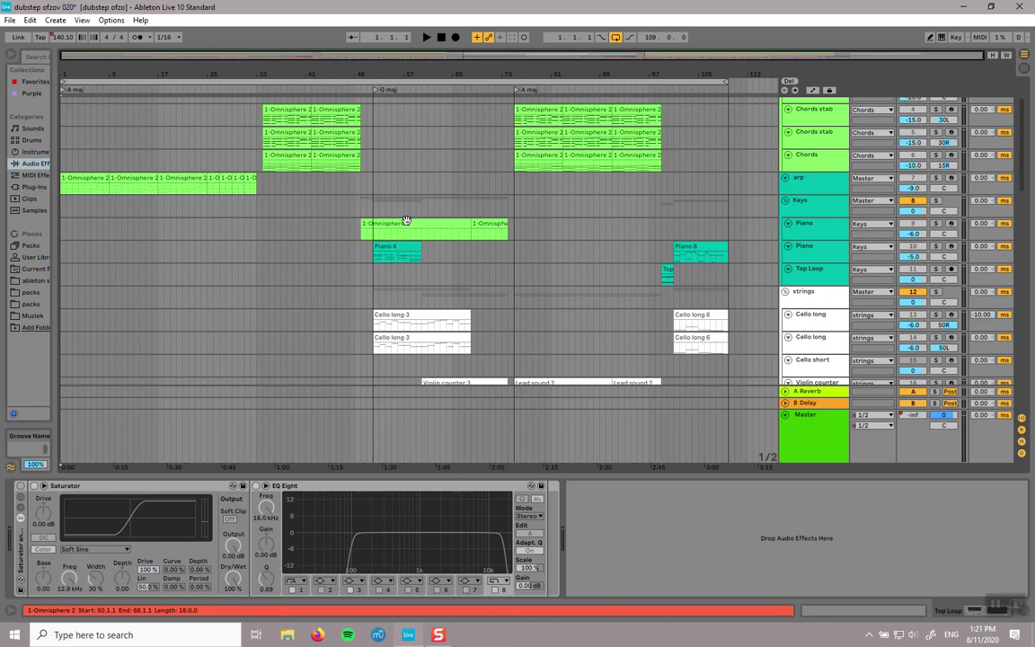
Step: Open the notes of the Piano track's clip at bar 50 and enlarge the note editor to show its full range
{"action": "double_click", "coordinate": [407, 222]}
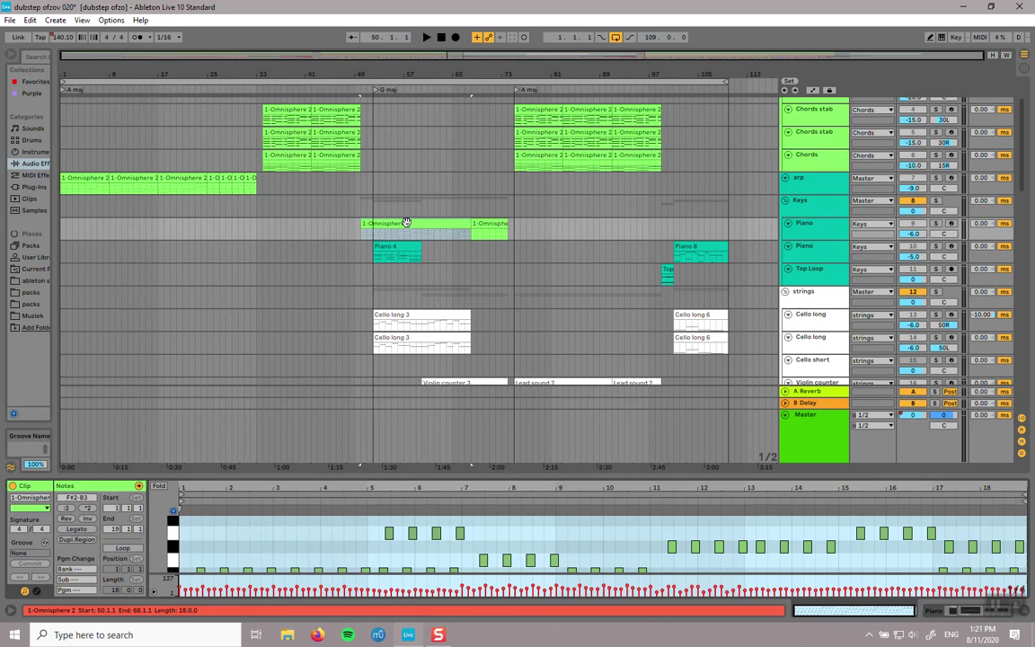
{"action": "left_click_drag", "start_coordinate": [506, 473], "coordinate": [555, 162]}
{"action": "scroll", "coordinate": [283, 324], "scroll_direction": "up", "scroll_amount": 3}
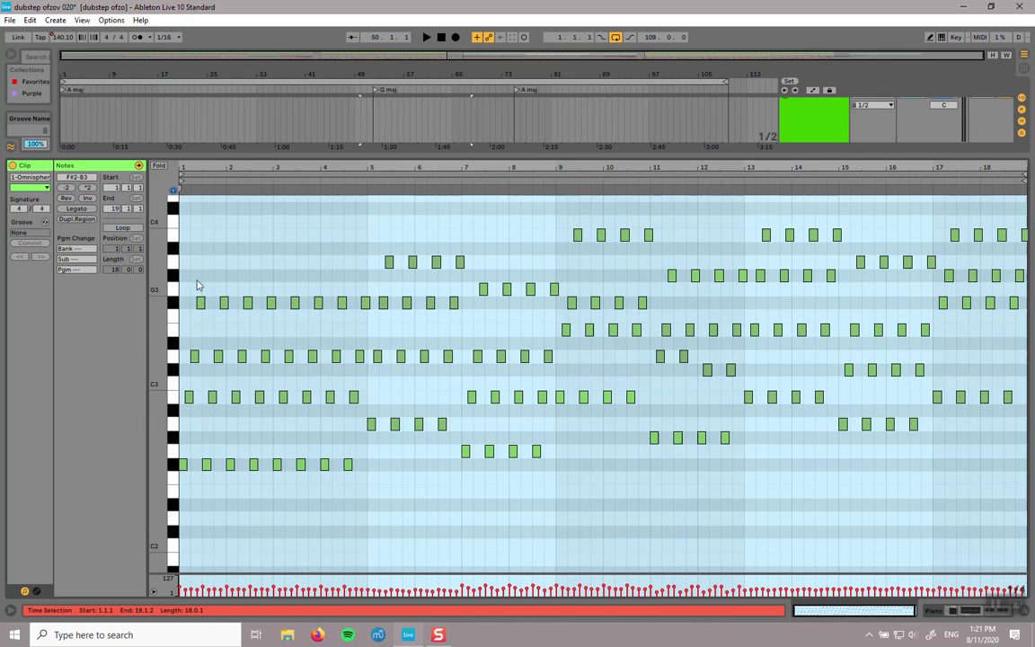
Step: Transpose all notes of the Piano clip down one semitone and back up again
{"action": "left_click", "coordinate": [179, 208]}
{"action": "left_click_drag", "start_coordinate": [179, 209], "coordinate": [1029, 573]}
{"action": "key", "text": "Down"}
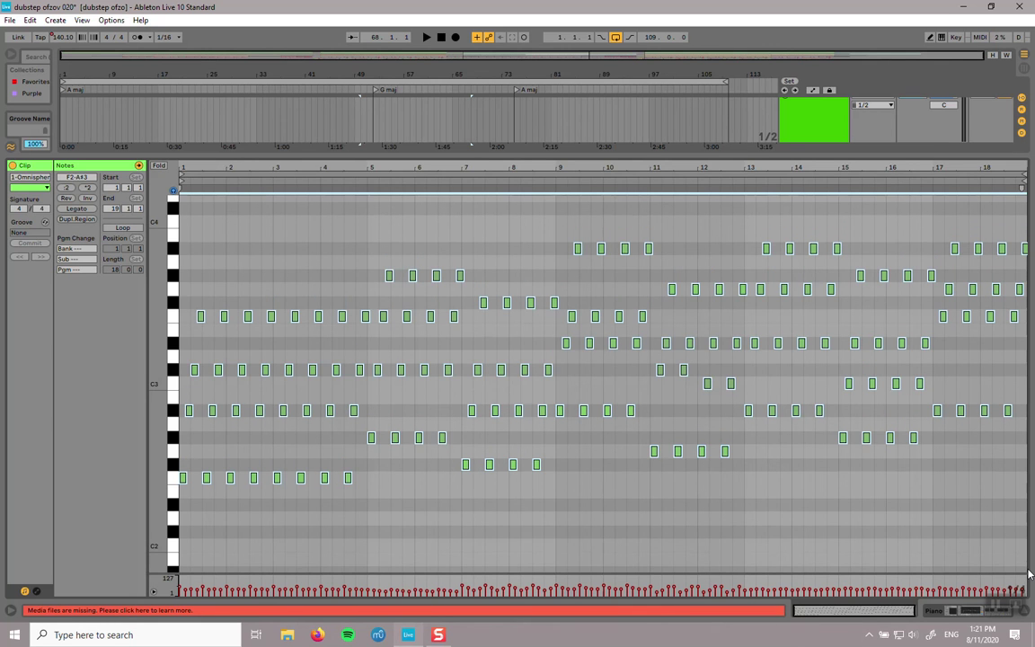
{"action": "key", "text": "Up"}
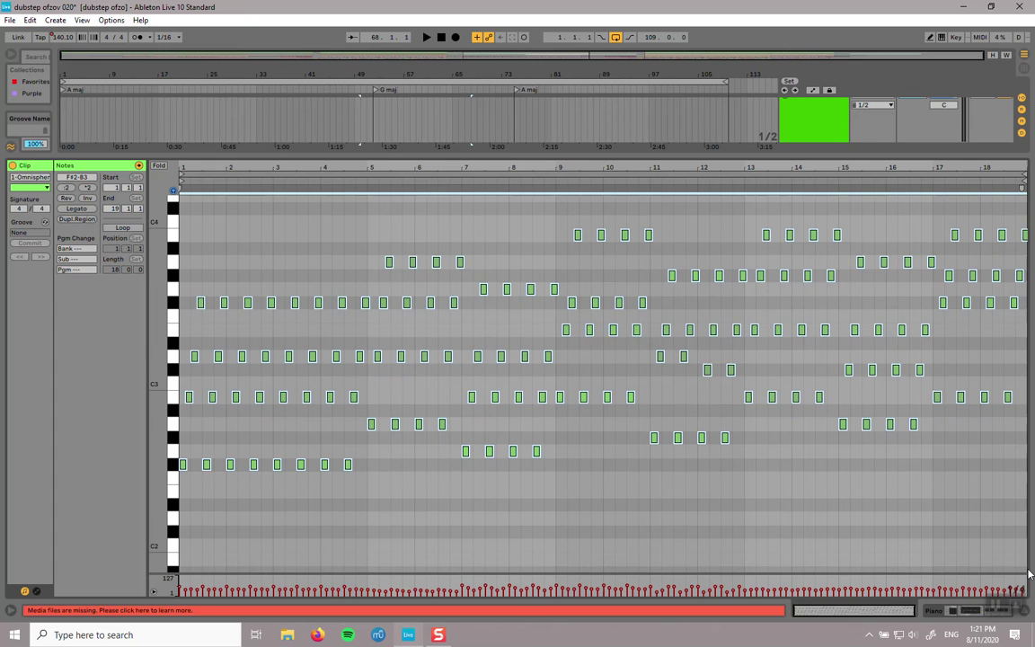
Step: Return from the Piano clip to the arrangement and open the Chords pad clip at bar 17 in an enlarged note editor
{"action": "left_click", "coordinate": [191, 477]}
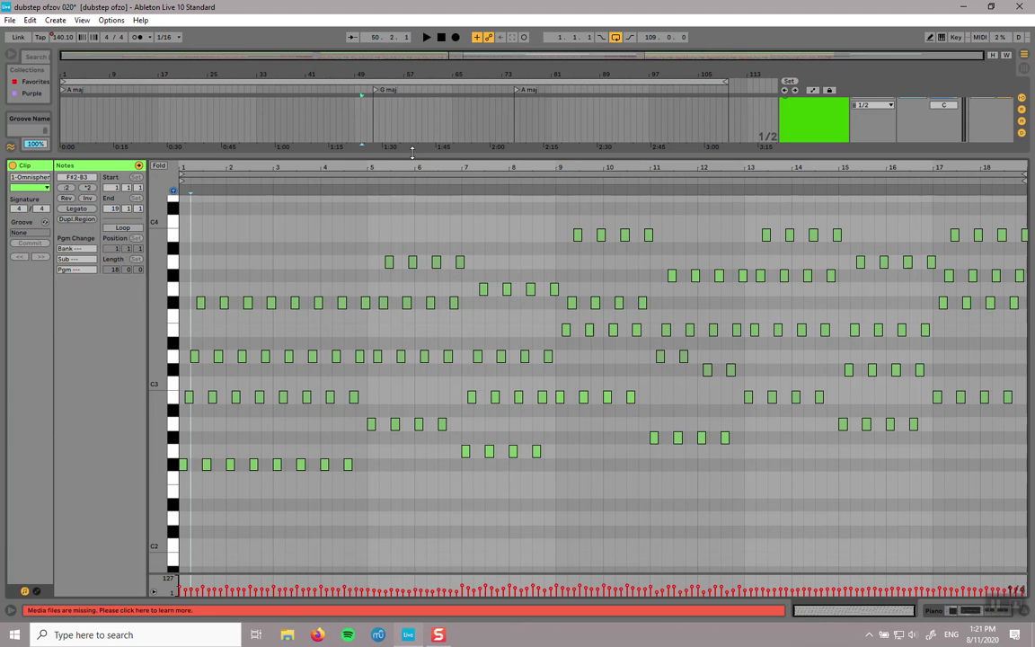
{"action": "key", "text": "ctrl+alt+l"}
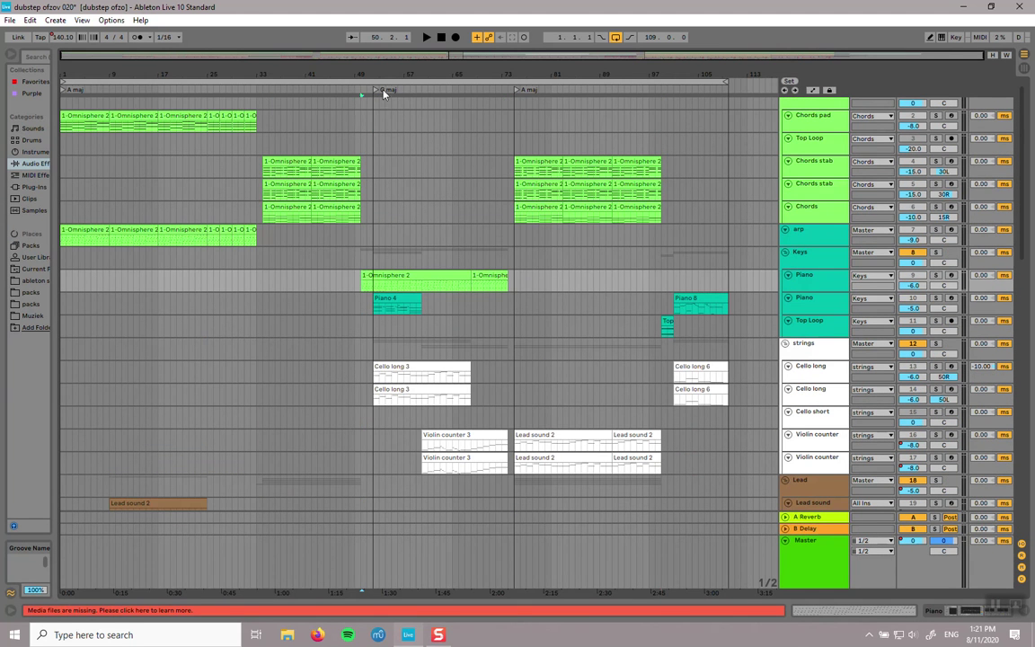
{"action": "double_click", "coordinate": [194, 116]}
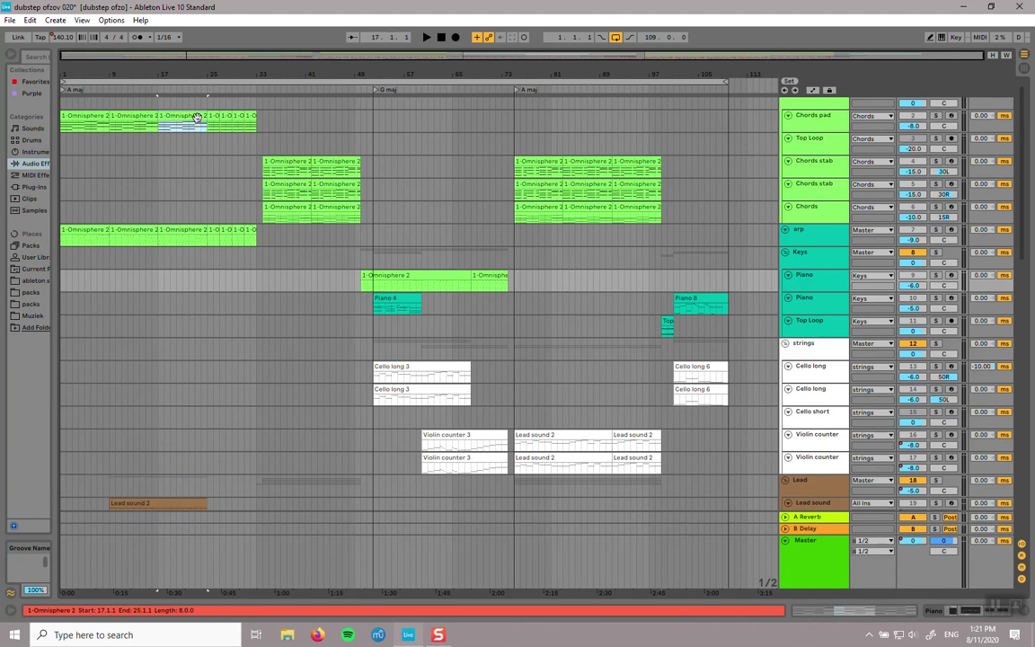
{"action": "left_click_drag", "start_coordinate": [383, 474], "coordinate": [388, 117]}
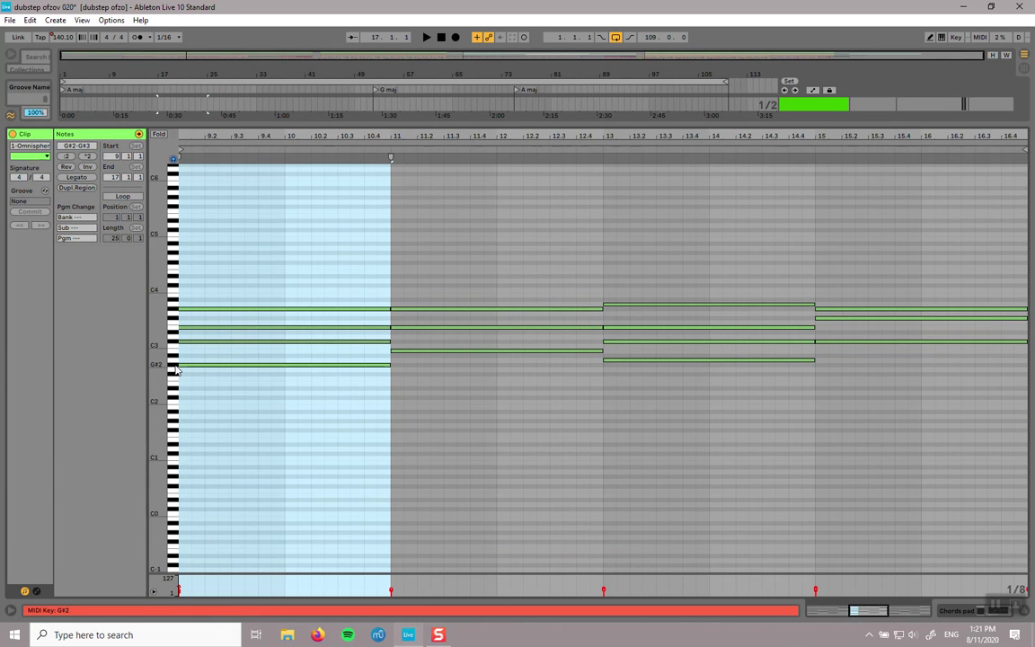
Step: Transpose all notes of the Chords pad clip down two semitones and back up, then shrink the note editor
{"action": "left_click_drag", "start_coordinate": [256, 254], "coordinate": [951, 432]}
{"action": "key", "text": "Down"}
{"action": "key", "text": "Down"}
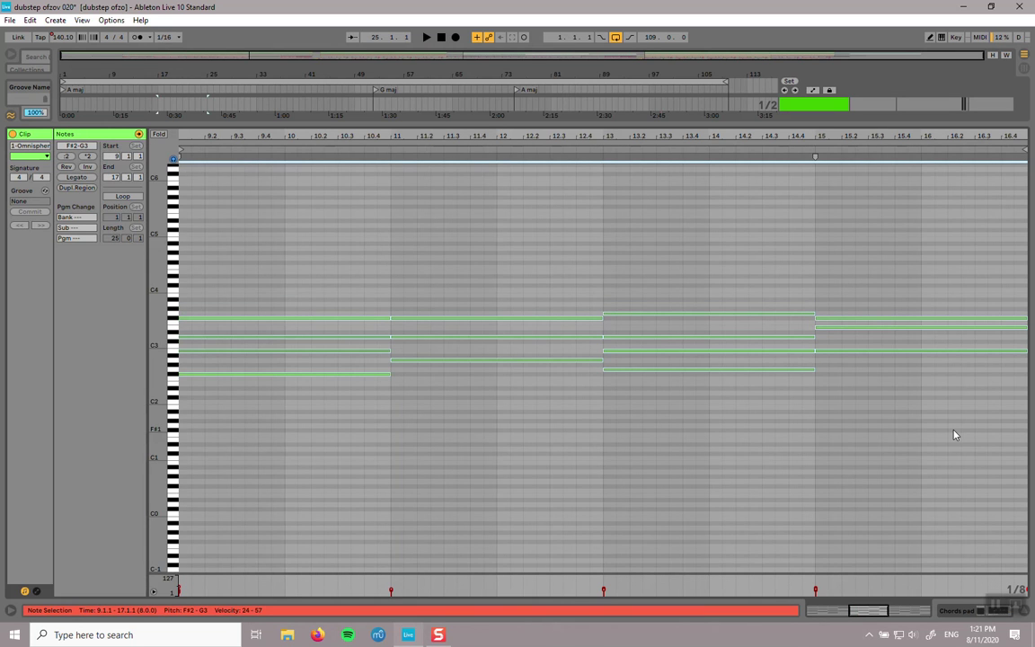
{"action": "key", "text": "Up"}
{"action": "key", "text": "Up"}
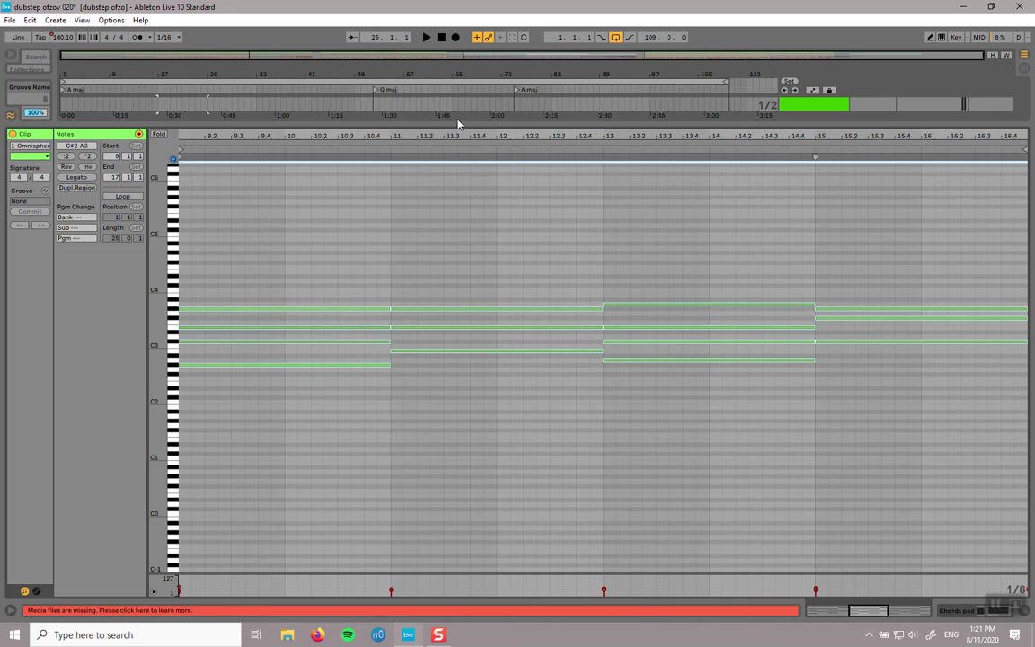
{"action": "left_click_drag", "start_coordinate": [457, 121], "coordinate": [432, 575]}
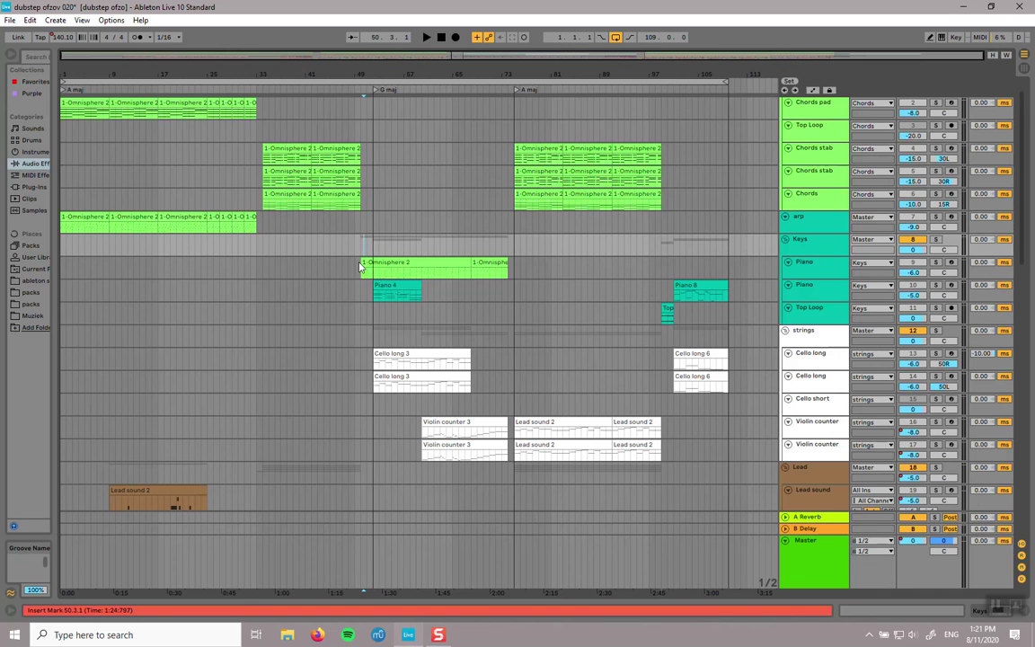
Step: Play the break from bar 50 with the solo cleared so that all tracks sound together
{"action": "left_click_drag", "start_coordinate": [364, 262], "coordinate": [514, 265]}
{"action": "left_click_drag", "start_coordinate": [258, 226], "coordinate": [186, 228]}
{"action": "left_click", "coordinate": [362, 250]}
{"action": "key", "text": "space"}
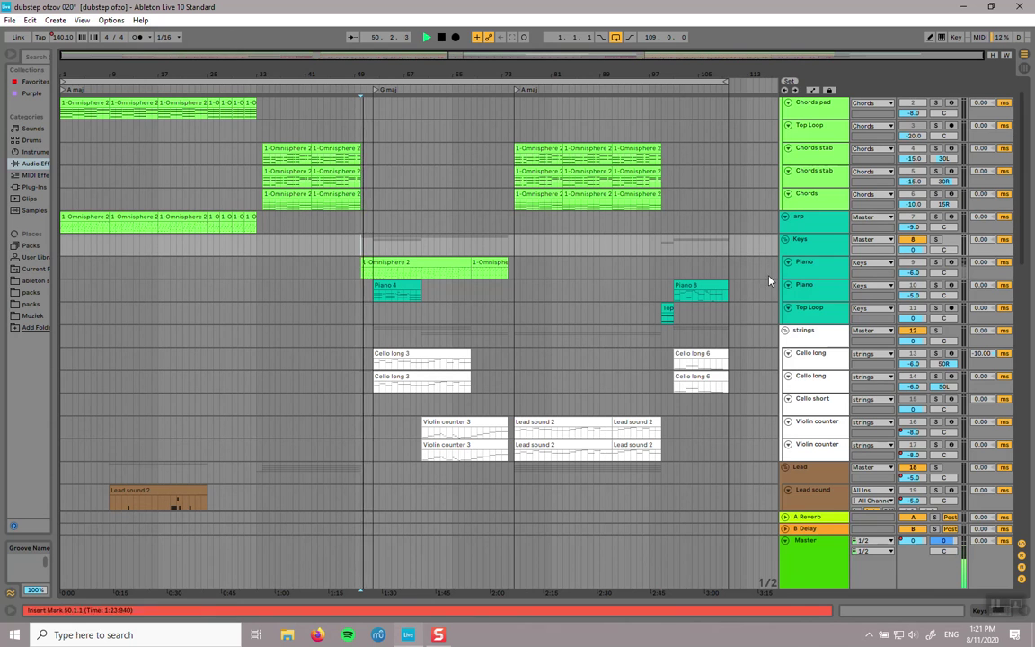
{"action": "left_click", "coordinate": [939, 264]}
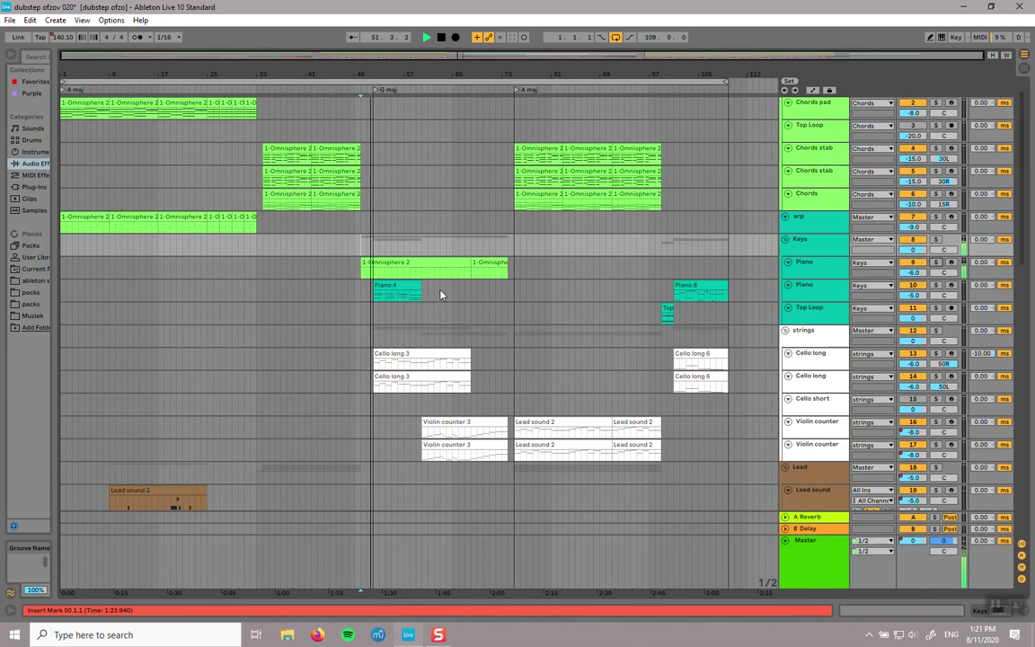
{"action": "scroll", "coordinate": [463, 301], "scroll_direction": "down", "scroll_amount": 2}
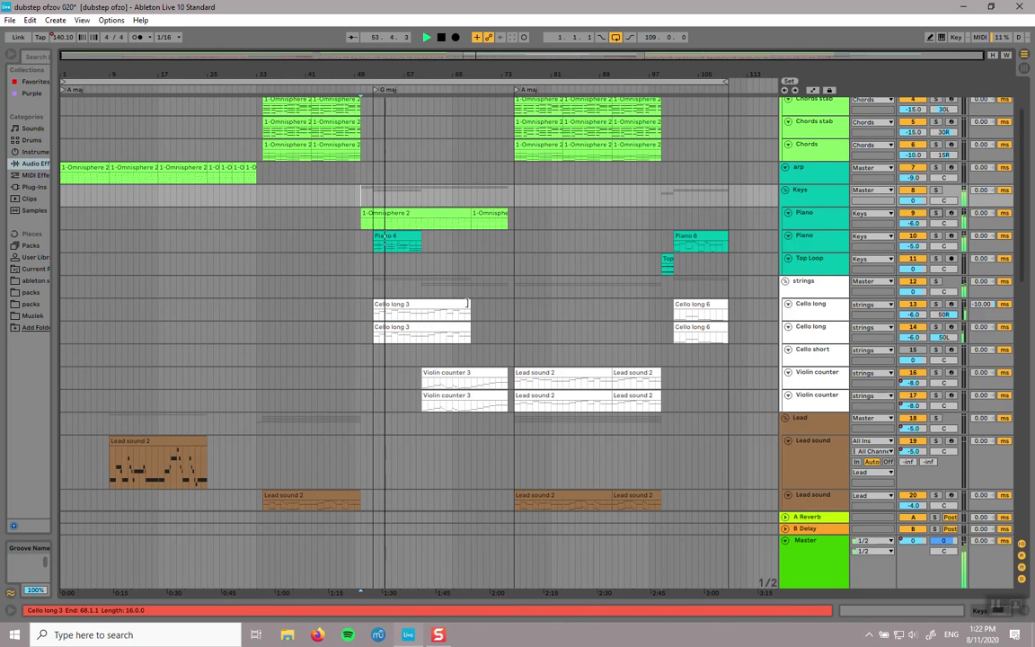
{"action": "key", "text": "space"}
Step: Open the Piano 4 clip at bar 52 and enlarge the note editor to show its notes
{"action": "scroll", "coordinate": [402, 251], "scroll_direction": "up", "scroll_amount": 2}
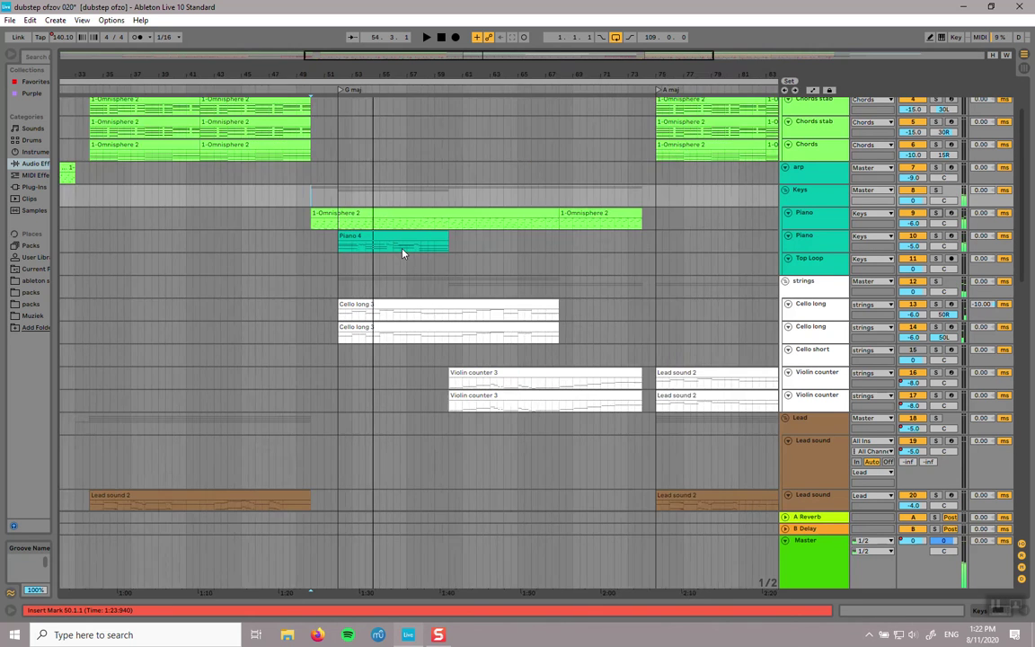
{"action": "left_click_drag", "start_coordinate": [258, 248], "coordinate": [510, 252]}
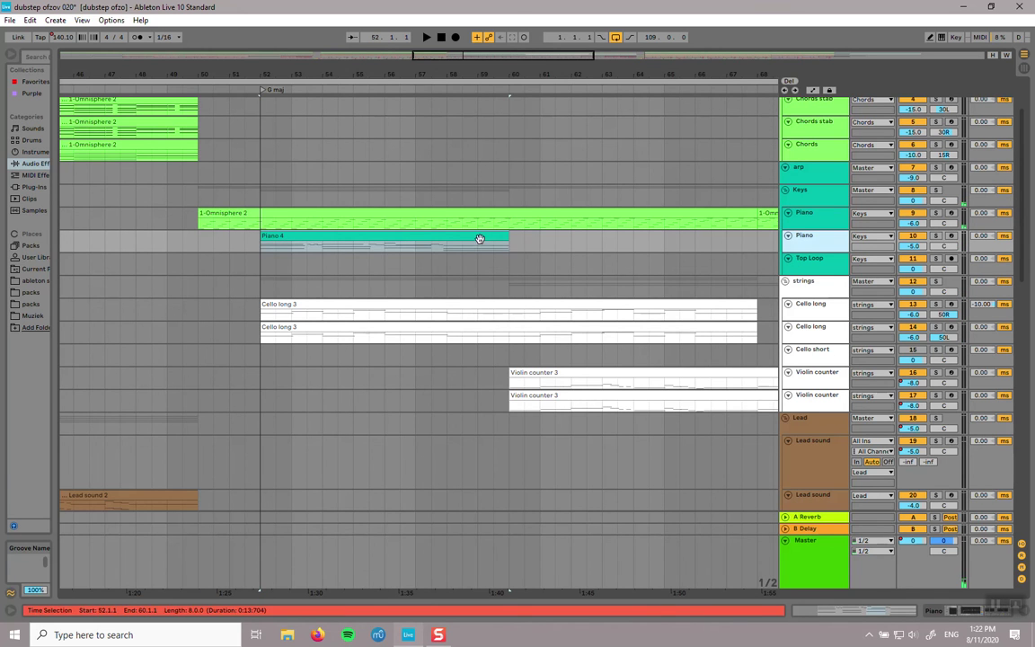
{"action": "double_click", "coordinate": [431, 239]}
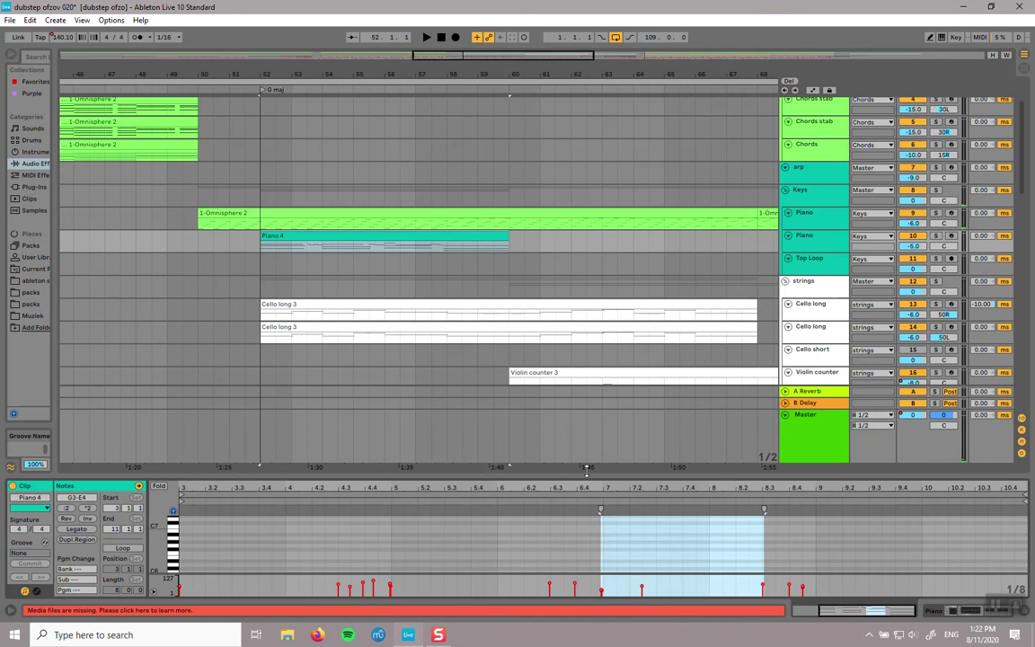
{"action": "left_click_drag", "start_coordinate": [587, 475], "coordinate": [562, 178]}
Step: Examine the held chords and the moving top melody notes of the Piano 4 clip
{"action": "left_click_drag", "start_coordinate": [249, 316], "coordinate": [409, 321]}
{"action": "left_click", "coordinate": [407, 324]}
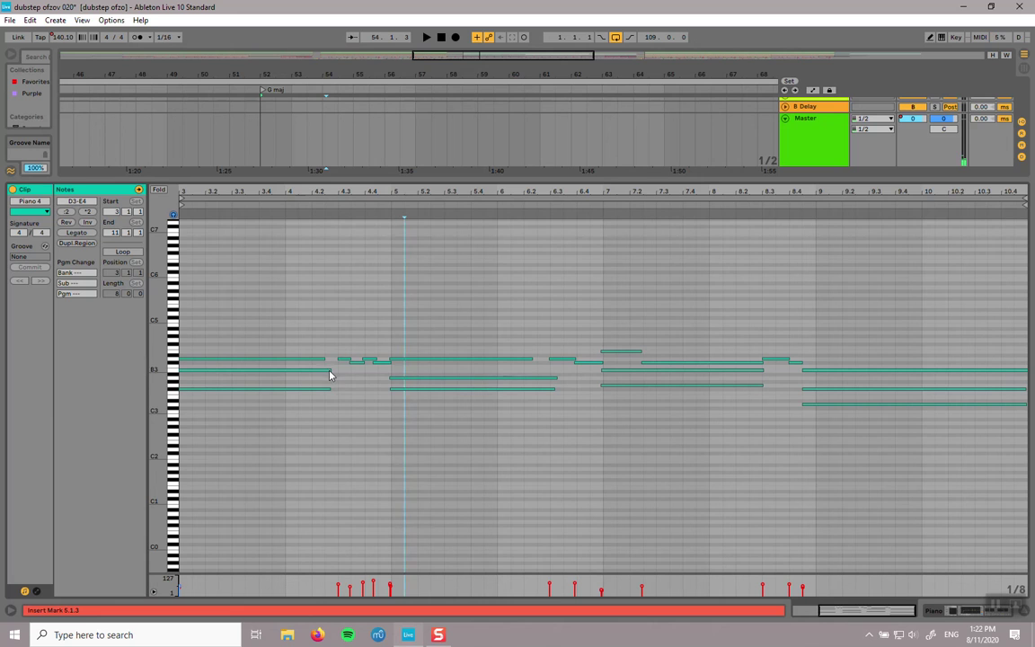
{"action": "left_click_drag", "start_coordinate": [328, 394], "coordinate": [325, 371]}
{"action": "left_click", "coordinate": [338, 397]}
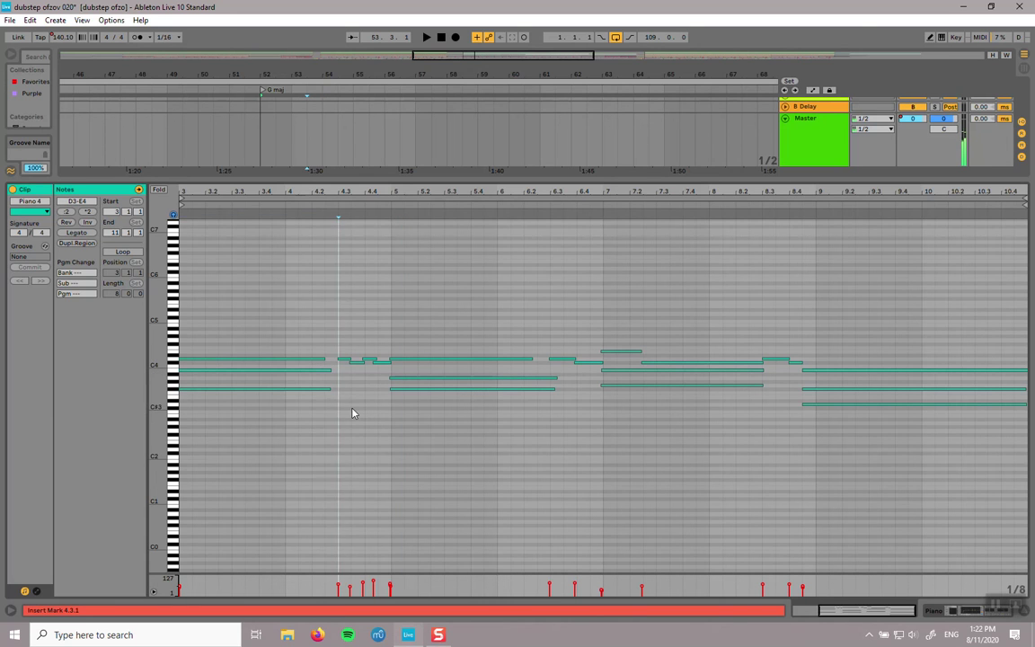
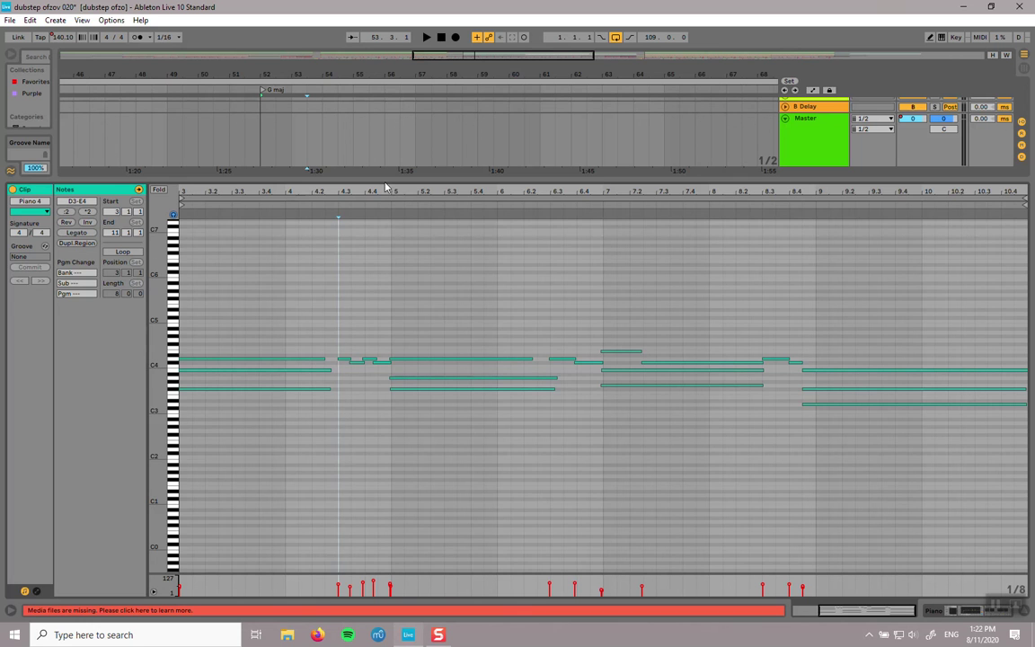
{"action": "left_click_drag", "start_coordinate": [385, 178], "coordinate": [395, 244]}
{"action": "left_click_drag", "start_coordinate": [231, 381], "coordinate": [470, 404]}
{"action": "left_click", "coordinate": [548, 393]}
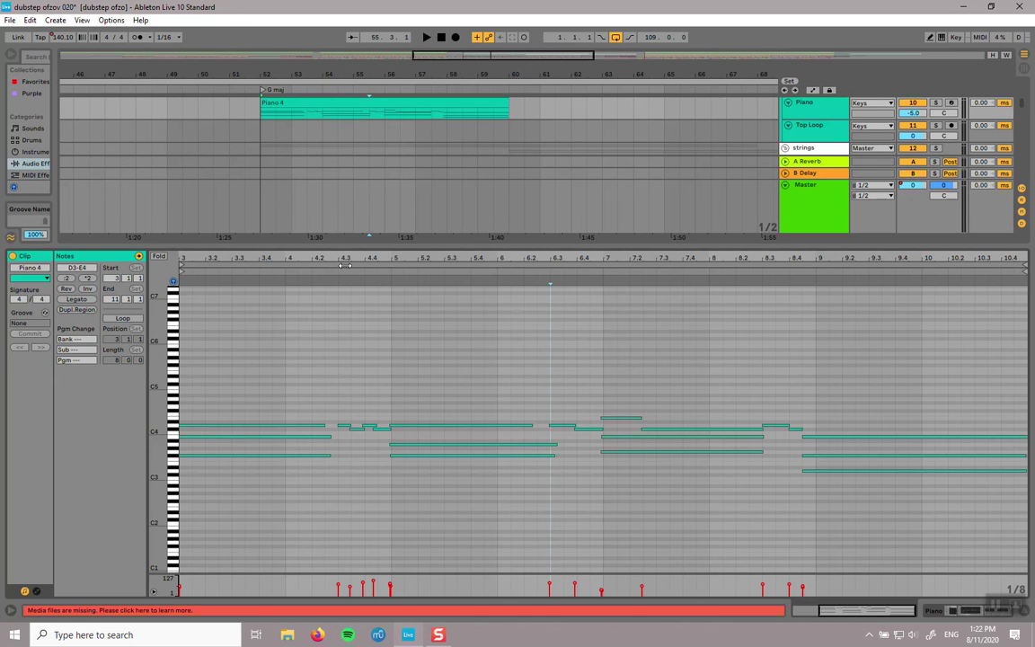
Step: Open the Piano 4 clip and the upper Cello long 3 clip together in an enlarged note editor
{"action": "left_click_drag", "start_coordinate": [356, 239], "coordinate": [353, 440]}
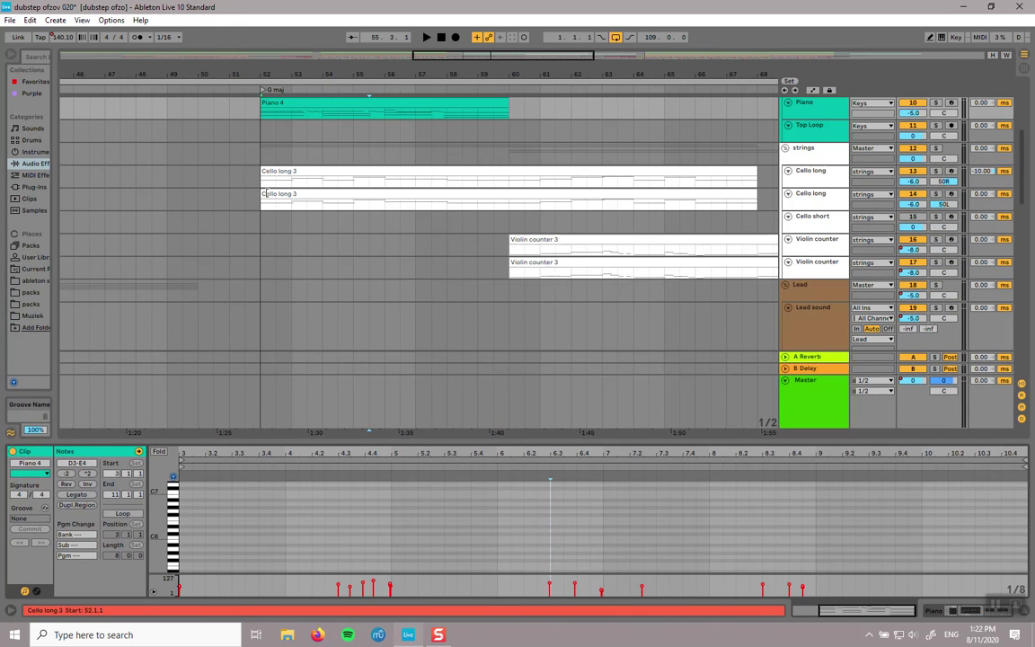
{"action": "scroll", "coordinate": [272, 142], "scroll_direction": "up", "scroll_amount": 3}
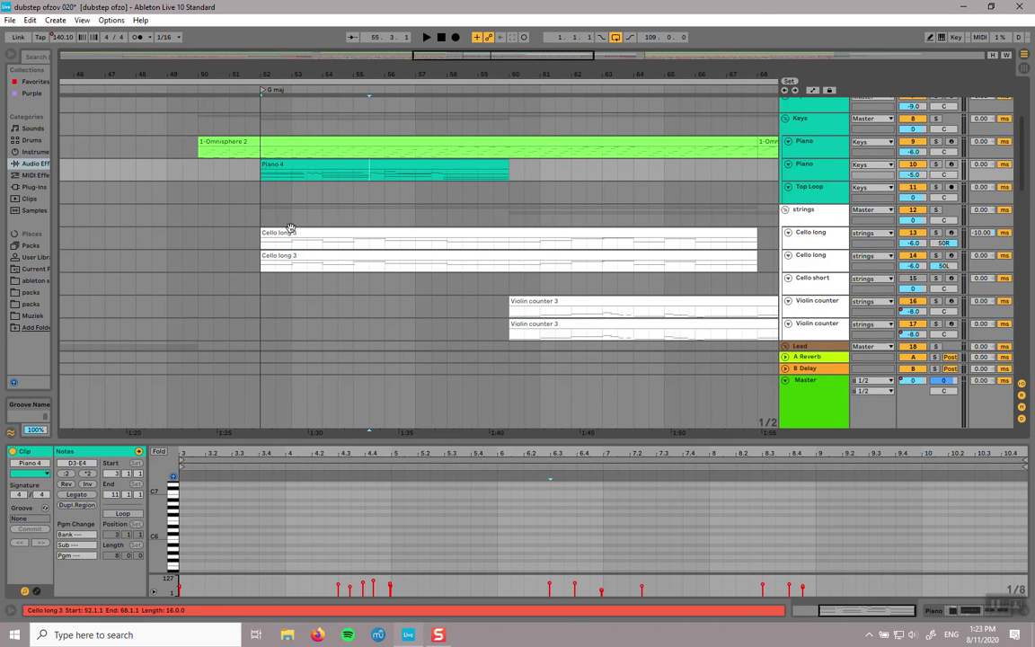
{"action": "left_click", "coordinate": [292, 166]}
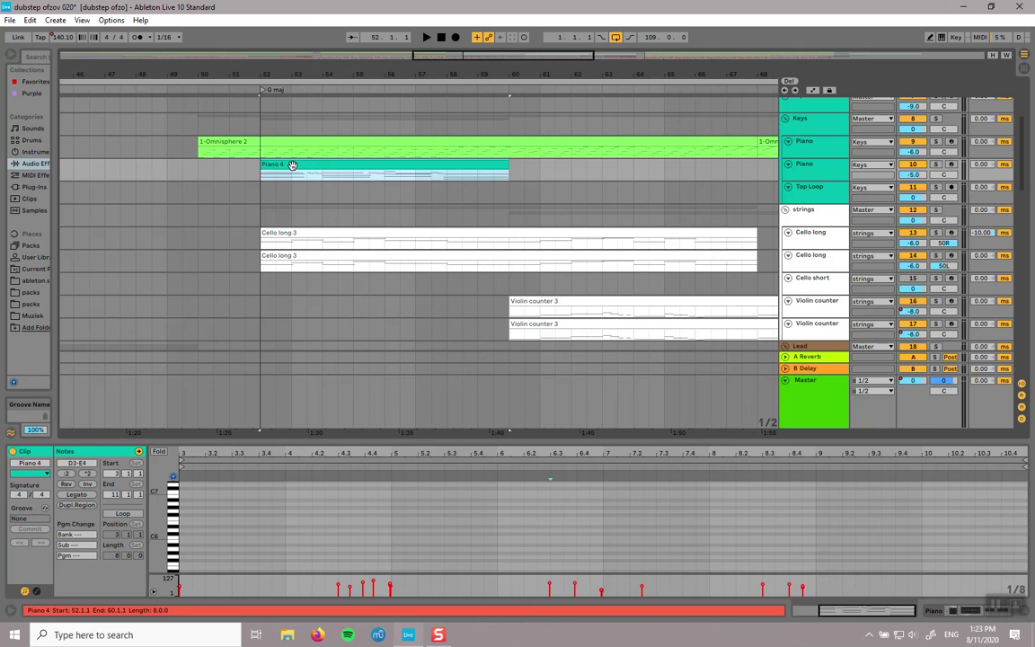
{"action": "left_click", "coordinate": [302, 232], "text": "shift"}
{"action": "left_click_drag", "start_coordinate": [394, 440], "coordinate": [404, 139]}
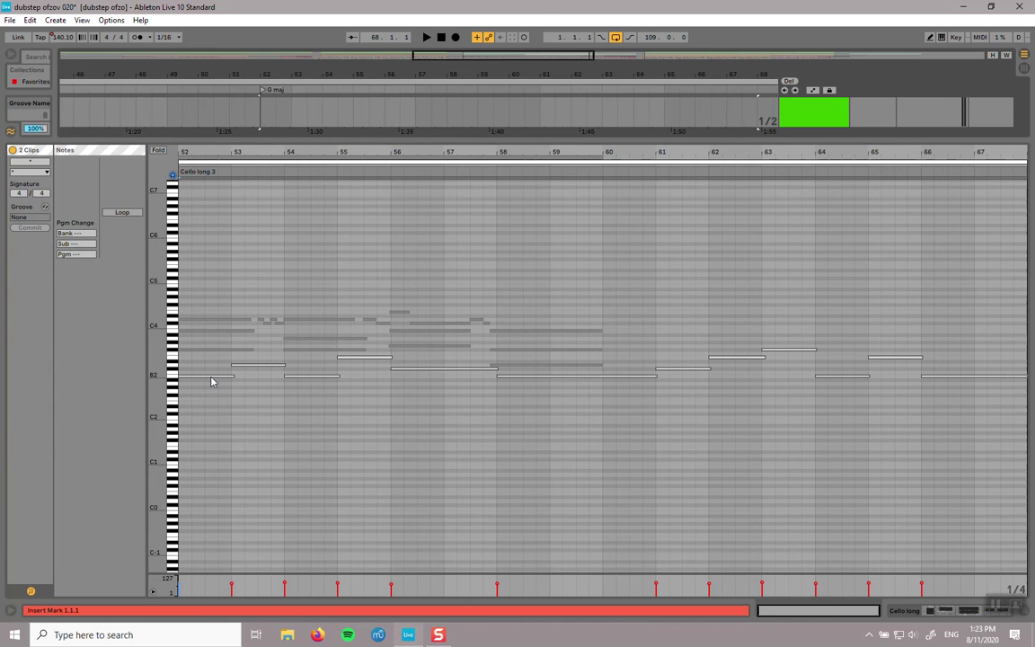
Step: Compare the cello notes with the piano chords from bar 52 and play the passage from bar 54
{"action": "left_click", "coordinate": [196, 333]}
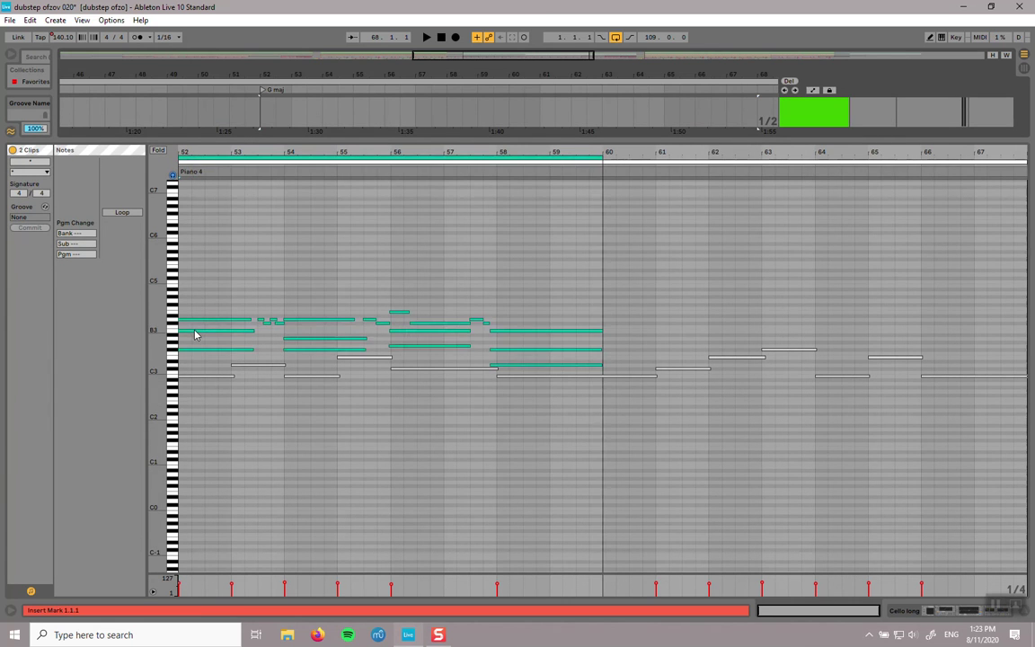
{"action": "left_click", "coordinate": [248, 366]}
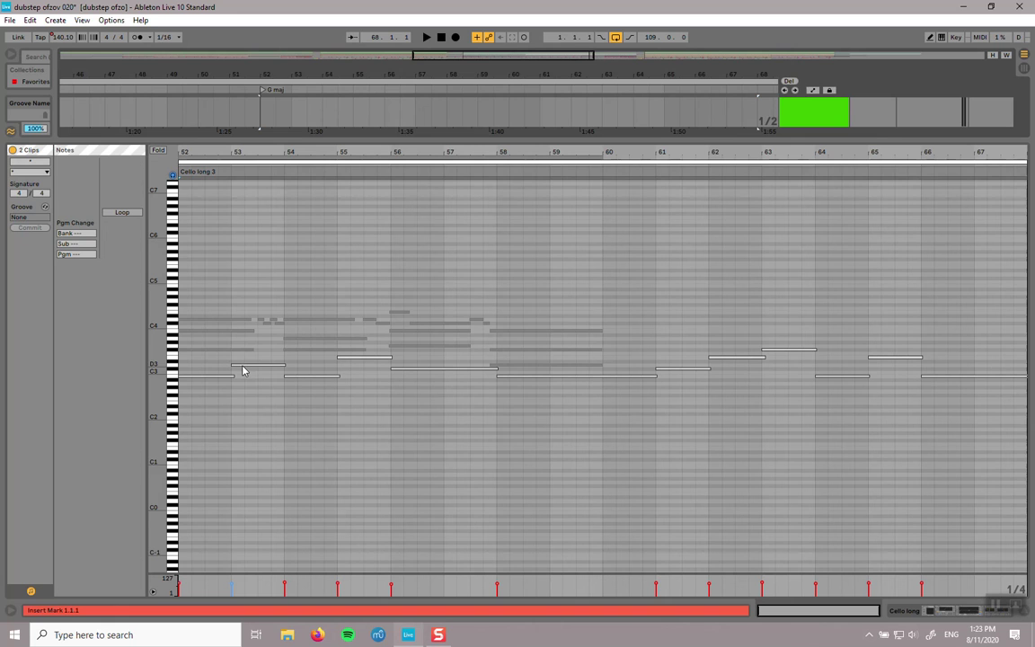
{"action": "left_click", "coordinate": [216, 325]}
{"action": "left_click", "coordinate": [258, 365]}
{"action": "left_click", "coordinate": [284, 172]}
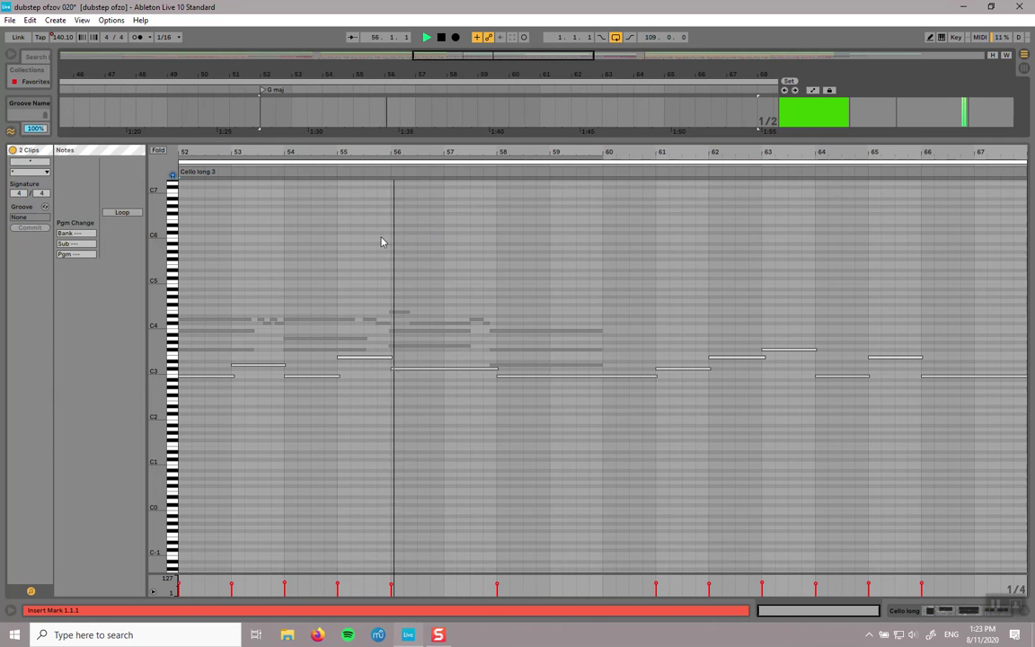
{"action": "left_click", "coordinate": [288, 174]}
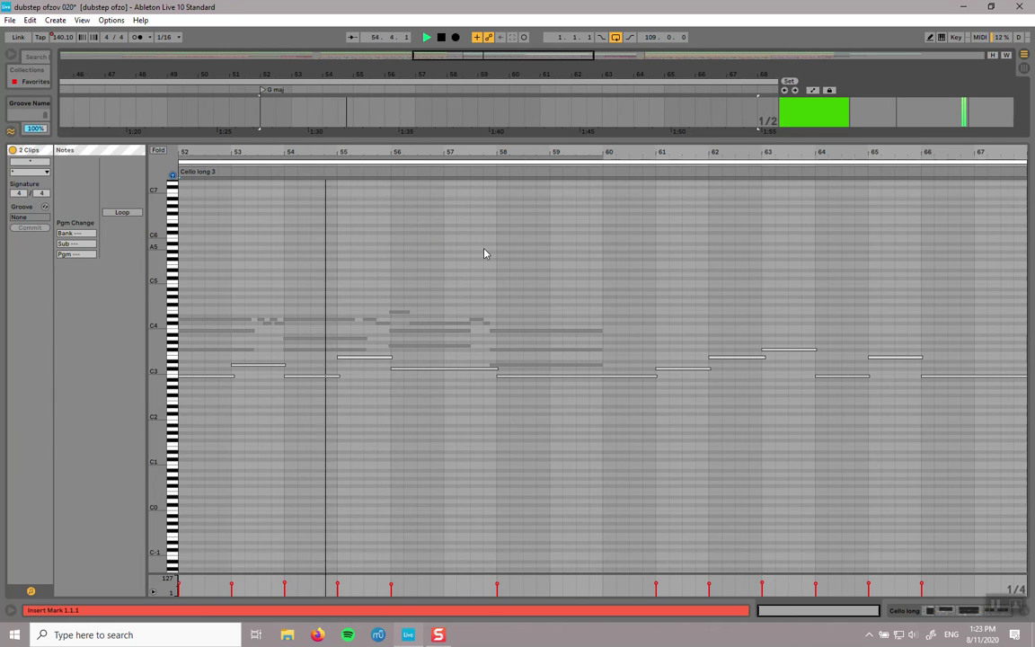
Step: Lower the cello's E3 note at bar 55 to D#3, play it from bar 54, and raise it back a semitone
{"action": "left_click", "coordinate": [349, 357]}
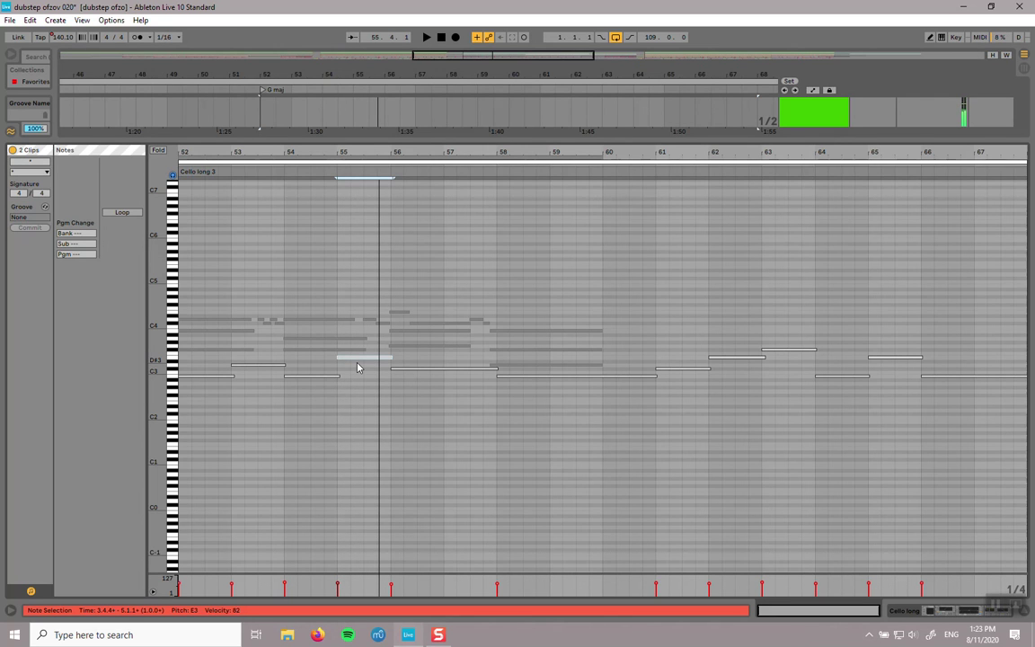
{"action": "key", "text": "Down"}
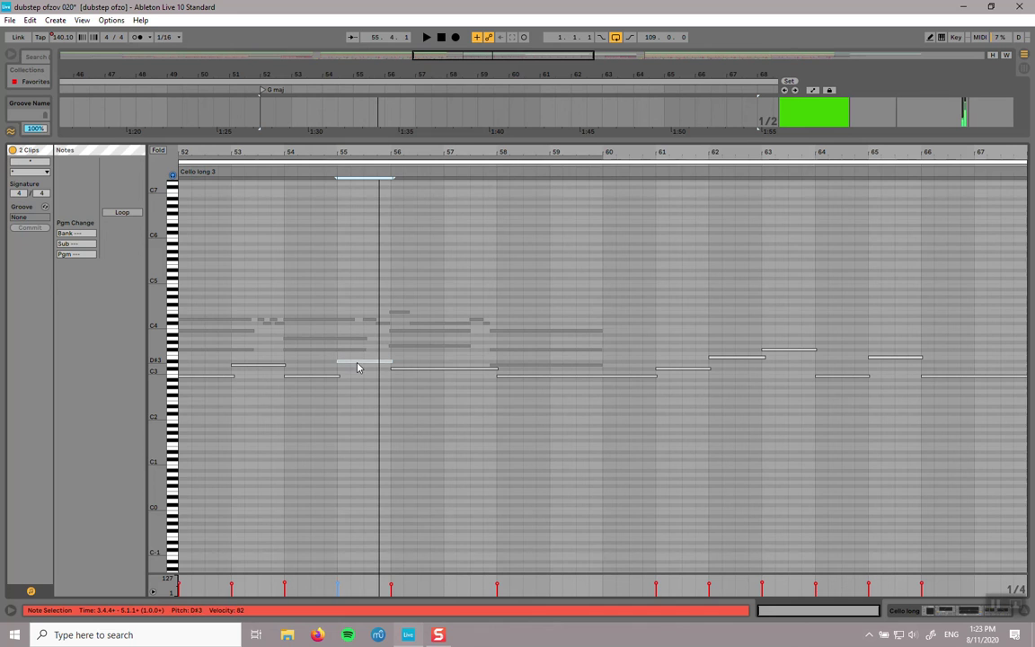
{"action": "left_click", "coordinate": [288, 171]}
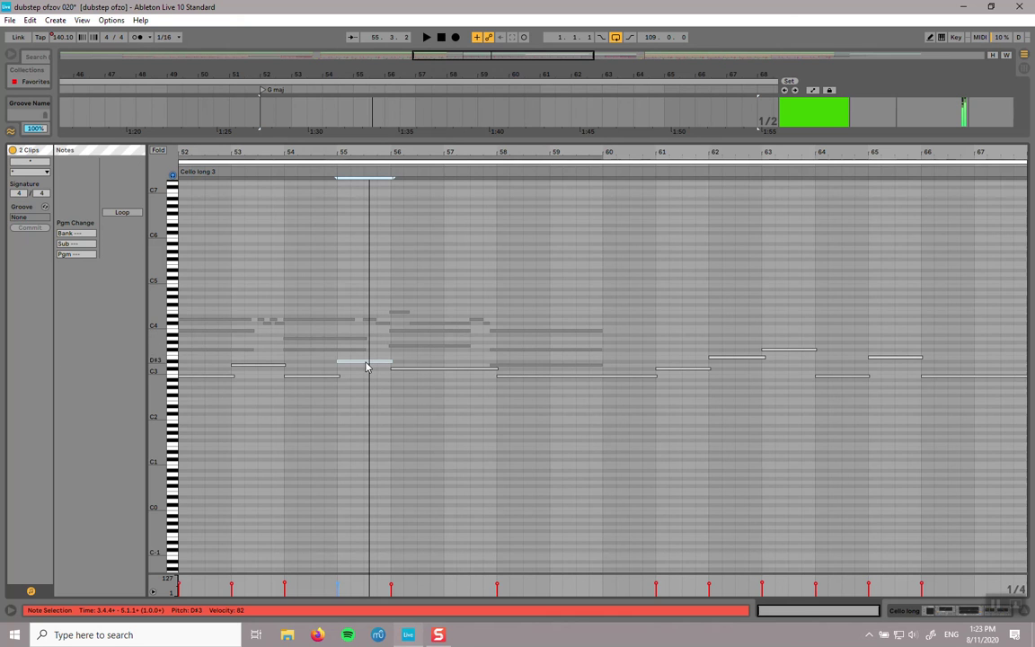
{"action": "key", "text": "Up"}
Step: Show the whole arrangement again and place the insert marker at bar 60, where the Violin counter 3 clips start
{"action": "left_click_drag", "start_coordinate": [512, 136], "coordinate": [518, 566]}
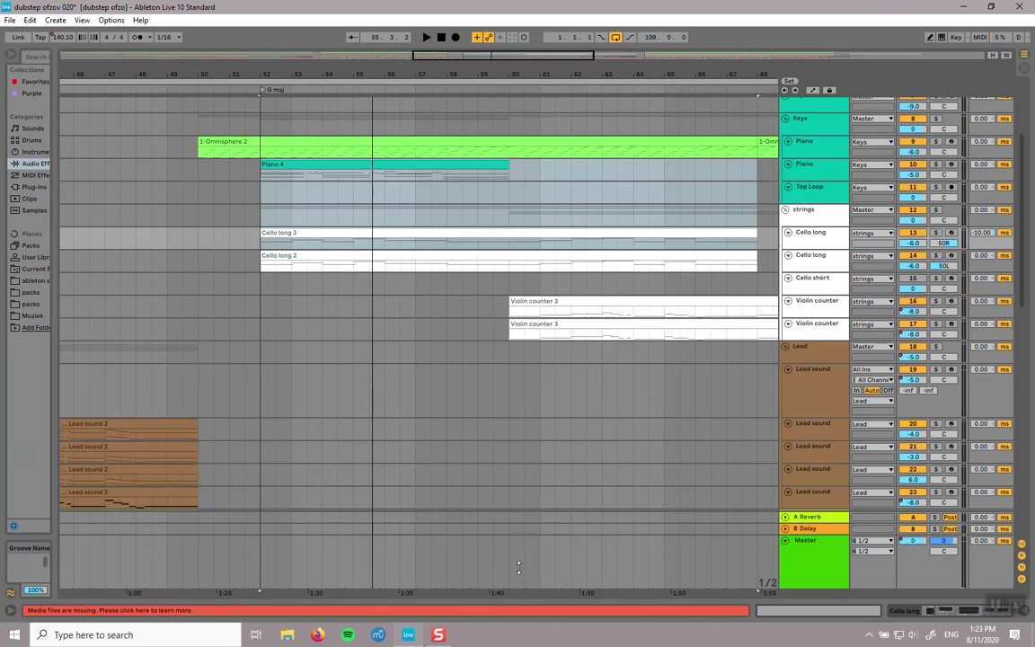
{"action": "key", "text": "w"}
{"action": "left_click", "coordinate": [426, 315]}
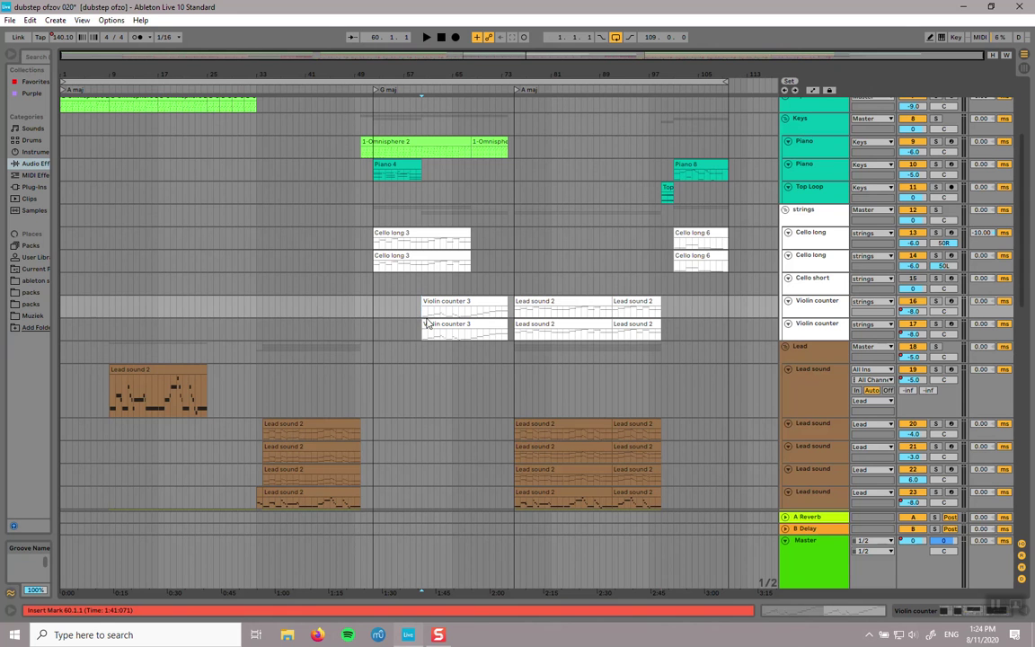
{"action": "scroll", "coordinate": [437, 268], "scroll_direction": "up", "scroll_amount": 2}
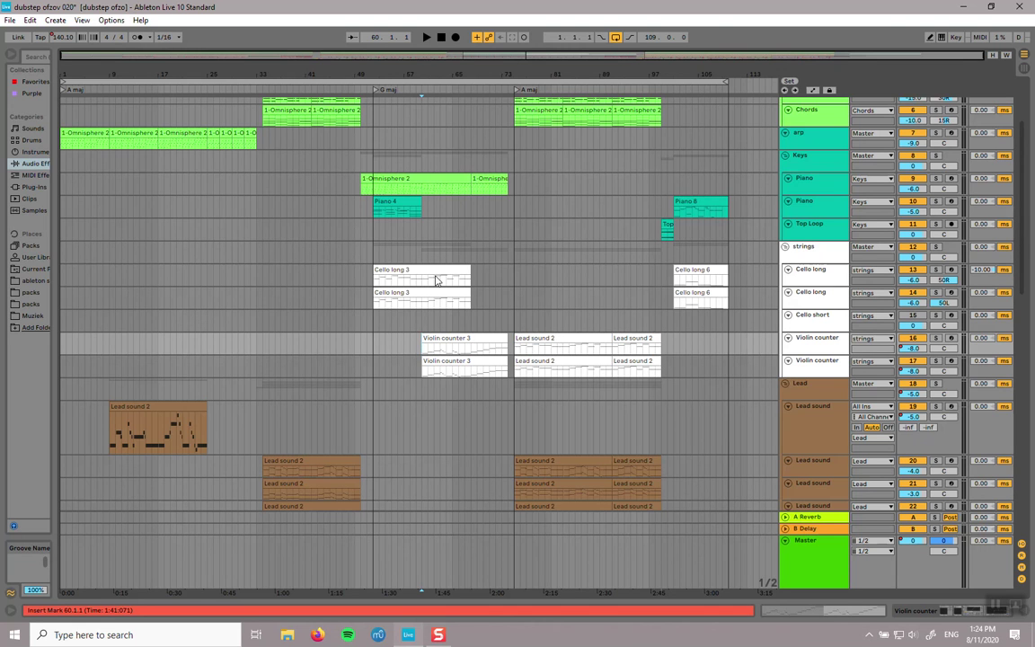
Step: Solo the Piano track containing the Piano 4 clip and play it from bar 52
{"action": "left_click", "coordinate": [374, 215]}
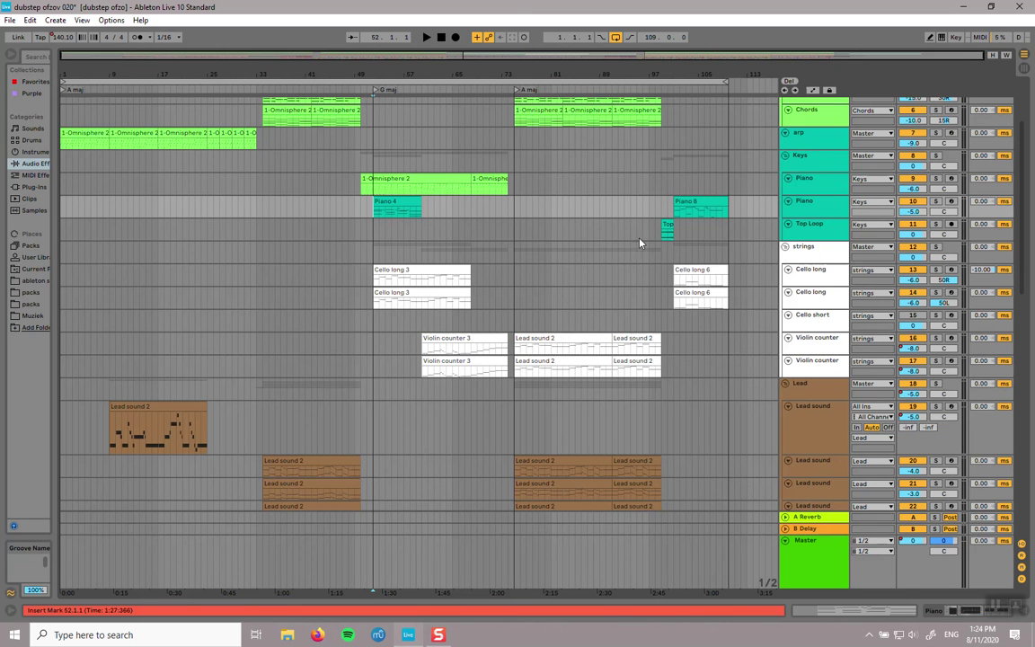
{"action": "left_click", "coordinate": [935, 202]}
{"action": "key", "text": "space"}
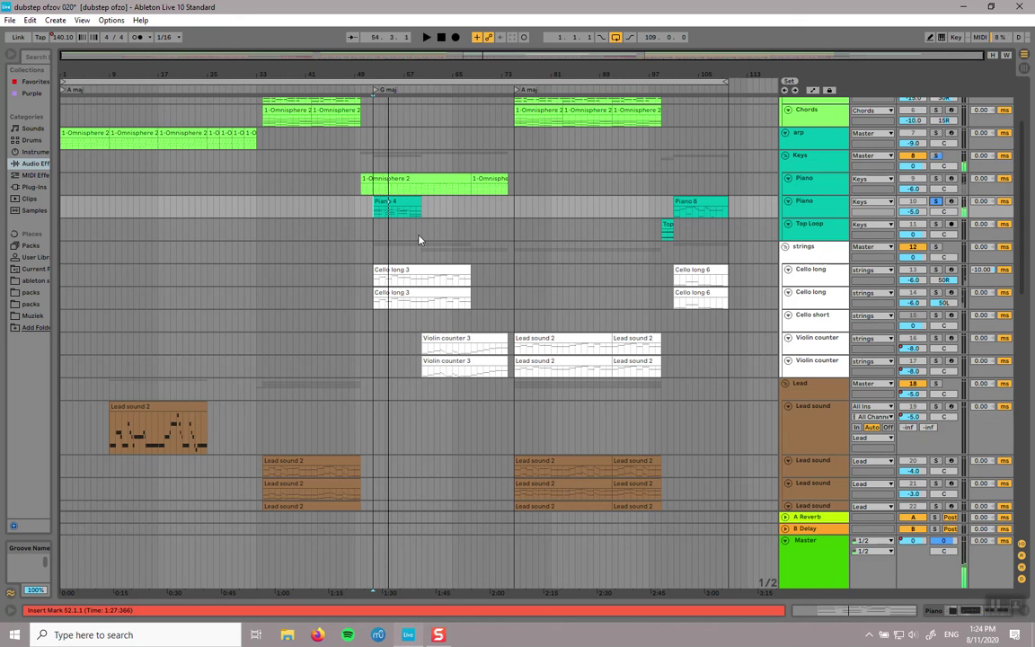
Step: Solo the upper Violin counter track instead and play its counter melody from bar 60
{"action": "left_click", "coordinate": [423, 358]}
{"action": "key", "text": "space"}
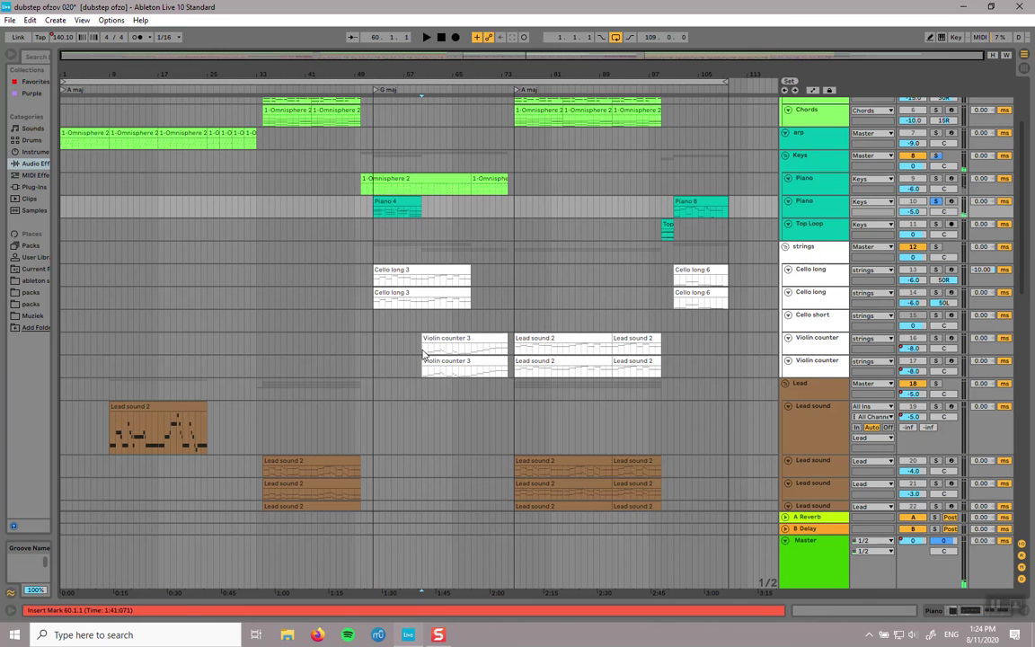
{"action": "left_click", "coordinate": [424, 354]}
{"action": "key", "text": "space"}
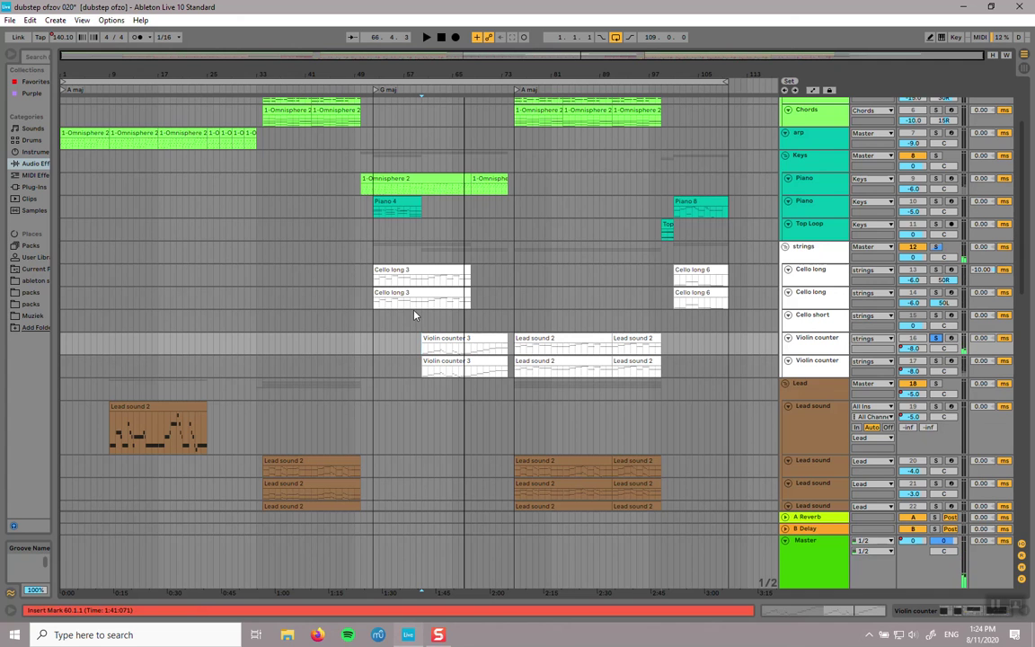
Step: Mark out the break's piano and strings clips, and place the insert marker at bar 68 on the lower Piano track
{"action": "left_click_drag", "start_coordinate": [375, 158], "coordinate": [485, 298]}
{"action": "left_click", "coordinate": [487, 255]}
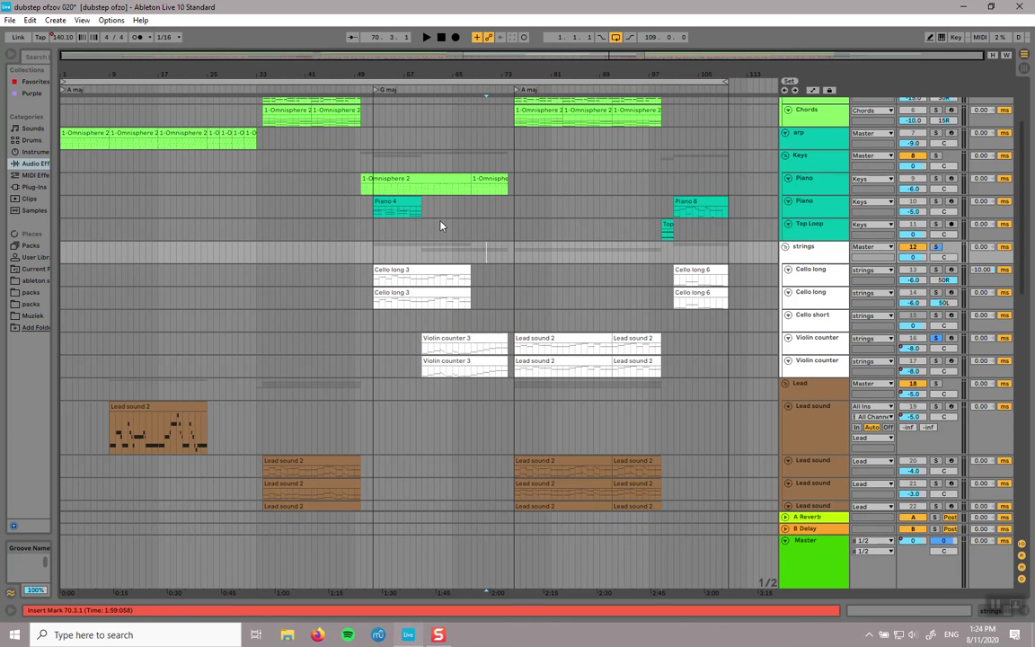
{"action": "scroll", "coordinate": [478, 271], "scroll_direction": "up", "scroll_amount": 3}
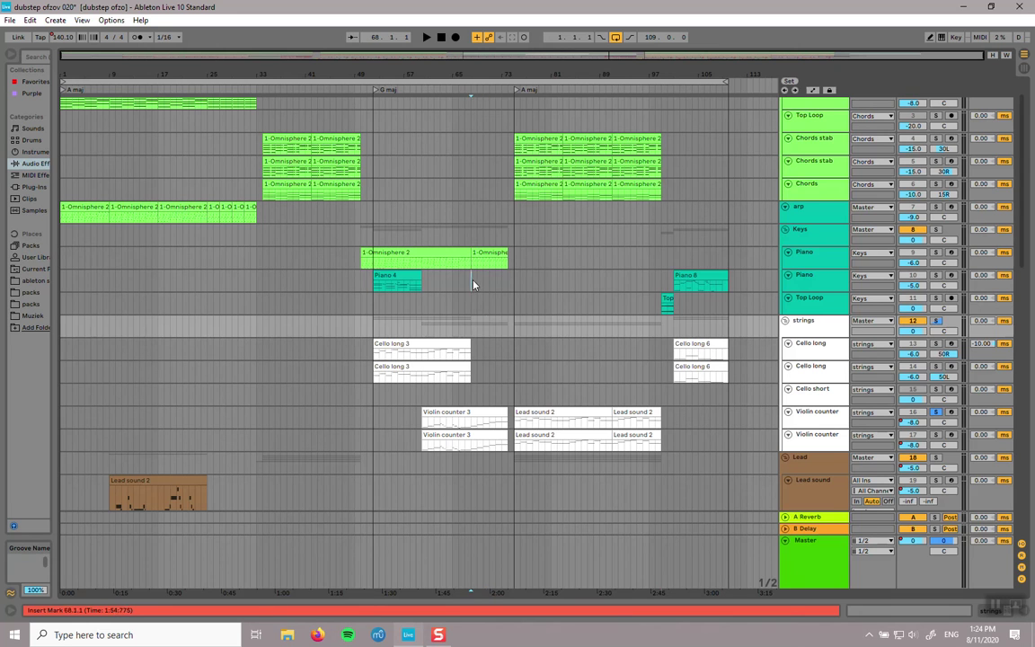
{"action": "left_click_drag", "start_coordinate": [478, 282], "coordinate": [472, 281]}
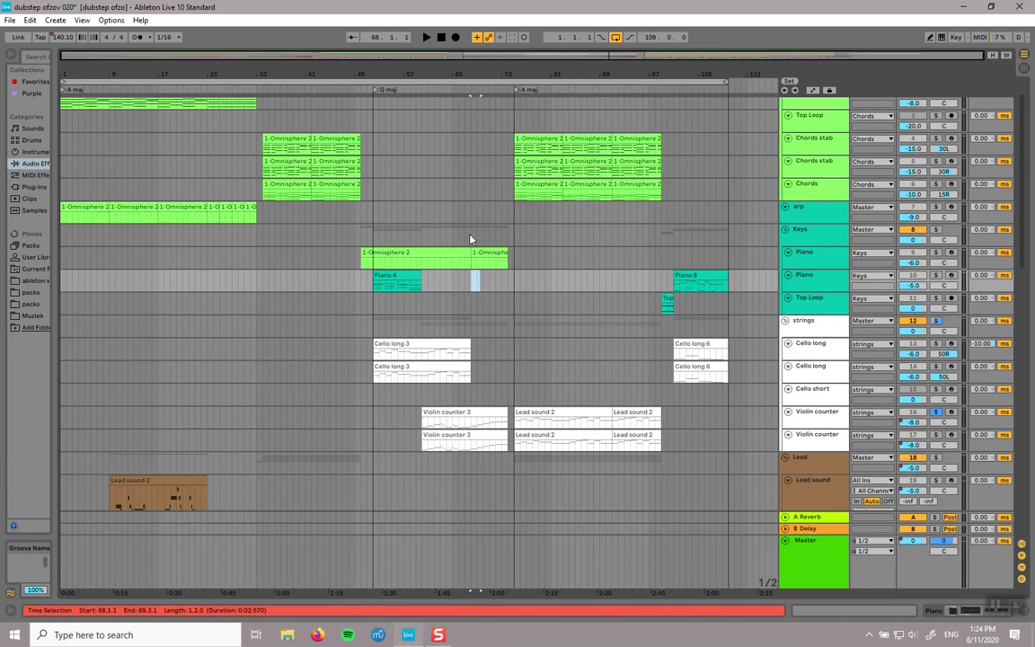
{"action": "left_click", "coordinate": [481, 282]}
{"action": "scroll", "coordinate": [481, 281], "scroll_direction": "up", "scroll_amount": 3}
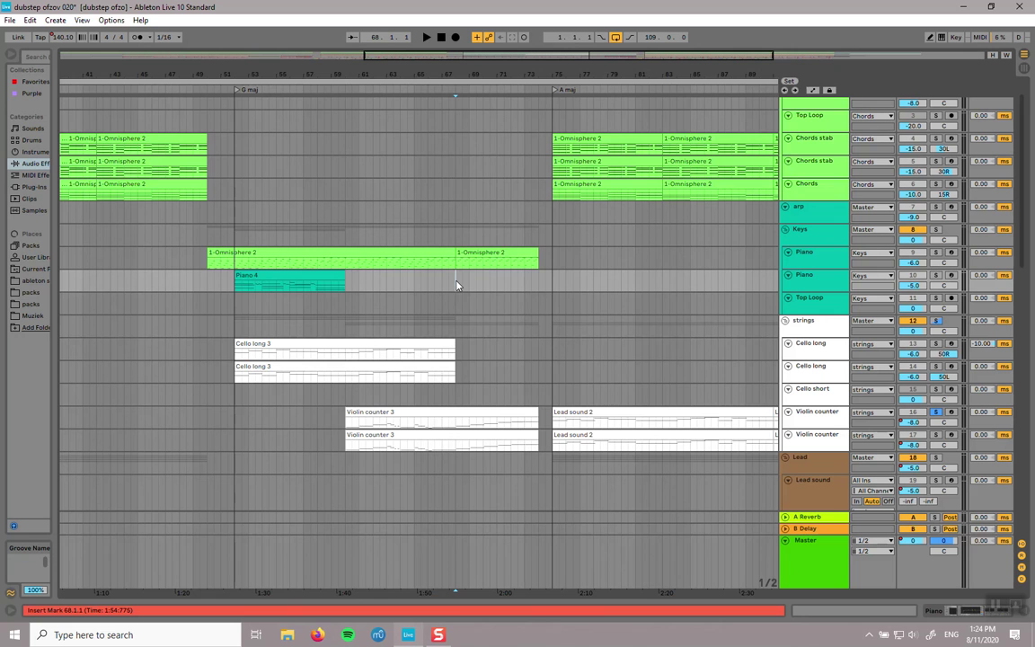
{"action": "scroll", "coordinate": [456, 274], "scroll_direction": "down", "scroll_amount": 3}
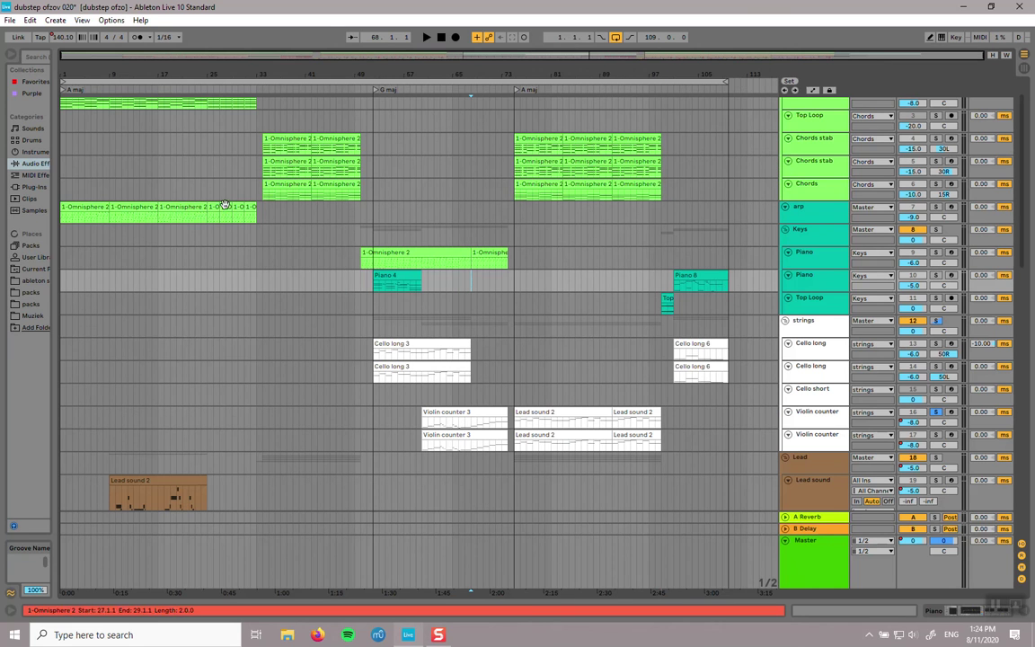
Step: Play the end of the break from bar 70 into the second drop, turning off the upper Violin counter track's solo
{"action": "scroll", "coordinate": [552, 286], "scroll_direction": "up", "scroll_amount": 3}
{"action": "key", "text": "space"}
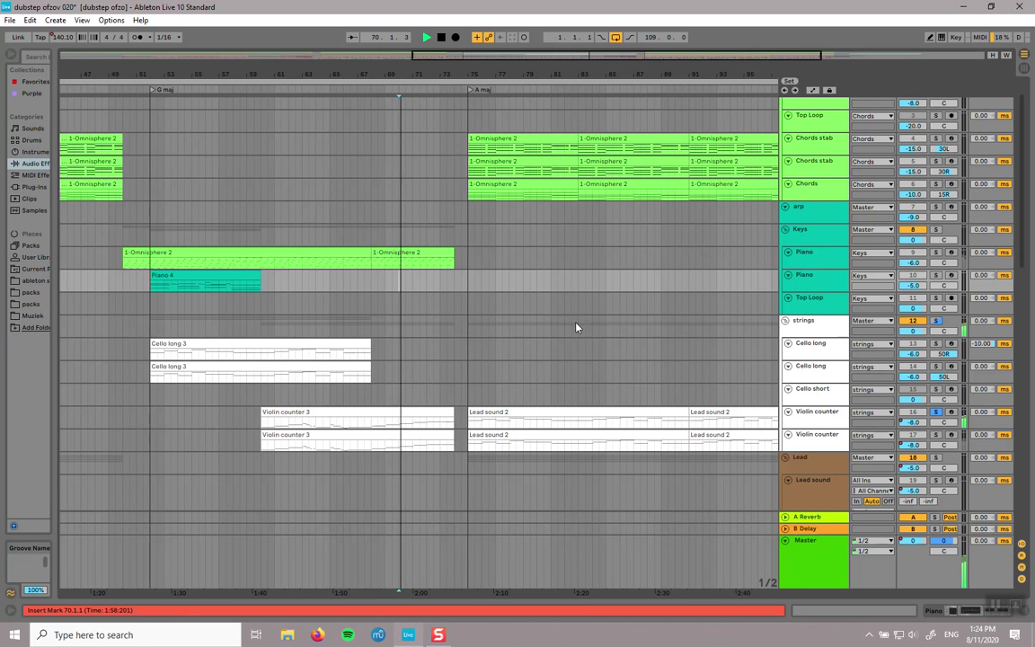
{"action": "left_click", "coordinate": [937, 412]}
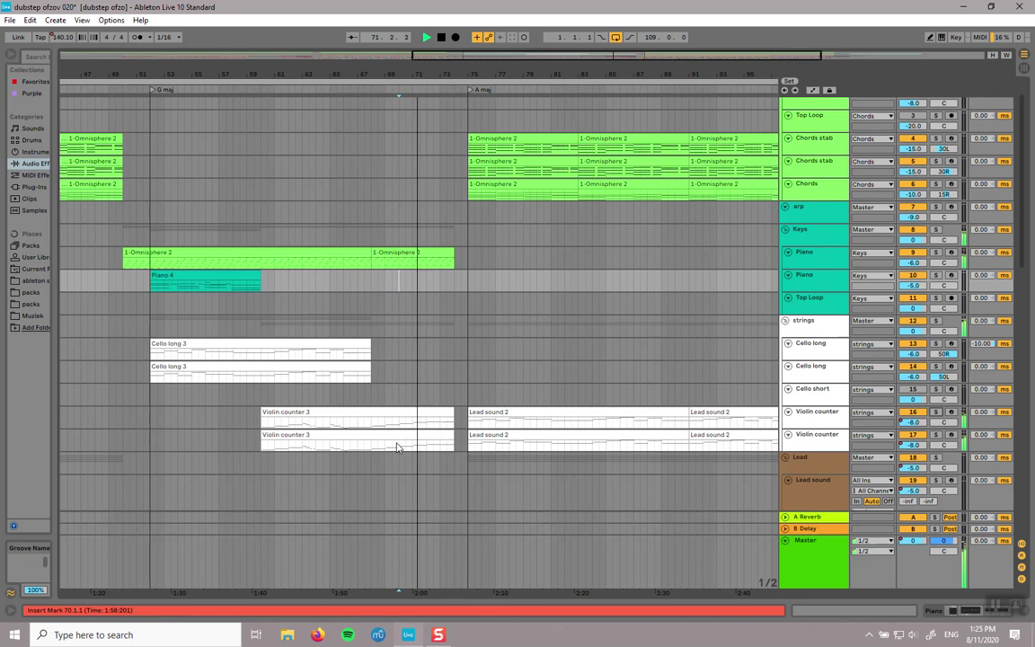
{"action": "scroll", "coordinate": [469, 392], "scroll_direction": "down", "scroll_amount": 5}
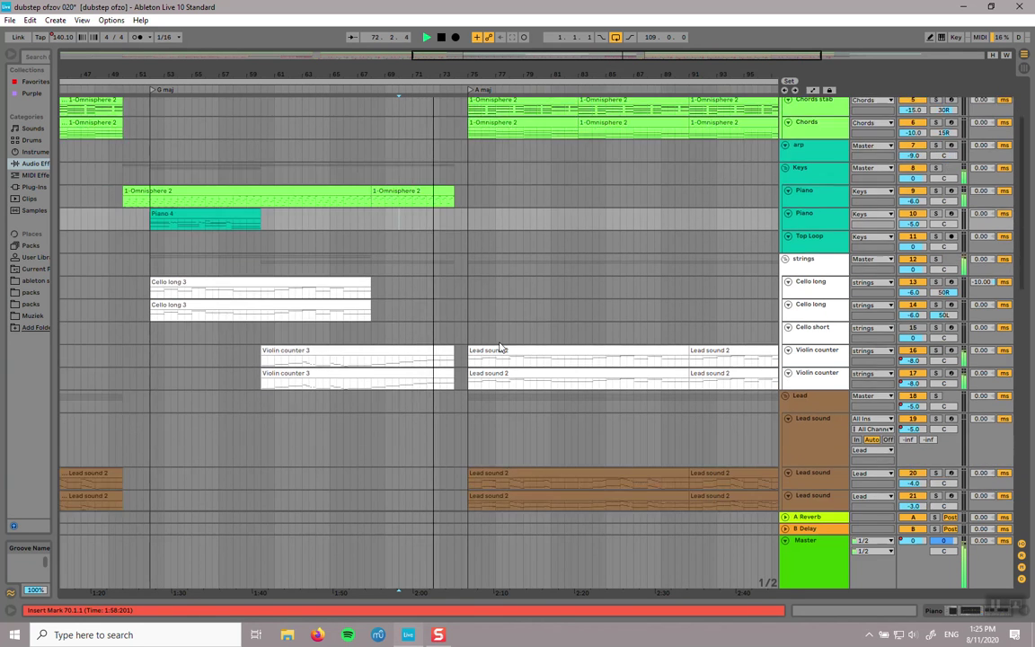
{"action": "scroll", "coordinate": [491, 354], "scroll_direction": "down", "scroll_amount": 2}
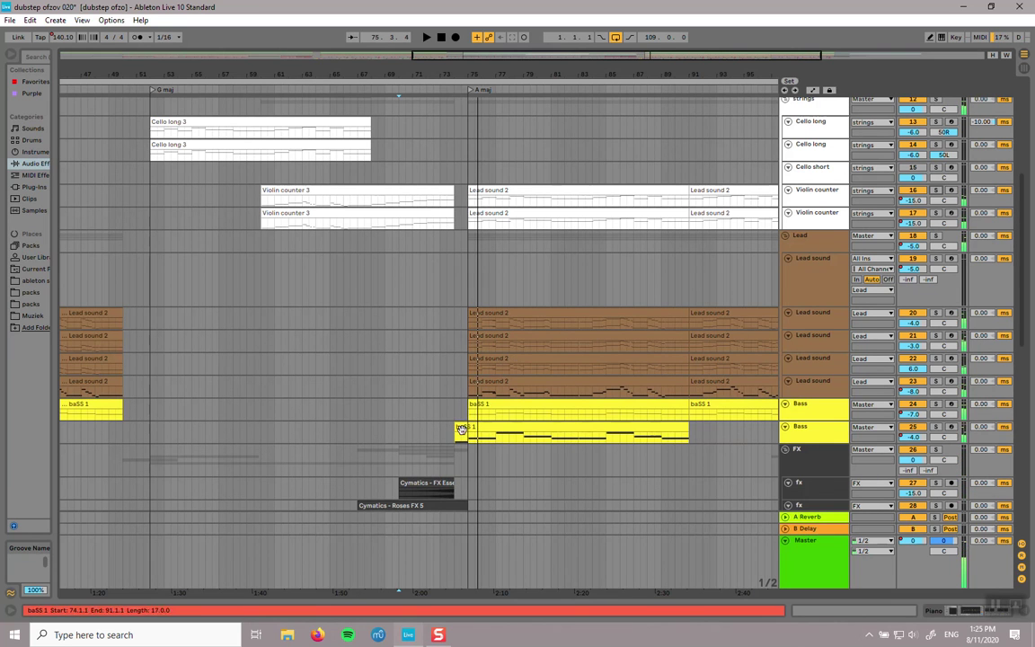
Step: Solo the lower Bass track, play its baSS 1 clip from bar 74, and turn the solo off again
{"action": "scroll", "coordinate": [458, 409], "scroll_direction": "down", "scroll_amount": 3}
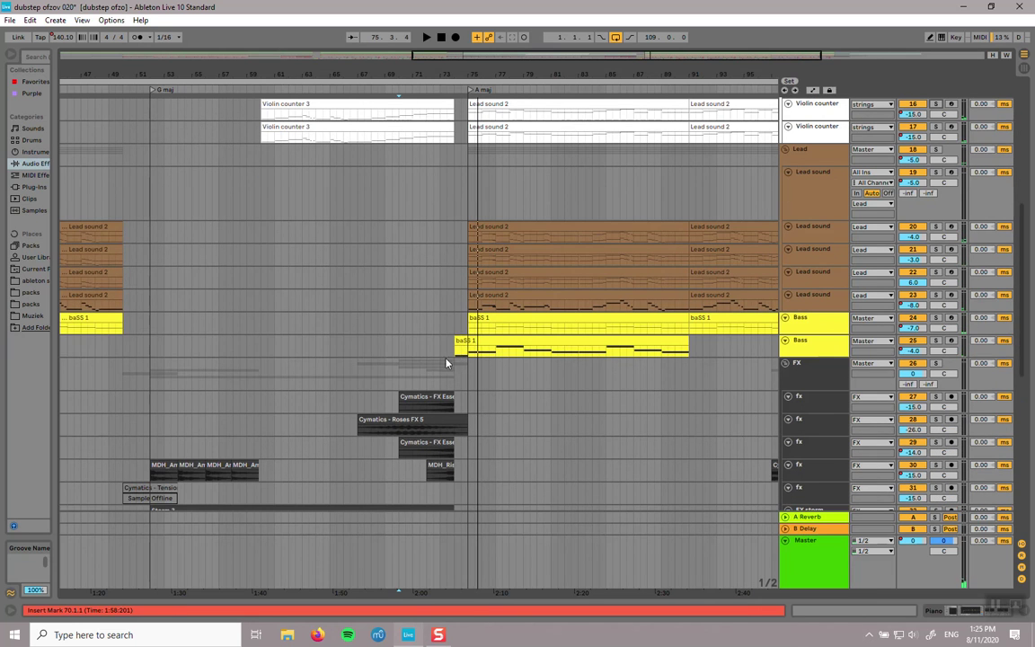
{"action": "left_click", "coordinate": [460, 342]}
{"action": "left_click", "coordinate": [457, 357]}
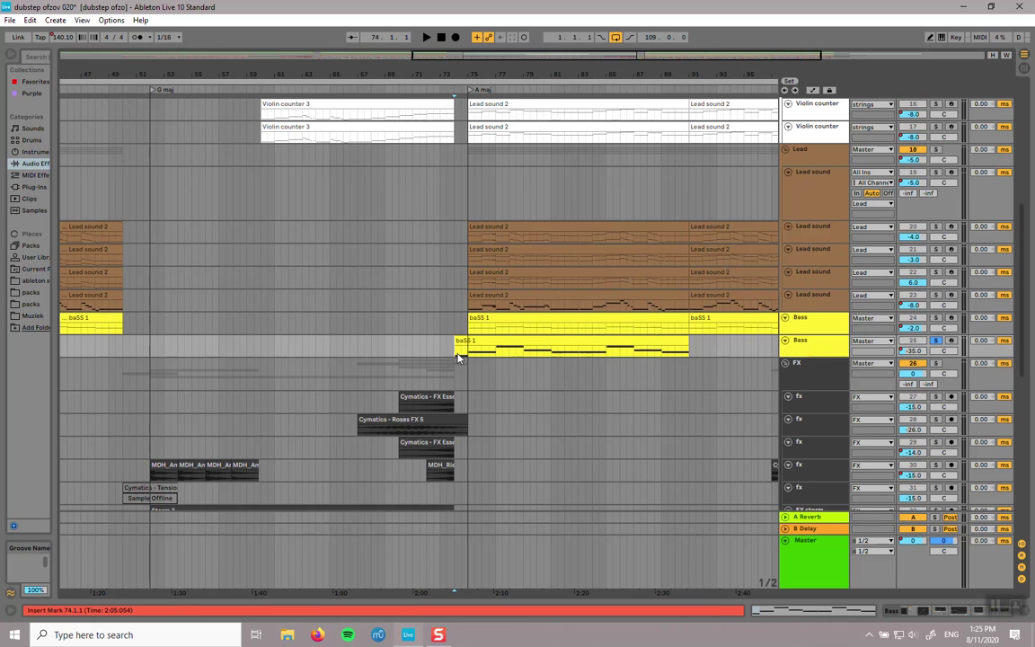
{"action": "key", "text": "space"}
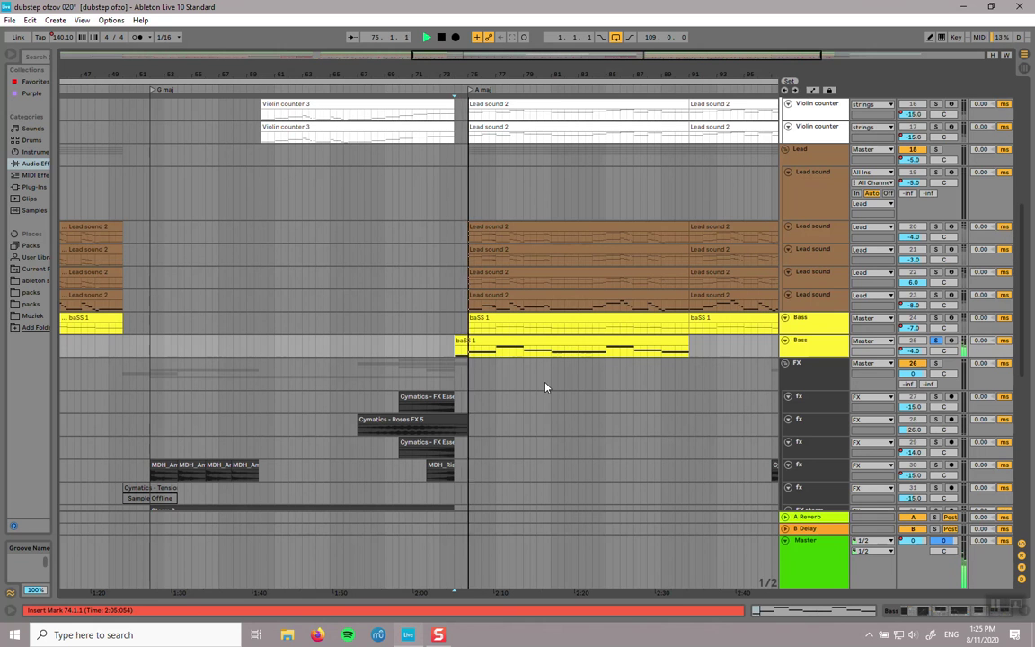
{"action": "left_click", "coordinate": [937, 341]}
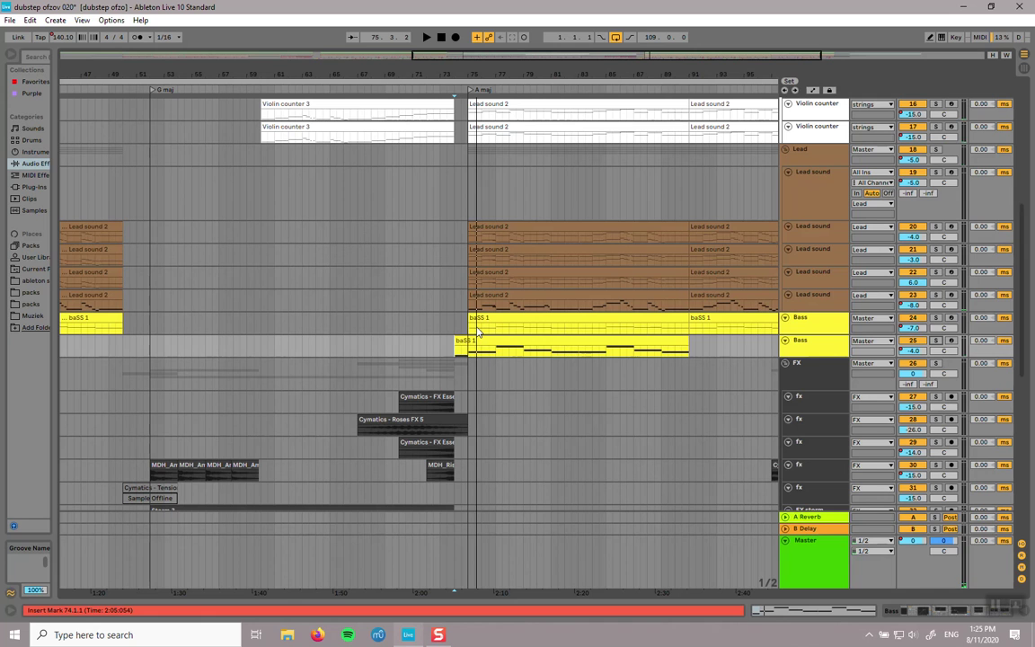
Step: Place the insert marker at bar 74 on the upper Bass track and play all tracks into the second drop
{"action": "left_click", "coordinate": [465, 326]}
{"action": "key", "text": "space"}
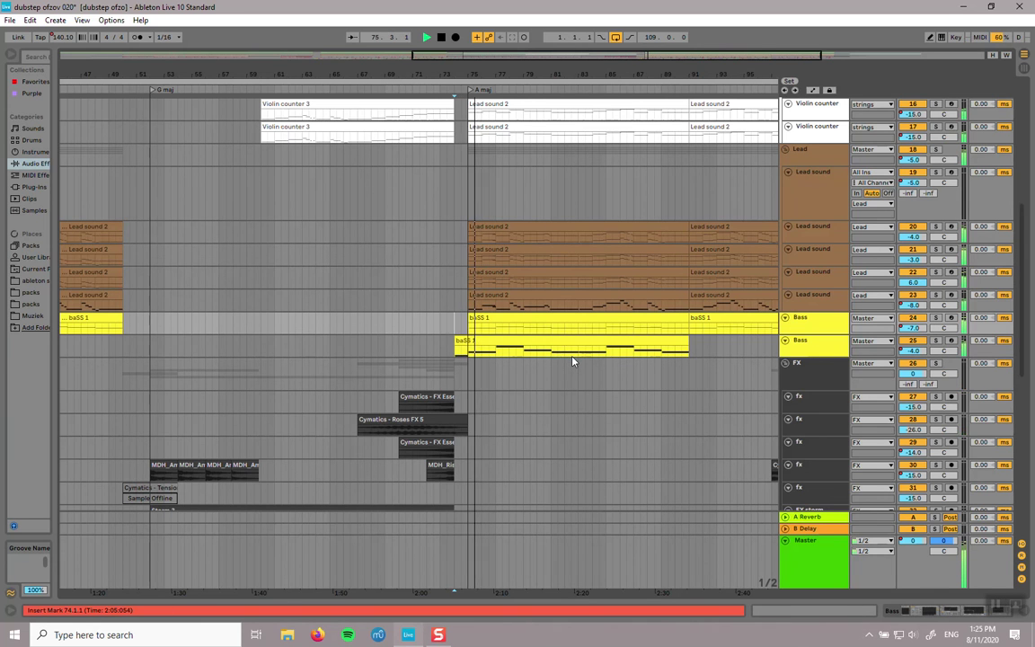
{"action": "key", "text": "space"}
Step: Examine the second drop's lead, bass, FX, drum, chord and string tracks in the whole arrangement
{"action": "scroll", "coordinate": [573, 361], "scroll_direction": "down", "scroll_amount": 5}
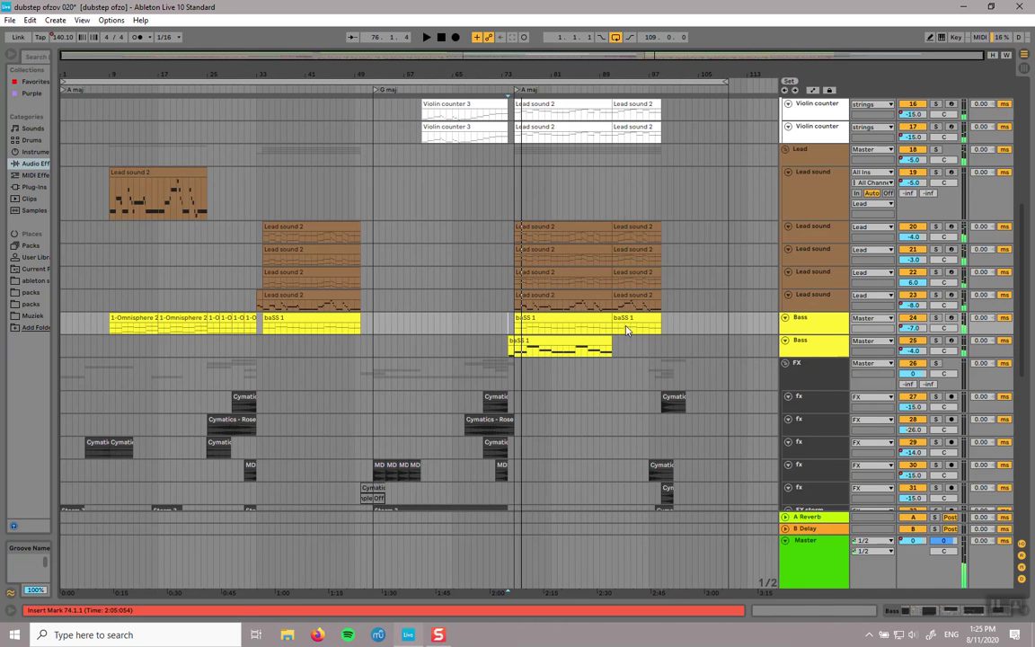
{"action": "scroll", "coordinate": [589, 181], "scroll_direction": "up", "scroll_amount": 3}
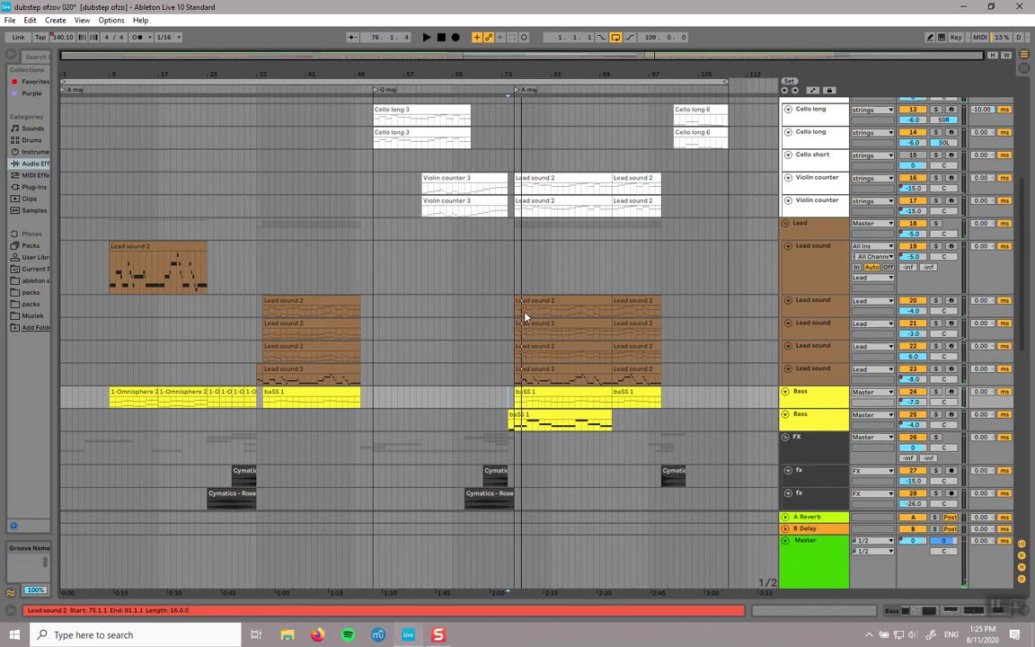
{"action": "left_click", "coordinate": [551, 423]}
{"action": "scroll", "coordinate": [619, 418], "scroll_direction": "down", "scroll_amount": 12}
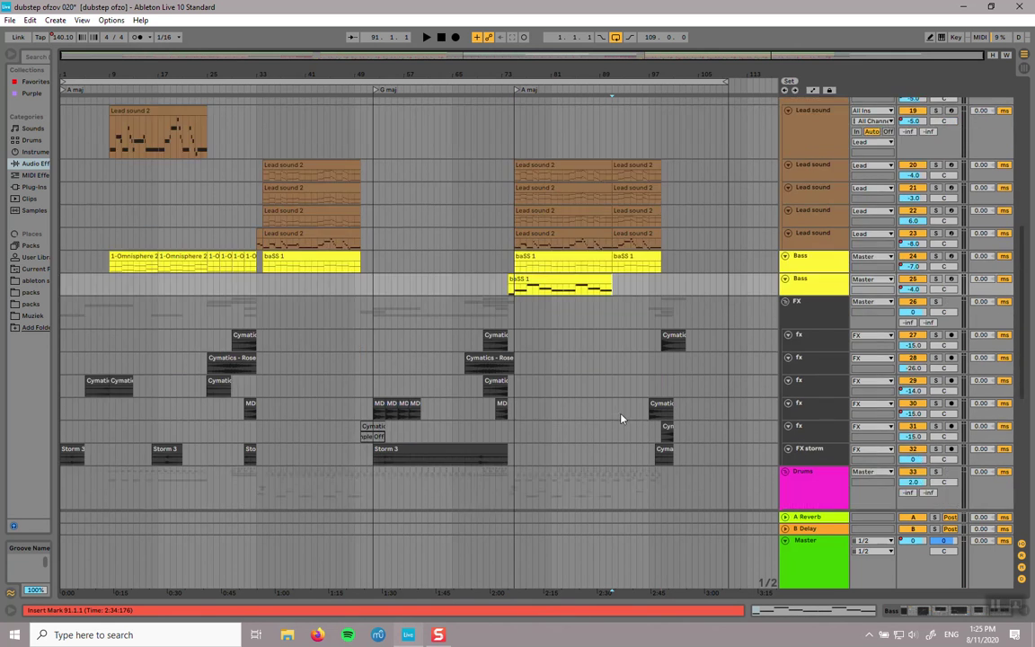
{"action": "scroll", "coordinate": [618, 408], "scroll_direction": "down", "scroll_amount": 2}
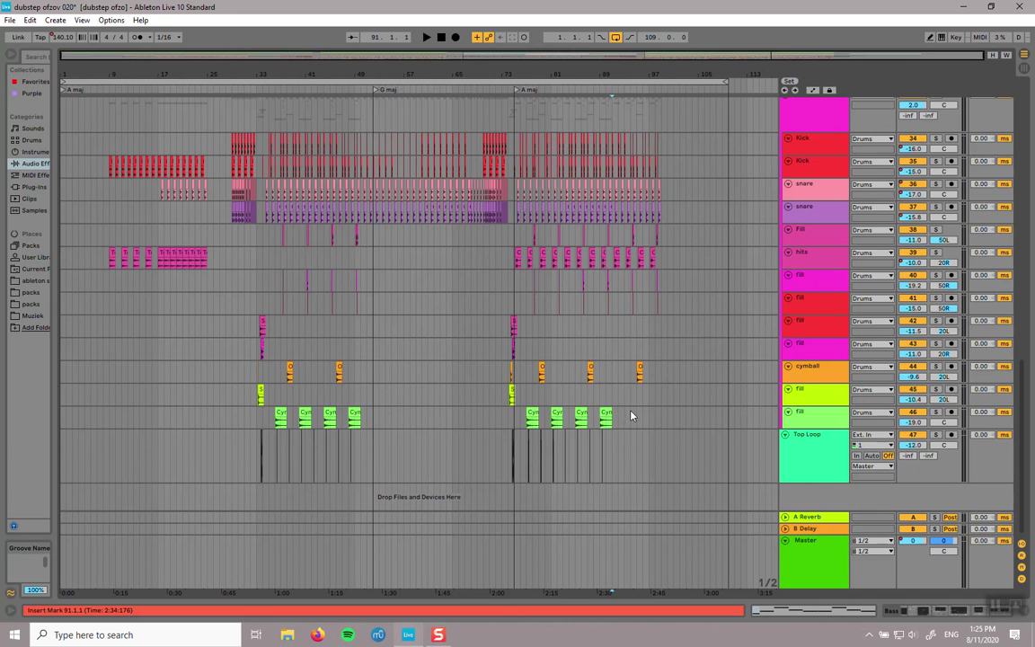
{"action": "scroll", "coordinate": [631, 415], "scroll_direction": "up", "scroll_amount": 10}
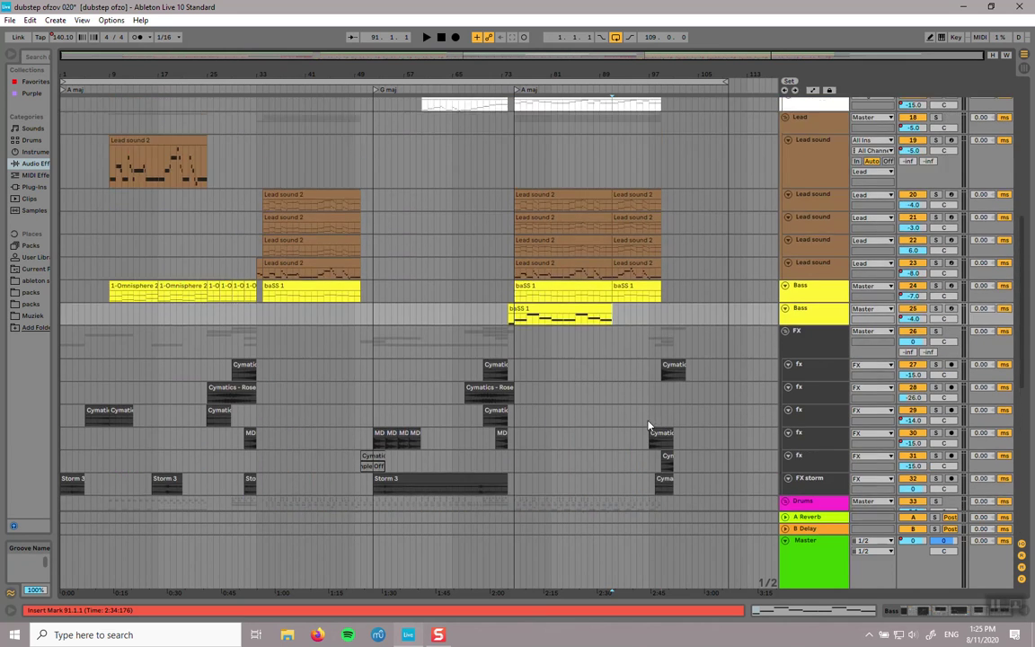
{"action": "scroll", "coordinate": [649, 425], "scroll_direction": "up", "scroll_amount": 10}
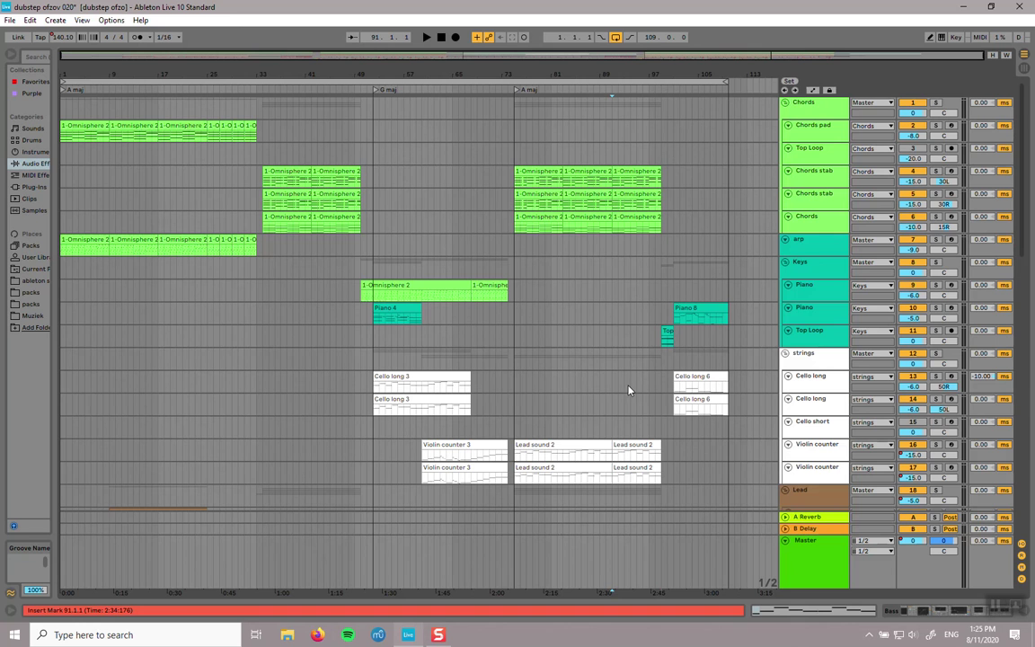
{"action": "scroll", "coordinate": [575, 377], "scroll_direction": "down", "scroll_amount": 5}
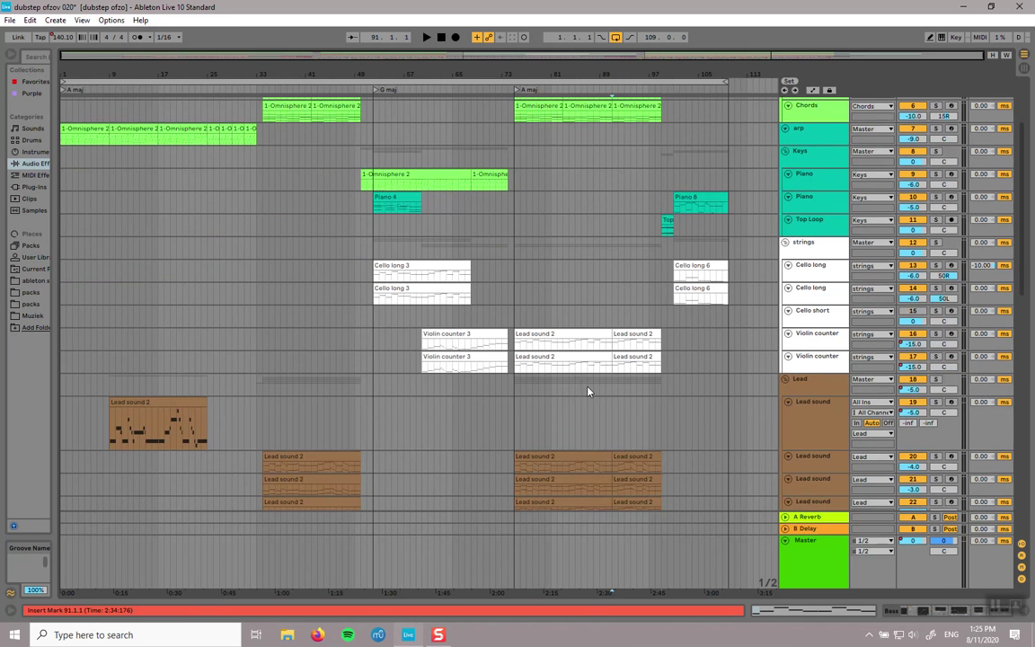
{"action": "scroll", "coordinate": [634, 367], "scroll_direction": "down", "scroll_amount": 3}
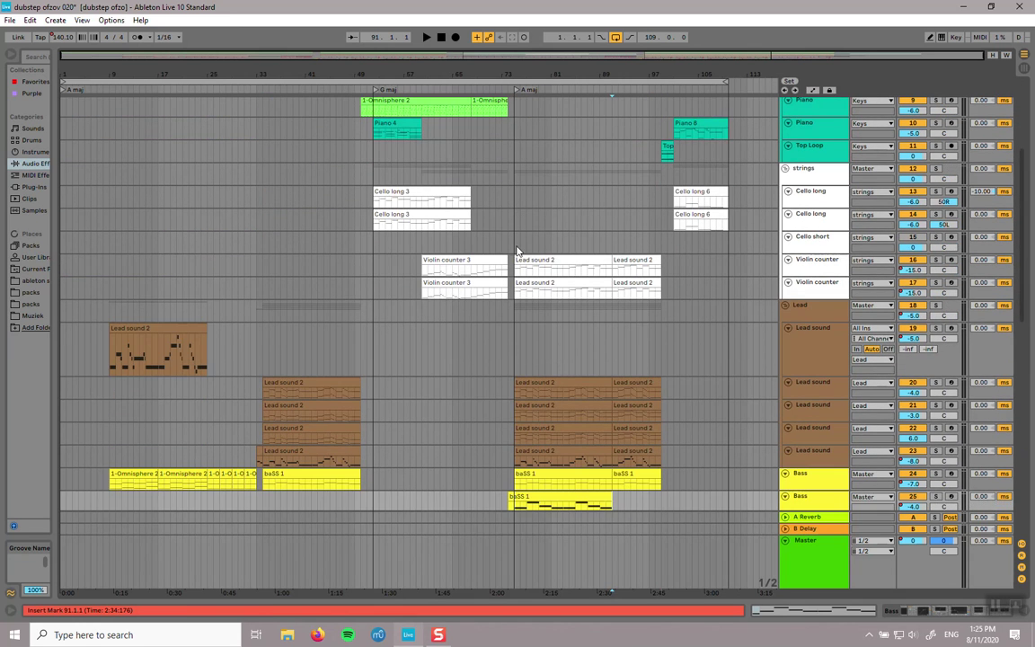
Step: Mark the Violin counter tracks' Lead sound 2 clips in the second drop and play the full arrangement from bar 81
{"action": "left_click_drag", "start_coordinate": [517, 235], "coordinate": [659, 292]}
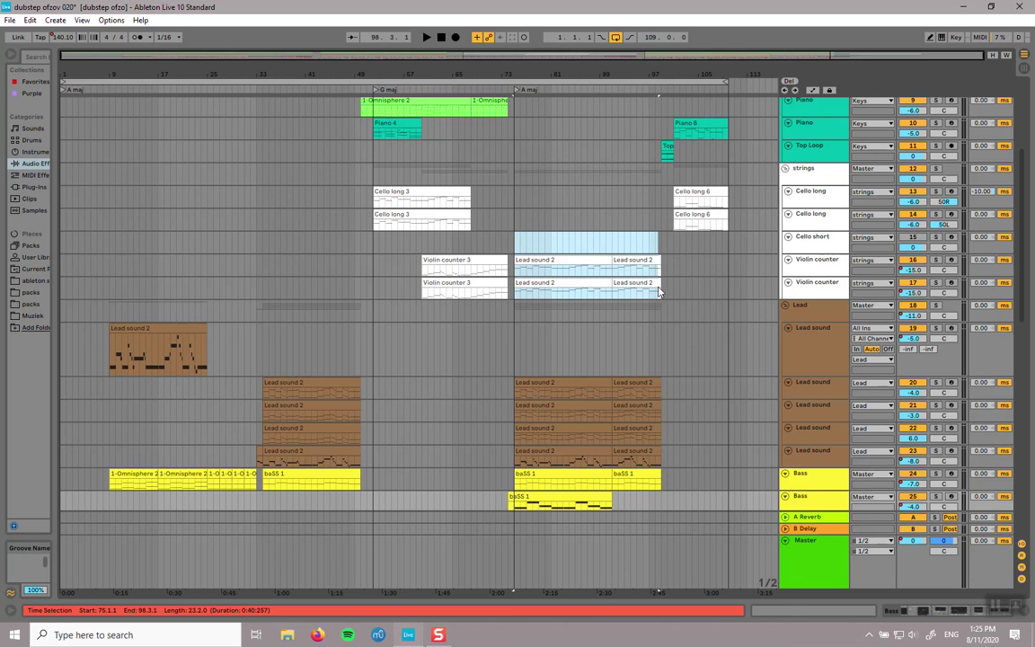
{"action": "left_click", "coordinate": [552, 247]}
{"action": "key", "text": "space"}
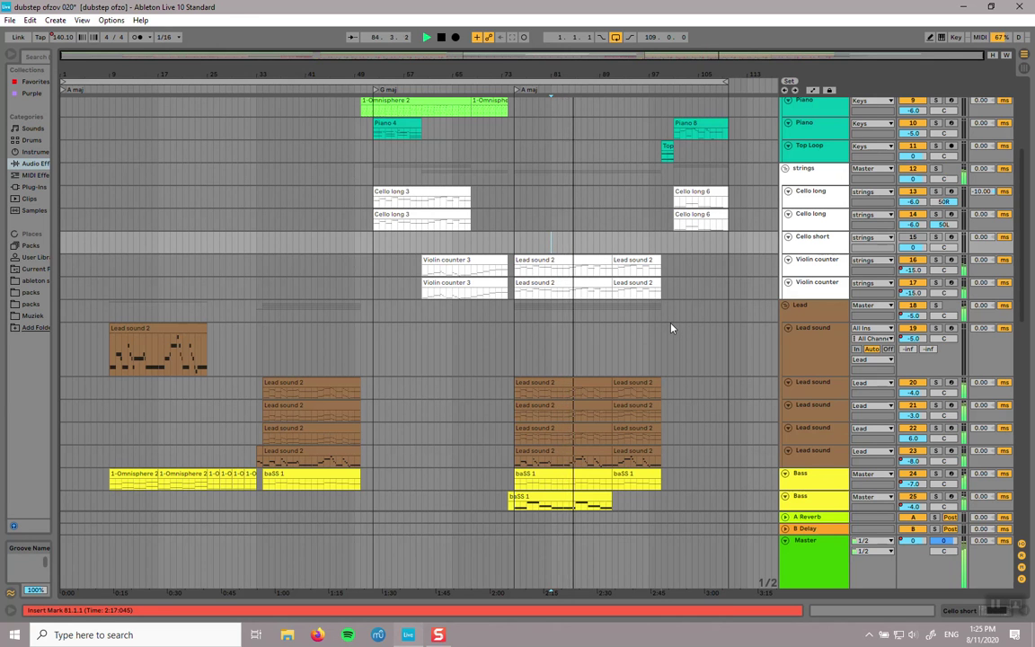
Step: Show the outro with the Piano 8 and Cello long 6 clips and play it from 98.3.1
{"action": "scroll", "coordinate": [668, 324], "scroll_direction": "up", "scroll_amount": 2}
{"action": "scroll", "coordinate": [667, 324], "scroll_direction": "up", "scroll_amount": 2}
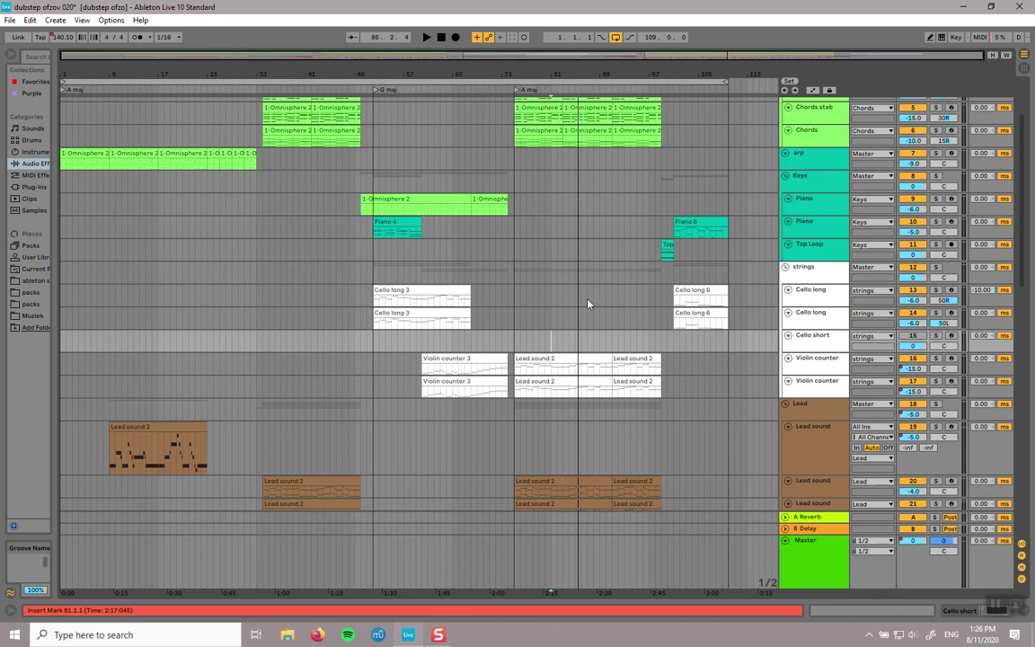
{"action": "scroll", "coordinate": [753, 264], "scroll_direction": "up", "scroll_amount": 3}
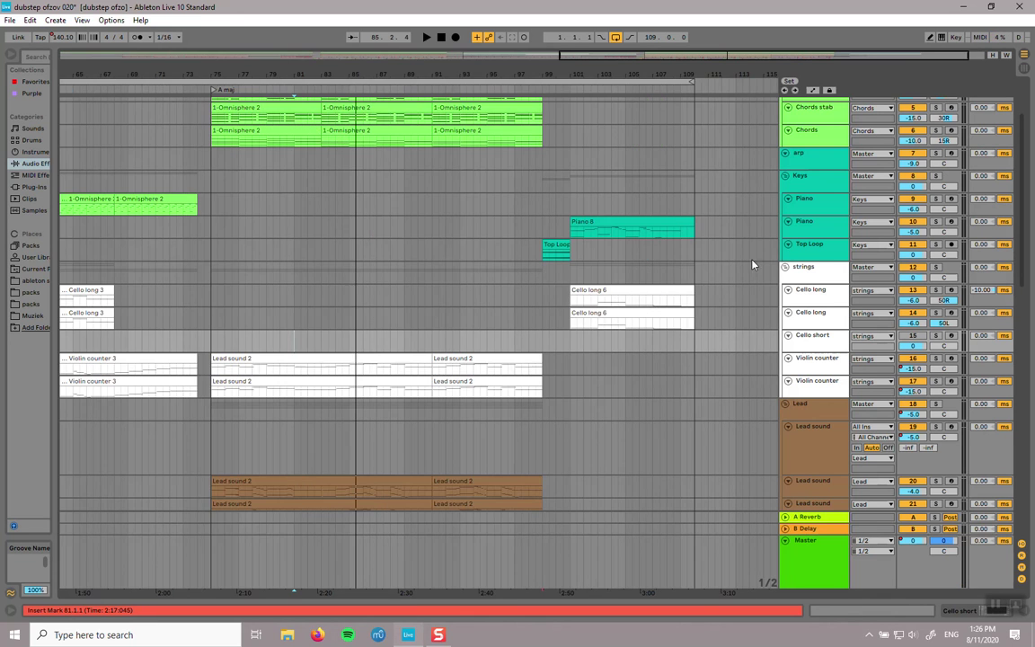
{"action": "scroll", "coordinate": [724, 253], "scroll_direction": "up", "scroll_amount": 3}
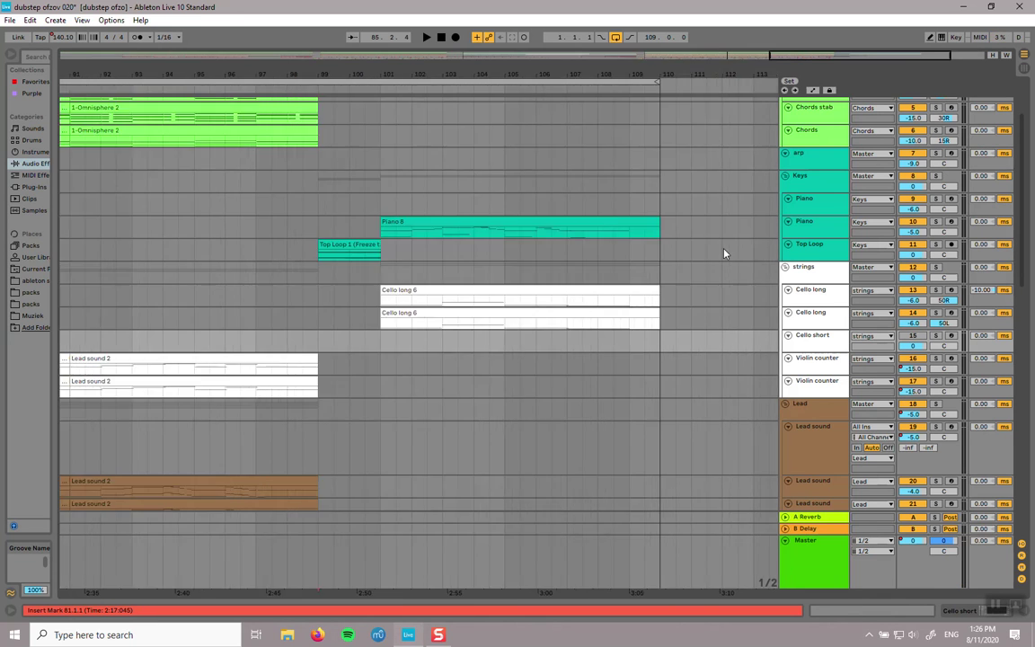
{"action": "left_click", "coordinate": [305, 227]}
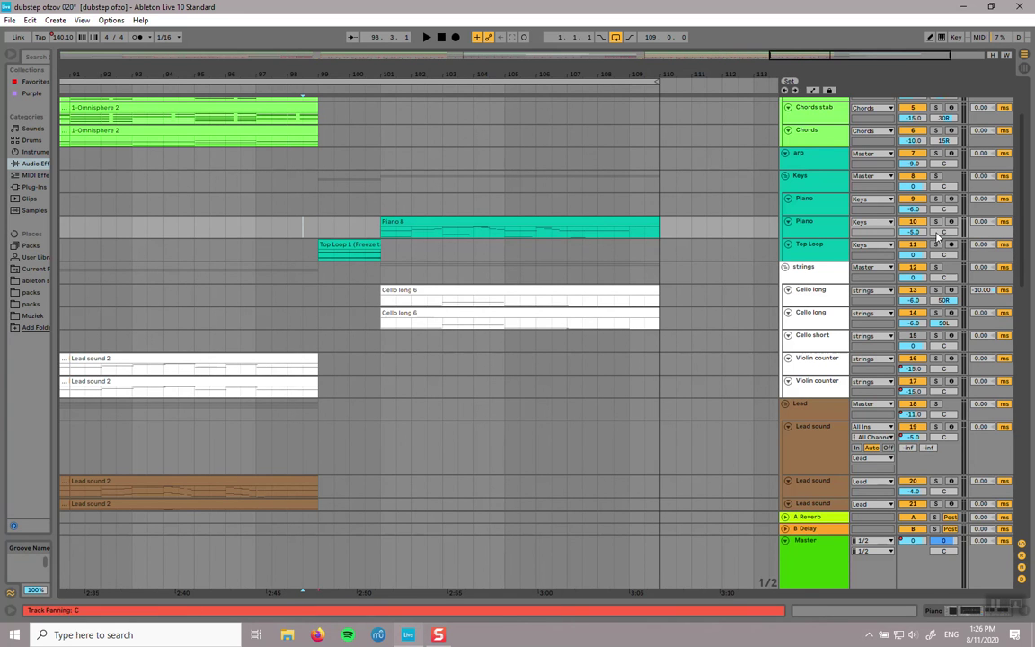
{"action": "key", "text": "space"}
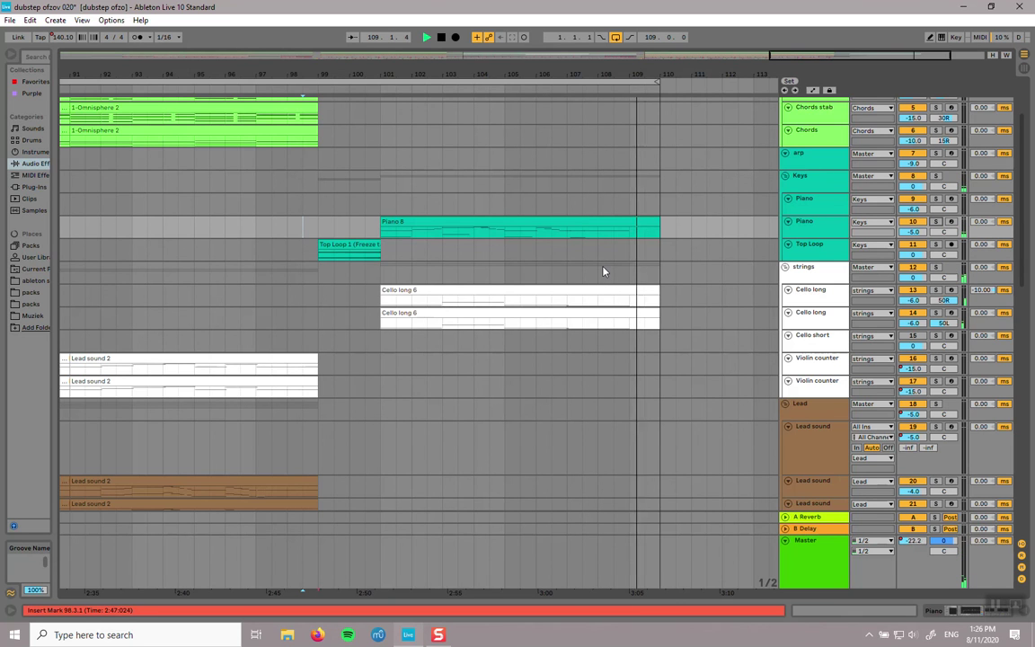
Step: Open the Piano 8 clip and enlarge its note editor to show the whole melody
{"action": "scroll", "coordinate": [604, 269], "scroll_direction": "down", "scroll_amount": 1}
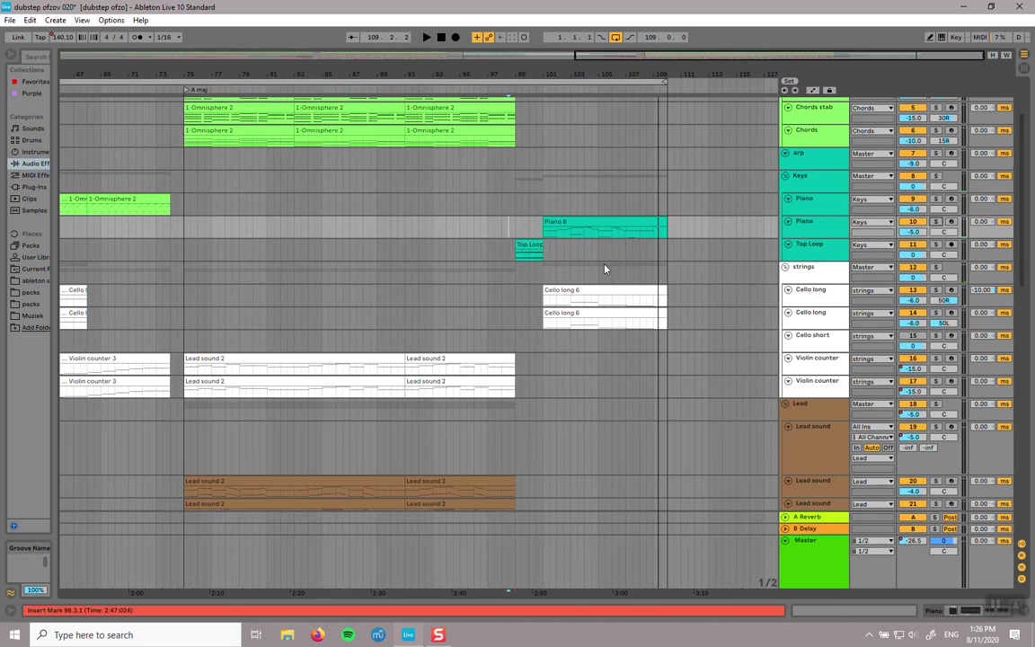
{"action": "scroll", "coordinate": [668, 233], "scroll_direction": "up", "scroll_amount": 1}
{"action": "scroll", "coordinate": [634, 220], "scroll_direction": "up", "scroll_amount": 1}
{"action": "double_click", "coordinate": [618, 222]}
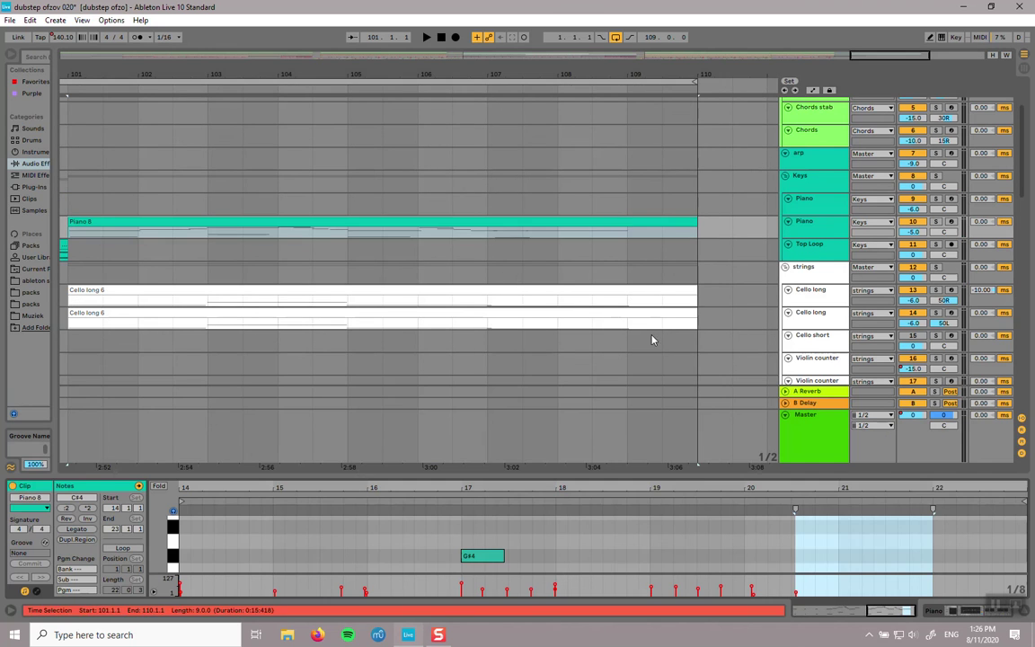
{"action": "left_click", "coordinate": [709, 478]}
{"action": "left_click_drag", "start_coordinate": [709, 475], "coordinate": [759, 187]}
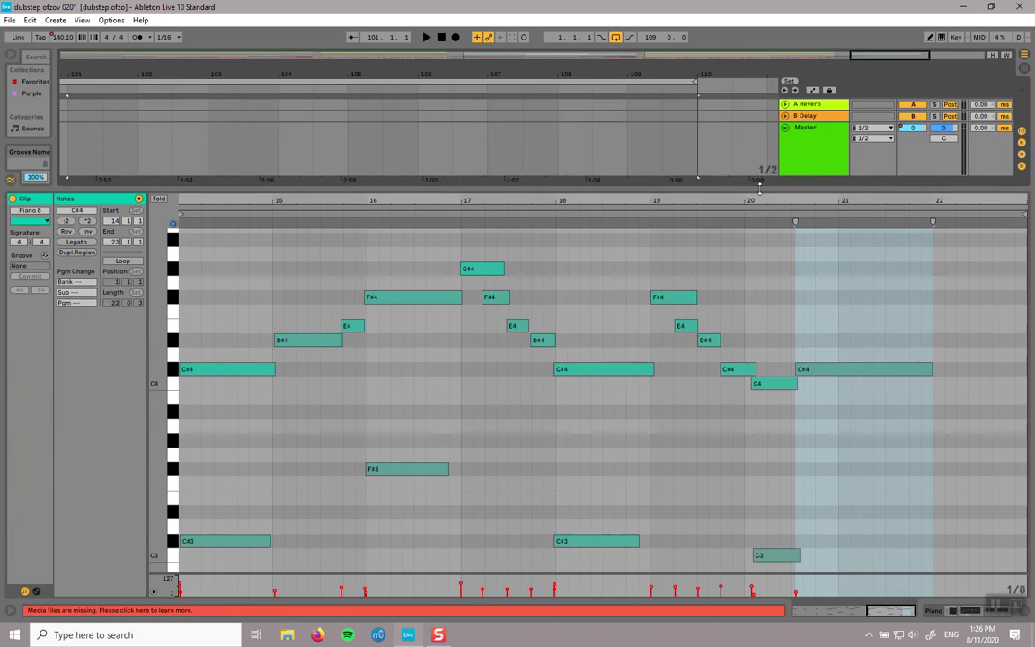
Step: Shorten the final C#4 to end at 21.3 and add one-beat D4 and D#4 notes right after it
{"action": "left_click_drag", "start_coordinate": [931, 370], "coordinate": [884, 374]}
{"action": "key", "text": "ctrl+d"}
{"action": "key", "text": "Up"}
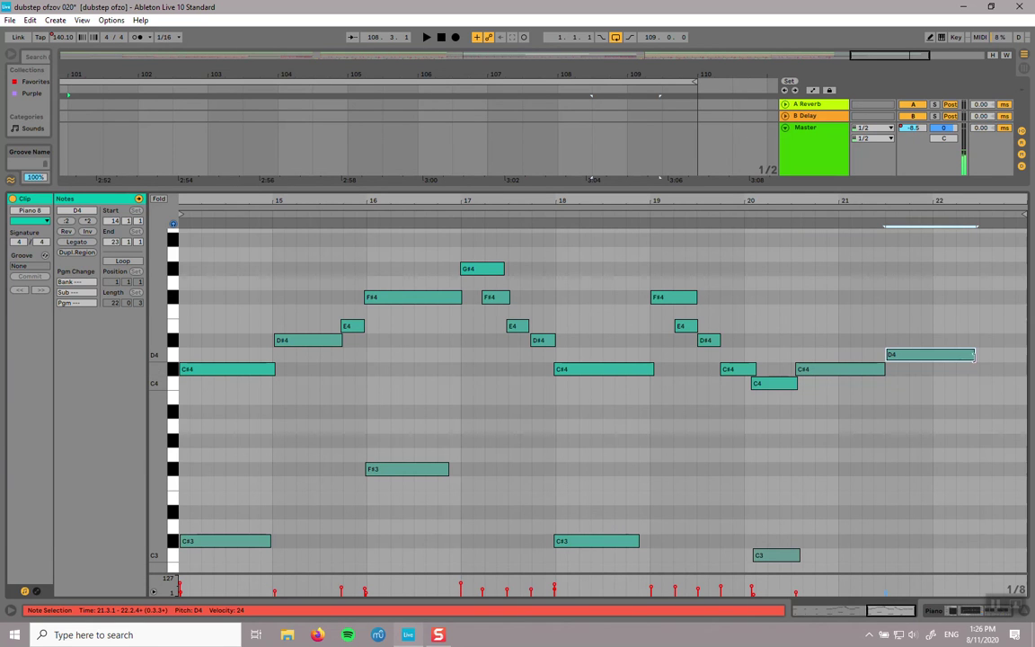
{"action": "left_click_drag", "start_coordinate": [973, 355], "coordinate": [907, 359]}
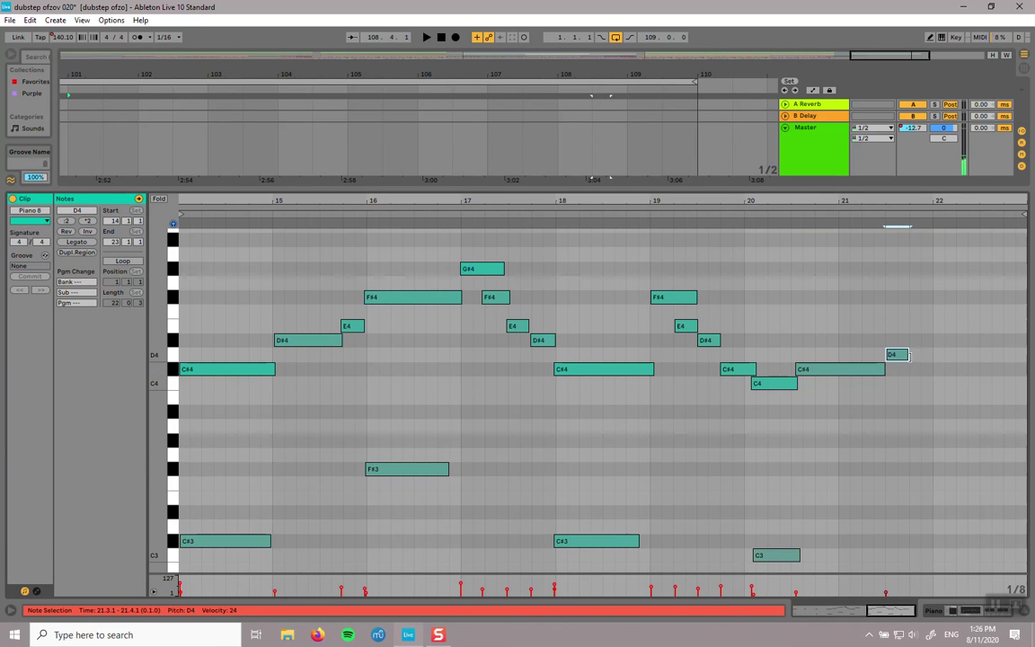
{"action": "left_click_drag", "start_coordinate": [922, 362], "coordinate": [921, 353]}
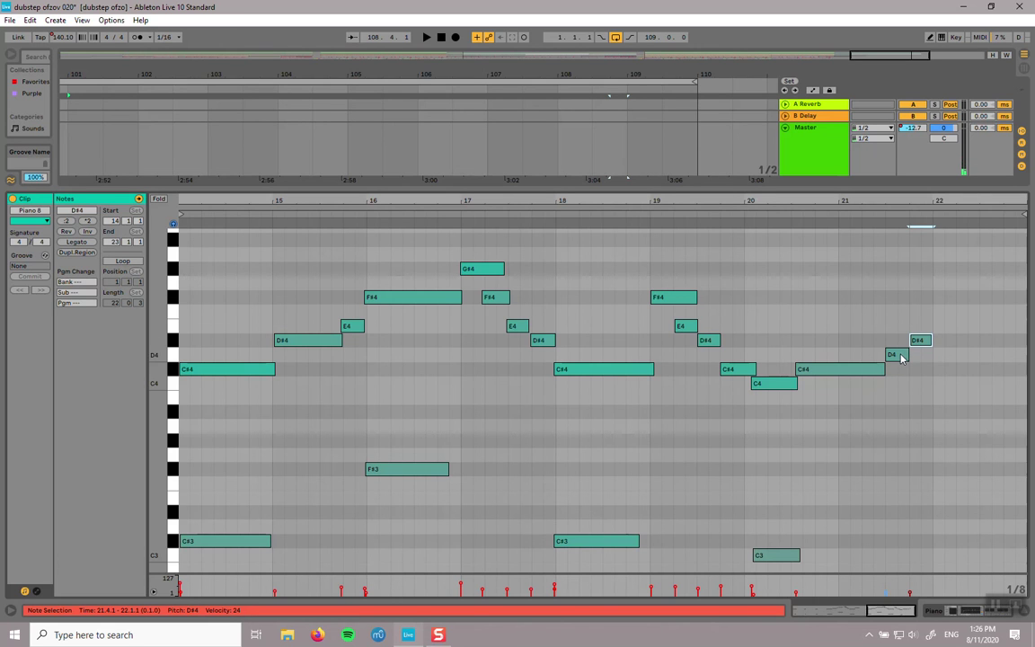
Step: Raise the two one-beat notes ending the Piano 8 melody to D#4 and E4 and play the arrangement from bar 106
{"action": "left_click_drag", "start_coordinate": [901, 358], "coordinate": [901, 343]}
{"action": "left_click_drag", "start_coordinate": [921, 344], "coordinate": [922, 334]}
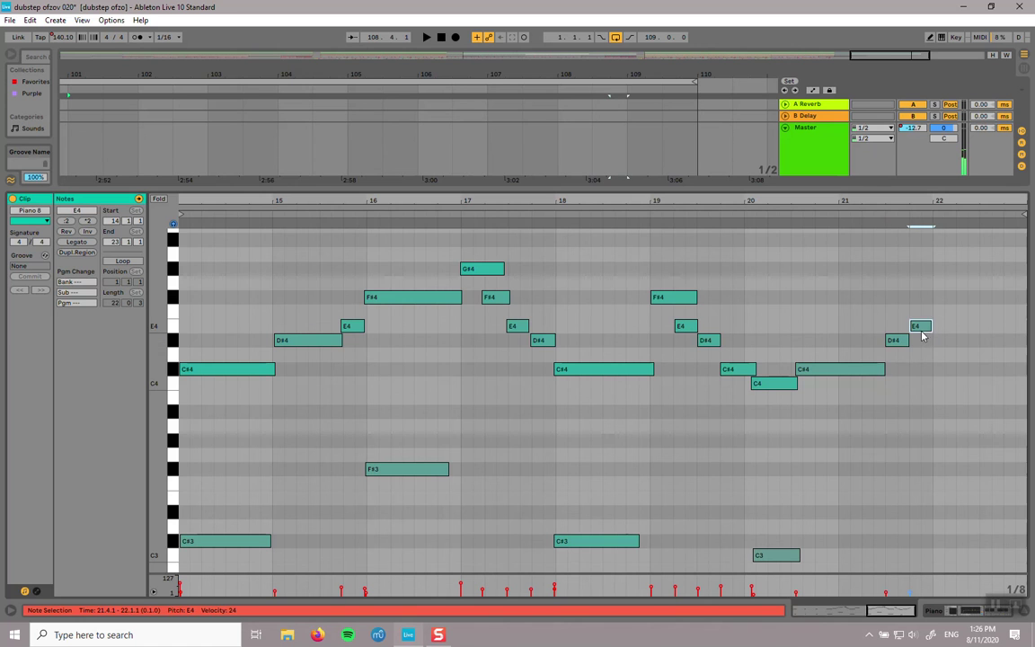
{"action": "left_click_drag", "start_coordinate": [864, 188], "coordinate": [863, 476]}
{"action": "scroll", "coordinate": [640, 287], "scroll_direction": "up", "scroll_amount": 2}
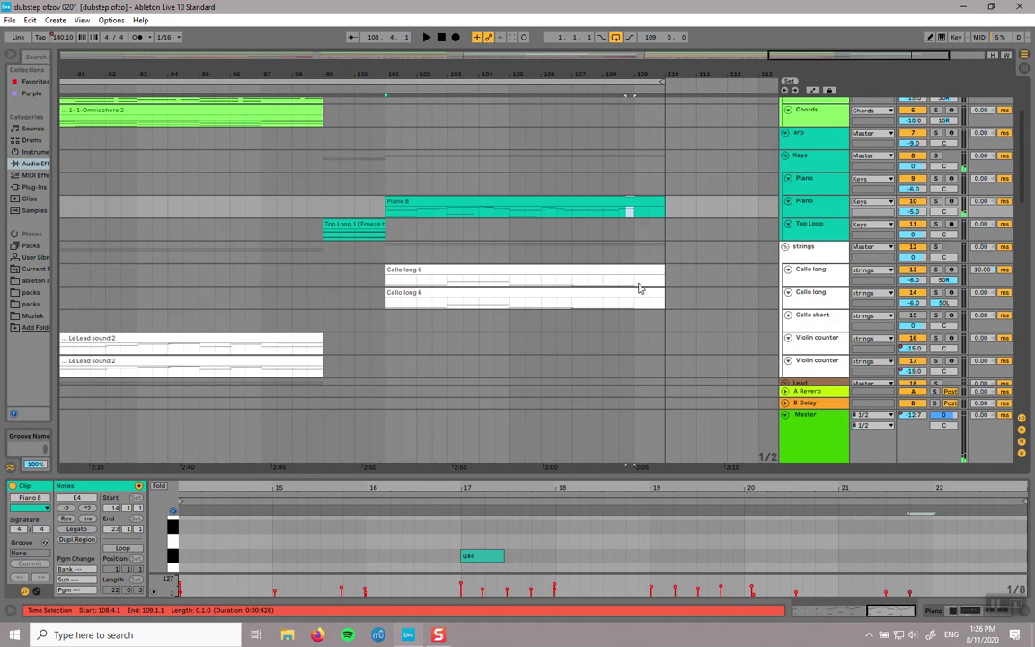
{"action": "left_click", "coordinate": [544, 184]}
{"action": "key", "text": "space"}
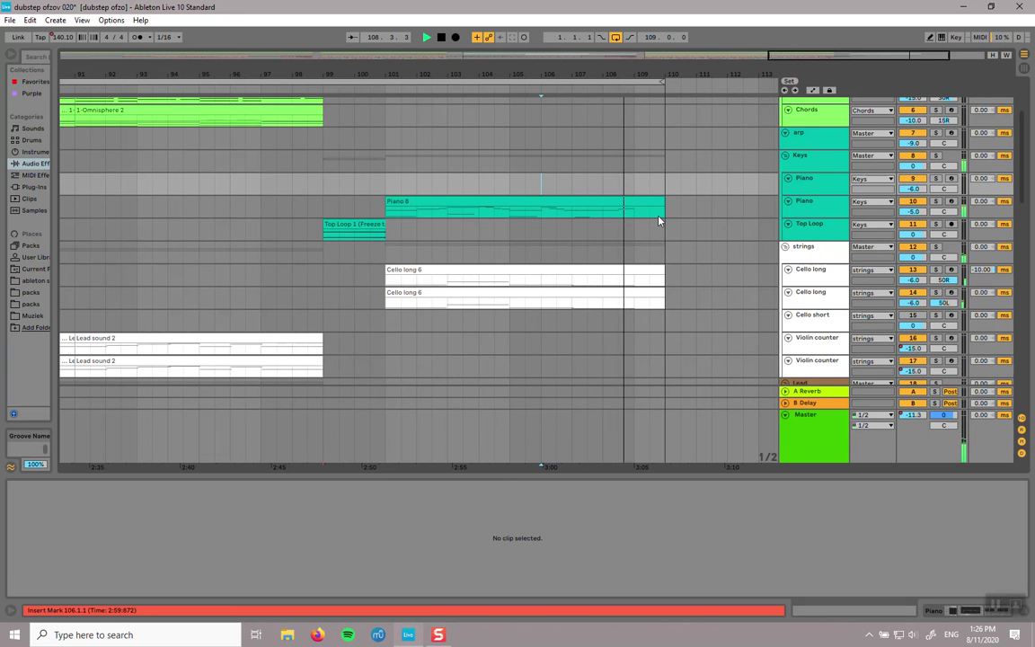
Step: Stop playback and replace the last two Piano 8 notes with a single D#4 from bar 21 to bar 22
{"action": "left_click", "coordinate": [640, 203]}
{"action": "key", "text": "space"}
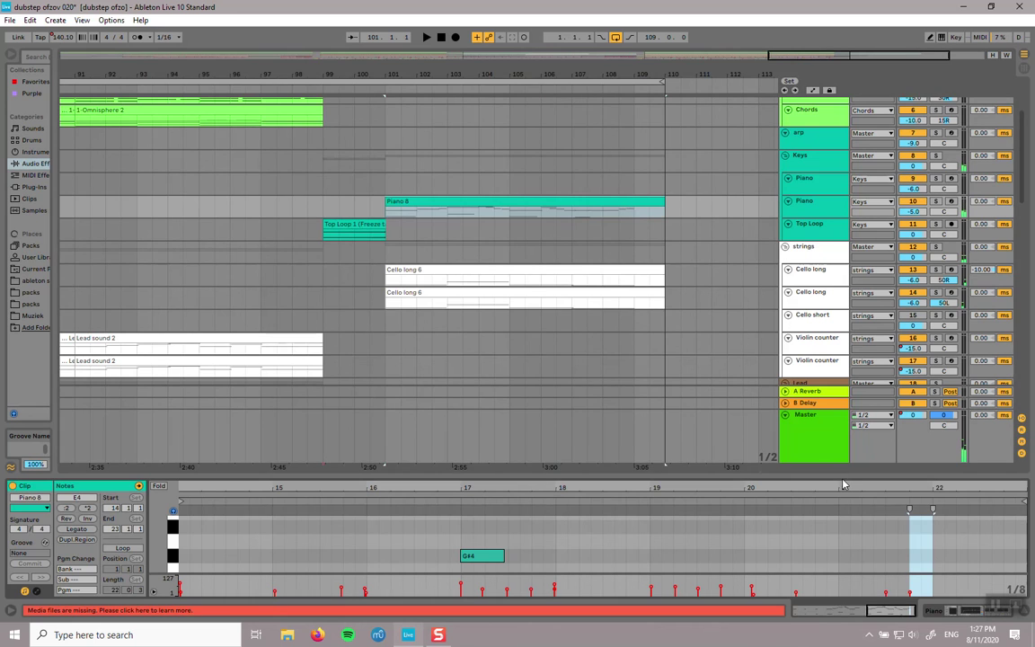
{"action": "left_click_drag", "start_coordinate": [839, 476], "coordinate": [837, 178]}
{"action": "left_click_drag", "start_coordinate": [908, 335], "coordinate": [931, 332]}
{"action": "left_click", "coordinate": [915, 308]}
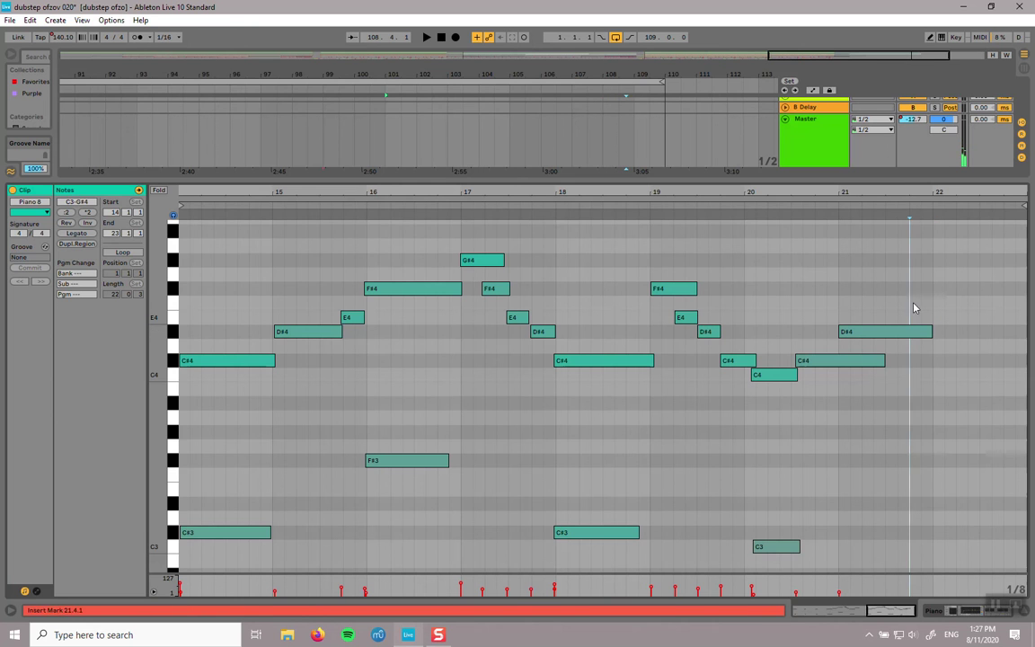
Step: Play the arrangement from 106.1.1 to hear the outro with the single D#4 at the end of the piano melody
{"action": "left_click_drag", "start_coordinate": [750, 181], "coordinate": [750, 474]}
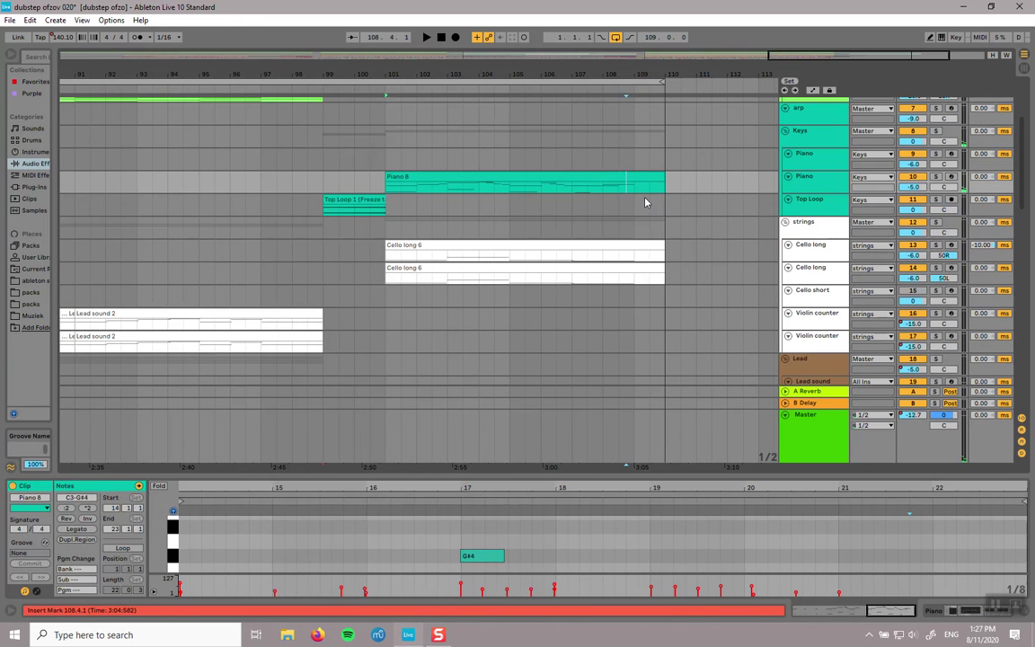
{"action": "left_click", "coordinate": [592, 164]}
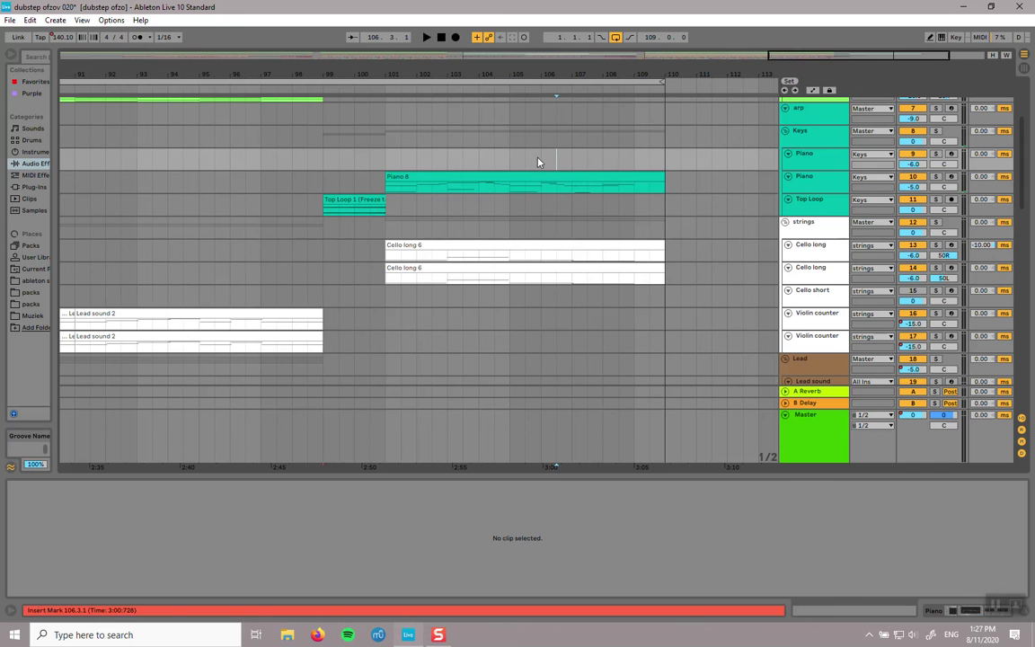
{"action": "key", "text": "space"}
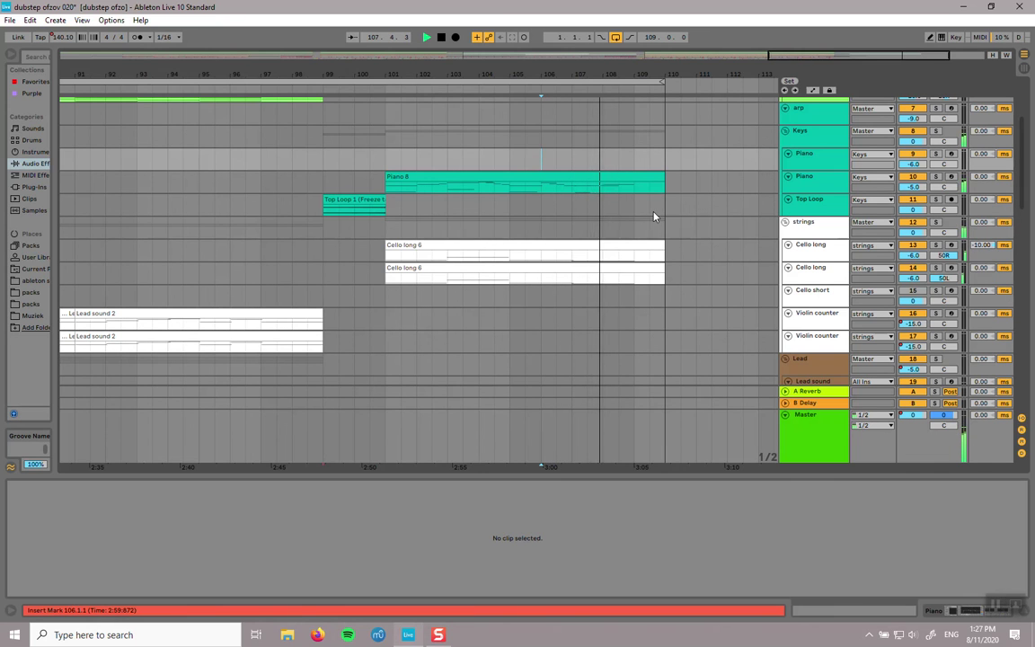
Step: Stop playback, delete the final D#4 from the Piano 8 clip and extend the last C#4 to bar 22
{"action": "left_click", "coordinate": [635, 178]}
{"action": "key", "text": "space"}
{"action": "left_click_drag", "start_coordinate": [772, 476], "coordinate": [773, 212]}
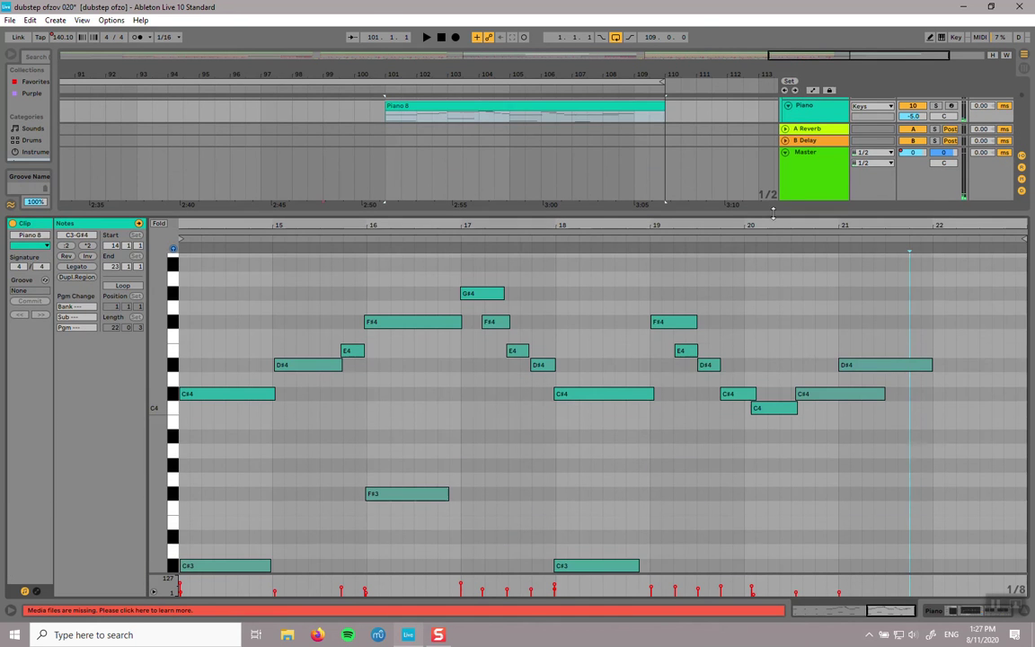
{"action": "left_click", "coordinate": [891, 367]}
{"action": "key", "text": "Delete"}
{"action": "left_click_drag", "start_coordinate": [882, 399], "coordinate": [930, 397]}
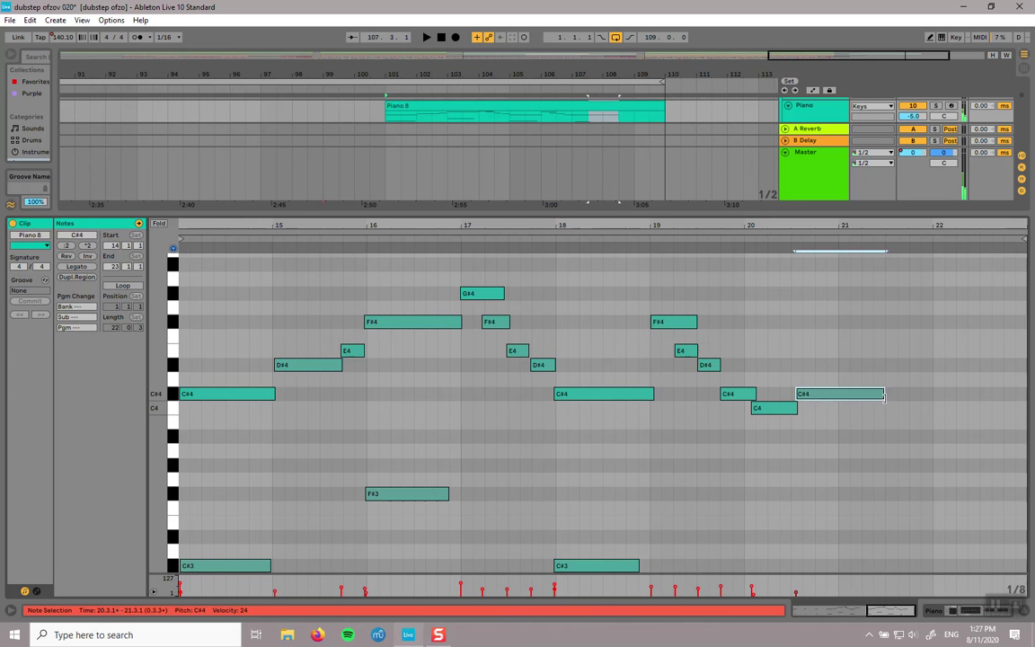
{"action": "left_click_drag", "start_coordinate": [731, 214], "coordinate": [729, 452]}
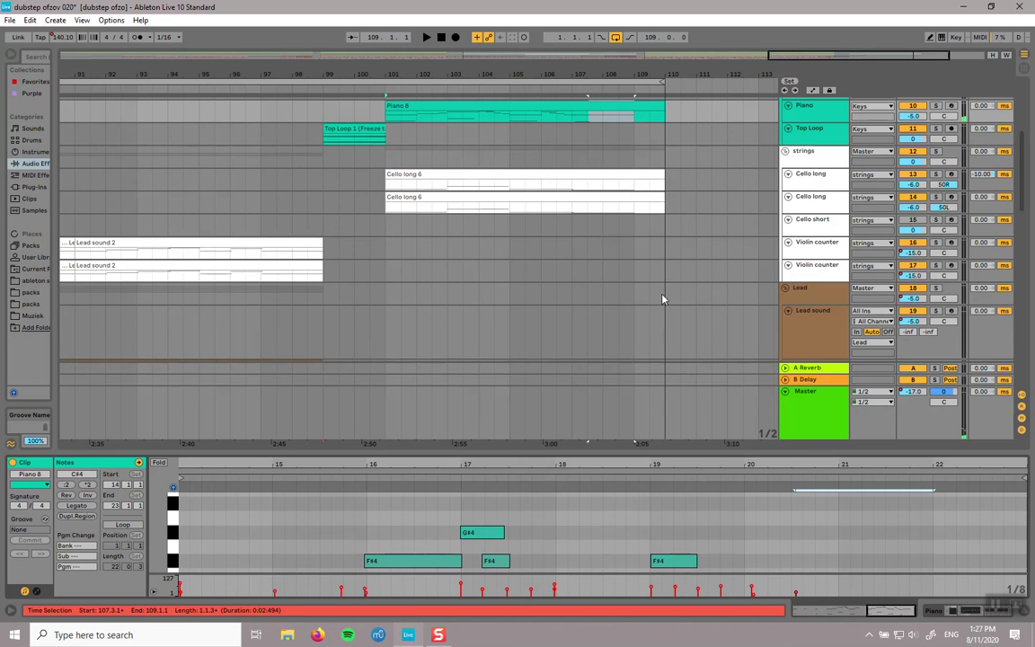
Step: Show the full song timeline, hide the clip's note editor and examine every track group from Chords down to Drums
{"action": "scroll", "coordinate": [472, 282], "scroll_direction": "down", "scroll_amount": 5}
{"action": "scroll", "coordinate": [548, 261], "scroll_direction": "up", "scroll_amount": 2}
{"action": "scroll", "coordinate": [480, 234], "scroll_direction": "down", "scroll_amount": 5}
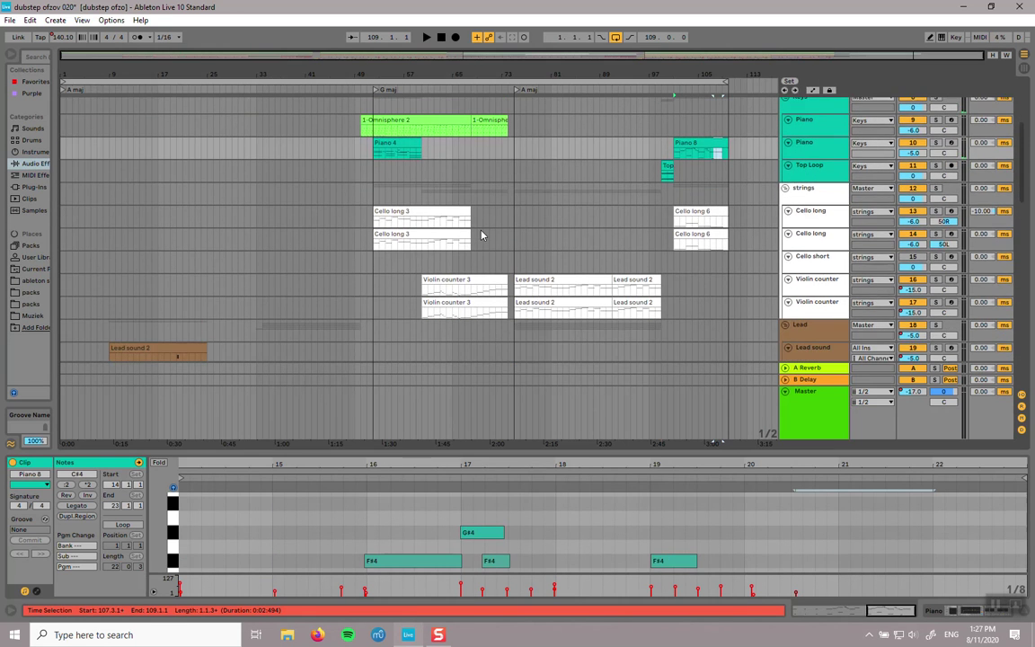
{"action": "left_click_drag", "start_coordinate": [555, 455], "coordinate": [562, 566]}
{"action": "scroll", "coordinate": [590, 338], "scroll_direction": "down", "scroll_amount": 5}
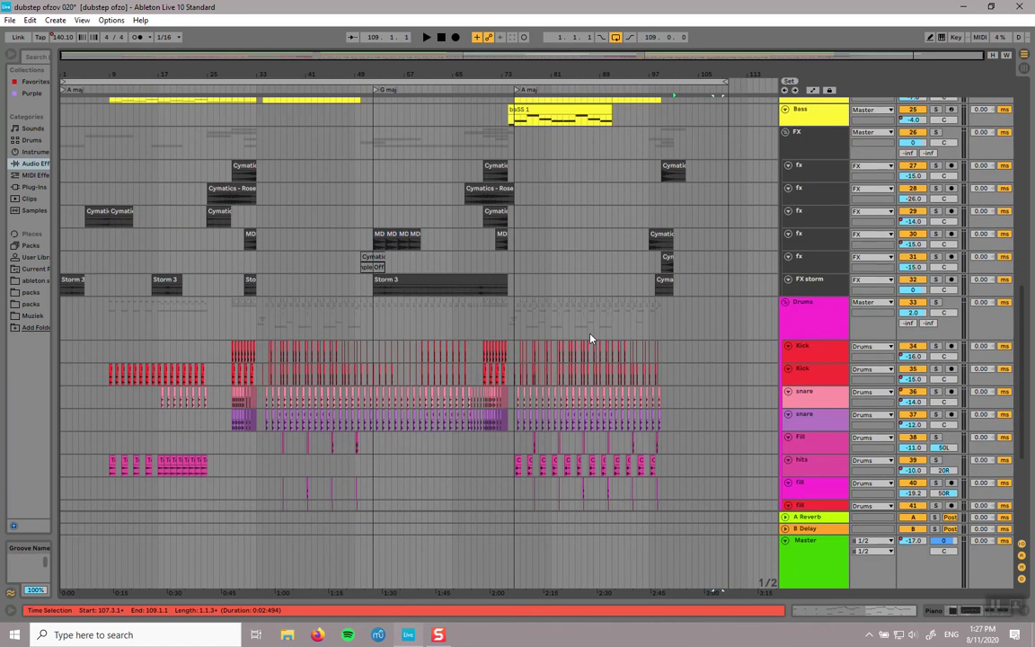
{"action": "scroll", "coordinate": [591, 337], "scroll_direction": "down", "scroll_amount": 3}
{"action": "scroll", "coordinate": [590, 347], "scroll_direction": "down", "scroll_amount": 1}
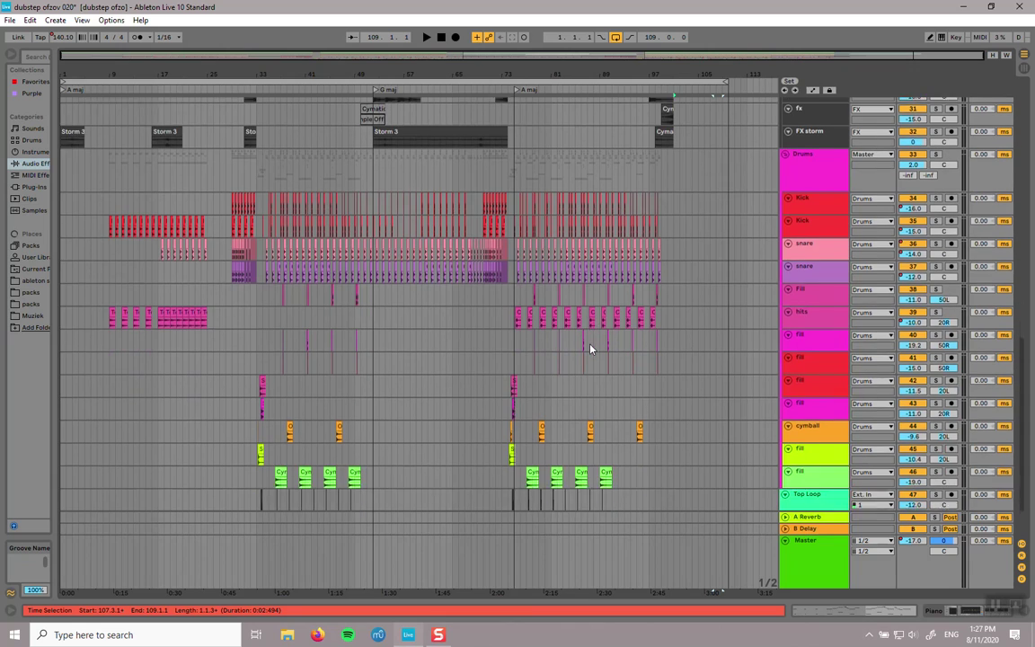
{"action": "scroll", "coordinate": [590, 349], "scroll_direction": "up", "scroll_amount": 5}
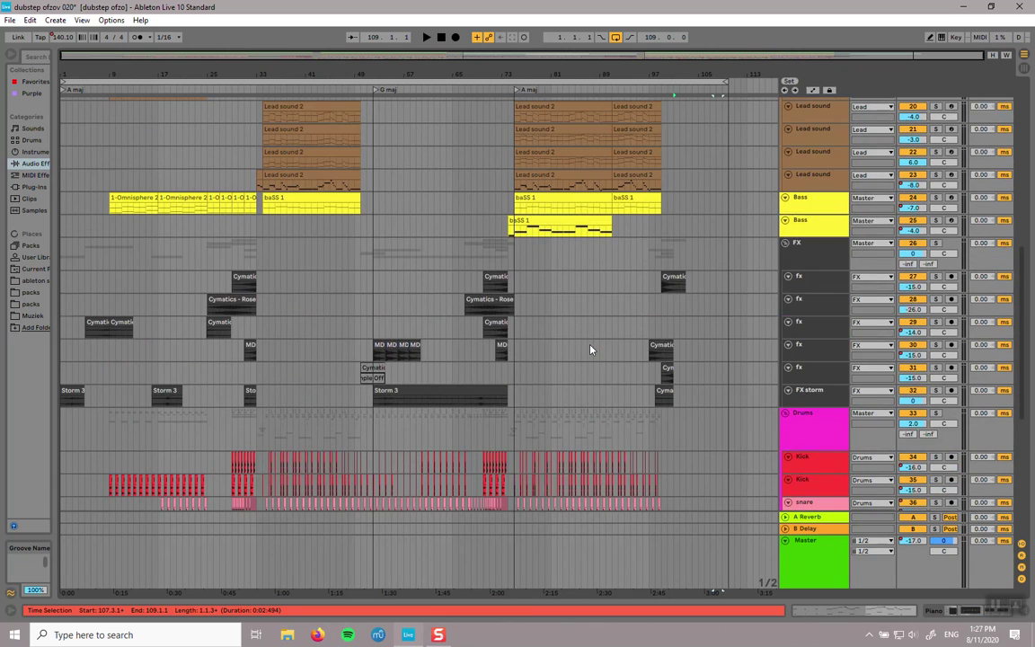
{"action": "scroll", "coordinate": [590, 349], "scroll_direction": "up", "scroll_amount": 8}
{"action": "scroll", "coordinate": [590, 351], "scroll_direction": "up", "scroll_amount": 4}
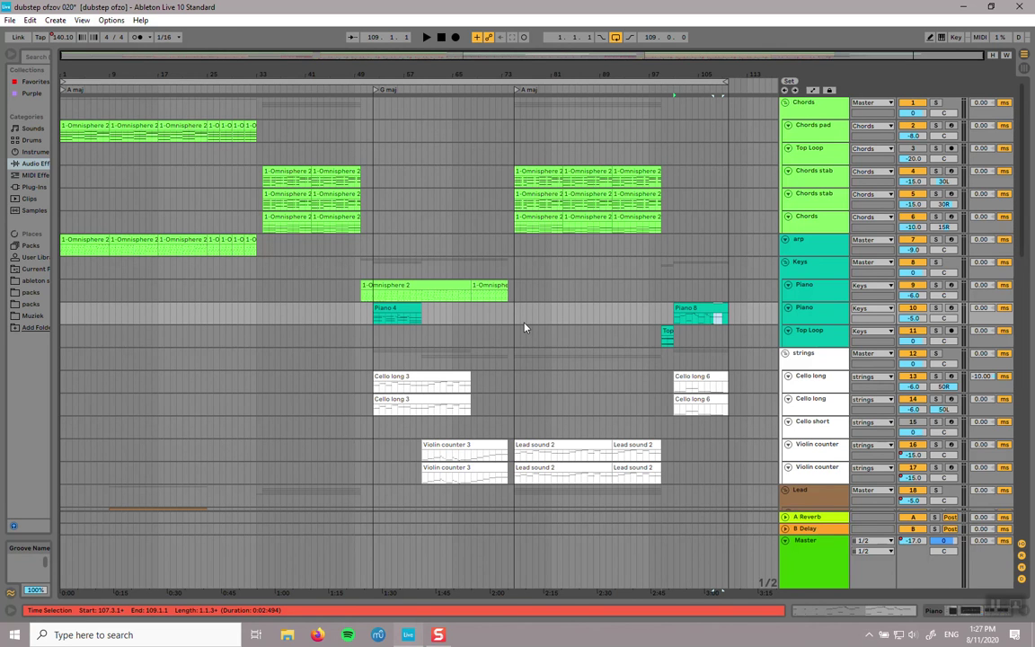
Step: Review the arrangement's Chords, Keys, strings, Lead and Bass clips across all song sections
{"action": "scroll", "coordinate": [525, 327], "scroll_direction": "down", "scroll_amount": 5}
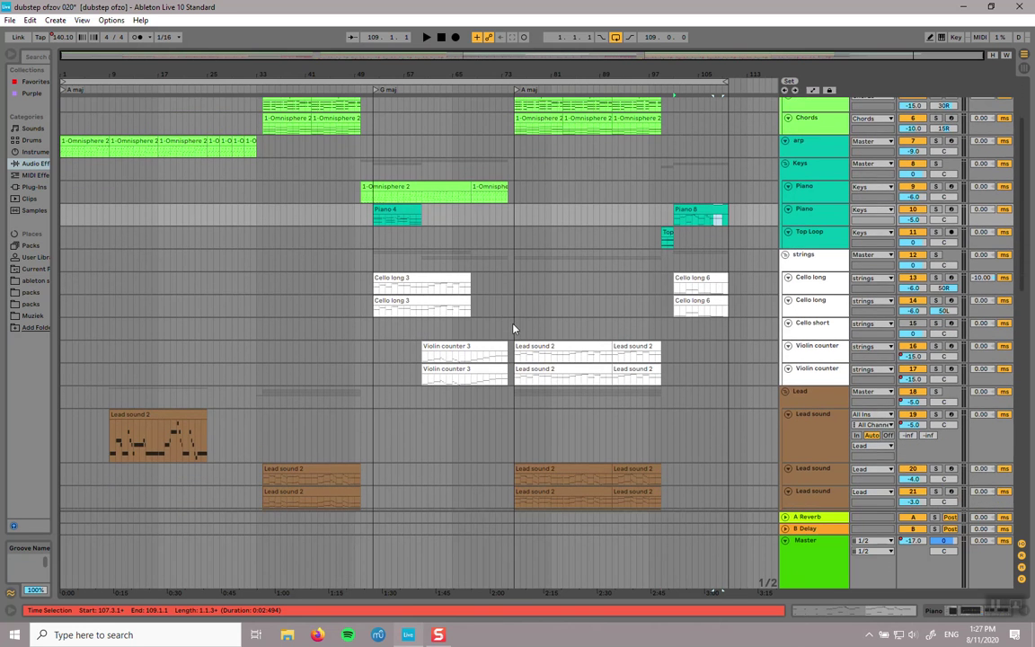
{"action": "scroll", "coordinate": [513, 328], "scroll_direction": "down", "scroll_amount": 4}
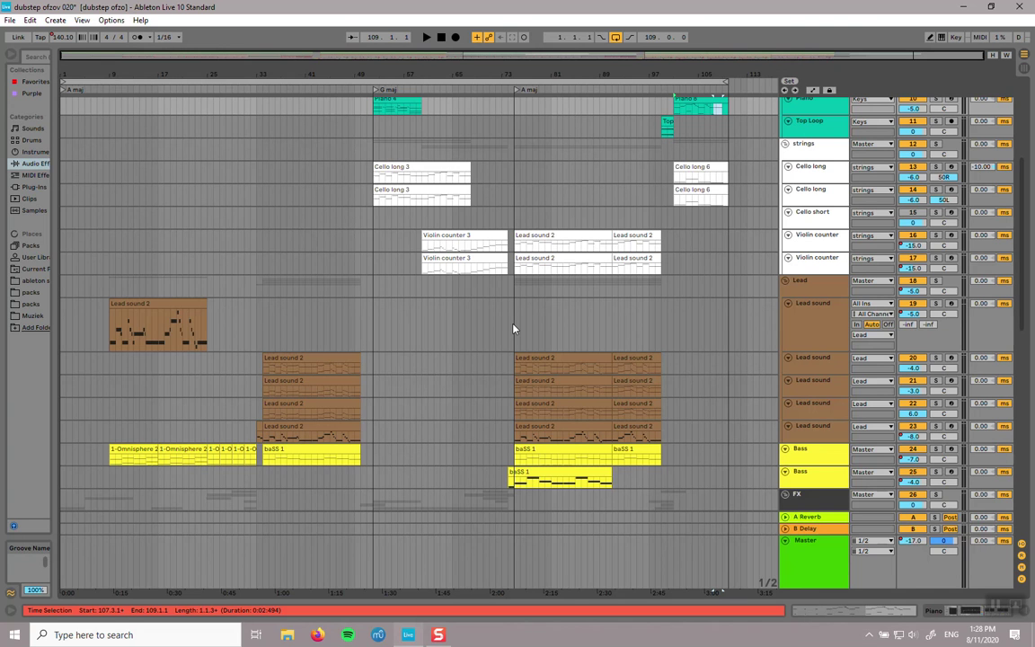
{"action": "scroll", "coordinate": [359, 335], "scroll_direction": "up", "scroll_amount": 3}
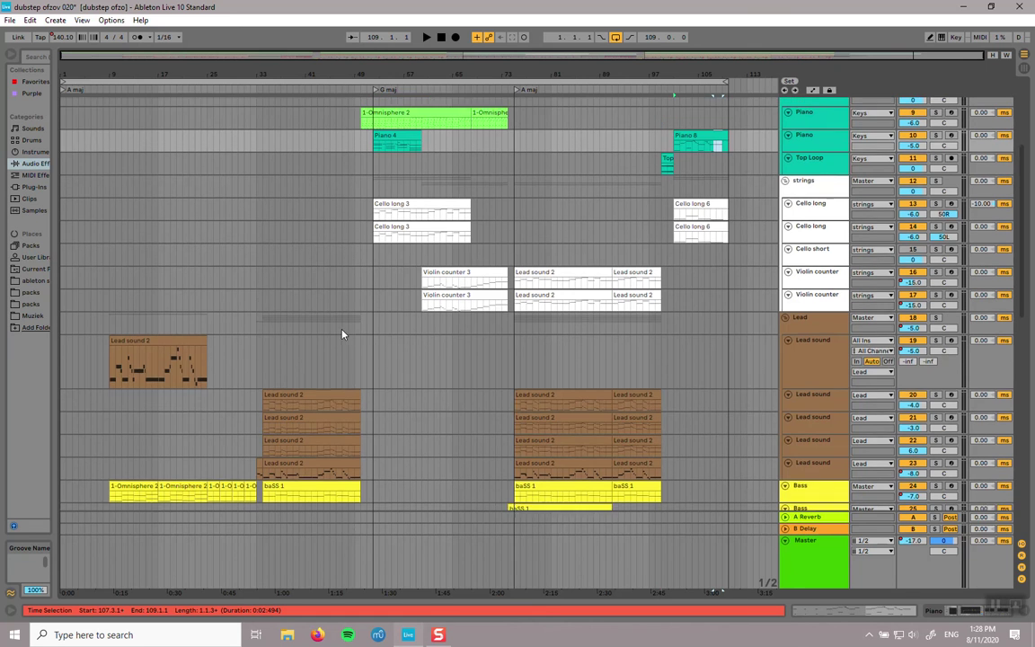
{"action": "scroll", "coordinate": [316, 334], "scroll_direction": "up", "scroll_amount": 5}
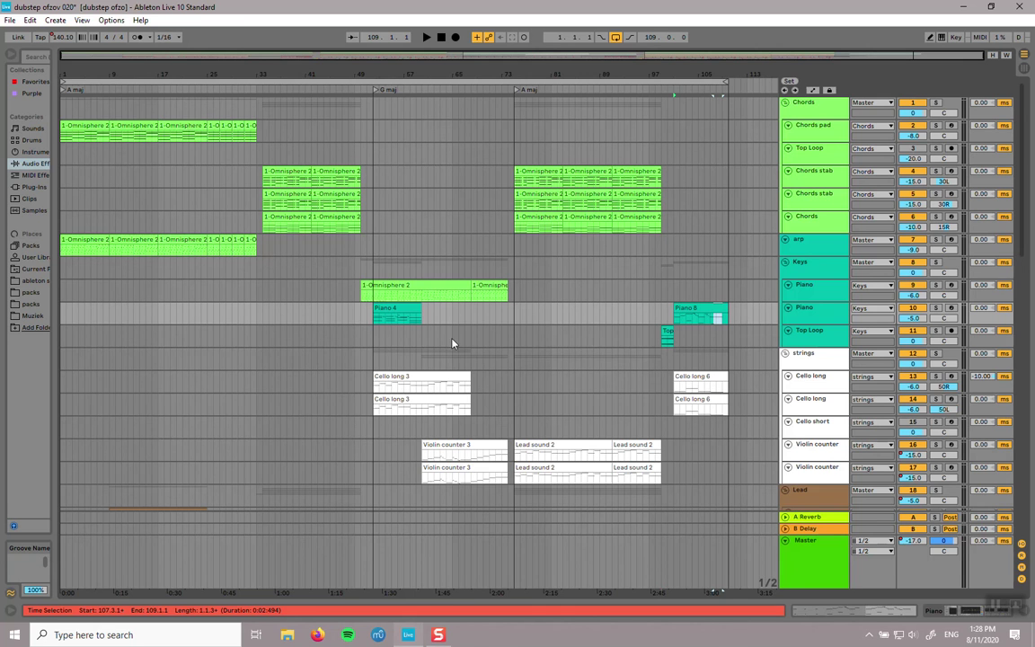
{"action": "scroll", "coordinate": [340, 343], "scroll_direction": "down", "scroll_amount": 6}
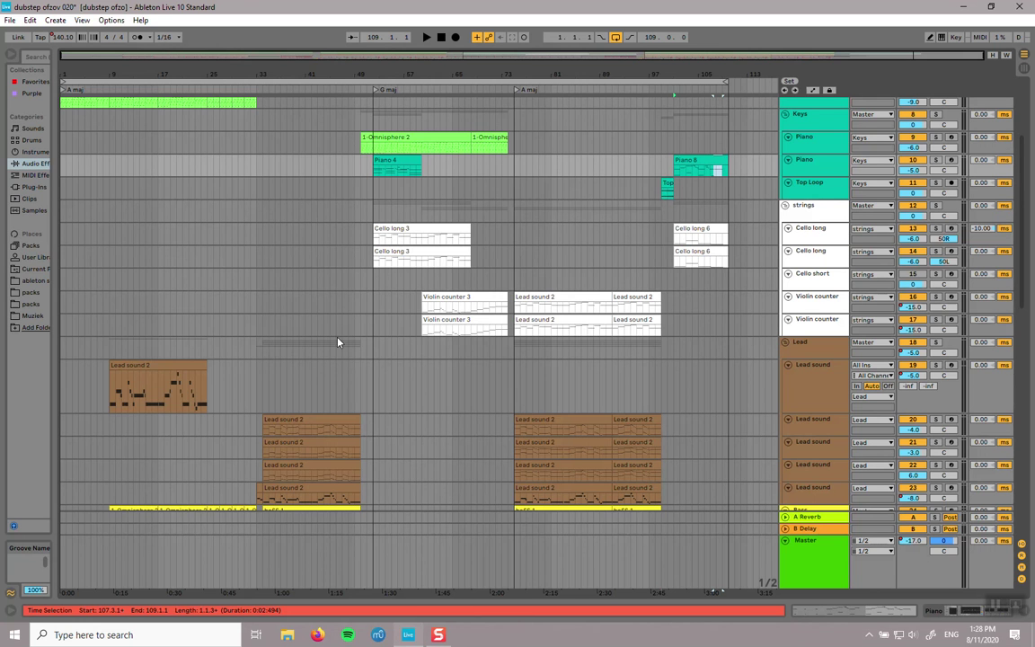
{"action": "scroll", "coordinate": [338, 343], "scroll_direction": "up", "scroll_amount": 5}
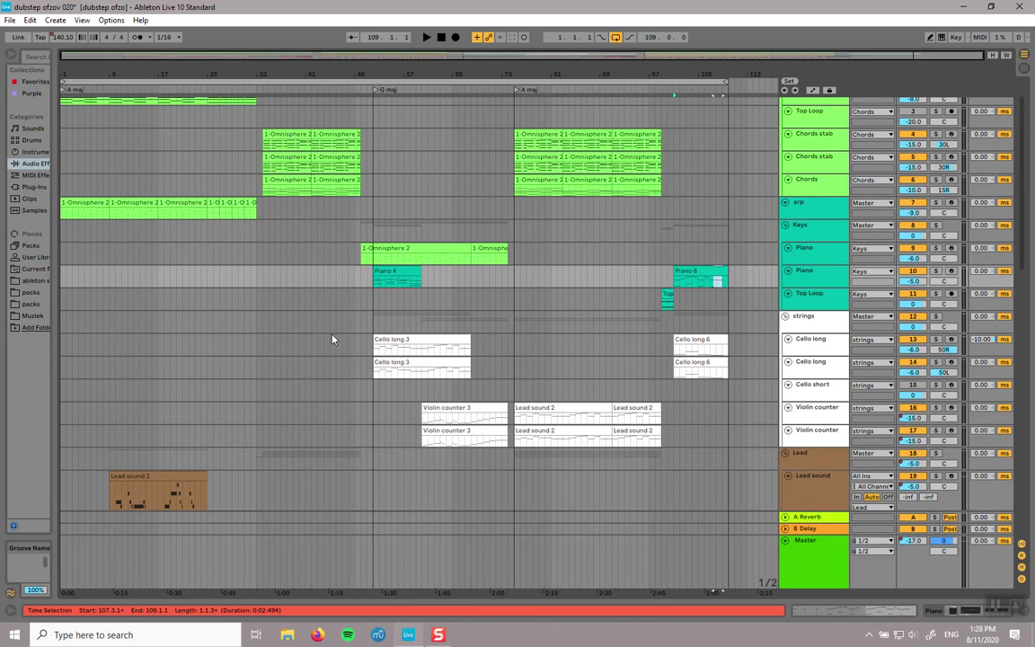
{"action": "scroll", "coordinate": [333, 328], "scroll_direction": "up", "scroll_amount": 2}
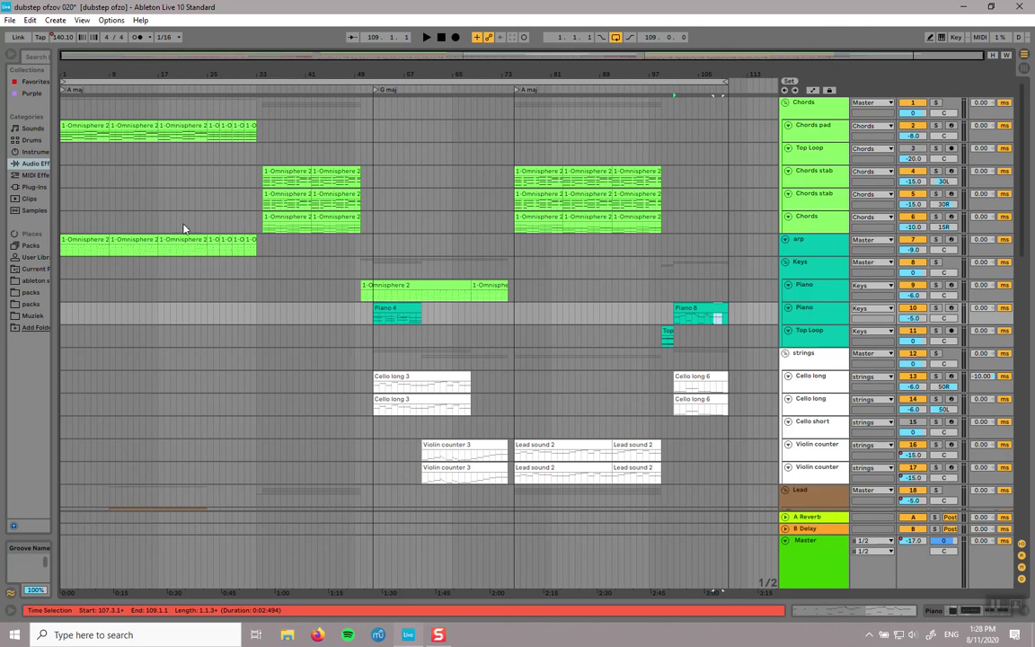
{"action": "left_click", "coordinate": [438, 635]}
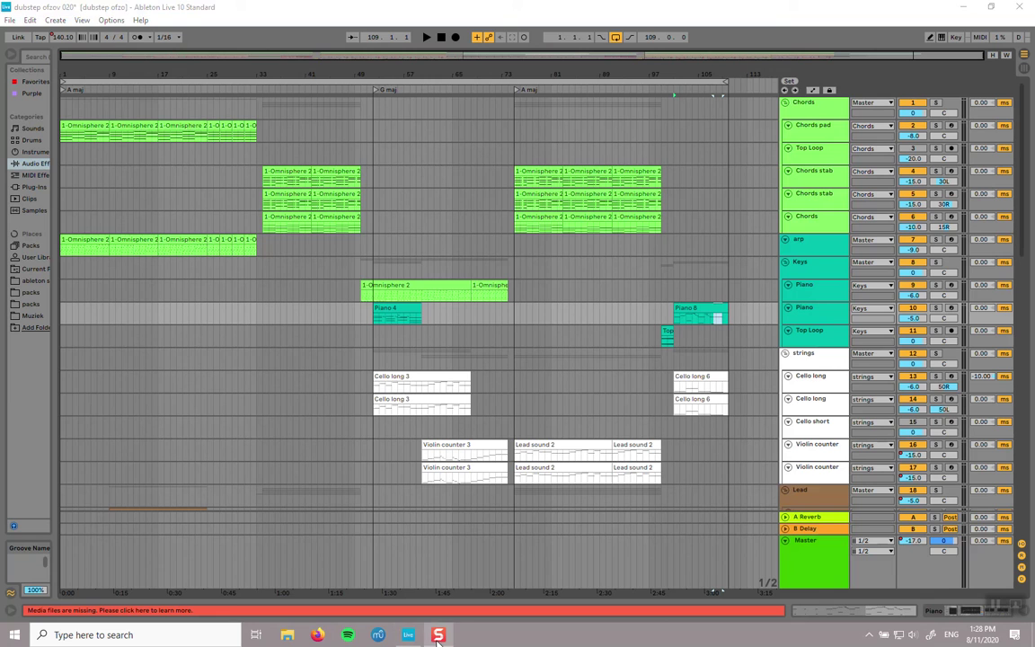